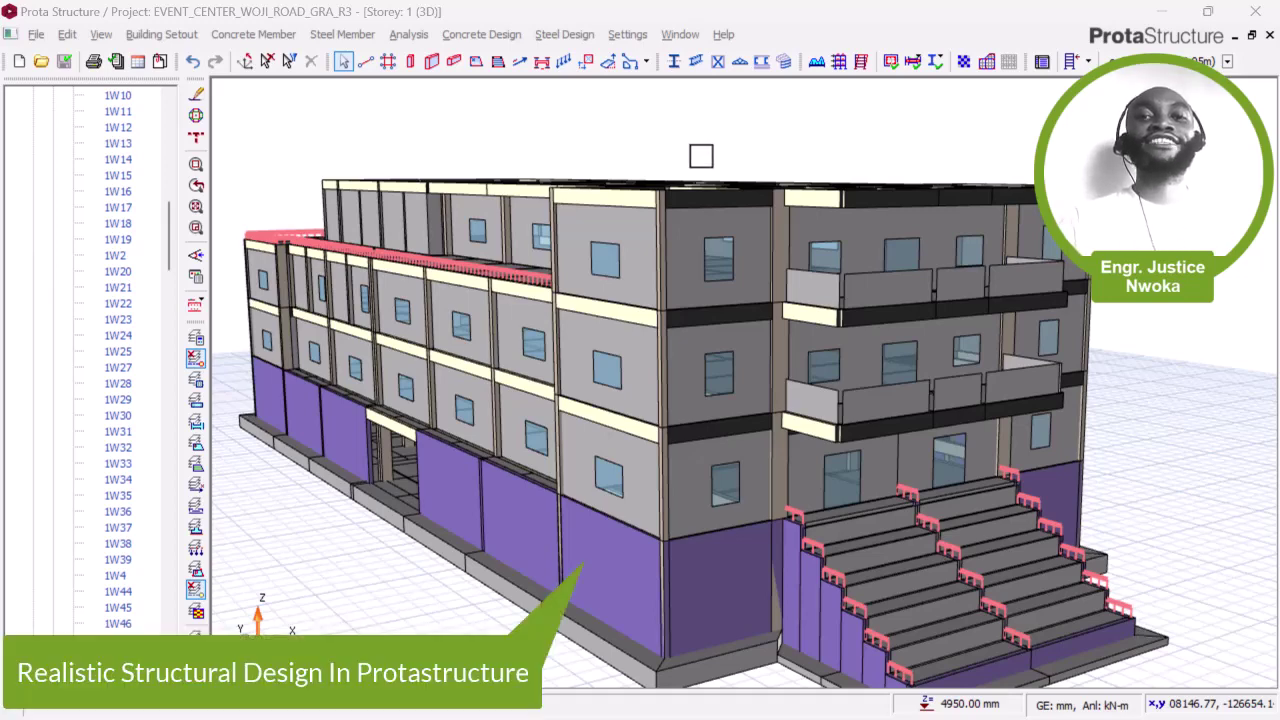
Step: Examine the exterior of the whole event centre model in 3D, from the entrance front and both long facades
scroll(696, 157, down, 1)
mouse_move(692, 172)
middle_down()
mouse_move(609, 186)
mouse_move(706, 163)
mouse_move(693, 162)
middle_up()
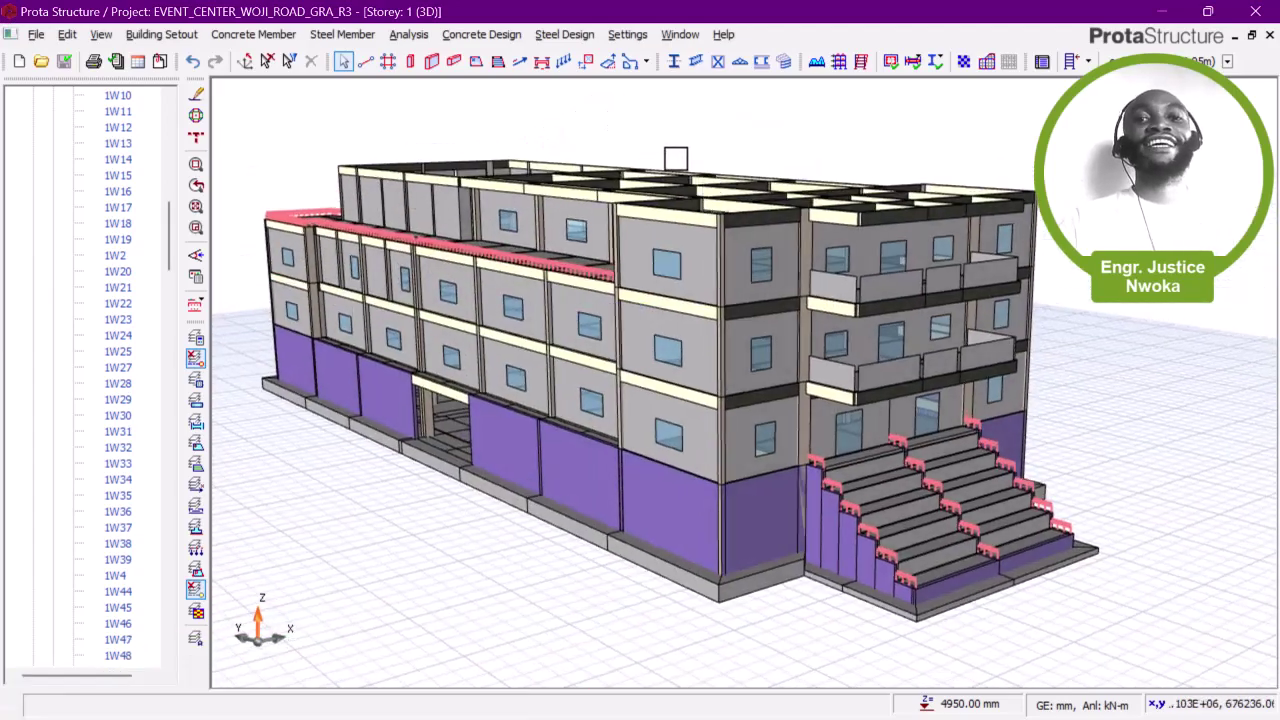
scroll(676, 158, up, 2)
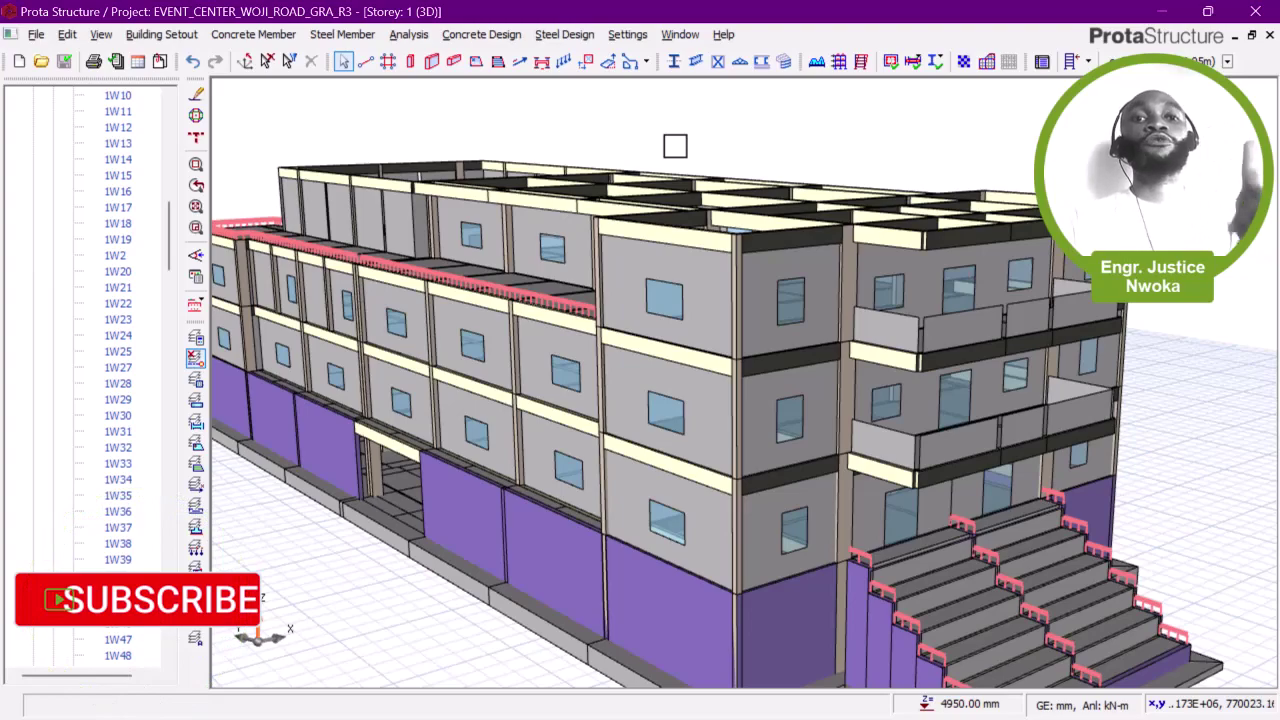
scroll(672, 152, down, 2)
mouse_move(690, 262)
middle_down()
mouse_move(574, 266)
mouse_move(553, 233)
mouse_move(680, 240)
mouse_move(681, 262)
mouse_move(663, 262)
middle_up()
scroll(650, 227, up, 2)
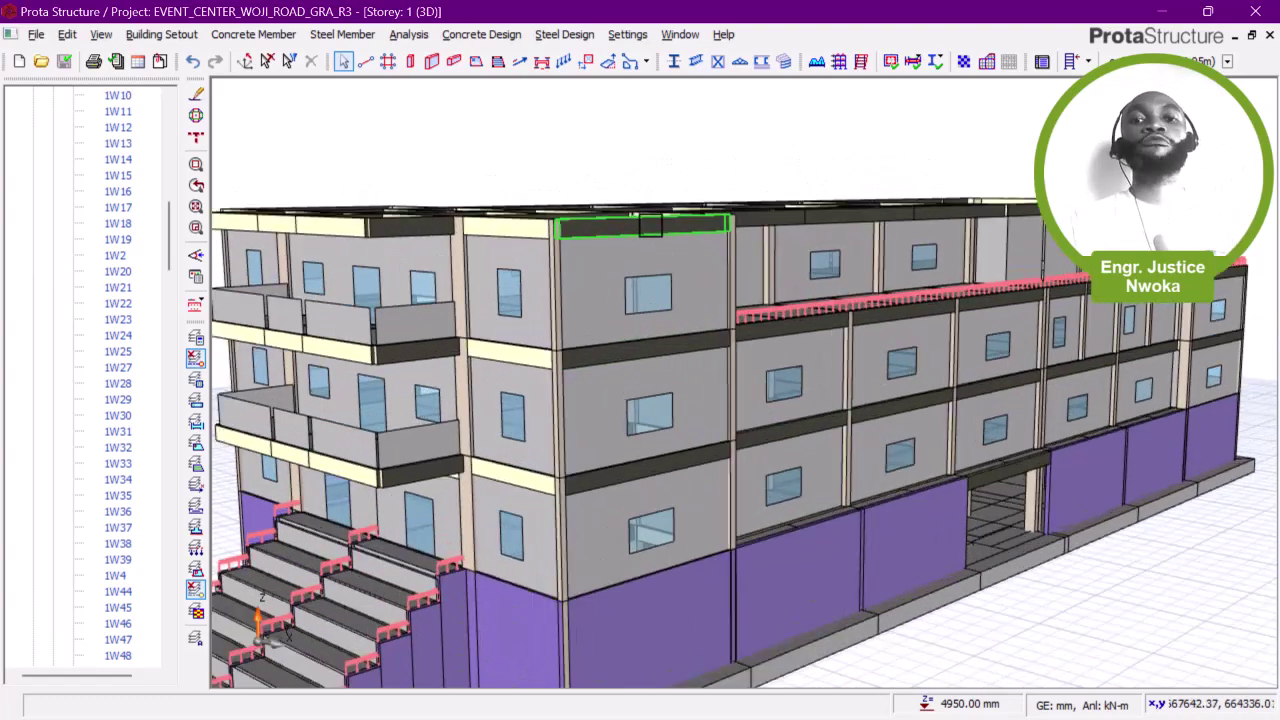
scroll(735, 210, up, 2)
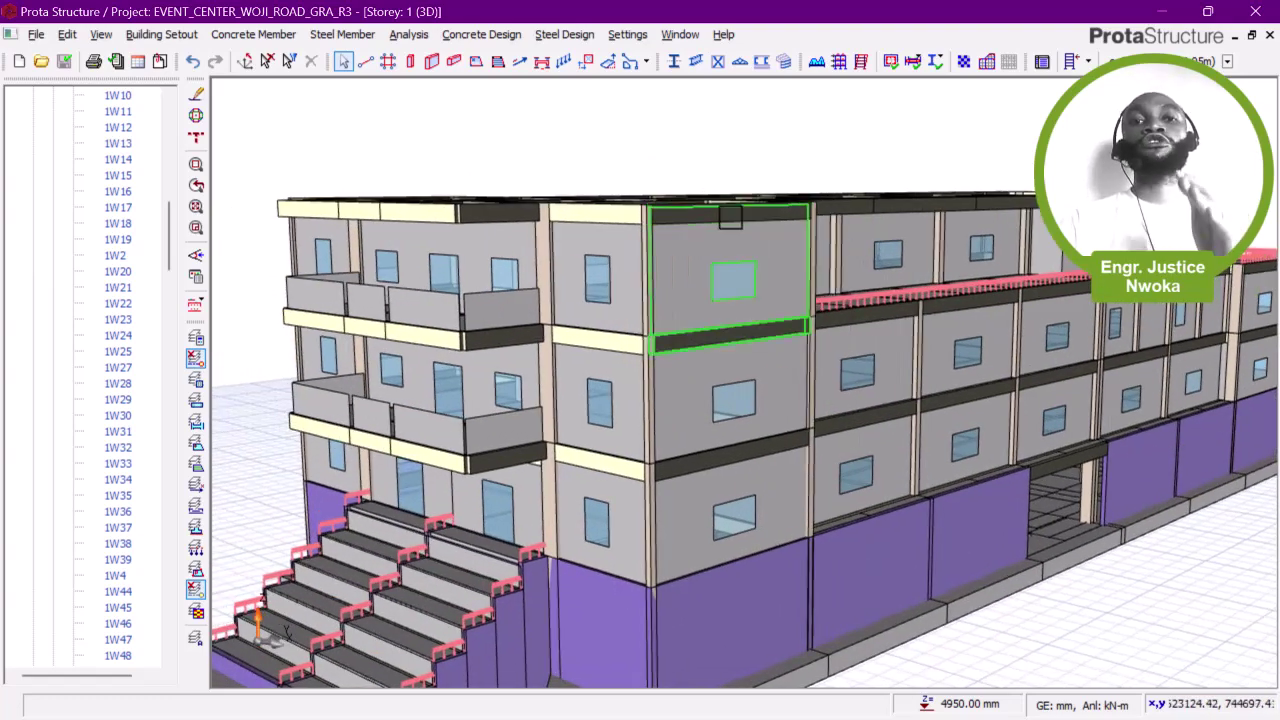
scroll(672, 208, up, 1)
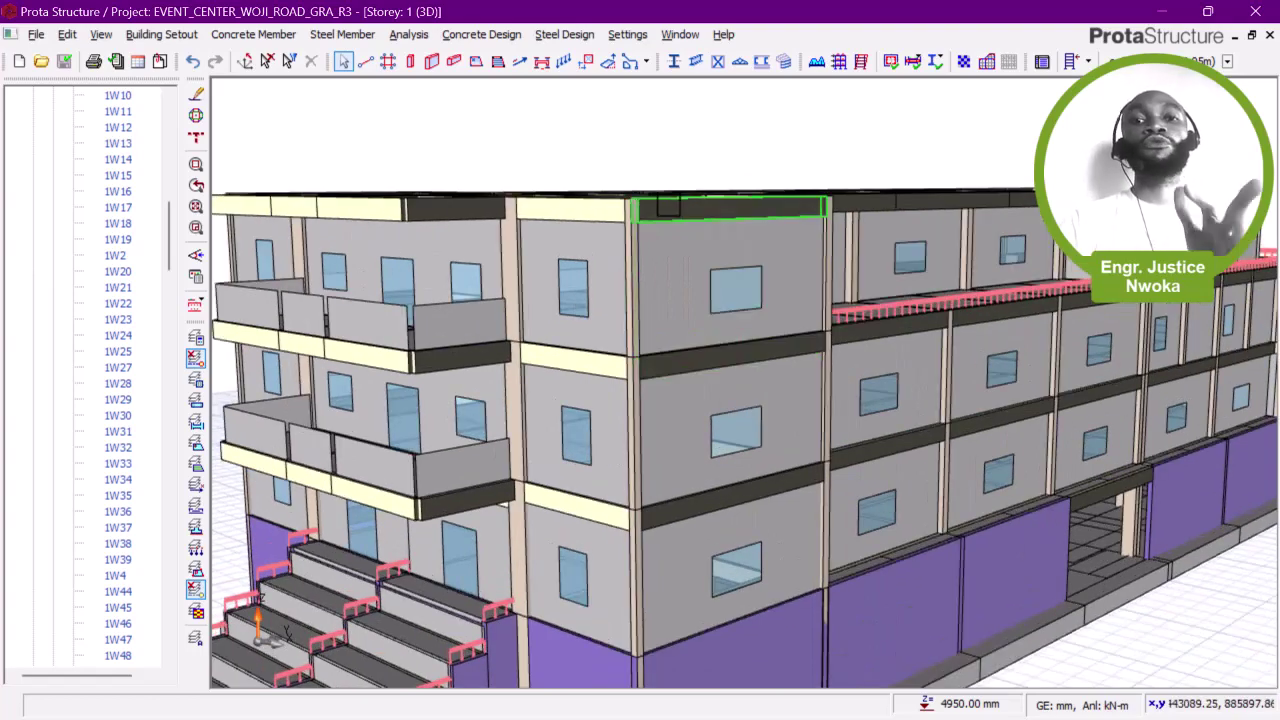
scroll(678, 215, down, 1)
mouse_move(686, 235)
middle_down()
mouse_move(635, 230)
mouse_move(606, 244)
mouse_move(622, 238)
middle_up()
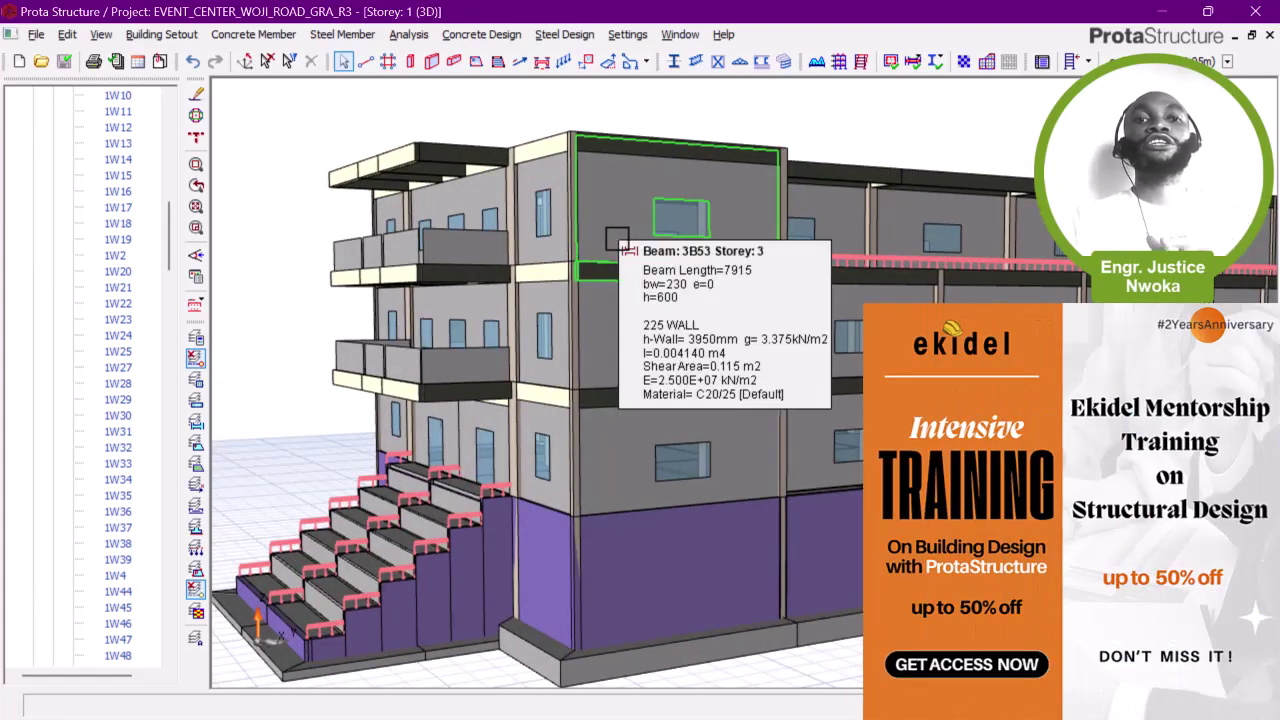
middle_drag(609, 237, 578, 265)
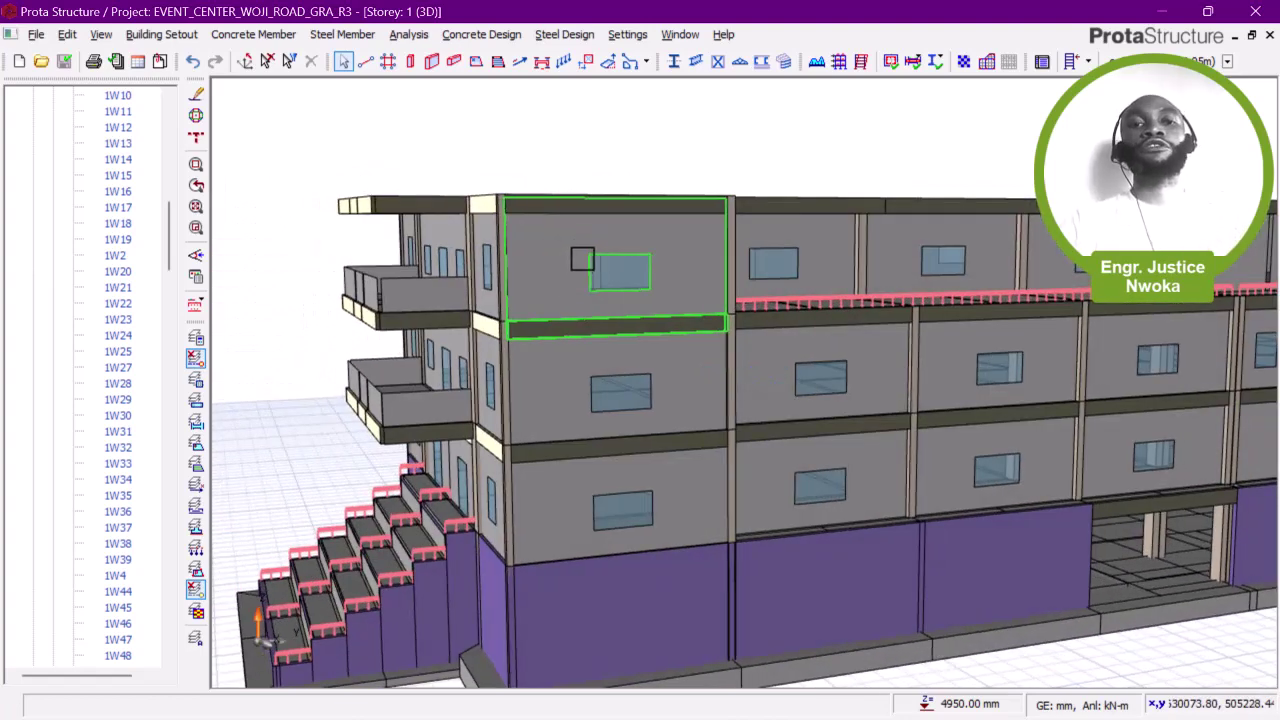
scroll(598, 191, up, 1)
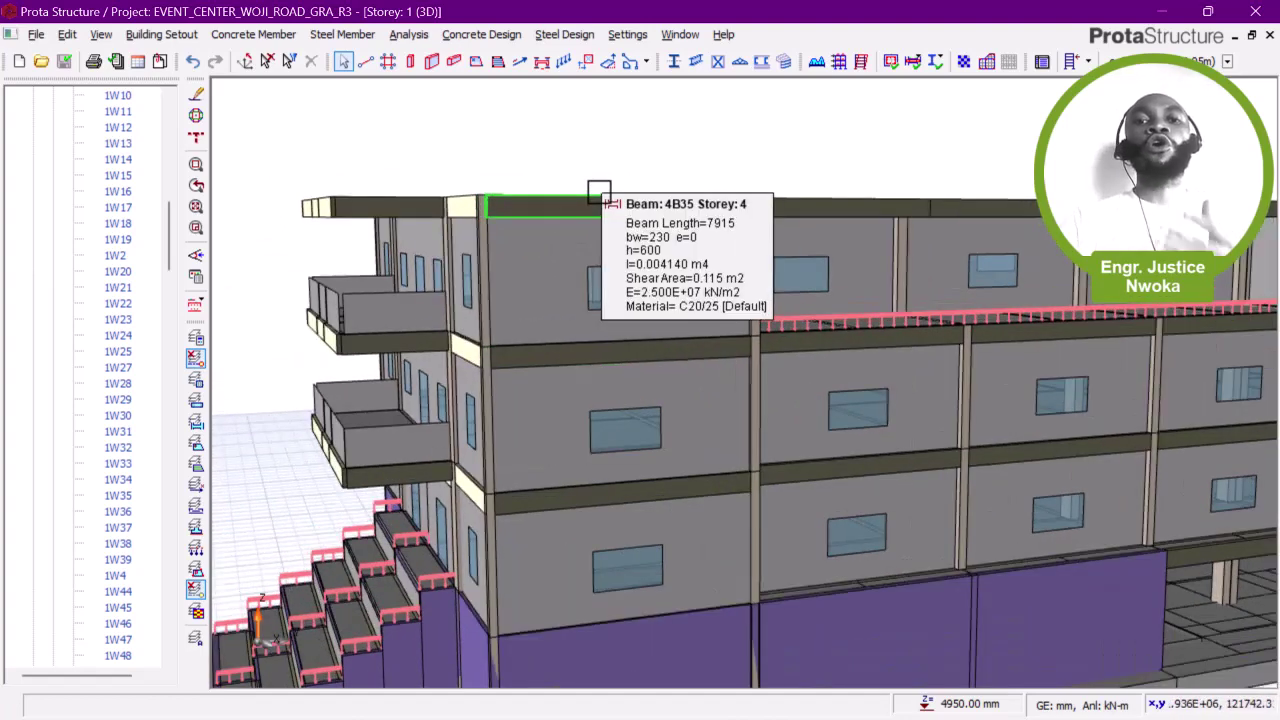
scroll(603, 183, down, 2)
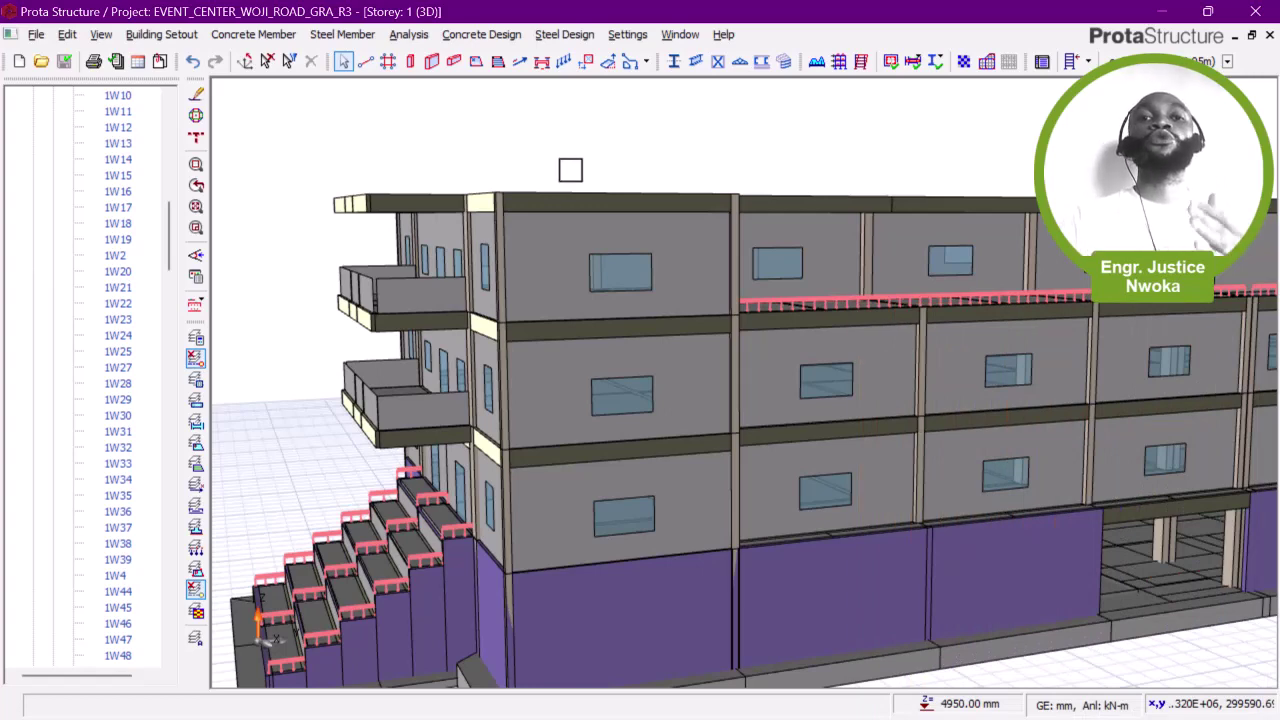
mouse_move(554, 191)
middle_down()
mouse_move(571, 189)
mouse_move(568, 205)
mouse_move(569, 168)
mouse_move(565, 198)
middle_up()
scroll(561, 158, down, 1)
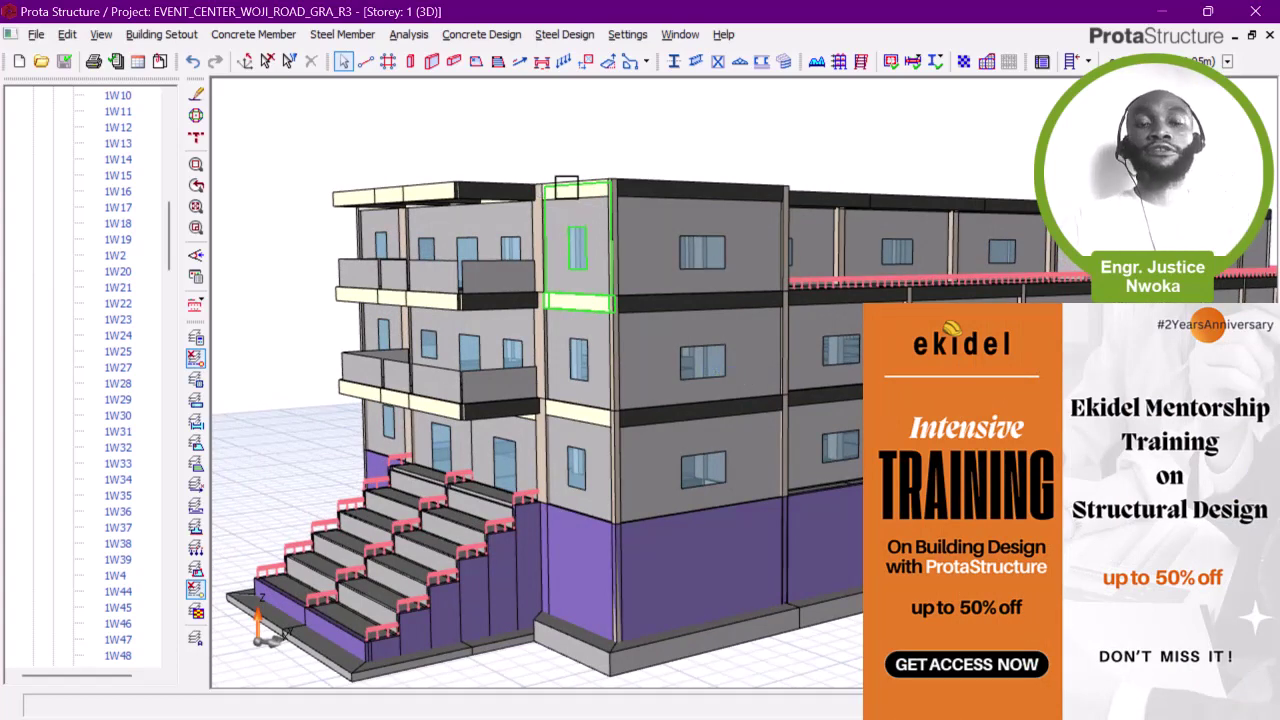
mouse_move(561, 180)
middle_down()
mouse_move(559, 165)
mouse_move(555, 188)
middle_up()
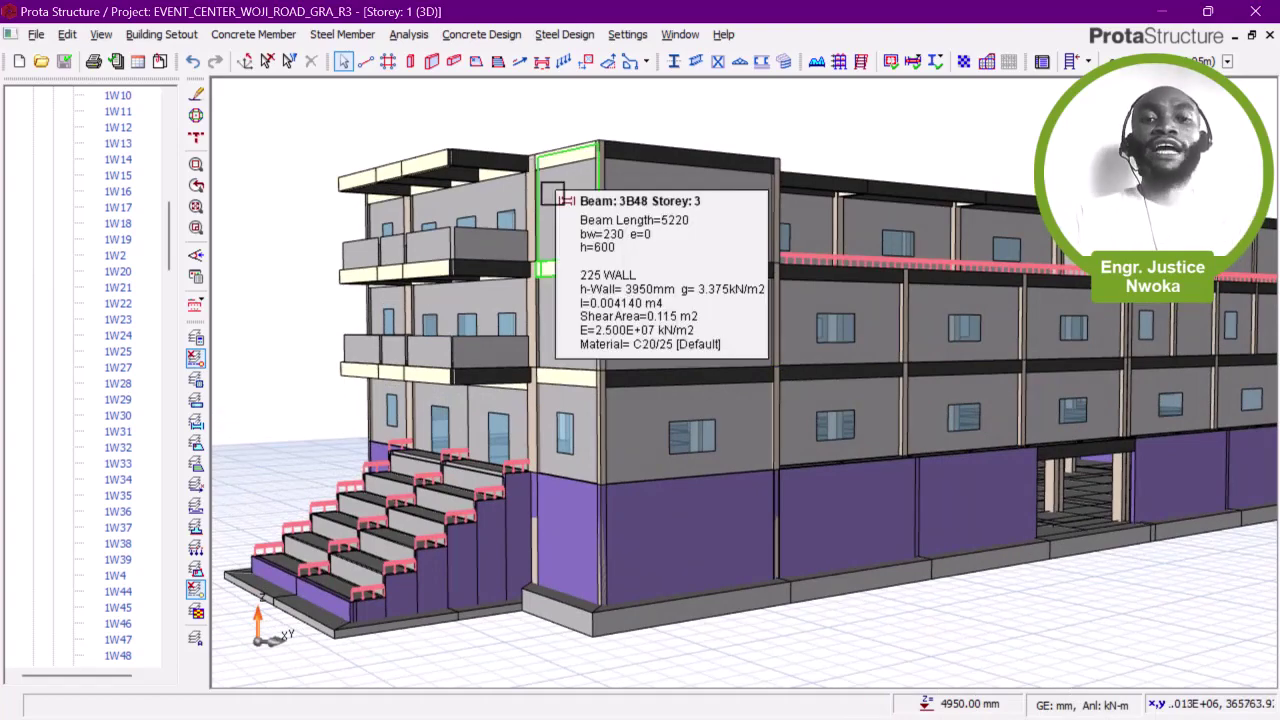
scroll(589, 355, up, 2)
scroll(564, 283, down, 1)
mouse_move(535, 289)
middle_down()
mouse_move(480, 297)
mouse_move(489, 284)
mouse_move(563, 293)
middle_up()
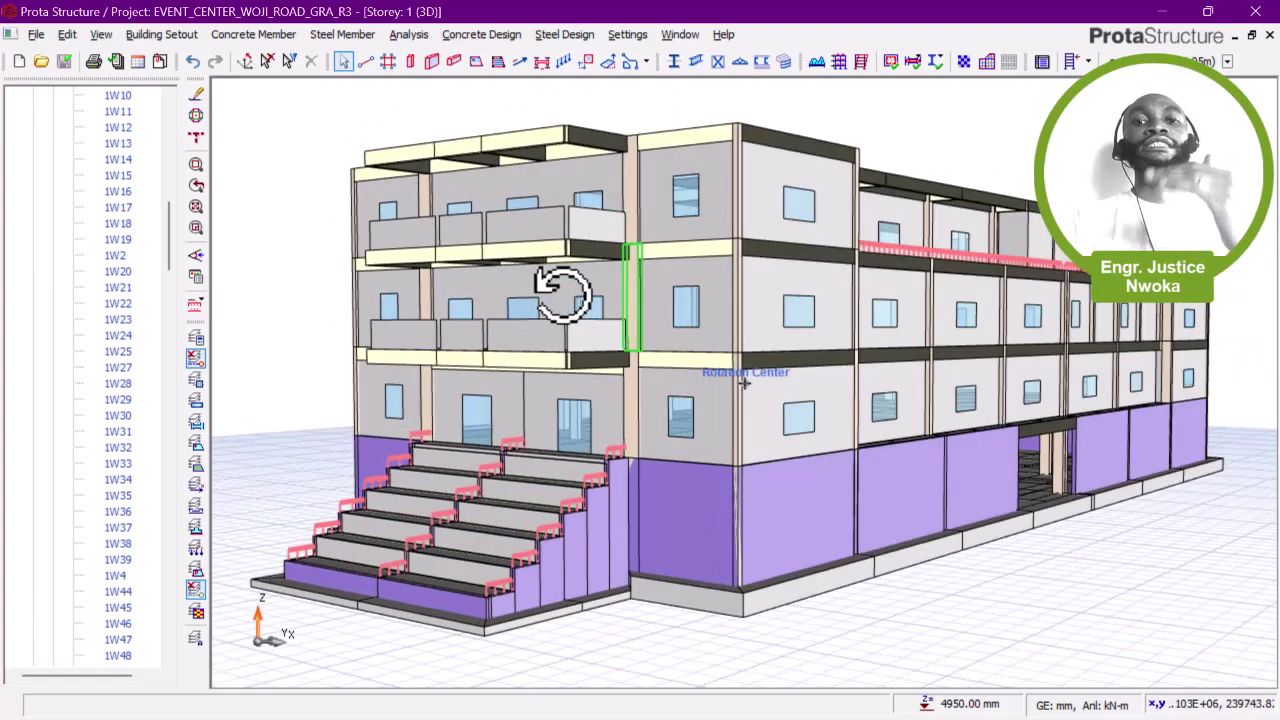
Step: Examine the front facade beam behind the storey 2 balcony and the basement walls along the building's long side
mouse_move(553, 285)
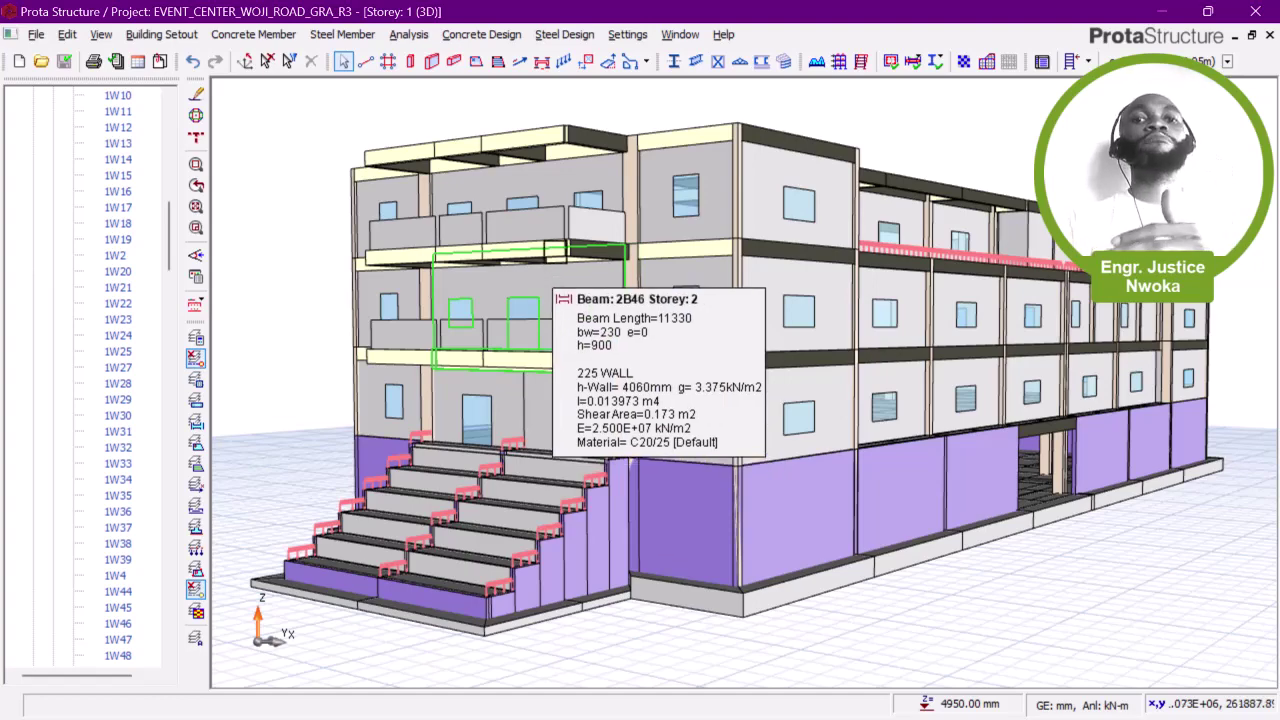
scroll(565, 249, up, 1)
middle_drag(643, 280, 574, 283)
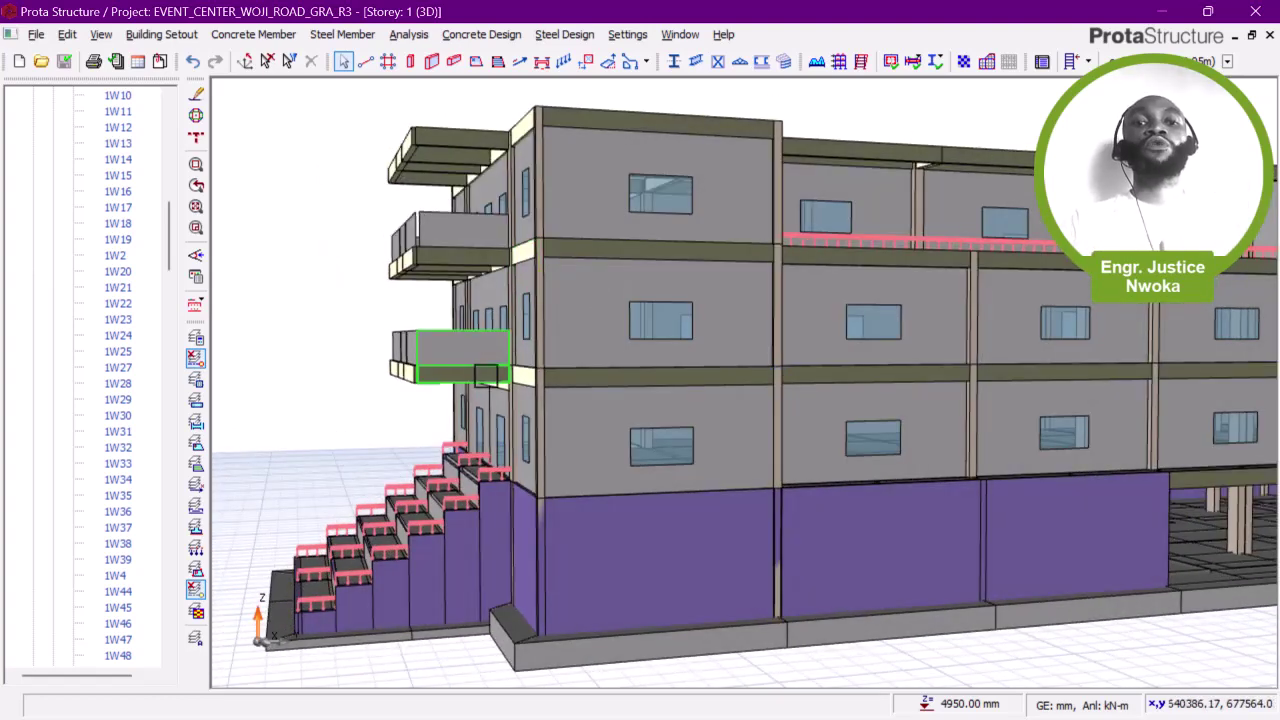
scroll(486, 372, up, 1)
scroll(617, 286, down, 2)
middle_drag(837, 397, 724, 362)
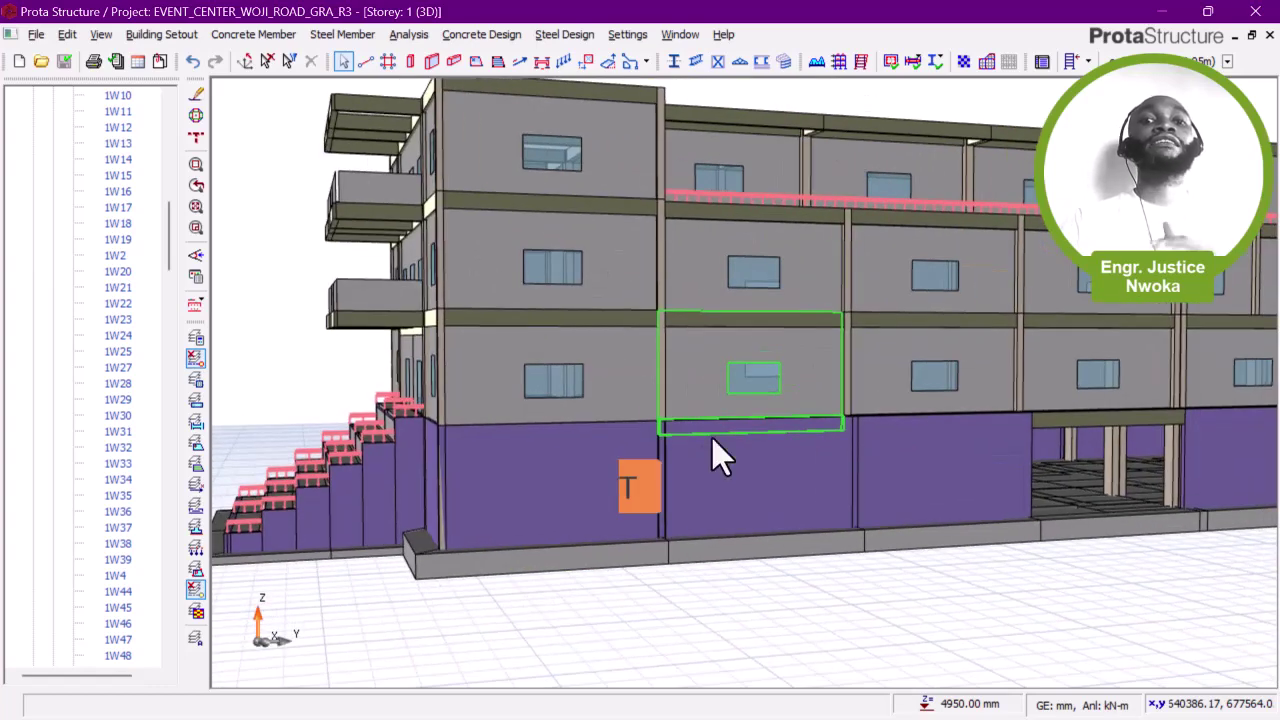
mouse_move(705, 458)
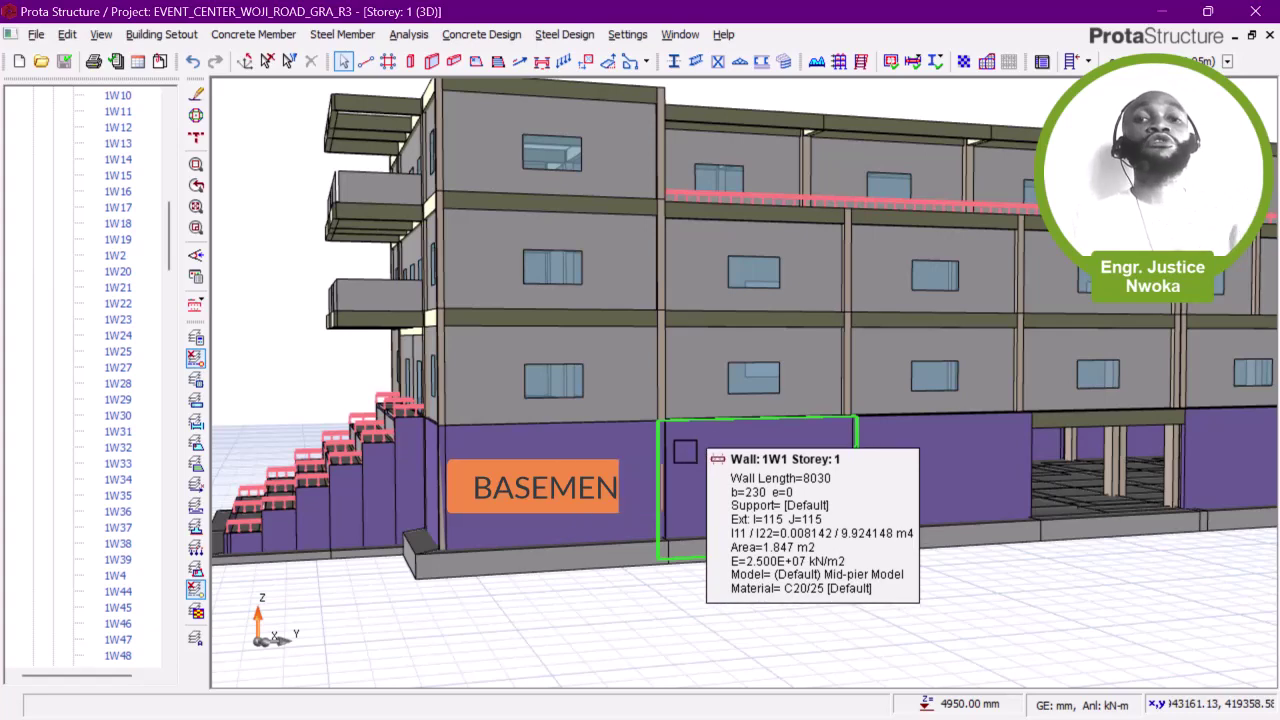
Step: Inspect the length and section of the cantilevered side beam carrying the storey 2 balcony over the entrance stairs
scroll(475, 367, up, 3)
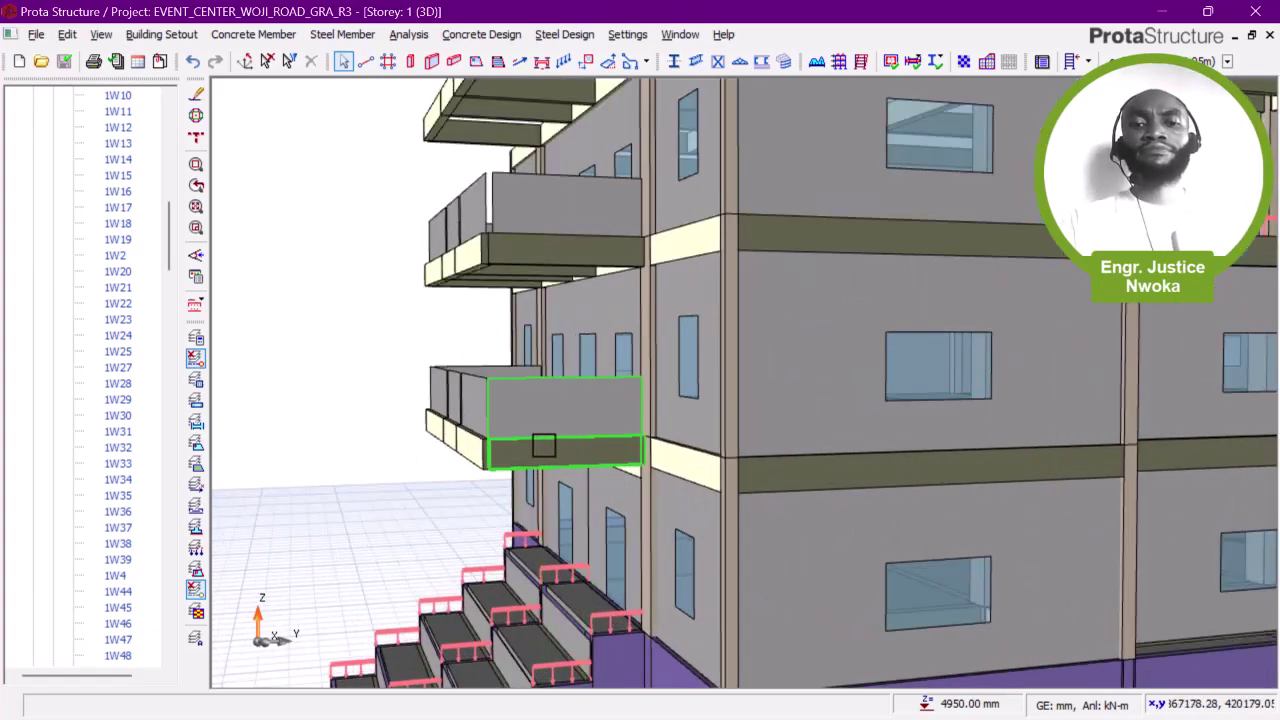
mouse_move(544, 445)
middle_down()
mouse_move(494, 432)
mouse_move(522, 434)
middle_up()
scroll(500, 432, up, 2)
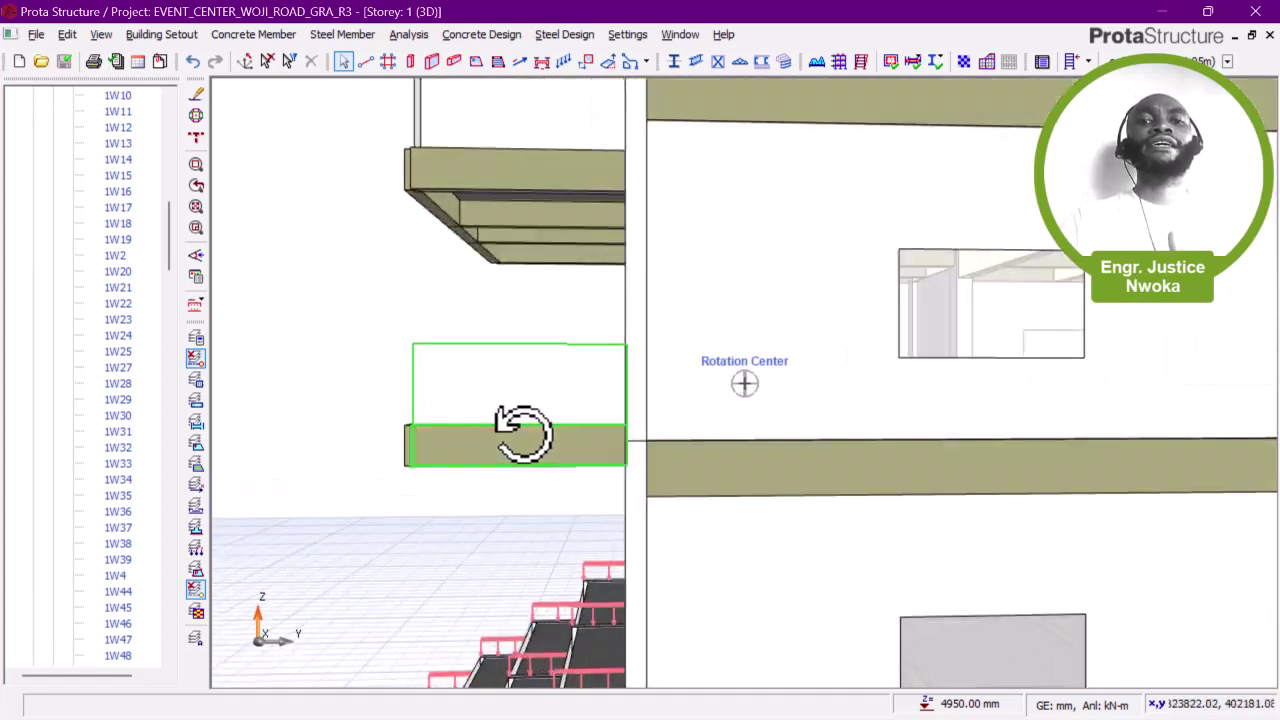
mouse_move(535, 444)
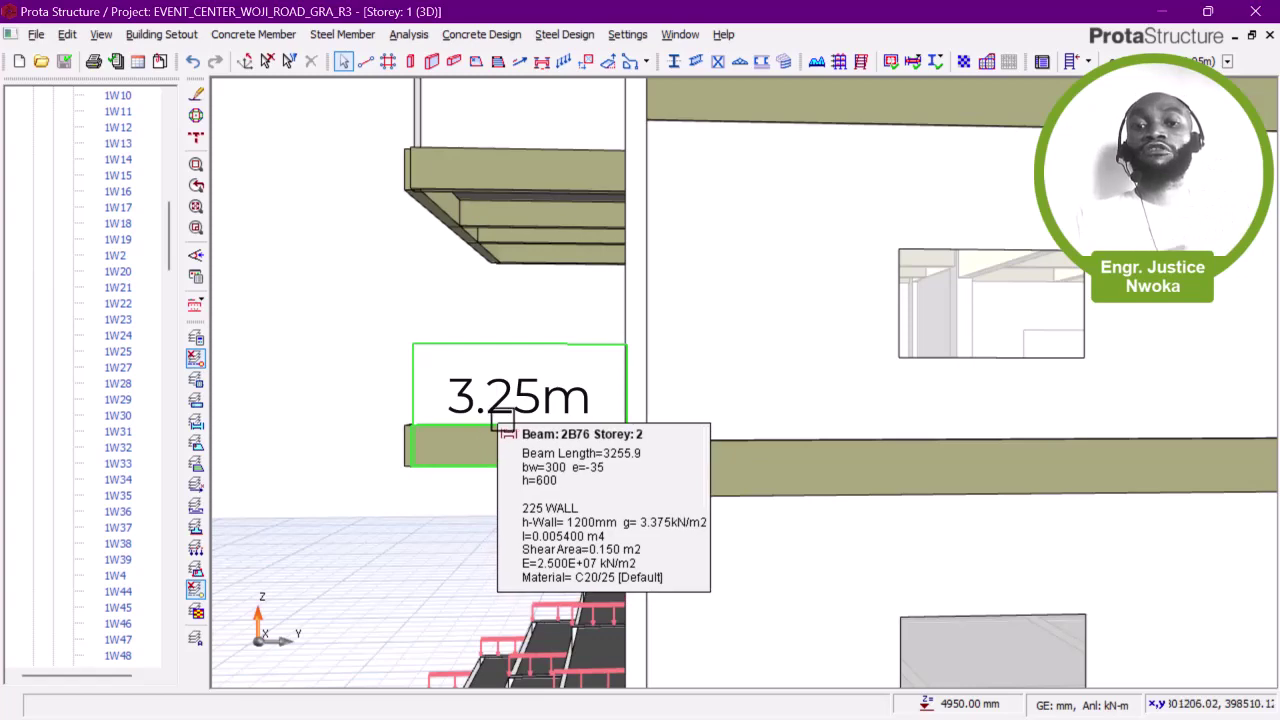
scroll(497, 423, down, 1)
middle_drag(491, 423, 540, 424)
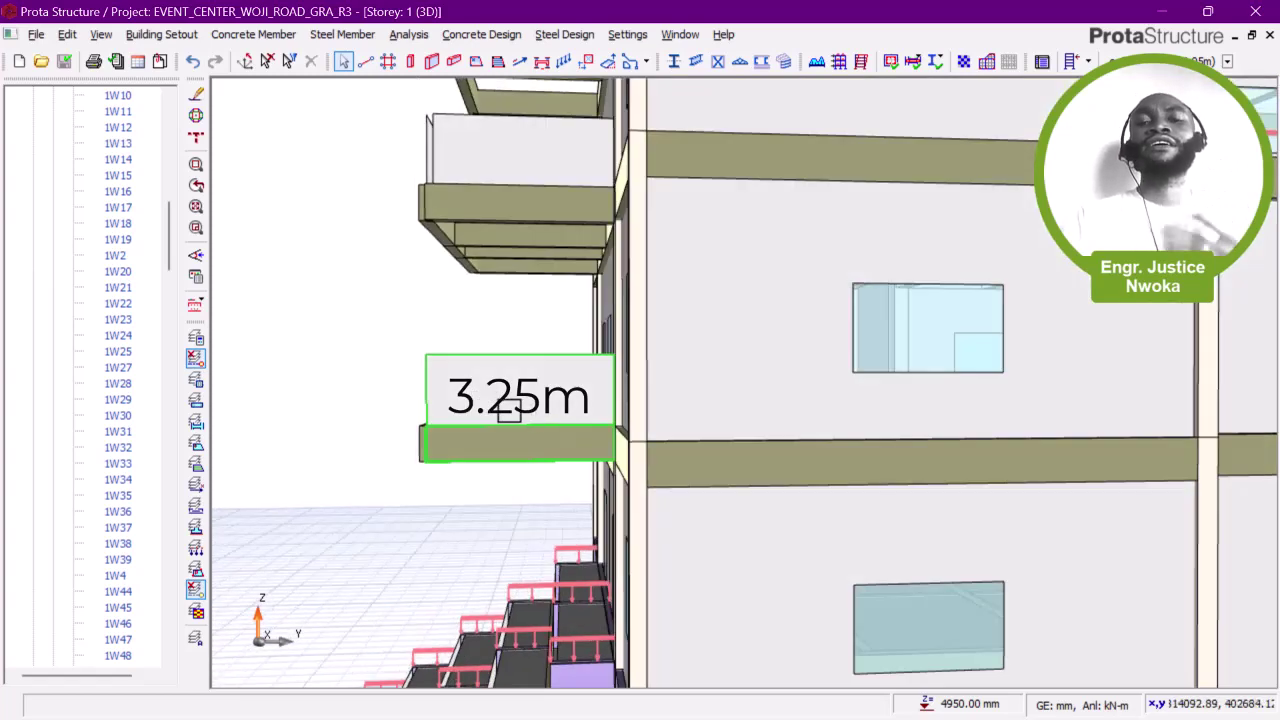
Step: Inspect the length and section of the cantilever beam under the storey 3 floor inside the hall
scroll(495, 395, down, 5)
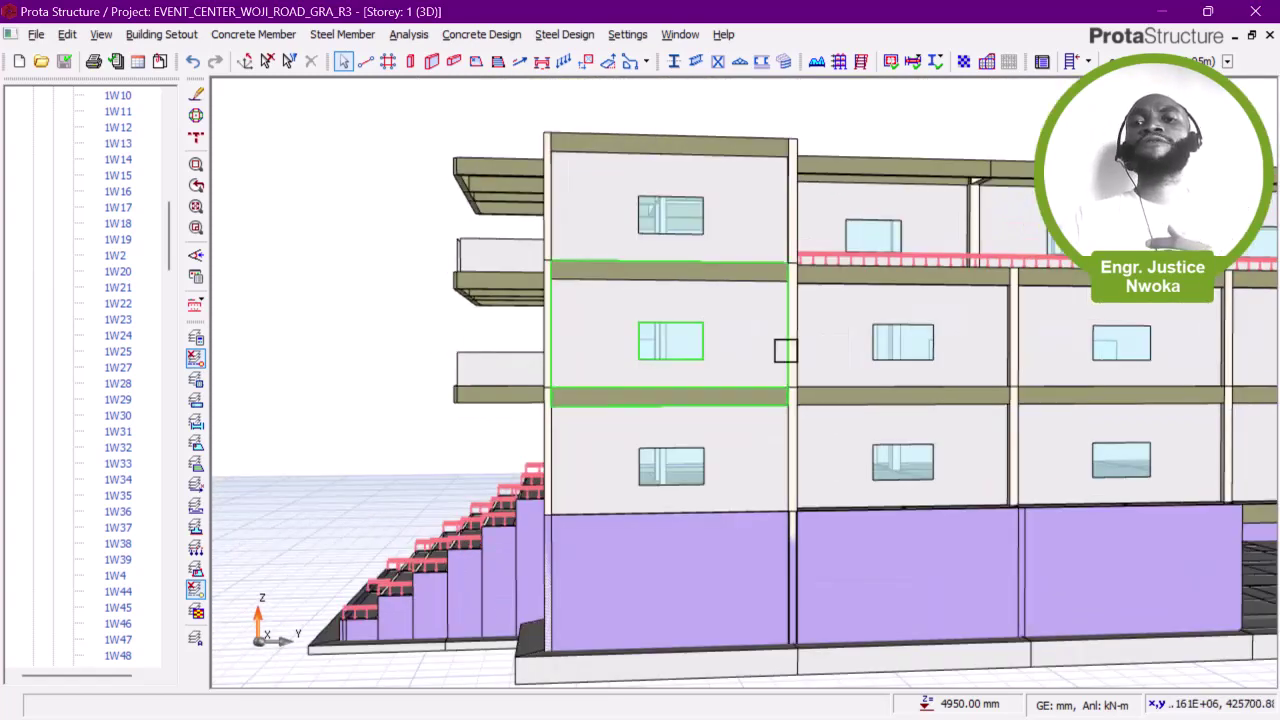
middle_drag(749, 356, 393, 443)
shift+middle_drag(897, 349, 1000, 294)
middle_drag(900, 386, 900, 386)
scroll(900, 385, down, 3)
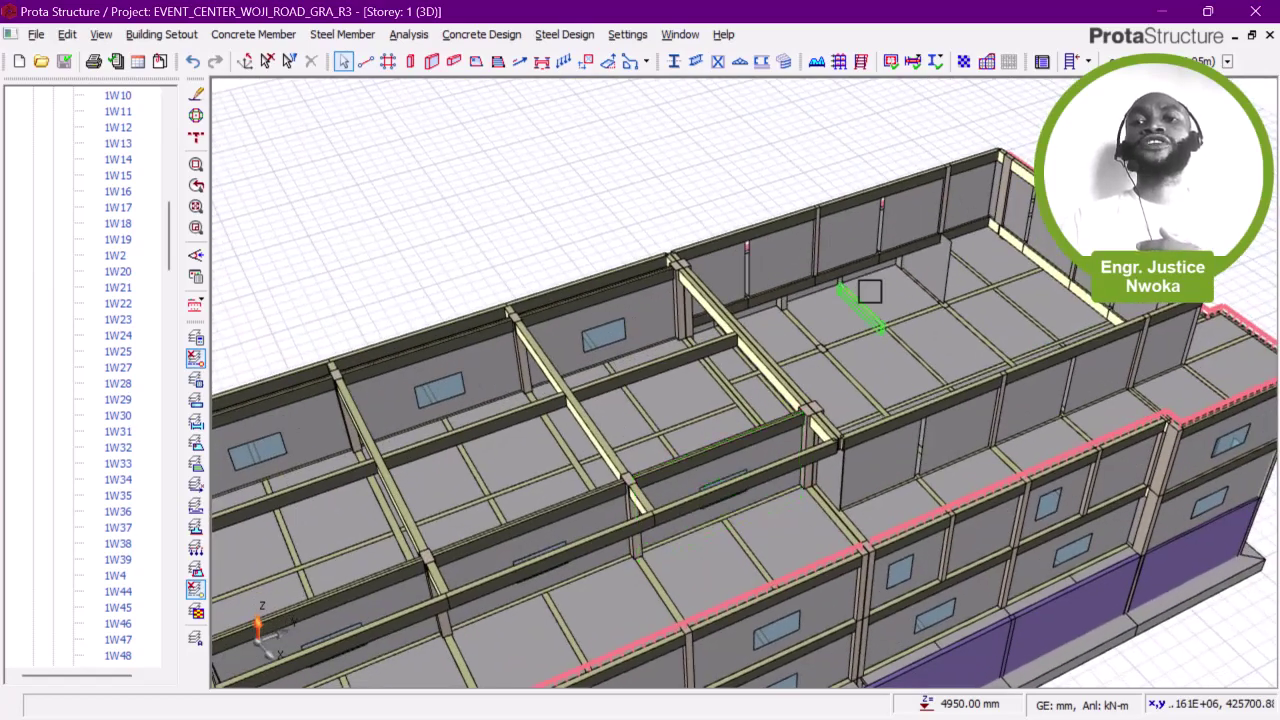
scroll(878, 282, up, 5)
shift+middle_drag(876, 279, 874, 263)
scroll(884, 300, up, 4)
right_click(885, 300)
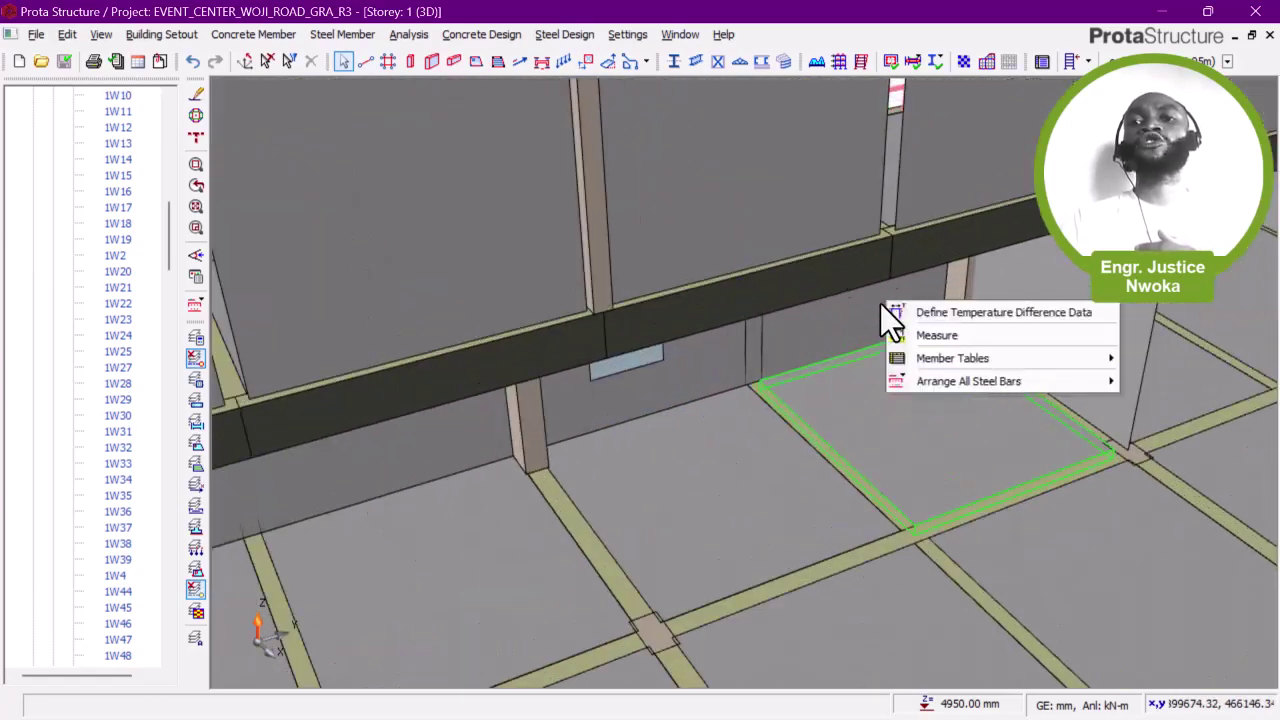
click(866, 278)
shift+middle_drag(873, 263, 893, 227)
mouse_move(893, 225)
right_down()
mouse_move(920, 191)
mouse_move(905, 218)
right_up()
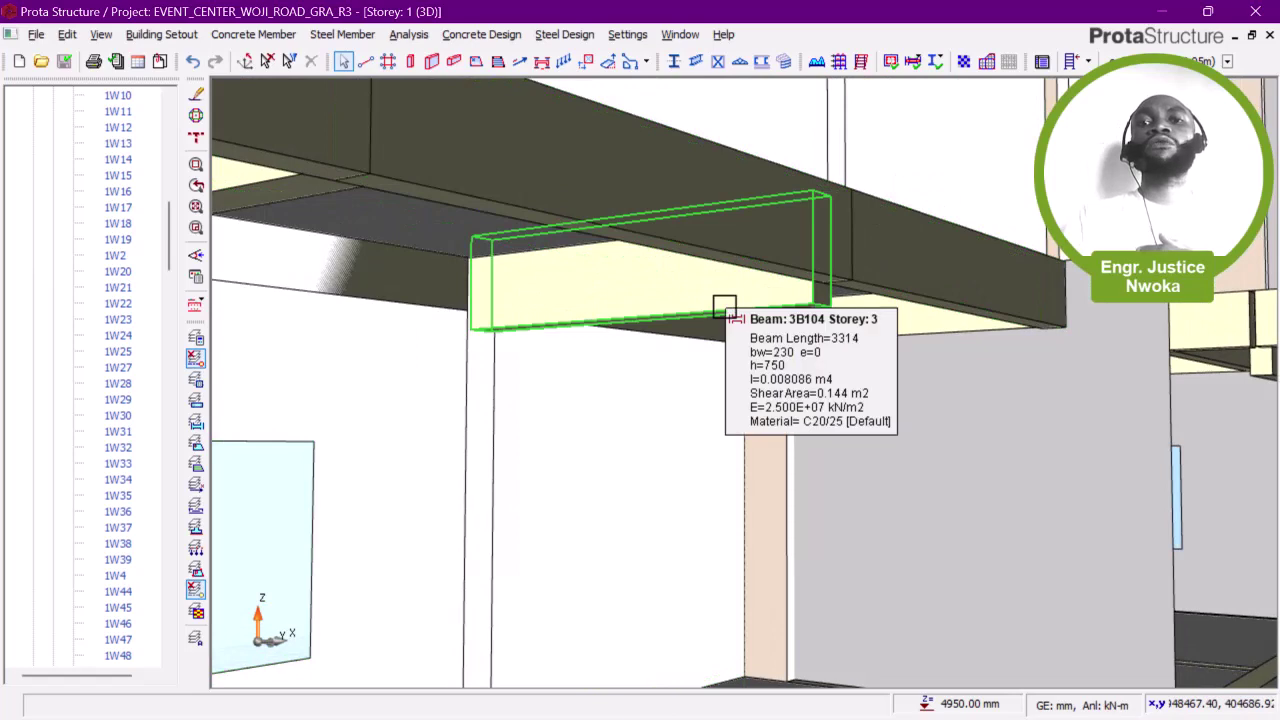
right_drag(724, 303, 747, 287)
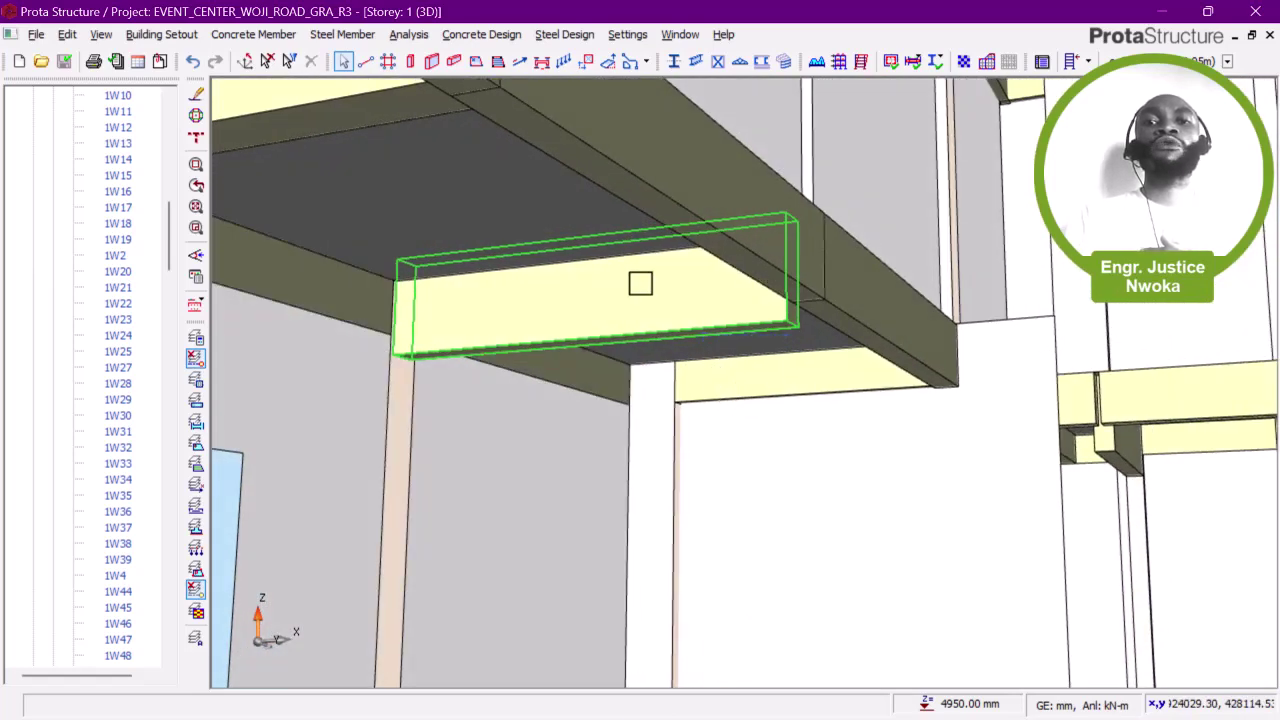
mouse_move(640, 284)
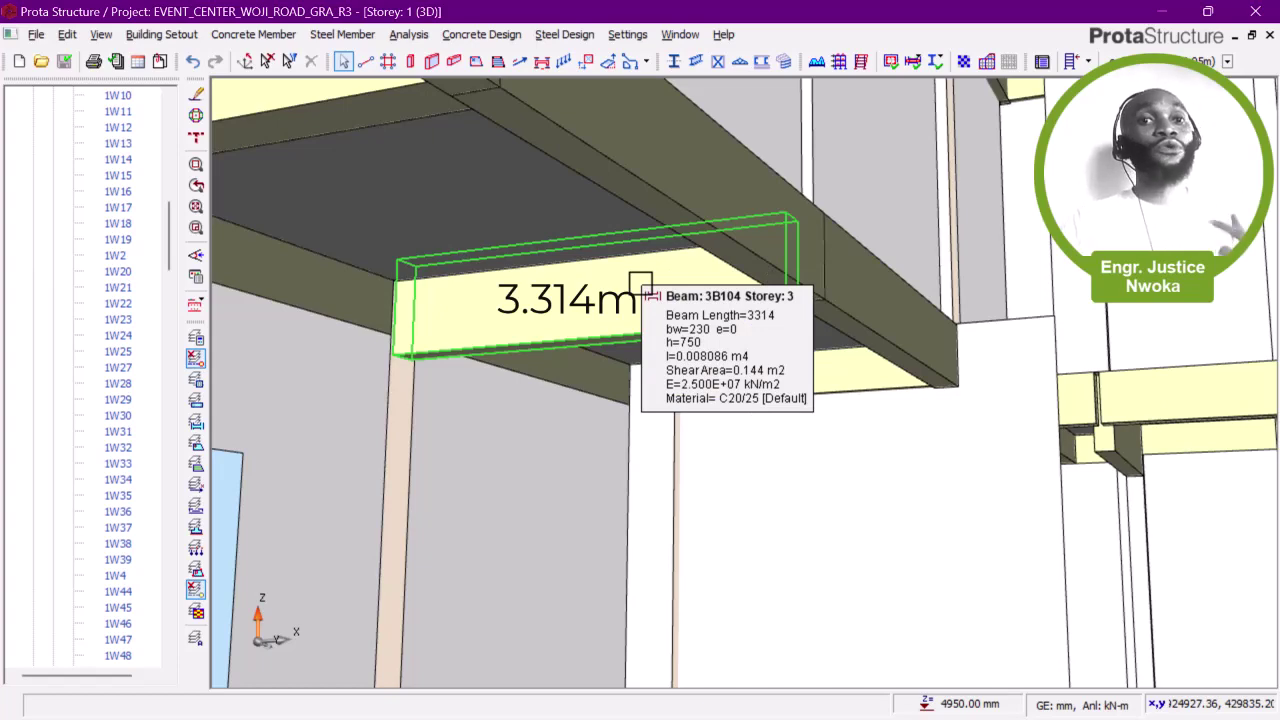
Step: Examine the open walkway slab with its railing load along the long side of the upper storey
scroll(646, 291, up, 5)
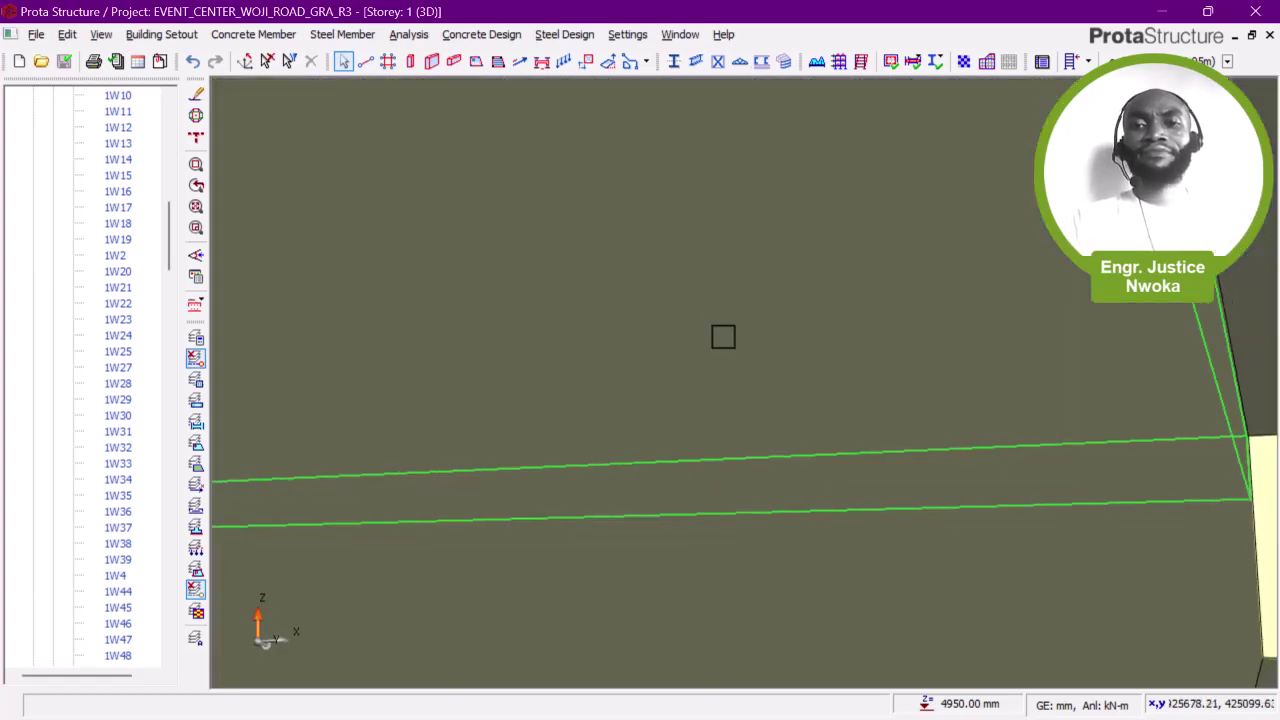
scroll(718, 317, down, 1)
scroll(897, 266, down, 6)
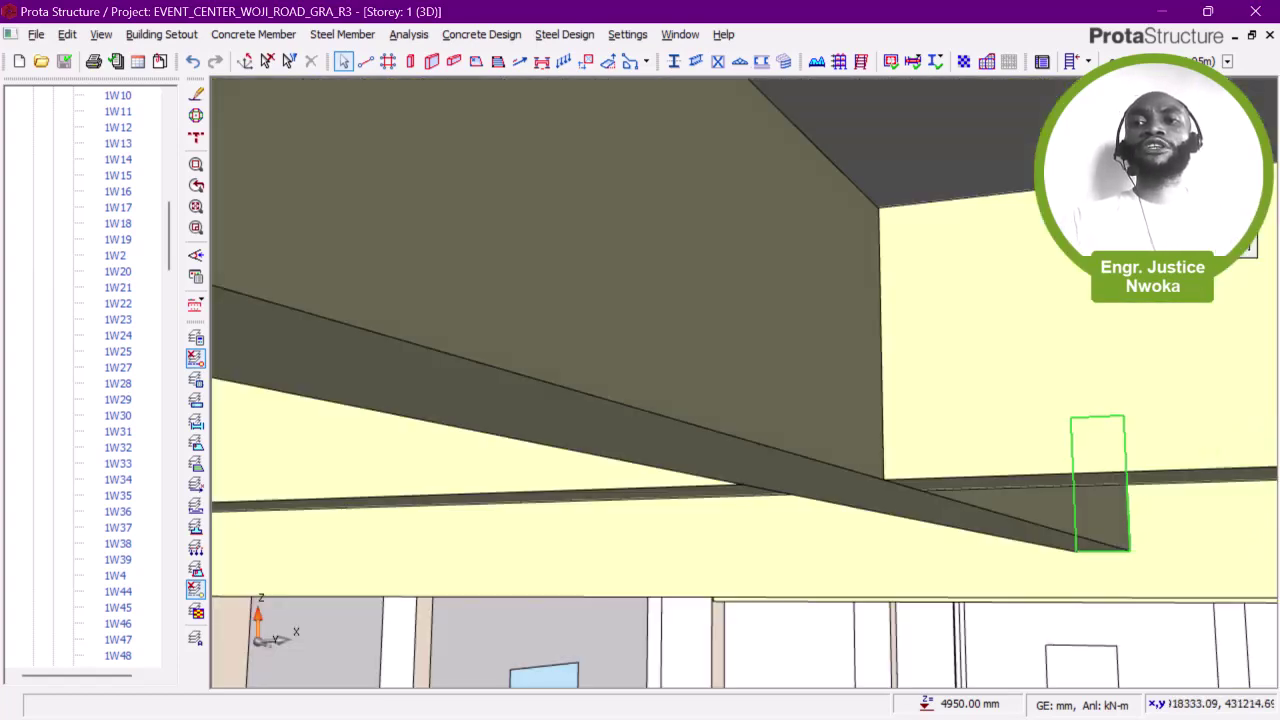
middle_drag(691, 234, 806, 306)
scroll(637, 326, up, 3)
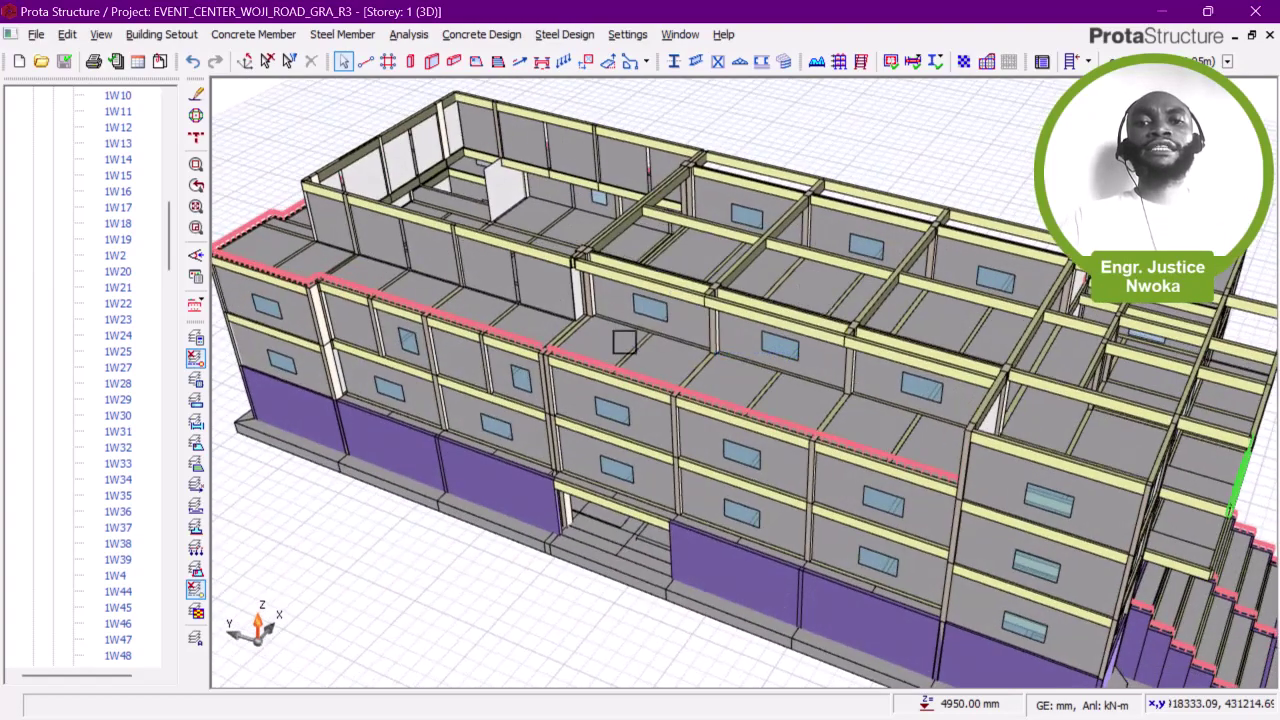
middle_drag(644, 331, 944, 393)
scroll(741, 341, up, 3)
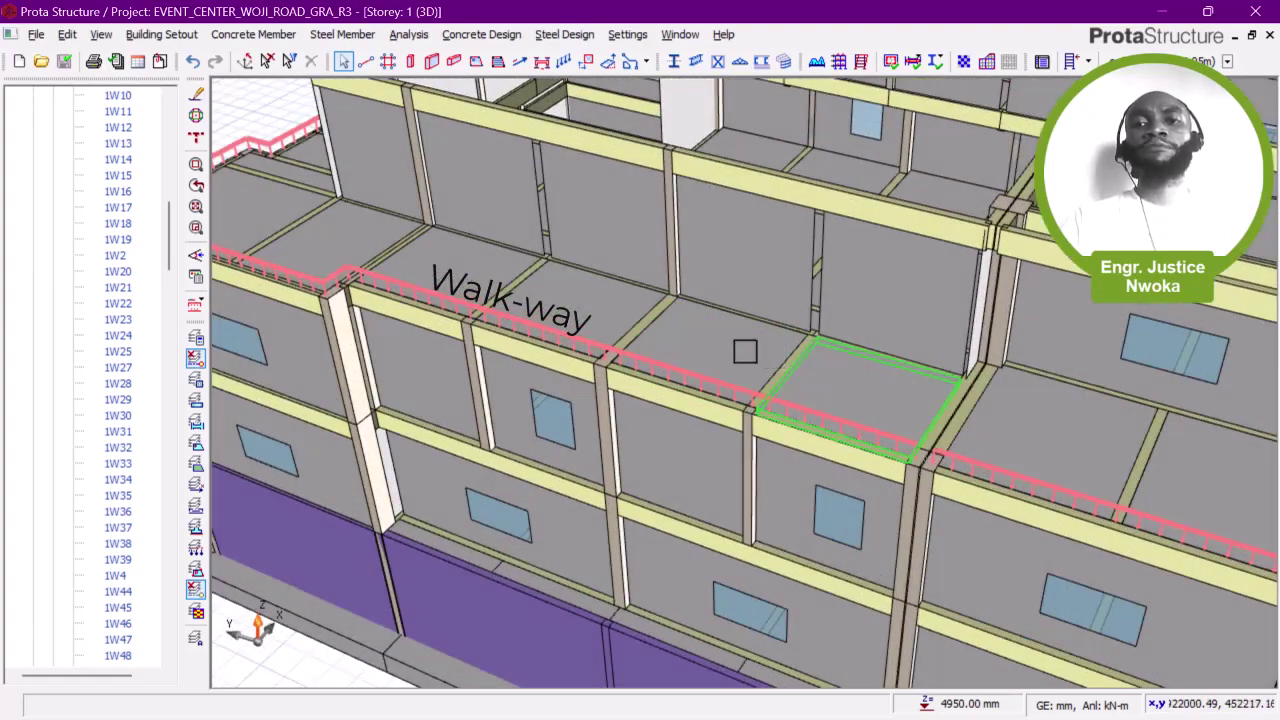
mouse_move(745, 351)
middle_down()
mouse_move(694, 337)
mouse_move(666, 363)
mouse_move(586, 350)
middle_up()
scroll(592, 348, down, 5)
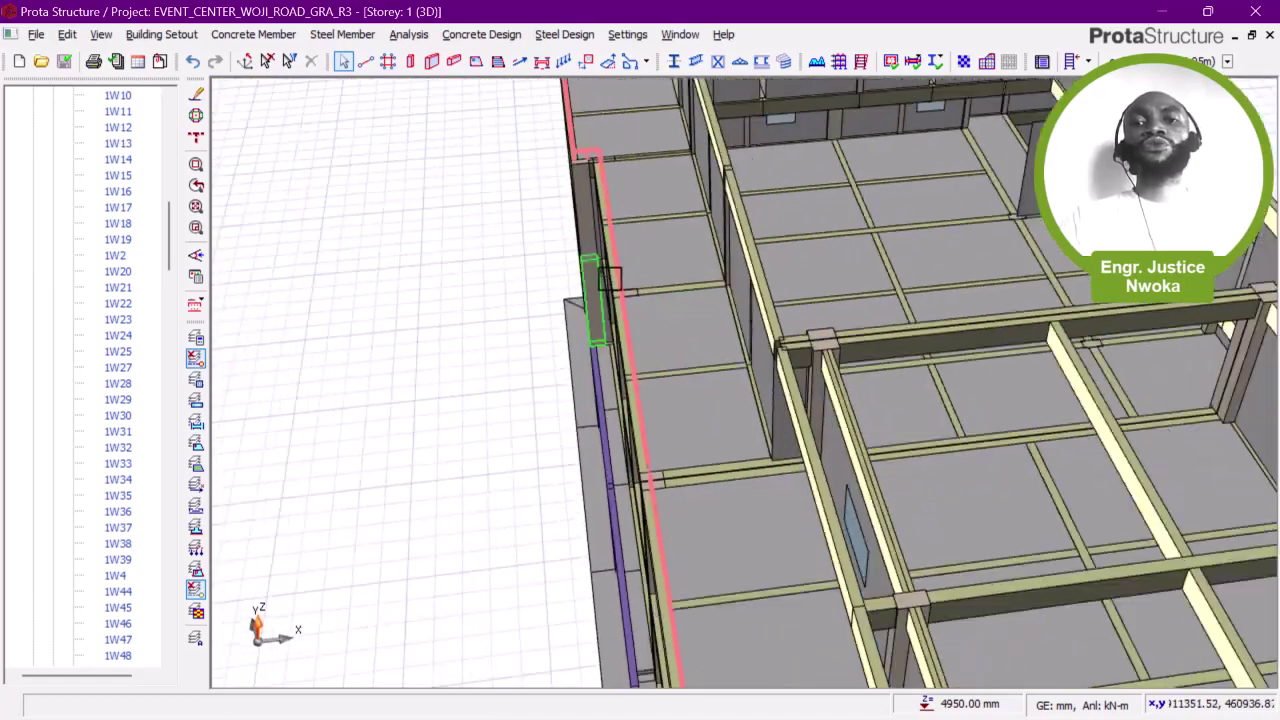
Step: Examine the stepped entrance at the building's front, including its tiers, side walls and line loads
middle_drag(745, 343, 695, 297)
scroll(766, 580, up, 4)
middle_drag(754, 556, 639, 551)
scroll(731, 497, up, 5)
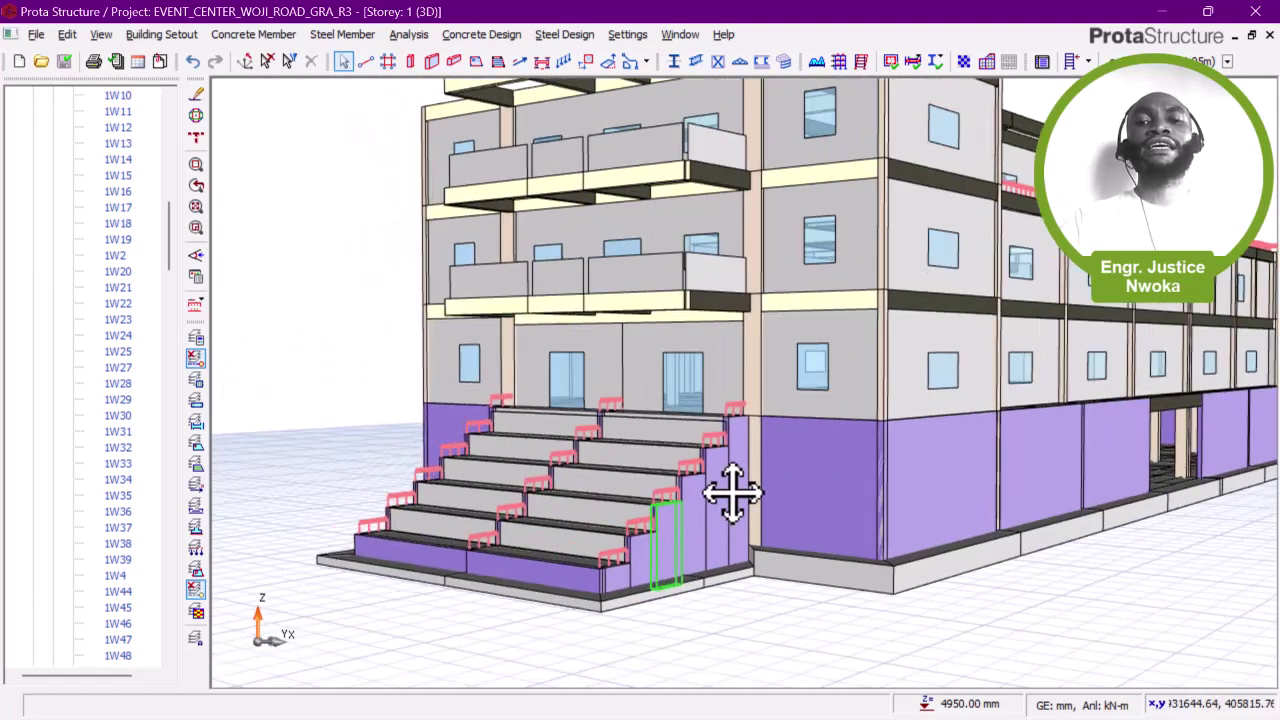
scroll(845, 357, up, 2)
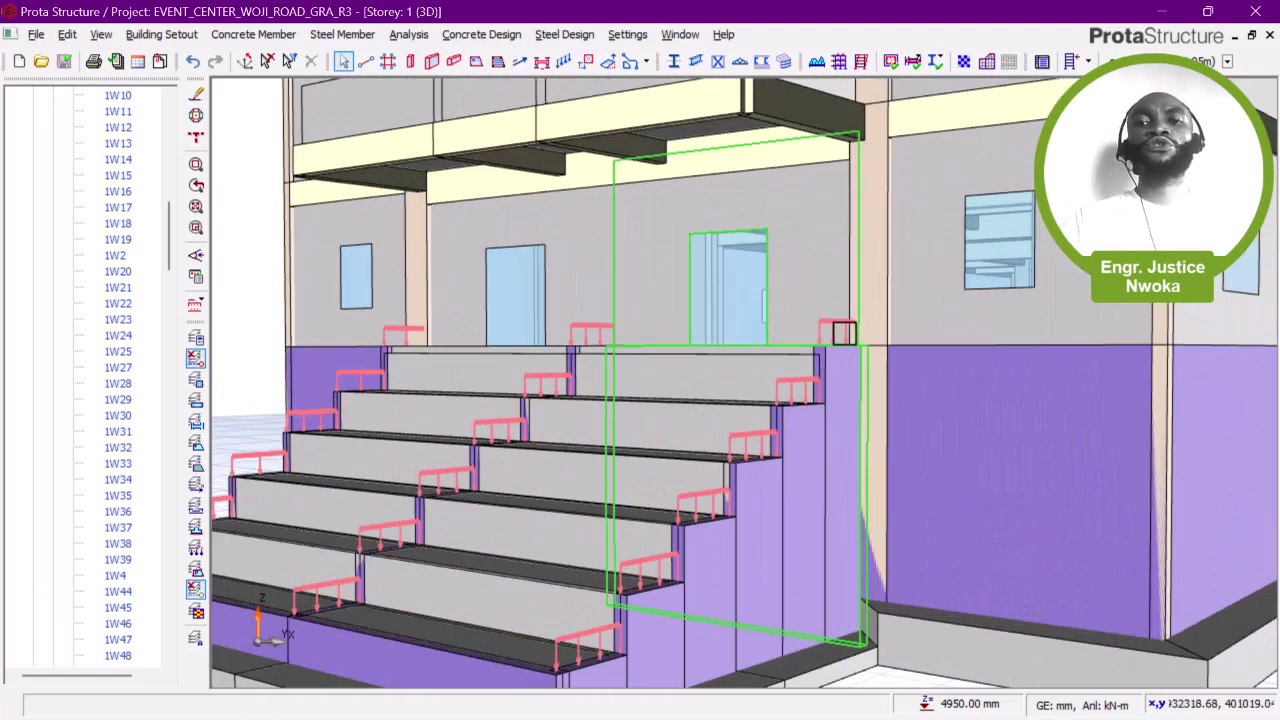
middle_drag(715, 470, 763, 389)
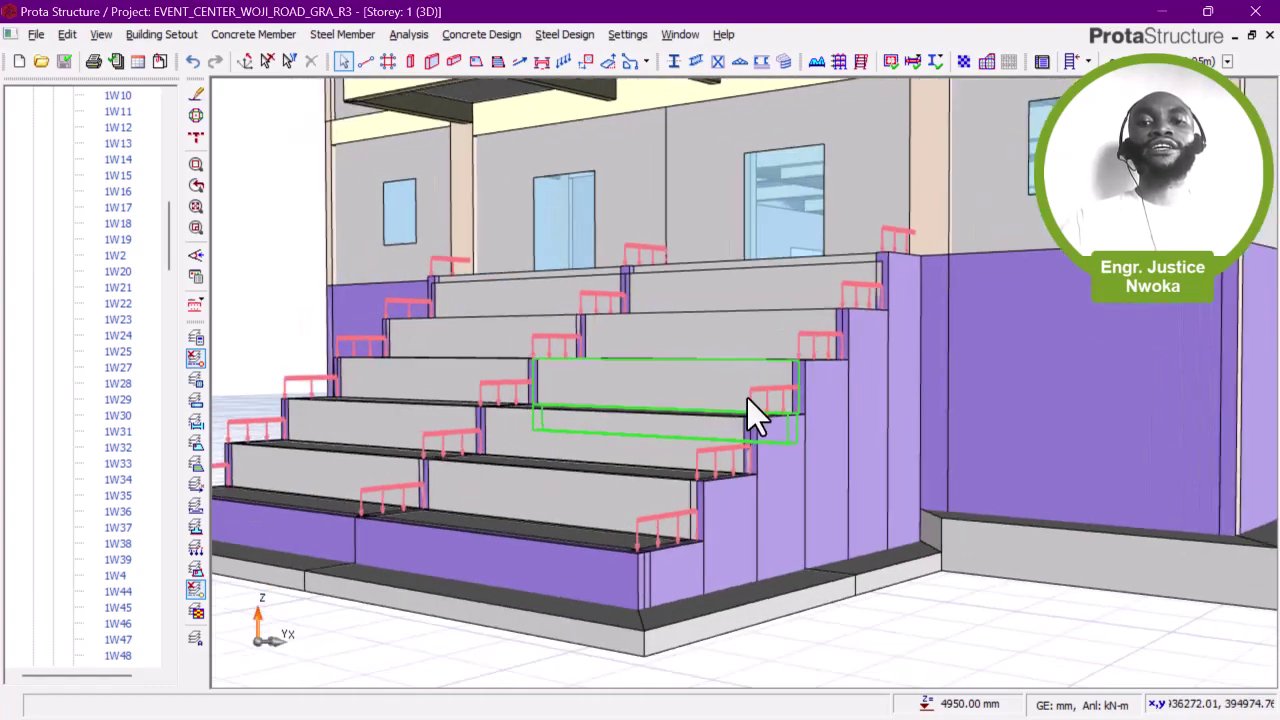
mouse_move(669, 513)
shift+middle_down()
mouse_move(583, 469)
mouse_move(671, 477)
shift+middle_up()
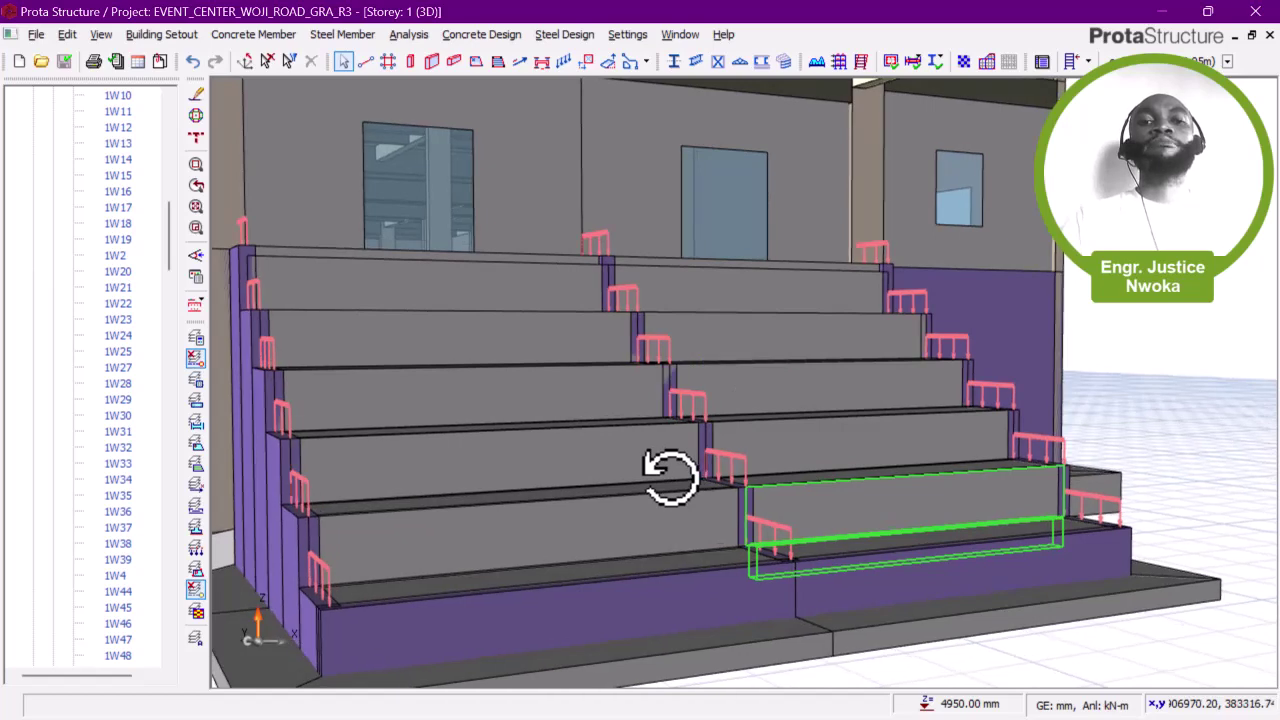
Step: Examine the doorways at the head of the entrance stairs and the front and side elevations around them
scroll(668, 477, down, 3)
middle_drag(597, 459, 608, 576)
scroll(506, 422, up, 3)
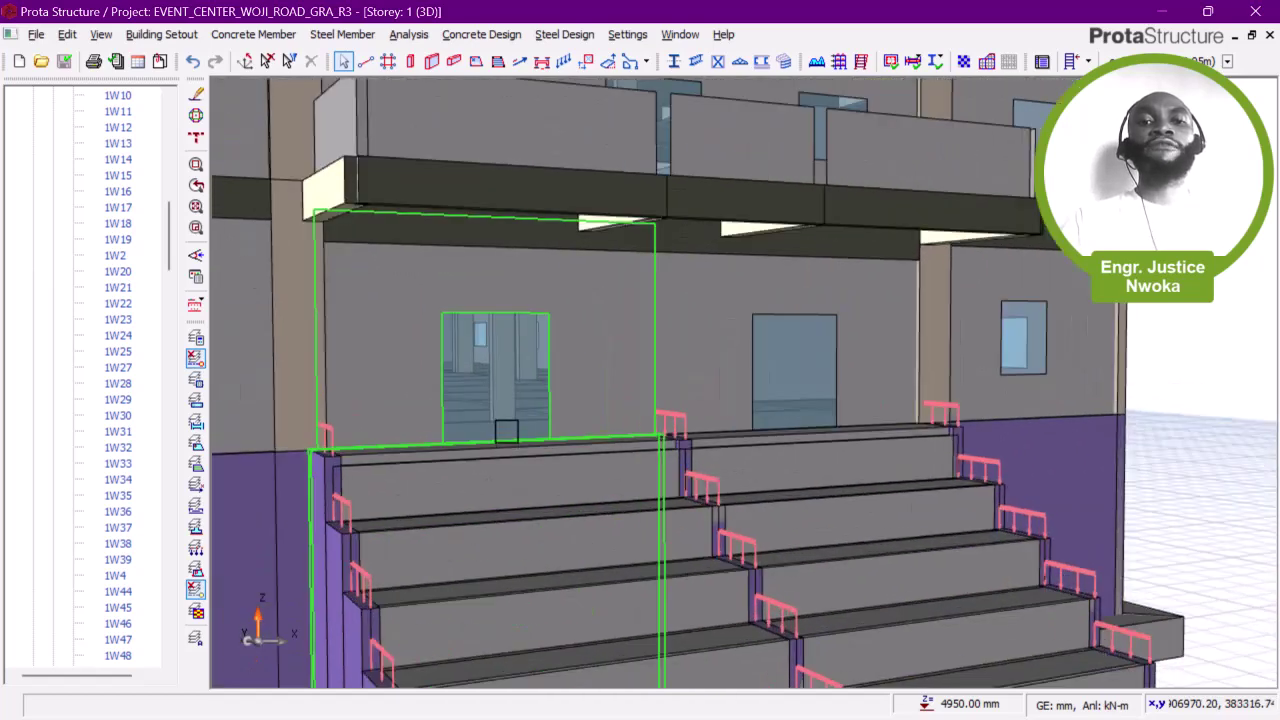
shift+middle_drag(506, 437, 497, 446)
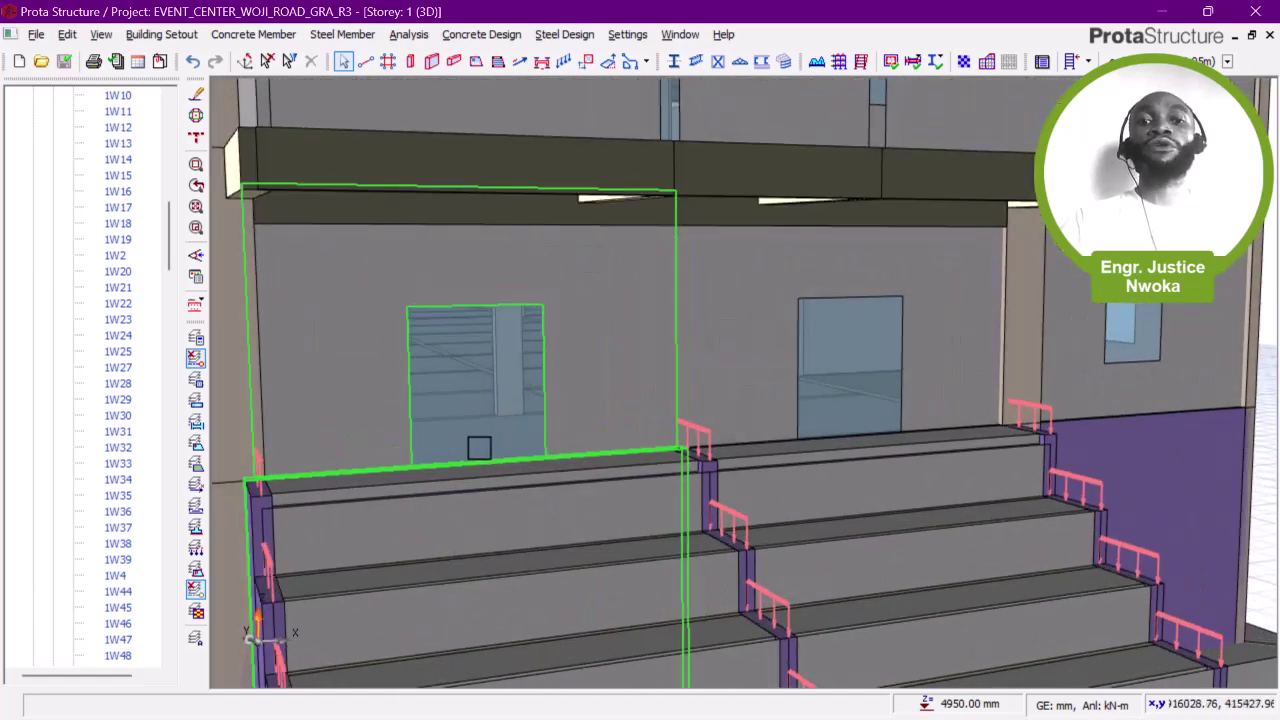
scroll(489, 448, down, 3)
middle_drag(517, 431, 1045, 352)
mouse_move(692, 404)
middle_drag(694, 408, 829, 449)
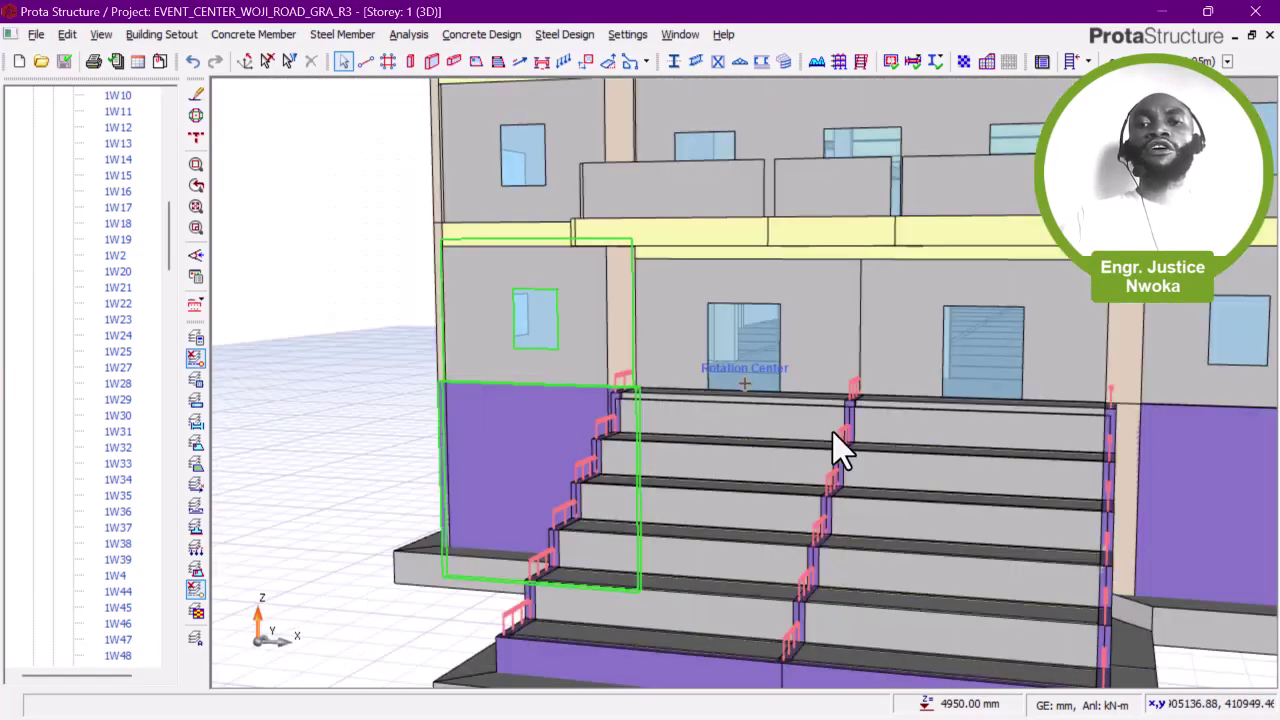
middle_drag(635, 424, 335, 416)
scroll(701, 420, down, 1)
shift+middle_drag(957, 409, 1066, 411)
scroll(1066, 411, down, 1)
middle_drag(976, 402, 900, 383)
scroll(840, 406, down, 2)
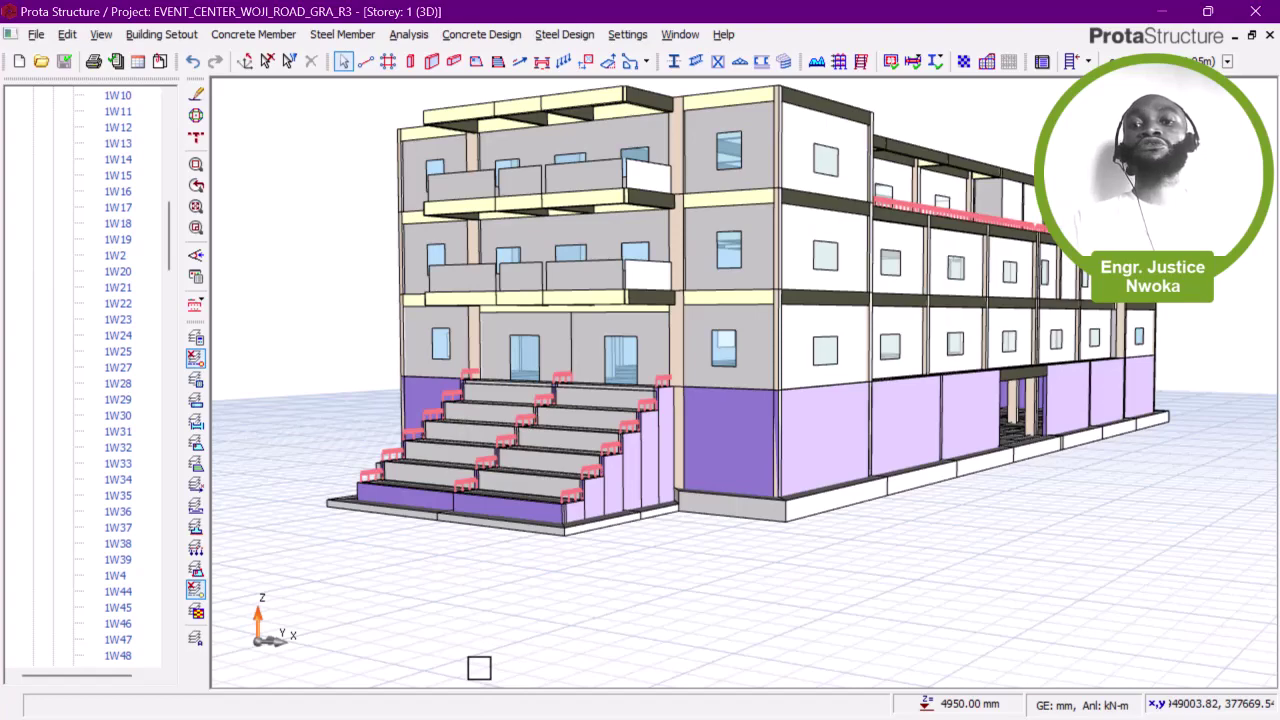
Step: Examine the basement access opening in the long side wall, including its cantilever slab and the floor beams inside
mouse_move(1059, 456)
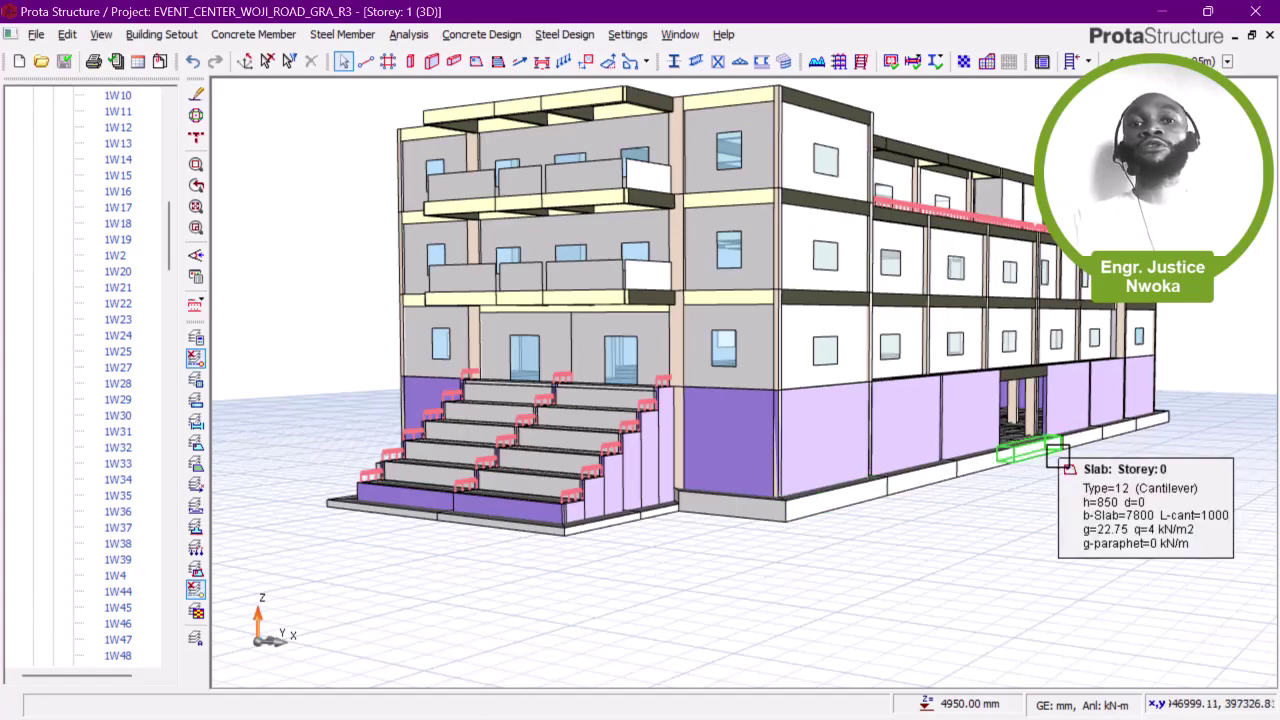
scroll(1023, 509, up, 3)
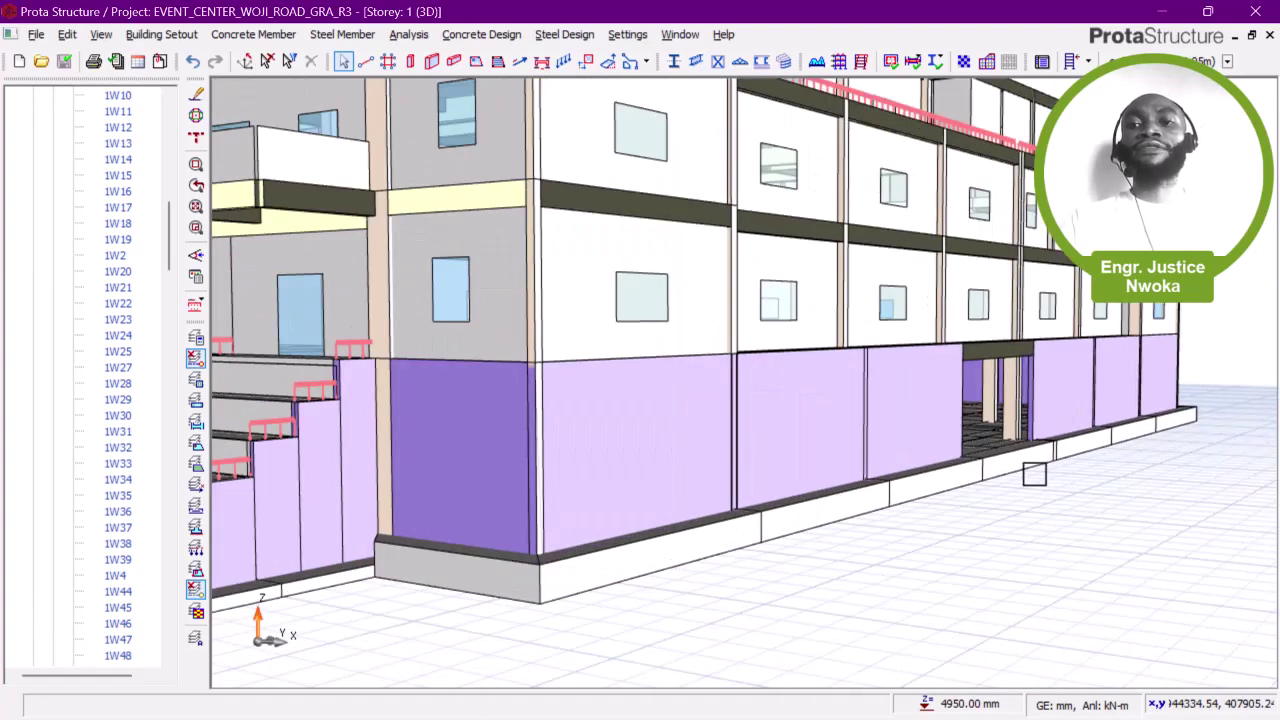
scroll(1023, 477, down, 3)
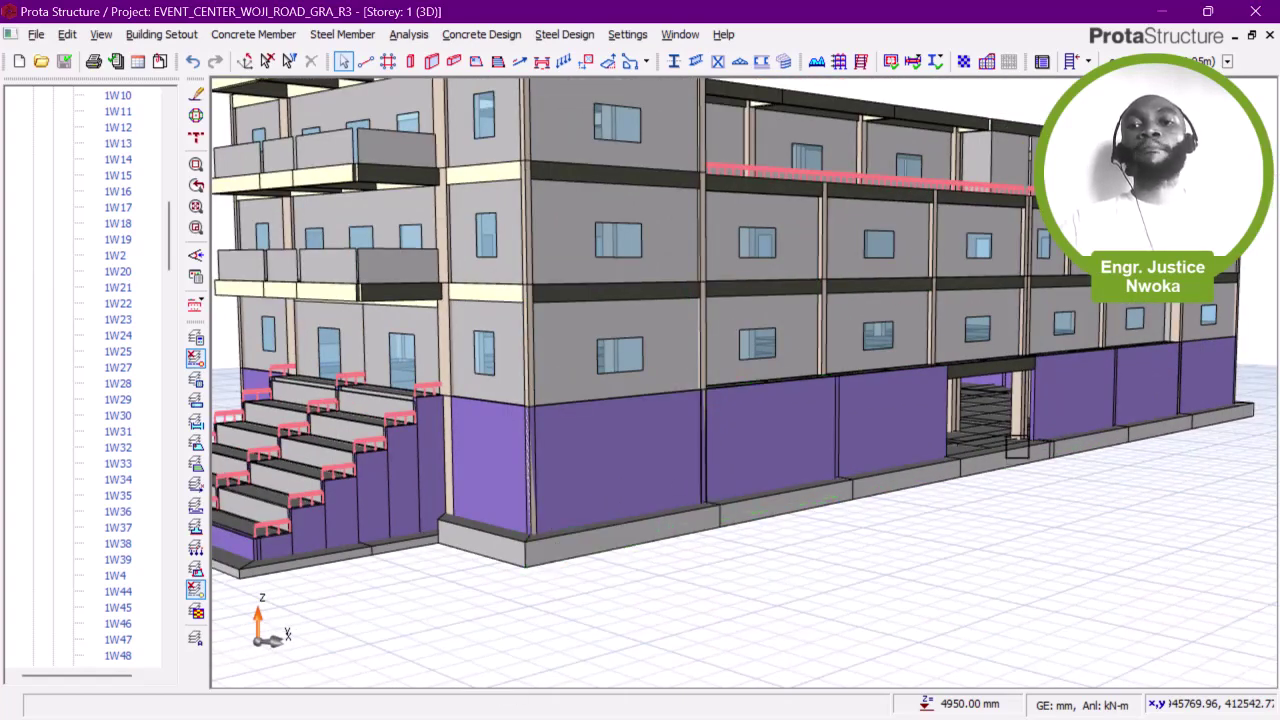
scroll(1018, 452, up, 3)
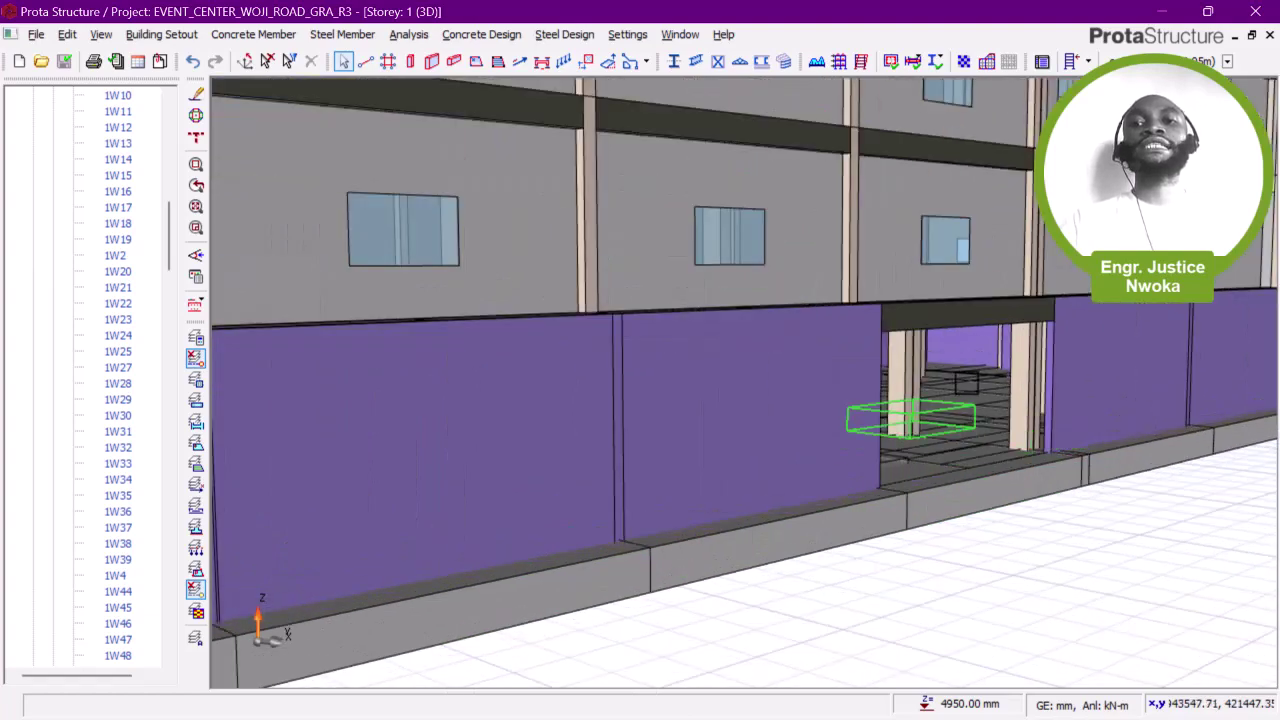
scroll(950, 395, down, 2)
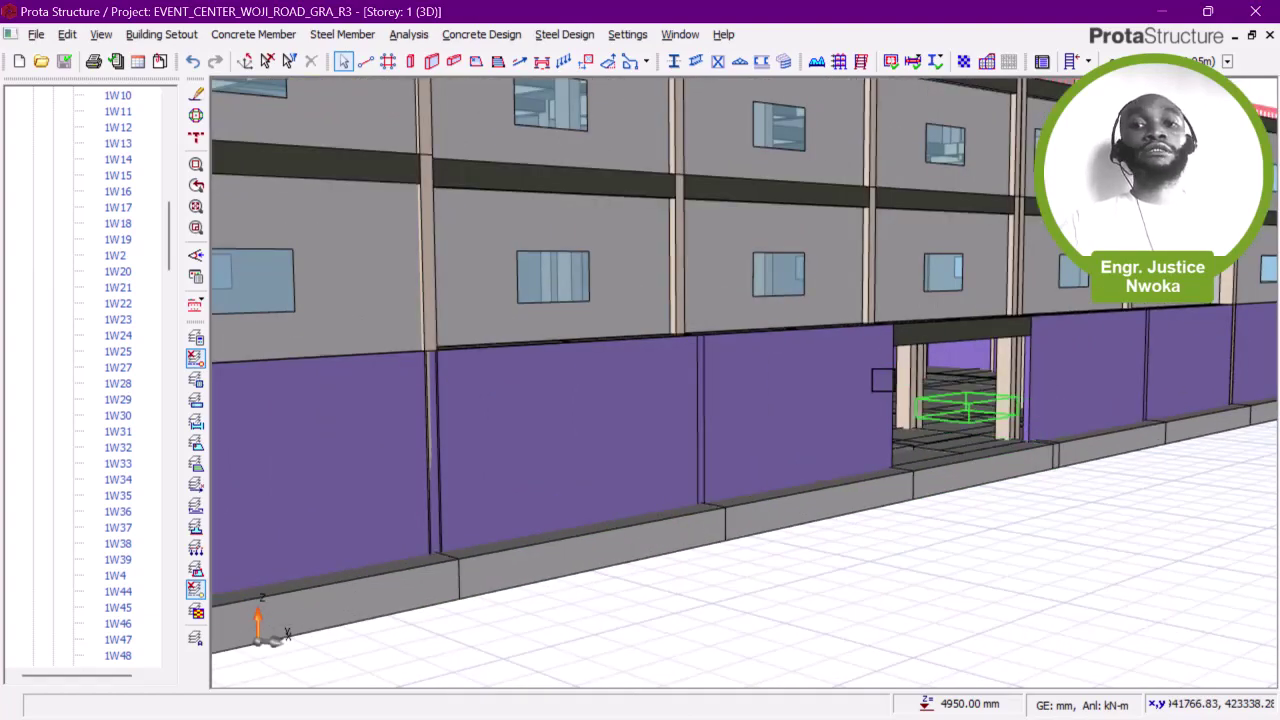
scroll(1020, 430, up, 2)
scroll(960, 430, down, 4)
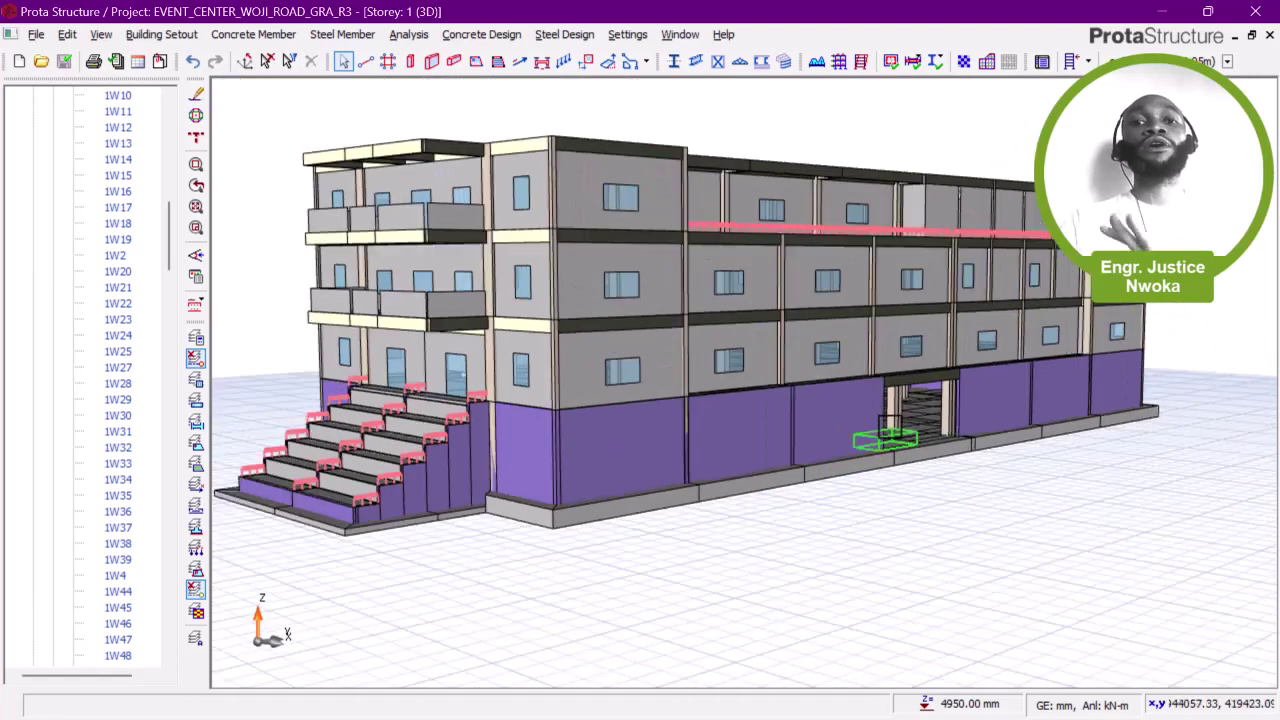
scroll(913, 428, up, 5)
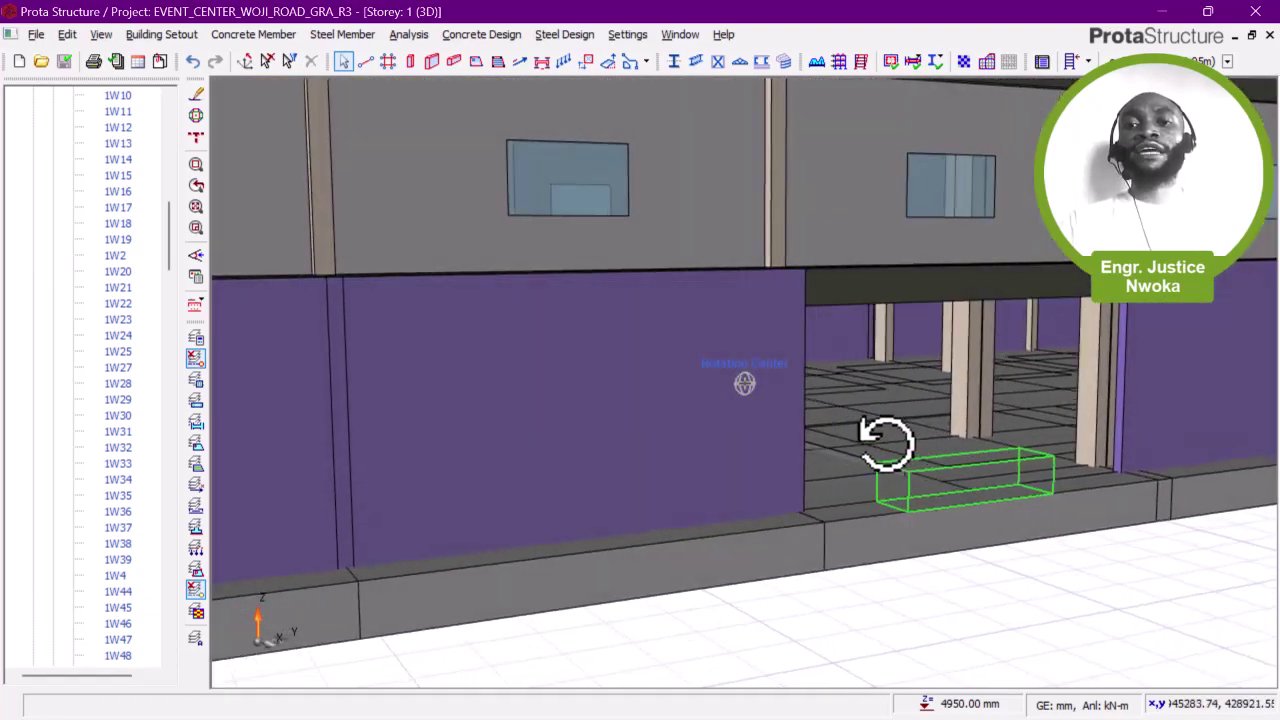
shift+middle_drag(886, 444, 878, 441)
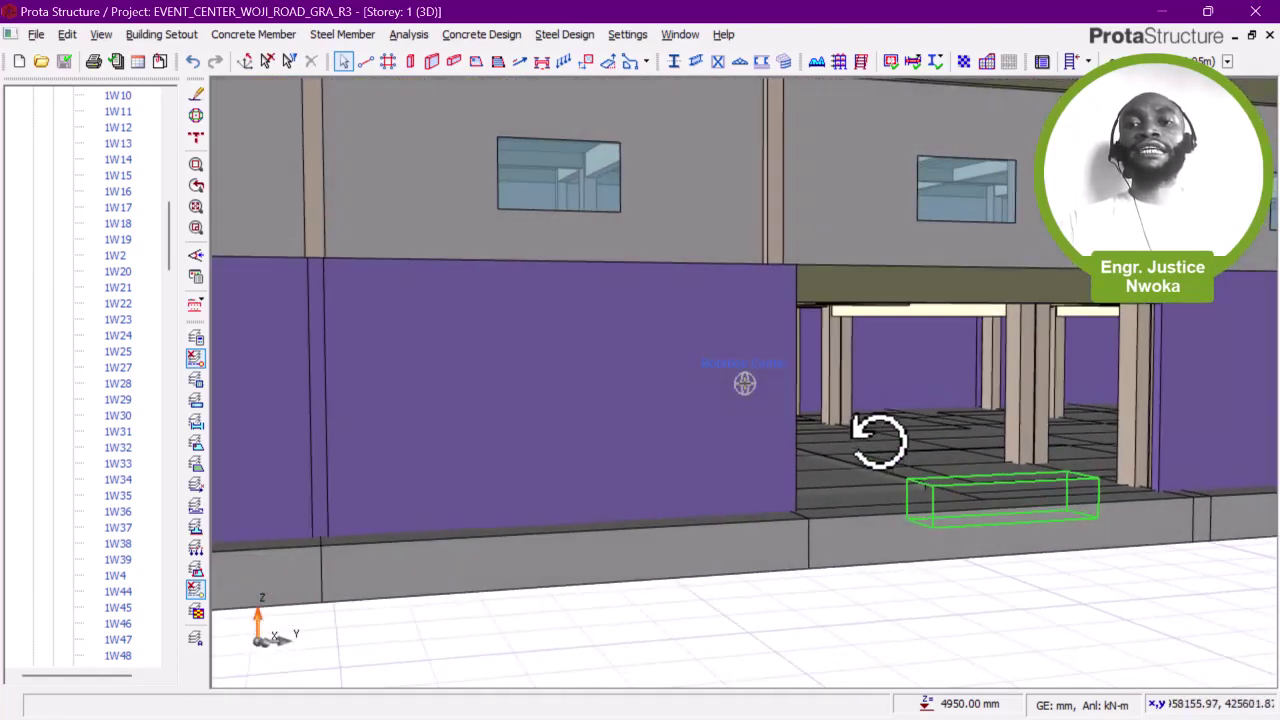
middle_drag(965, 453, 871, 486)
scroll(802, 399, up, 5)
scroll(802, 399, down, 6)
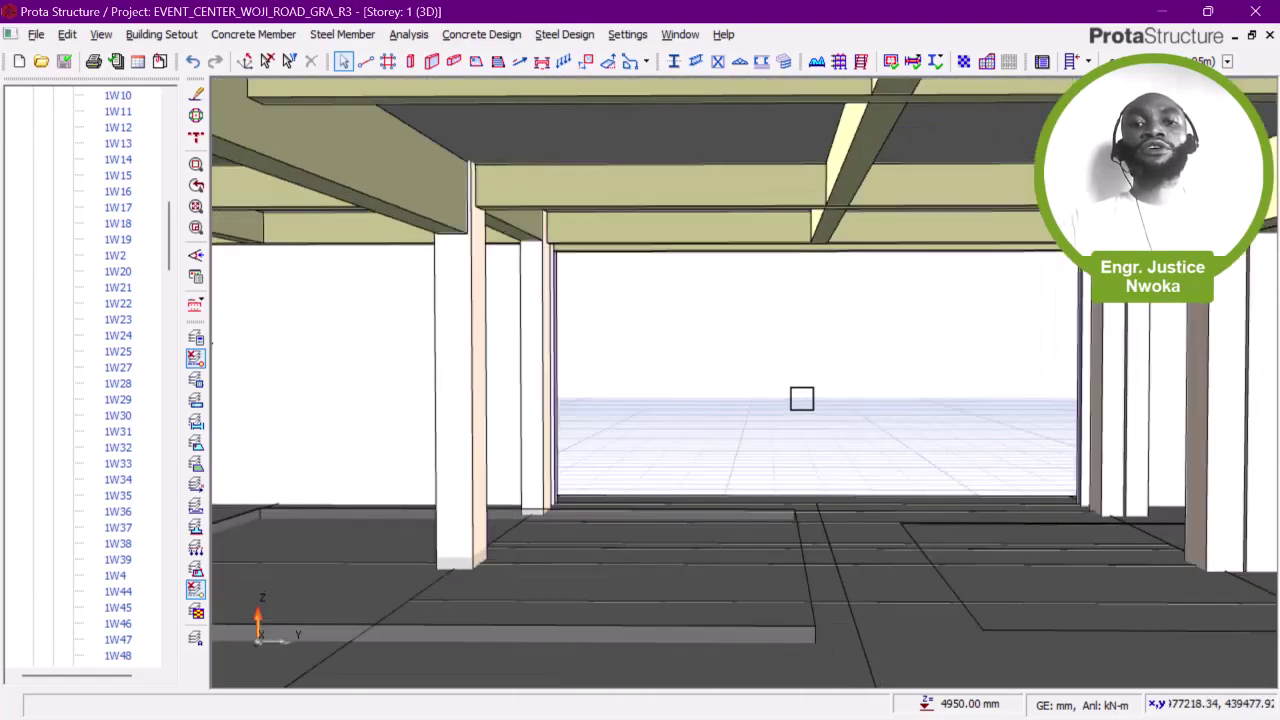
mouse_move(763, 430)
middle_down()
mouse_move(814, 429)
mouse_move(721, 480)
middle_up()
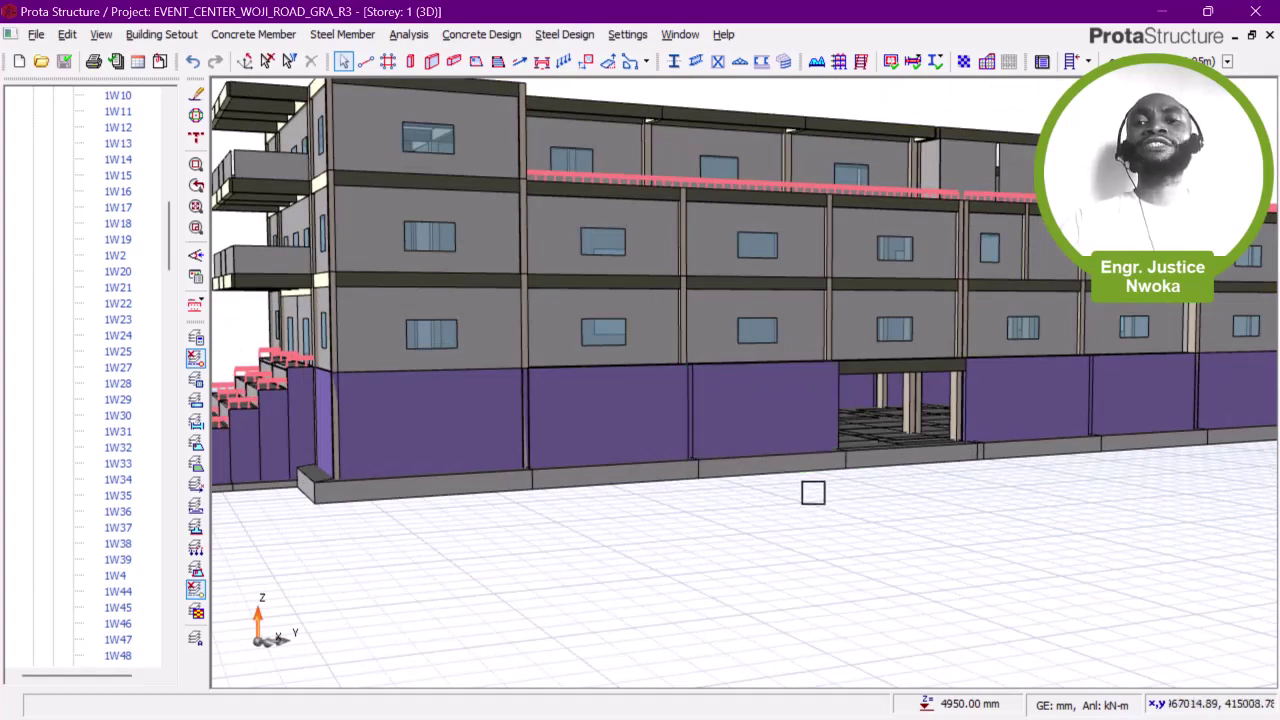
Step: Inspect the section and material of a freestanding column inside the basement, along with the surrounding beams
middle_drag(903, 487, 1064, 508)
scroll(594, 374, up, 2)
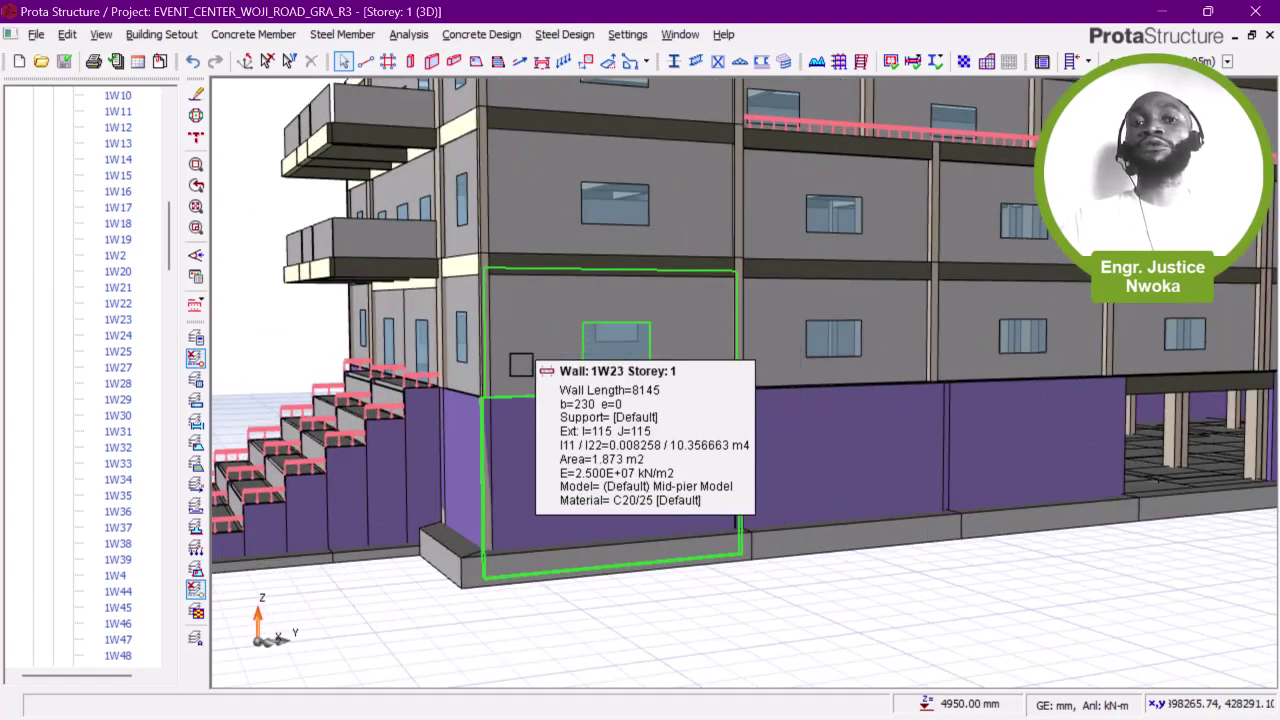
scroll(589, 329, down, 2)
scroll(1085, 501, up, 5)
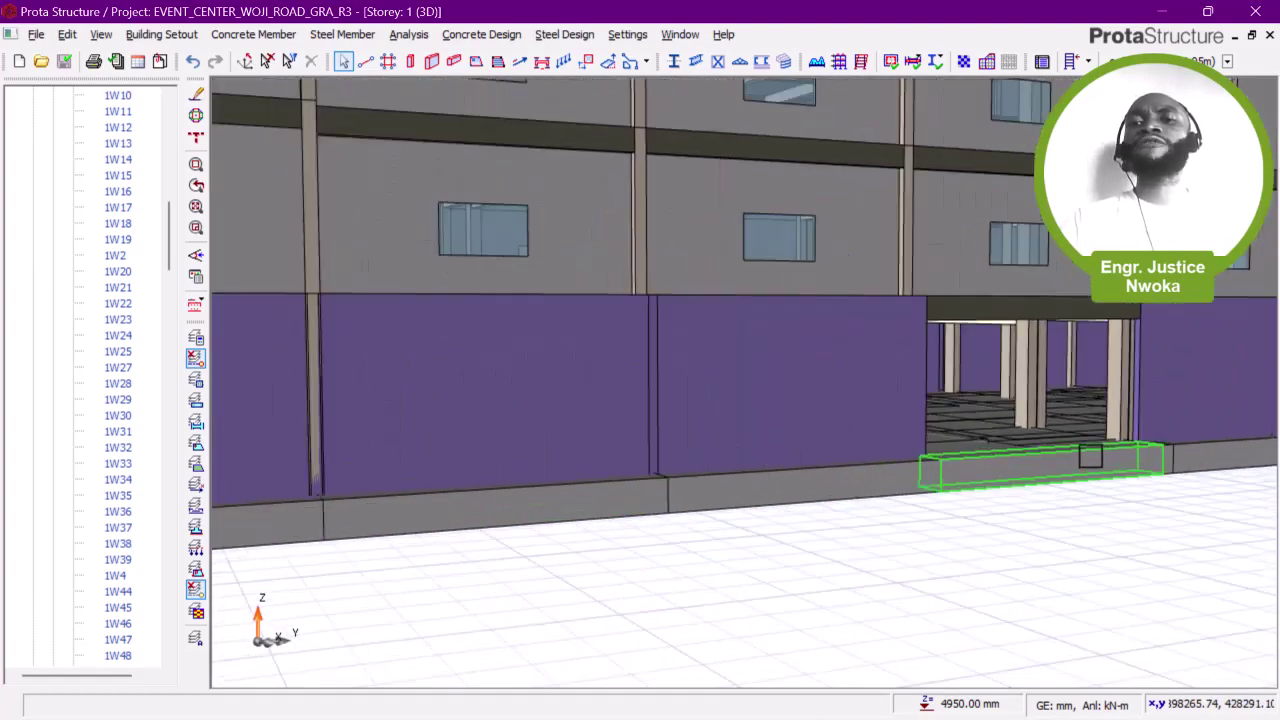
scroll(1048, 420, up, 4)
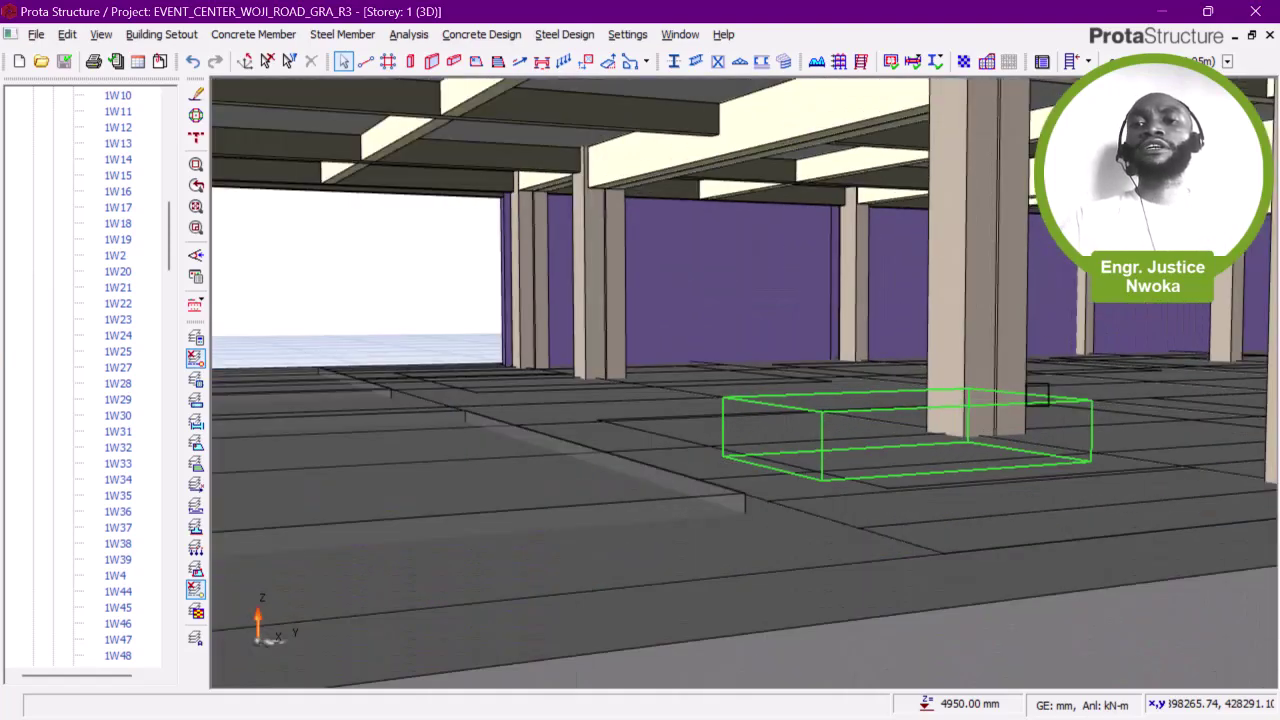
scroll(946, 421, up, 1)
right_drag(946, 421, 906, 351)
middle_drag(906, 351, 1140, 540)
right_drag(990, 490, 905, 415)
middle_drag(829, 390, 876, 403)
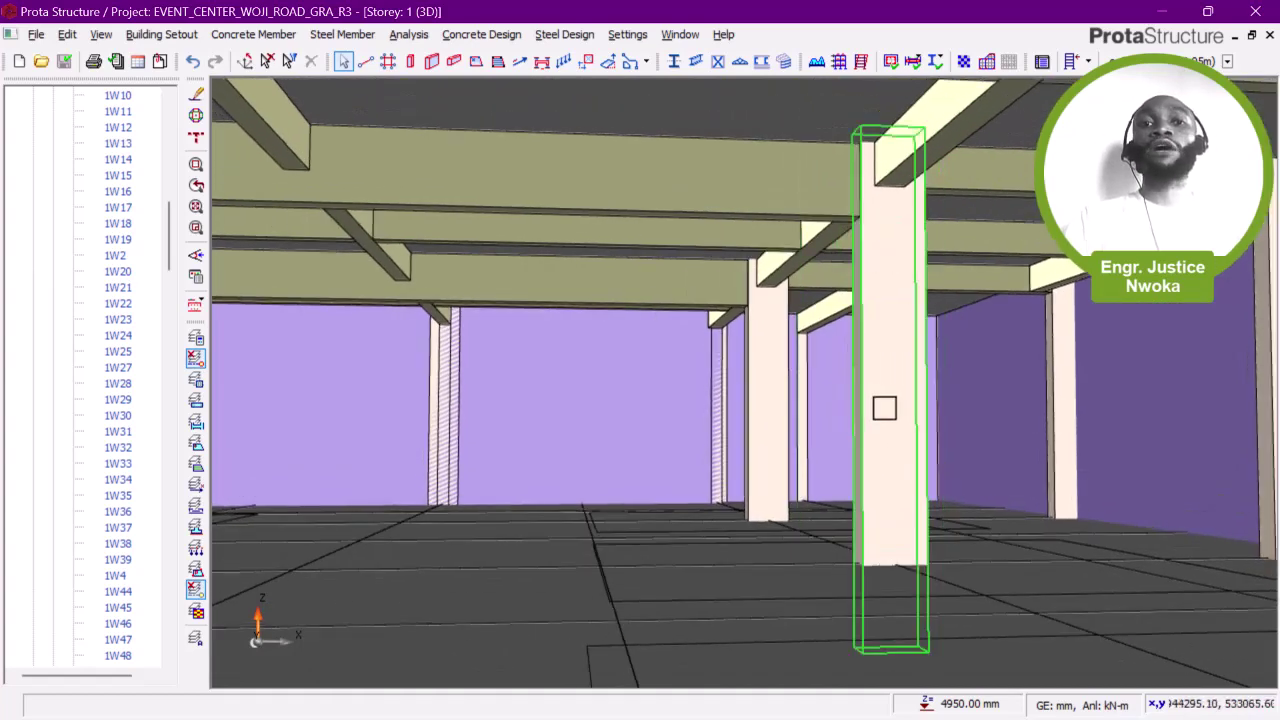
mouse_move(900, 408)
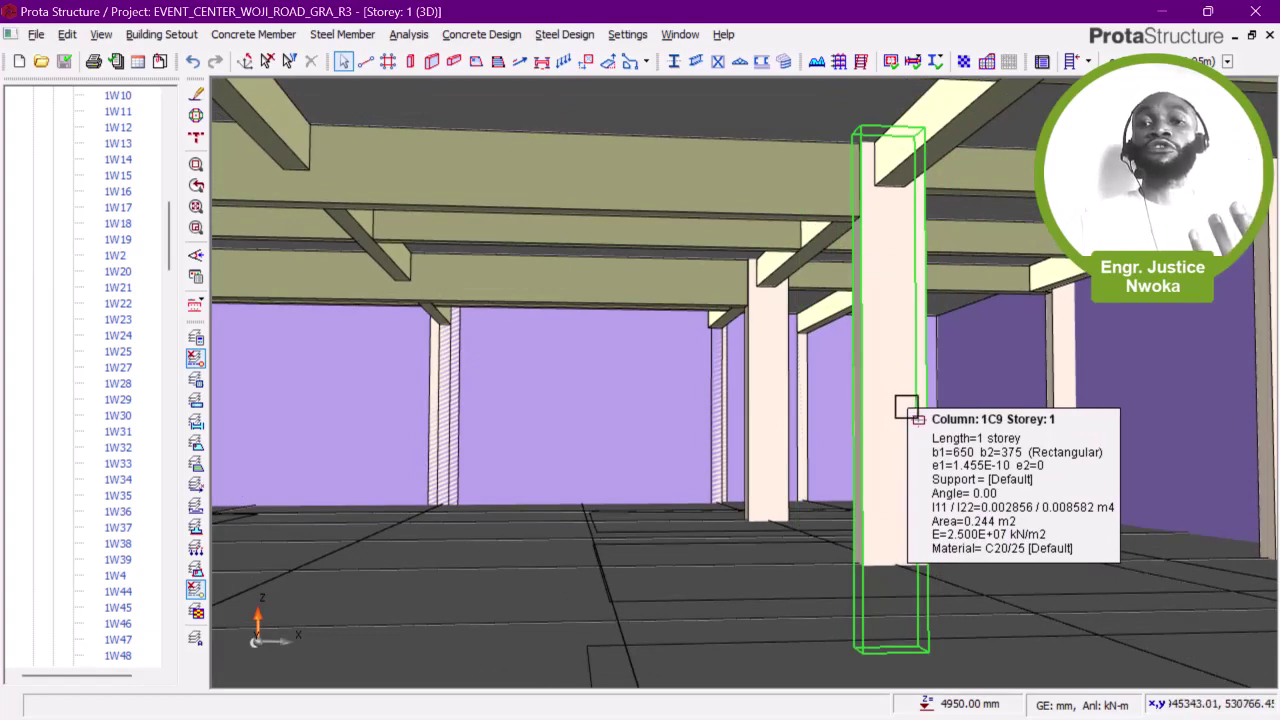
scroll(894, 421, down, 2)
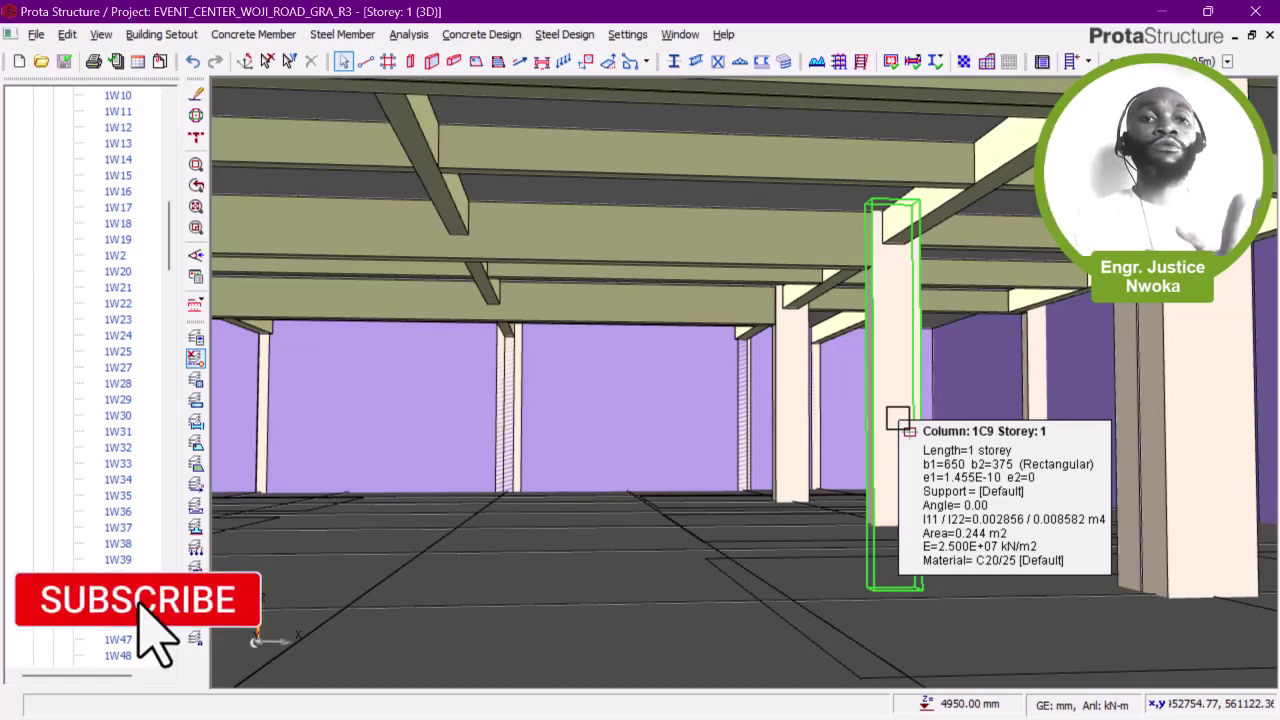
scroll(868, 478, down, 1)
Step: Examine the basement walls and stepped entrance from outside, around the building's front corner
mouse_move(752, 336)
middle_down()
mouse_move(746, 384)
mouse_move(817, 406)
mouse_move(751, 426)
middle_up()
scroll(751, 428, down, 5)
scroll(790, 416, down, 6)
shift+middle_drag(931, 428, 760, 436)
middle_drag(966, 471, 884, 484)
scroll(935, 527, up, 1)
mouse_move(939, 531)
middle_down()
mouse_move(931, 451)
mouse_move(941, 523)
middle_up()
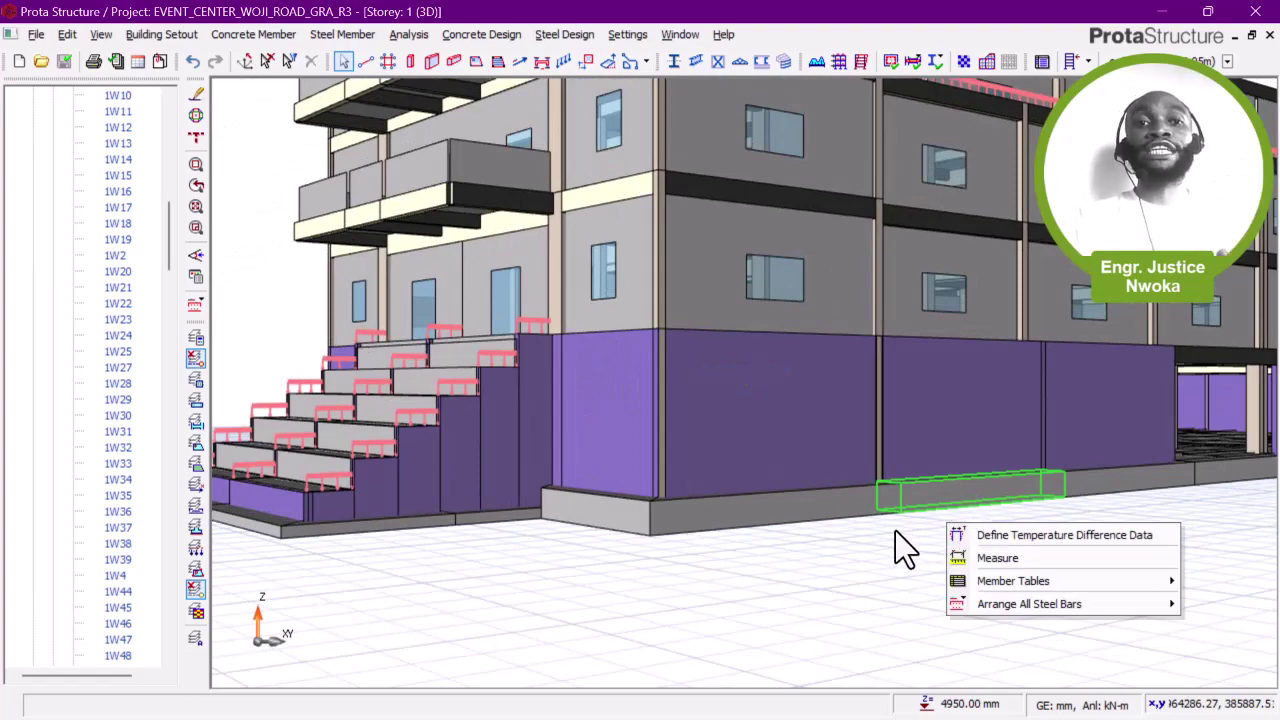
click(955, 558)
mouse_move(880, 498)
middle_down()
mouse_move(749, 449)
mouse_move(843, 451)
mouse_move(819, 543)
mouse_move(832, 563)
mouse_move(763, 485)
middle_up()
scroll(800, 574, up, 1)
scroll(708, 380, up, 6)
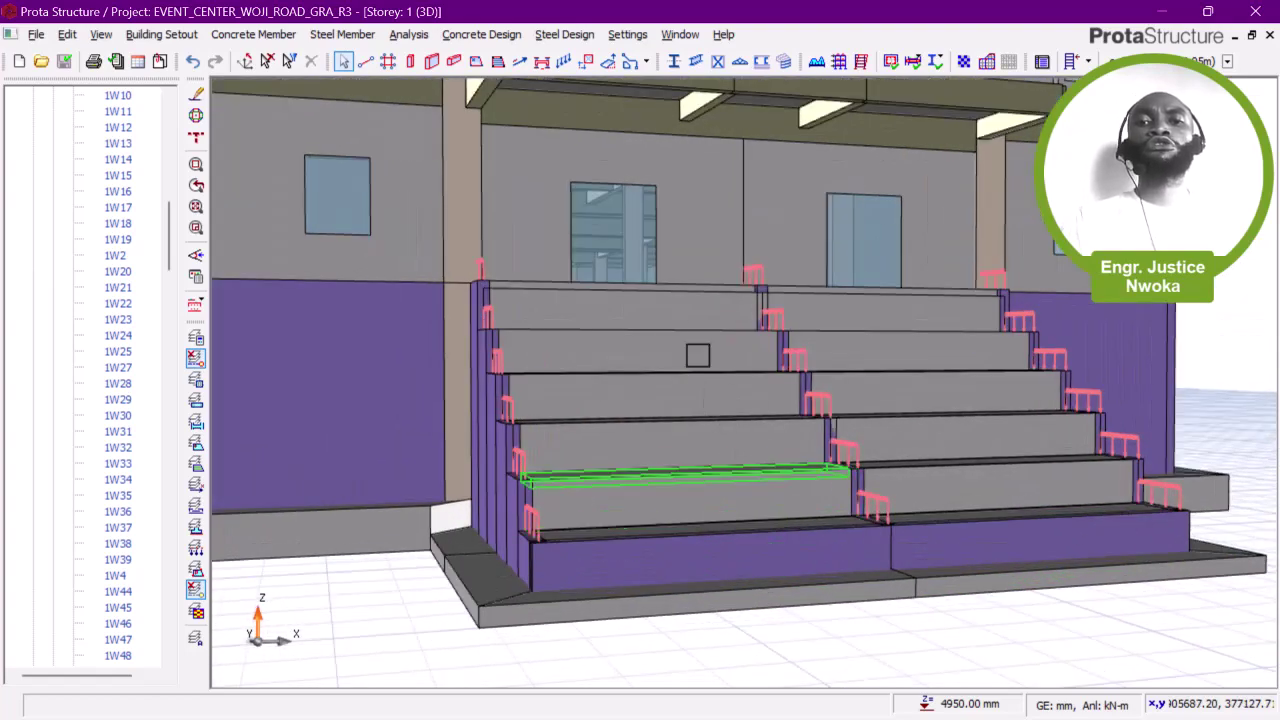
Step: Inspect the section and material of an interior column in the hall behind the entrance doors
scroll(633, 258, down, 6)
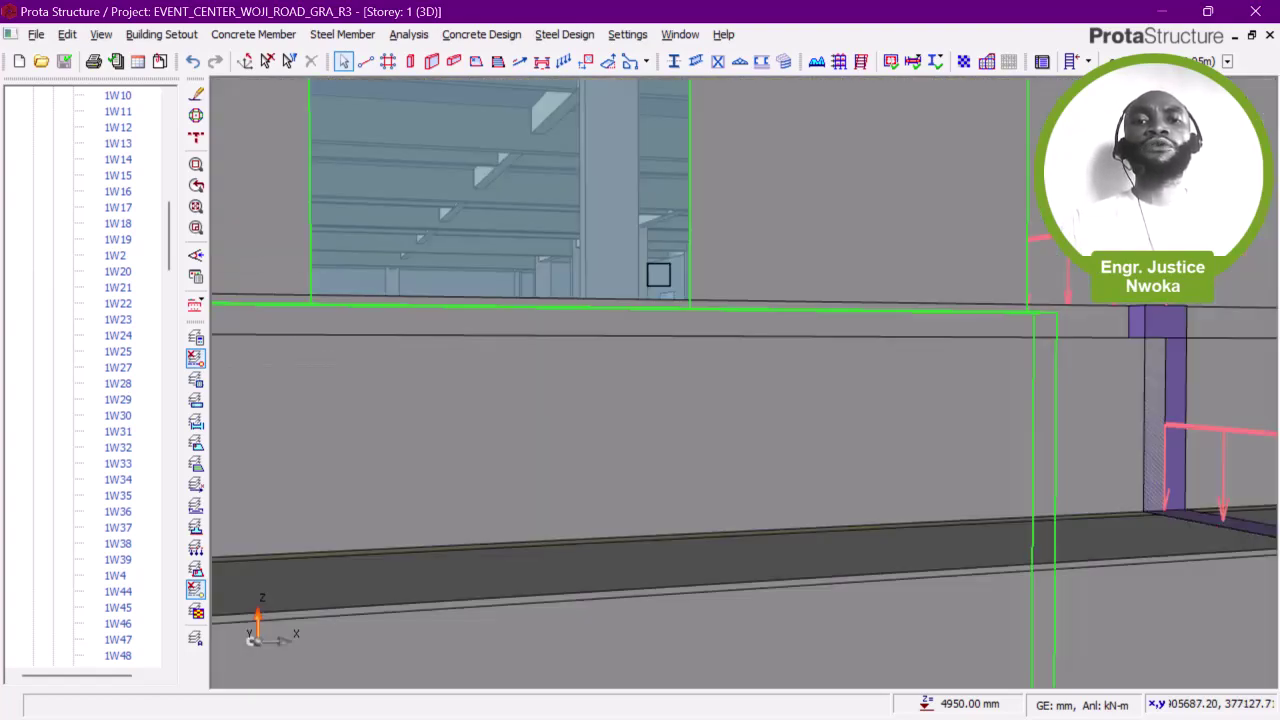
middle_drag(663, 277, 626, 302)
middle_drag(783, 294, 563, 426)
shift+middle_drag(736, 423, 686, 315)
scroll(663, 340, up, 5)
scroll(686, 315, up, 4)
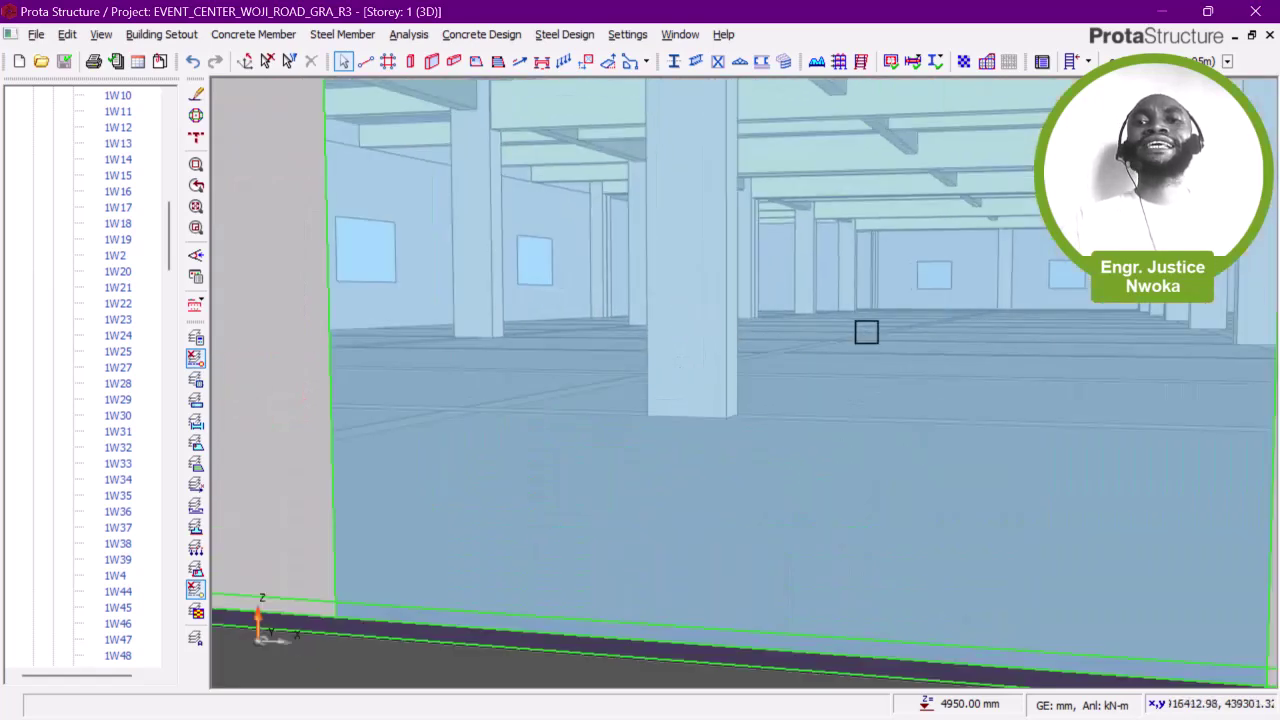
scroll(867, 320, up, 2)
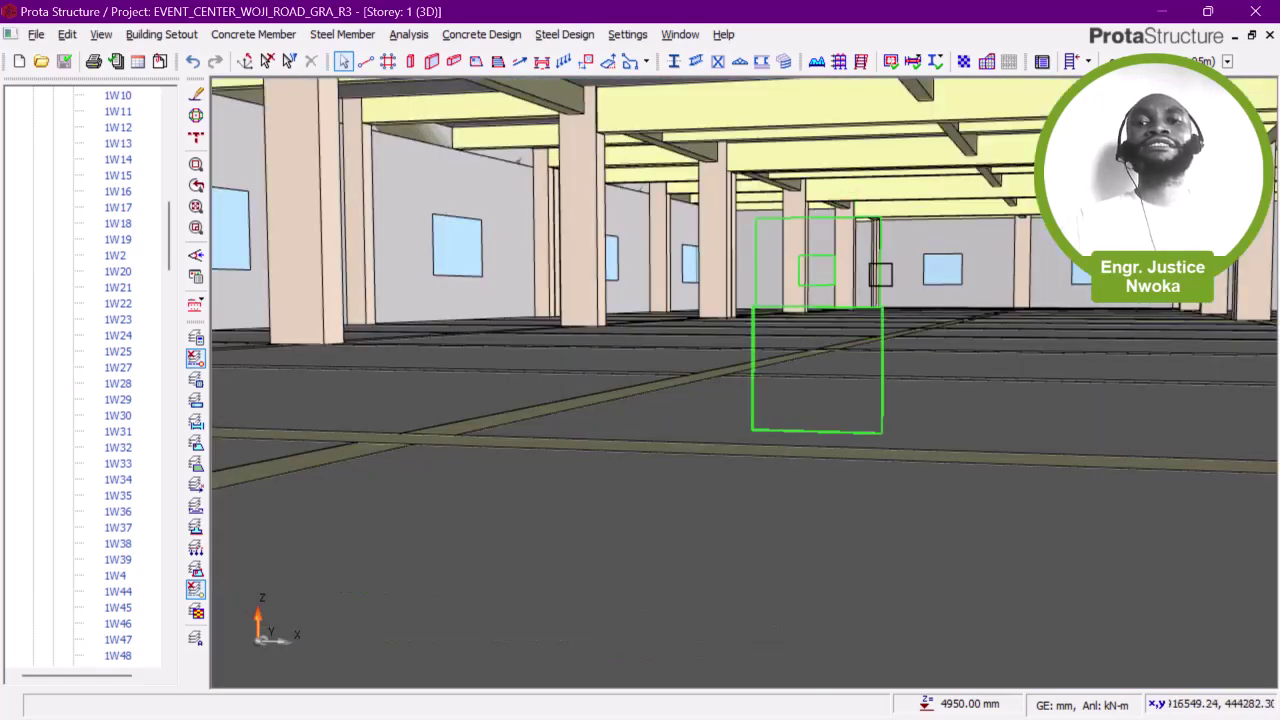
mouse_move(852, 301)
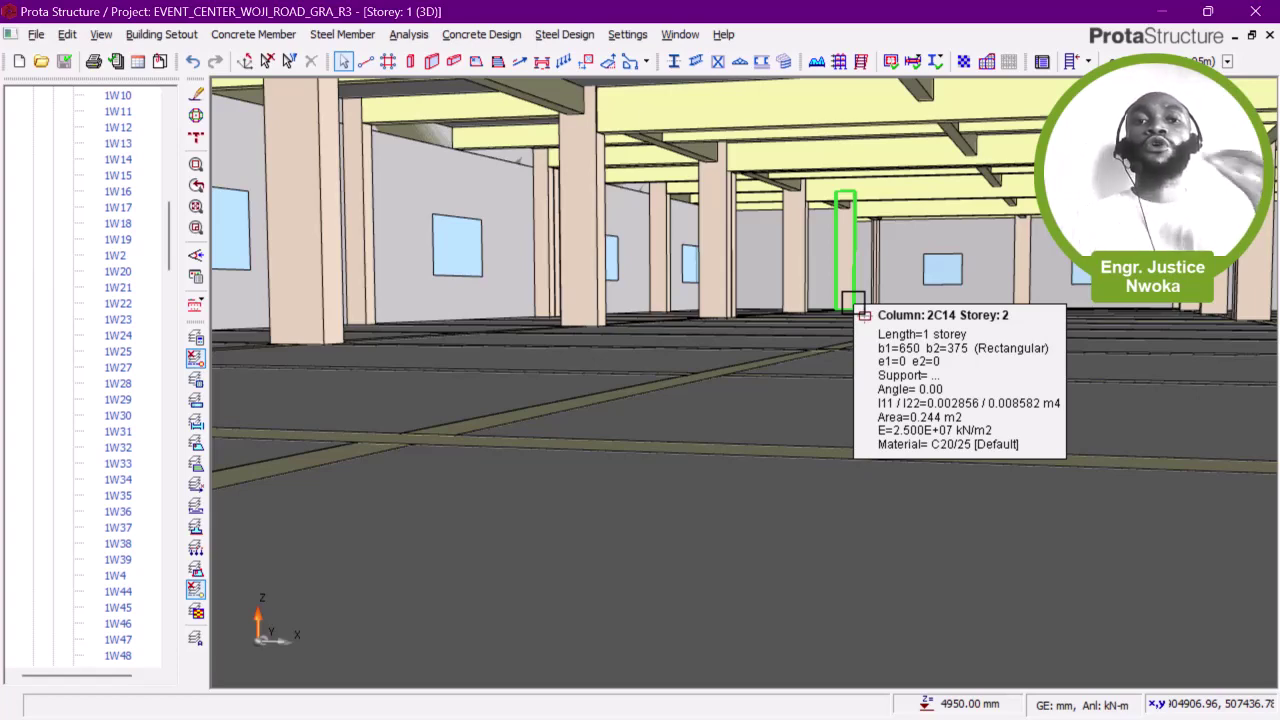
Step: Examine the cantilevered balconies and upper storeys on the front elevation above the entrance stairs
scroll(777, 354, down, 4)
scroll(775, 354, down, 5)
middle_drag(806, 357, 742, 467)
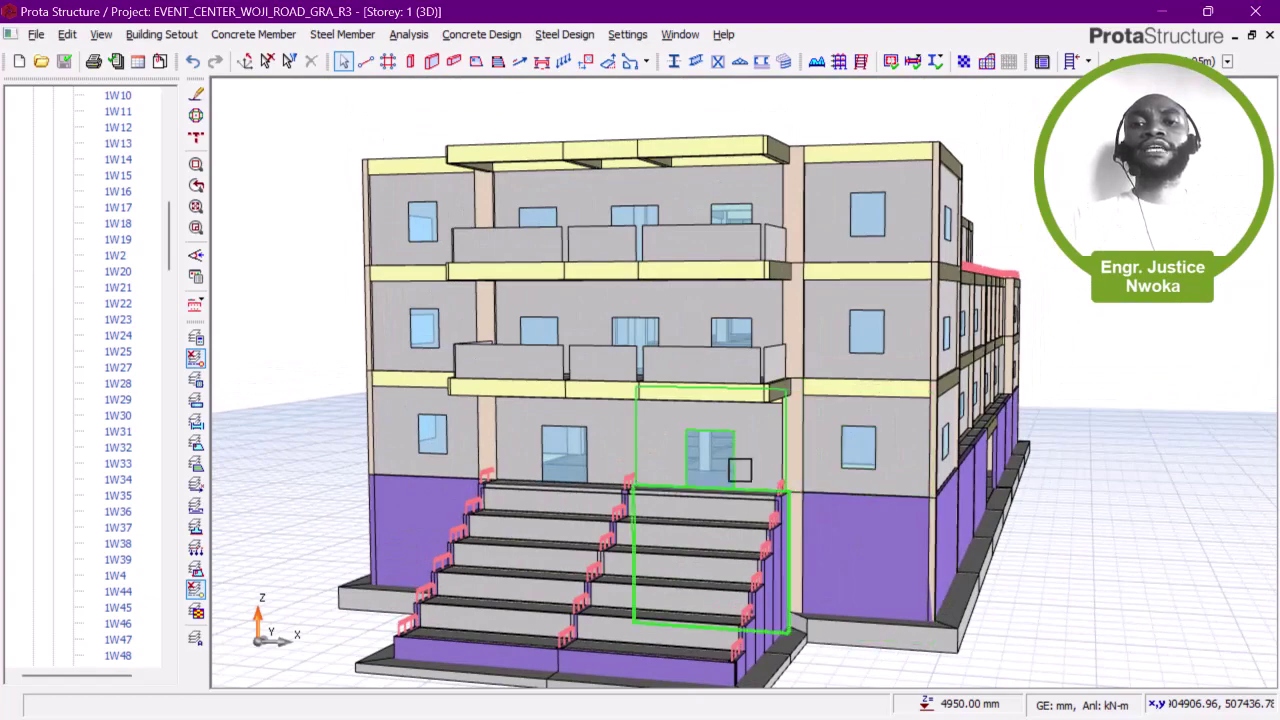
scroll(742, 467, up, 2)
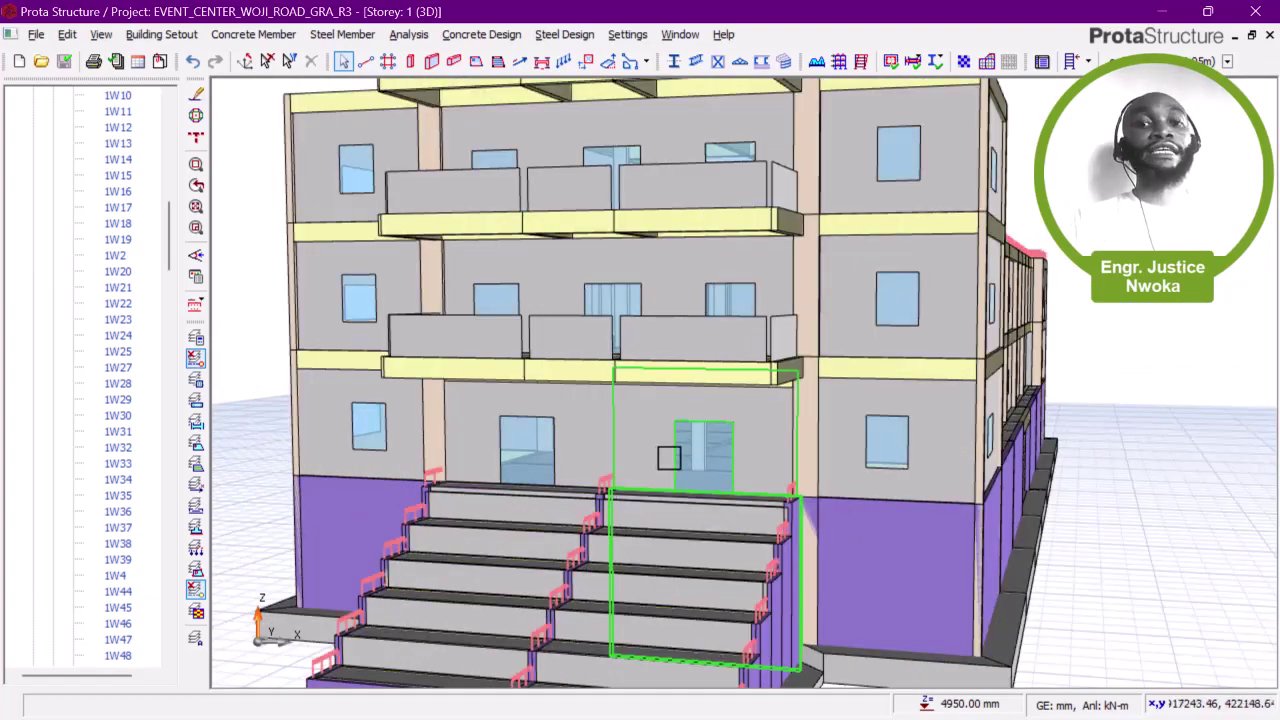
scroll(835, 350, up, 2)
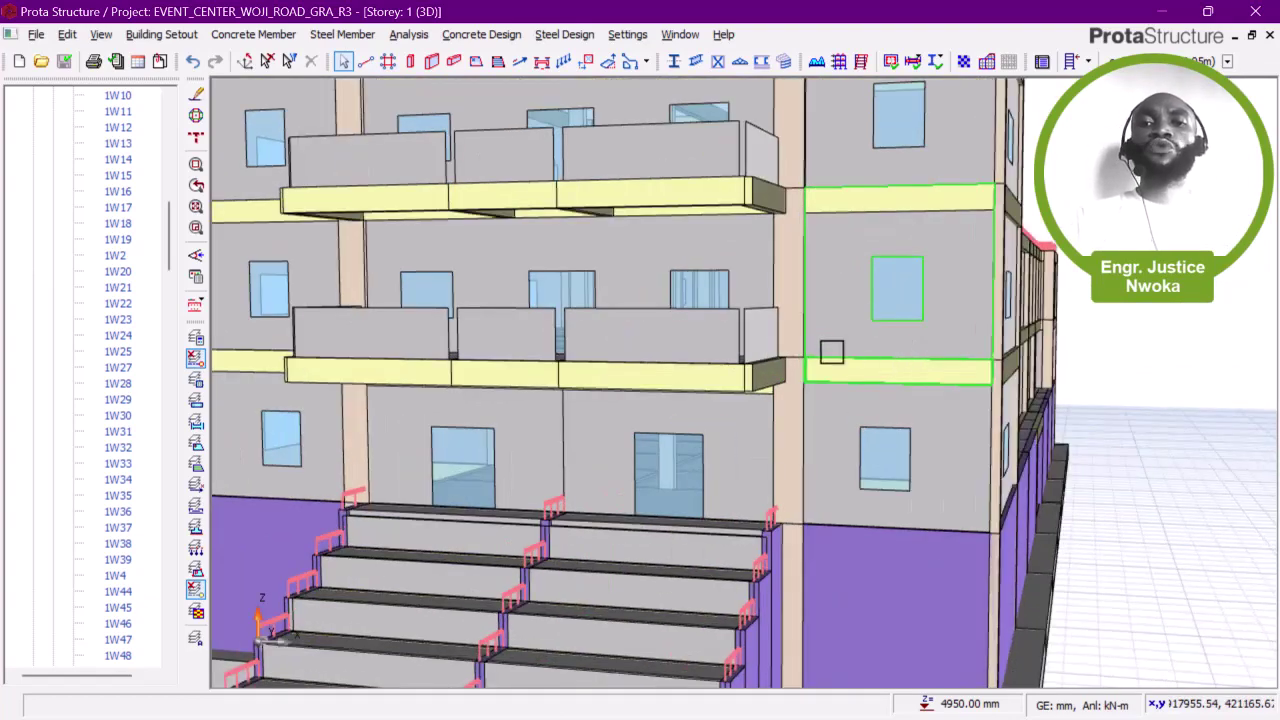
scroll(769, 299, down, 1)
middle_drag(769, 300, 771, 444)
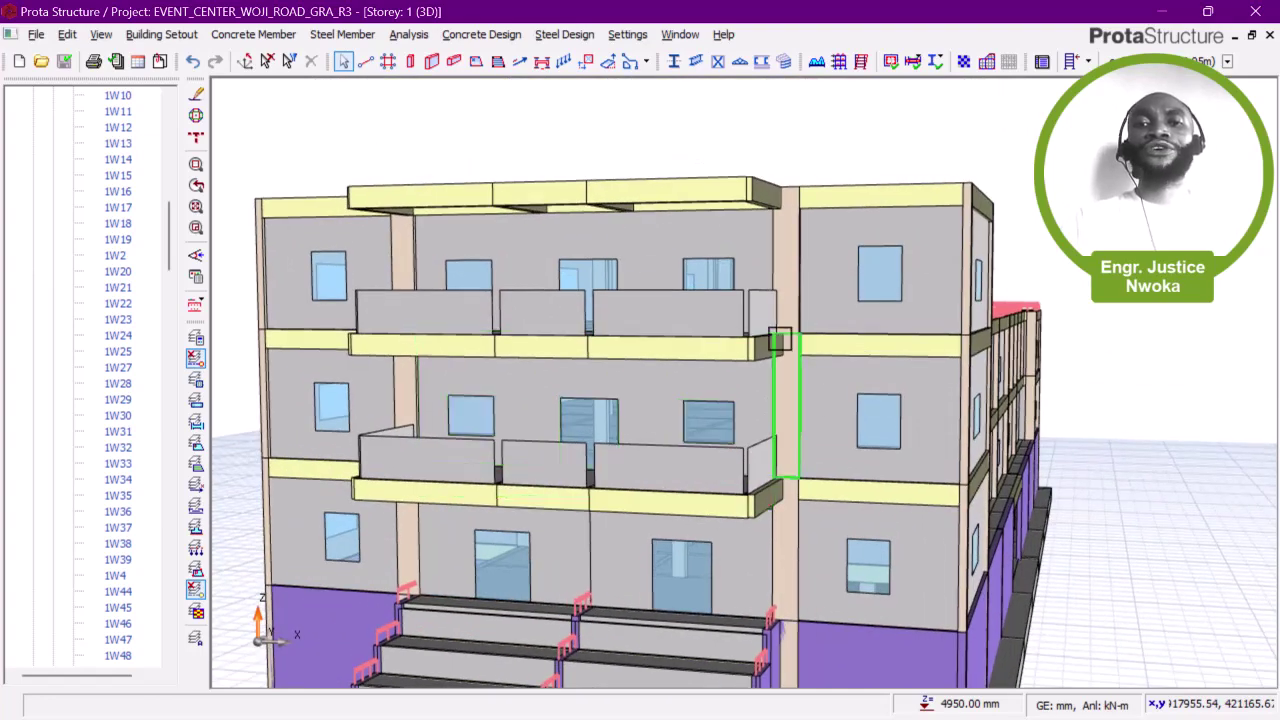
scroll(715, 350, down, 1)
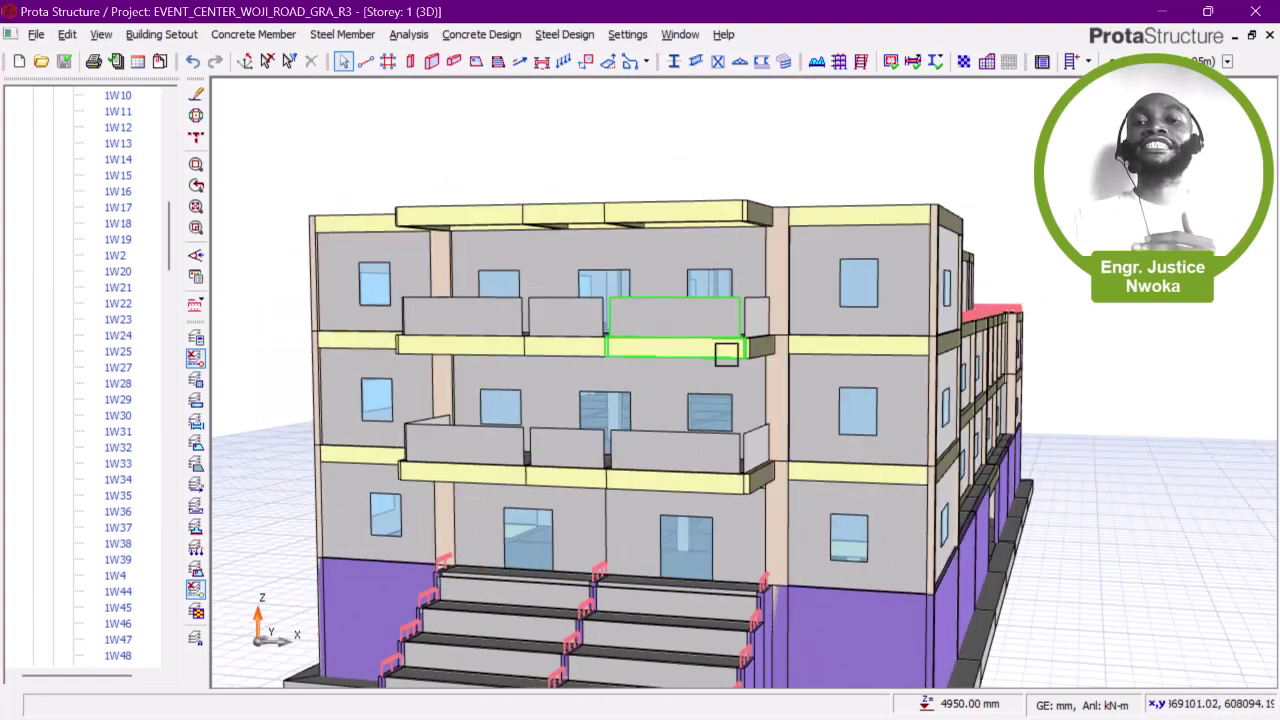
mouse_move(718, 360)
middle_down()
mouse_move(677, 343)
mouse_move(632, 407)
mouse_move(680, 400)
mouse_move(815, 440)
middle_up()
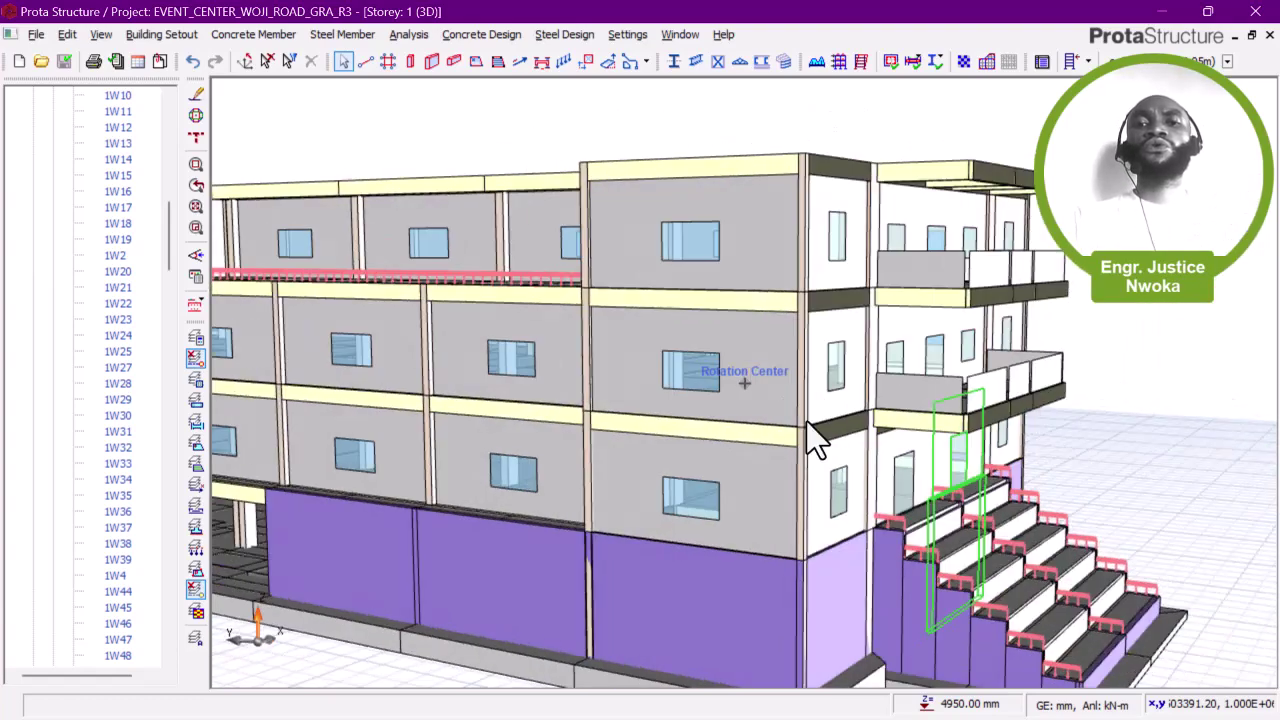
Step: Examine the long side elevation with its railed upper walkway, top-level beams and basement opening
middle_drag(697, 390, 776, 402)
mouse_move(645, 307)
middle_down()
mouse_move(640, 297)
mouse_move(651, 311)
mouse_move(636, 340)
mouse_move(794, 400)
mouse_move(947, 397)
middle_up()
scroll(562, 347, up, 2)
middle_drag(738, 343, 955, 428)
scroll(740, 350, down, 1)
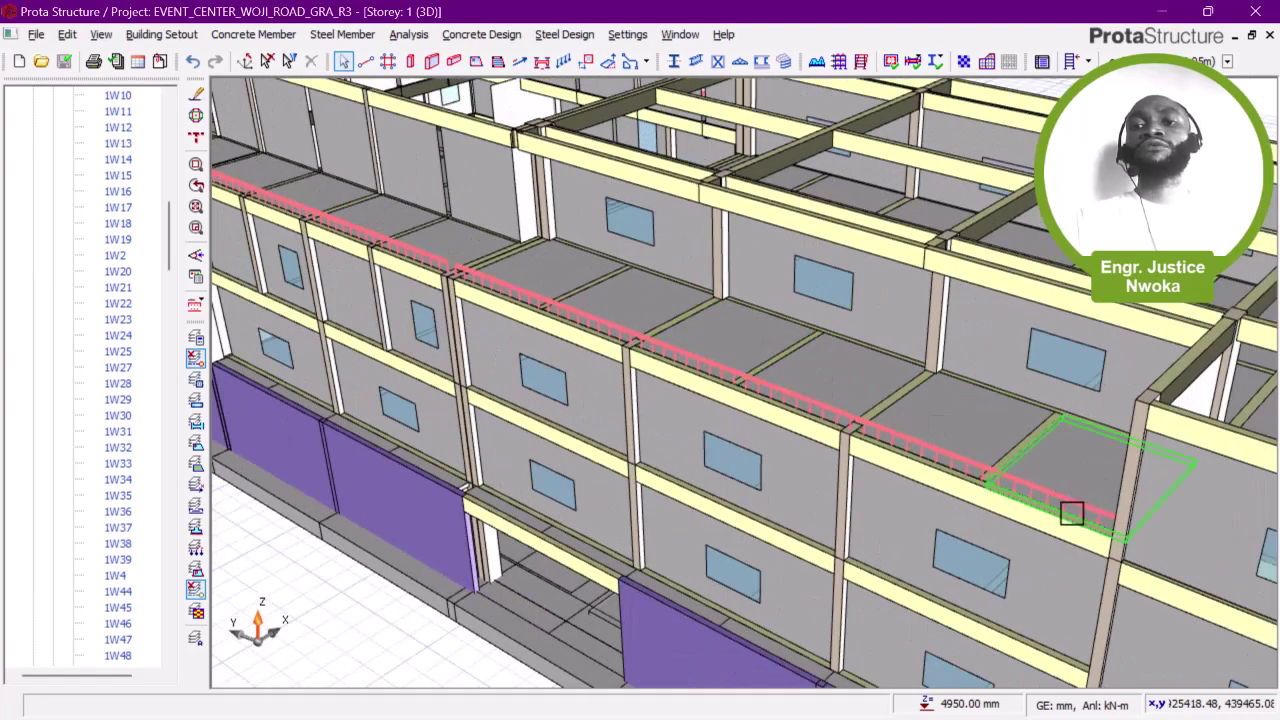
middle_drag(463, 278, 563, 305)
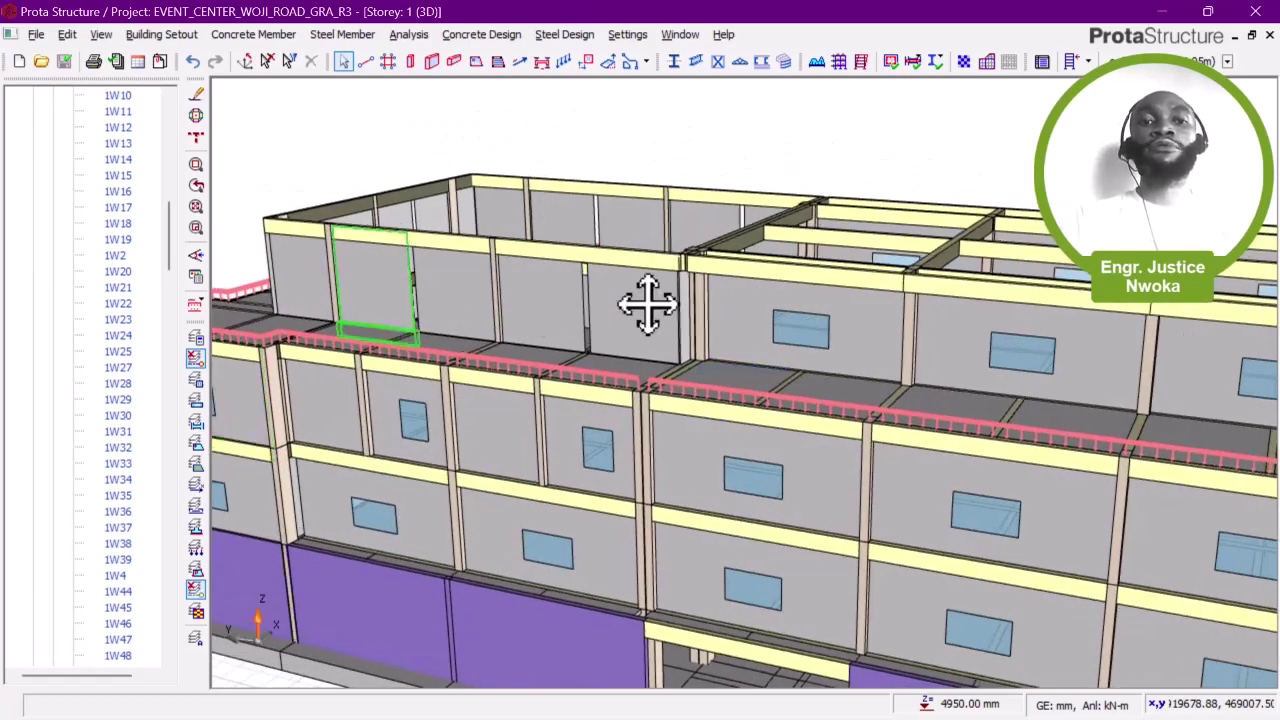
scroll(766, 334, down, 3)
middle_drag(766, 334, 878, 297)
mouse_move(395, 295)
middle_down()
mouse_move(534, 286)
mouse_move(537, 309)
mouse_move(766, 309)
mouse_move(563, 380)
mouse_move(659, 377)
mouse_move(651, 357)
mouse_move(787, 323)
middle_up()
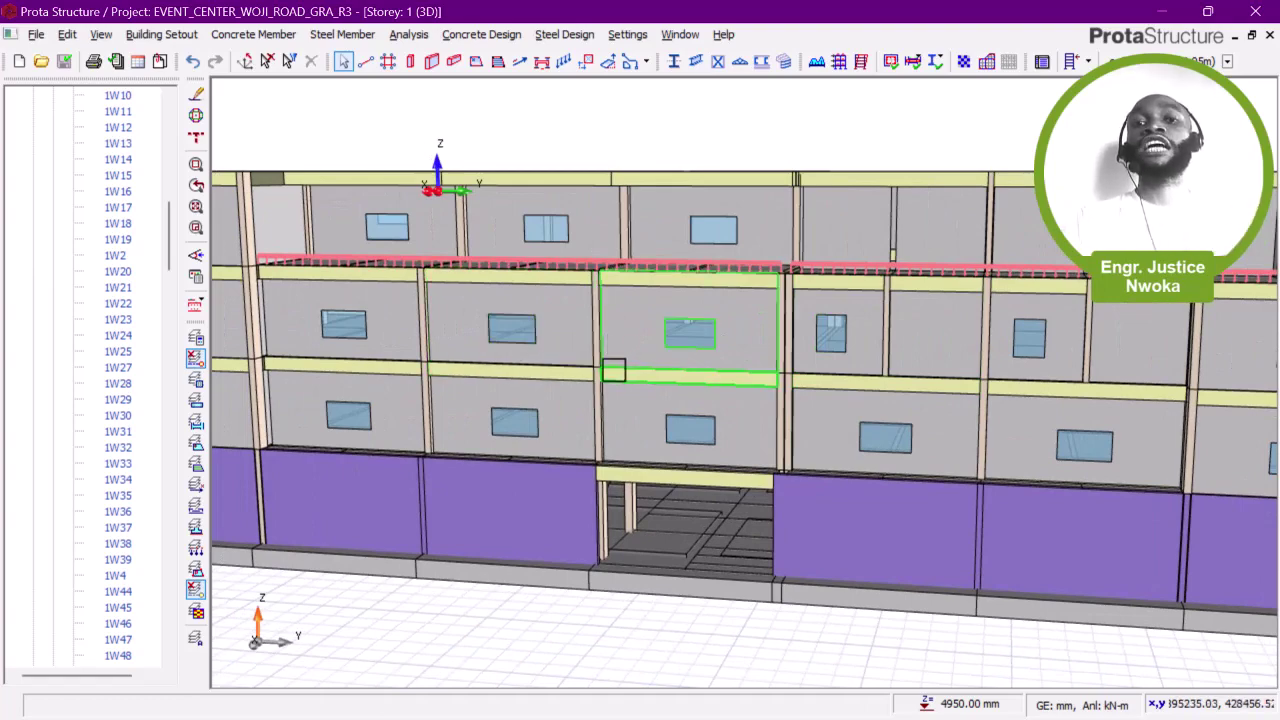
Step: Examine the long side elevation around to the front corner and the slab ledge along the top of its basement walls
middle_drag(613, 371, 706, 404)
mouse_move(669, 388)
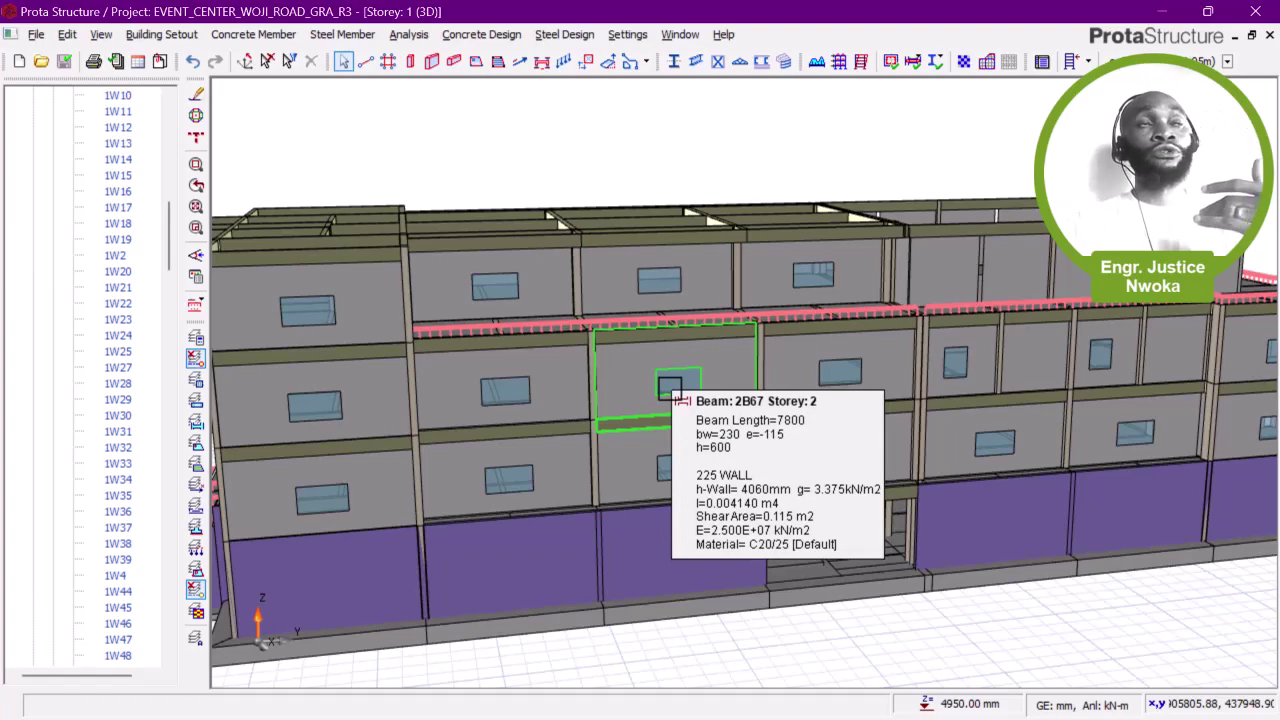
scroll(669, 388, down, 3)
middle_drag(669, 388, 655, 370)
scroll(583, 369, up, 3)
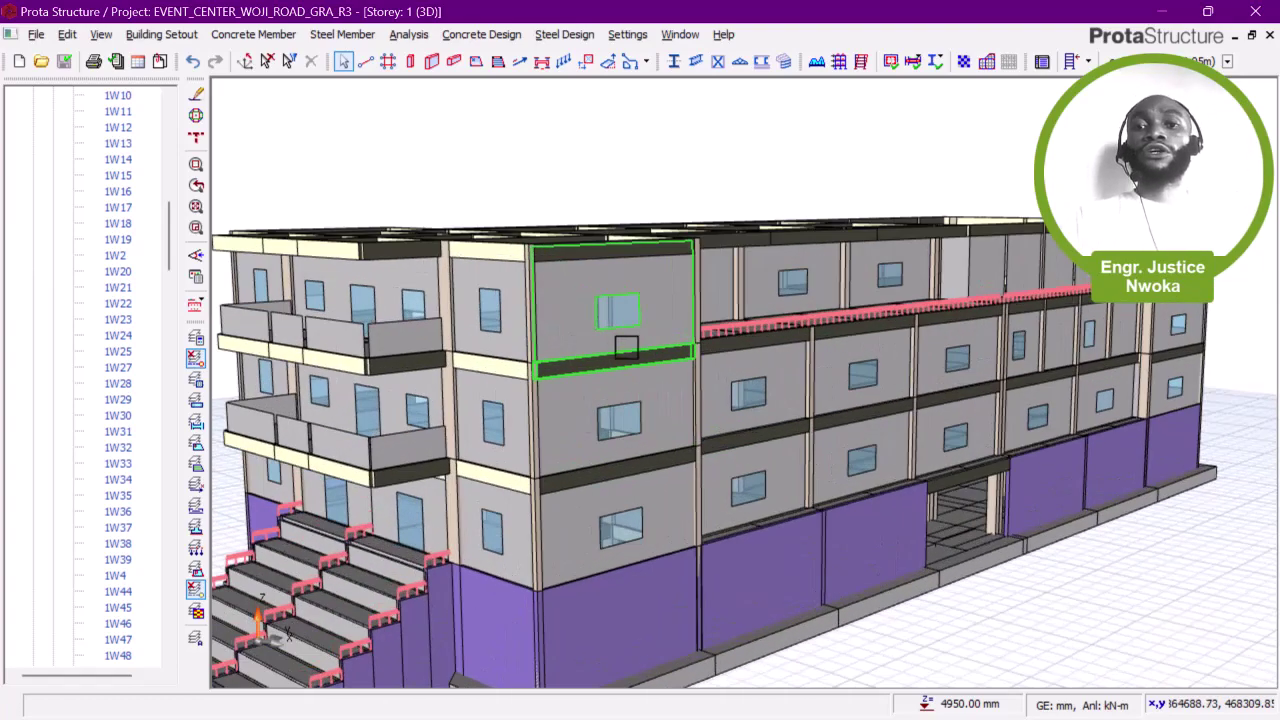
scroll(626, 347, down, 3)
middle_drag(650, 400, 686, 466)
scroll(737, 538, up, 3)
scroll(733, 528, up, 1)
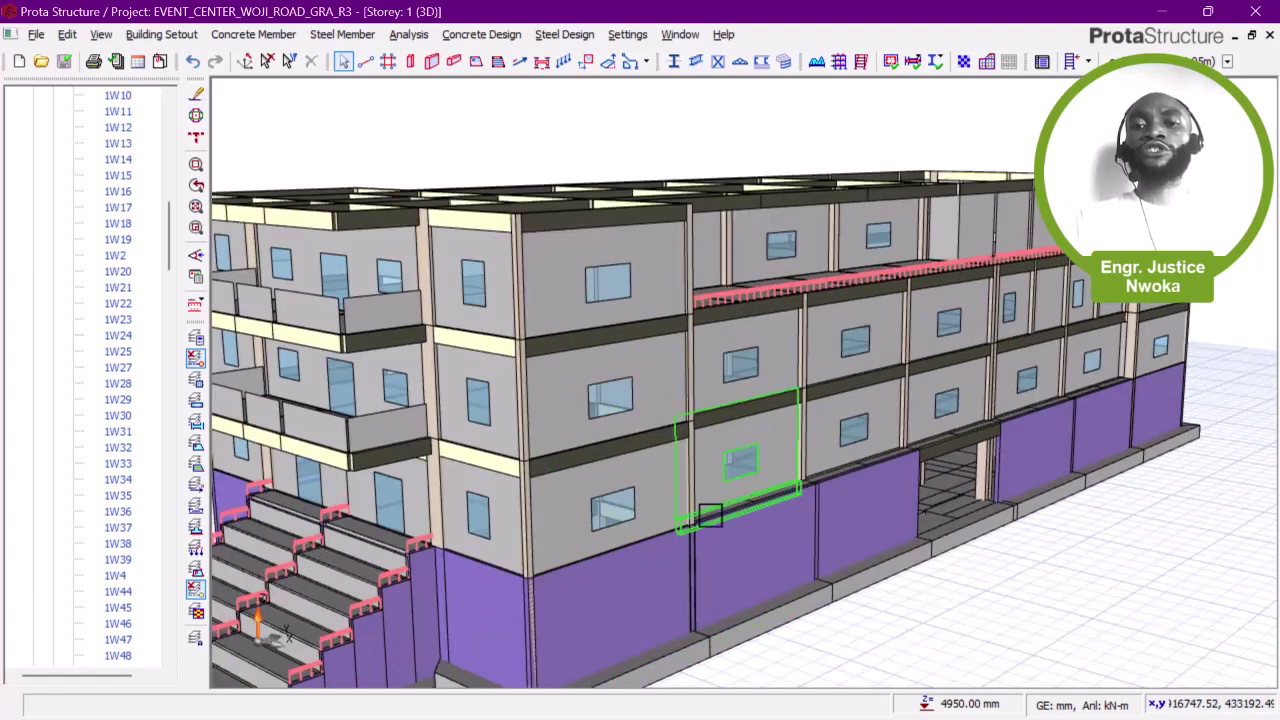
scroll(700, 515, up, 2)
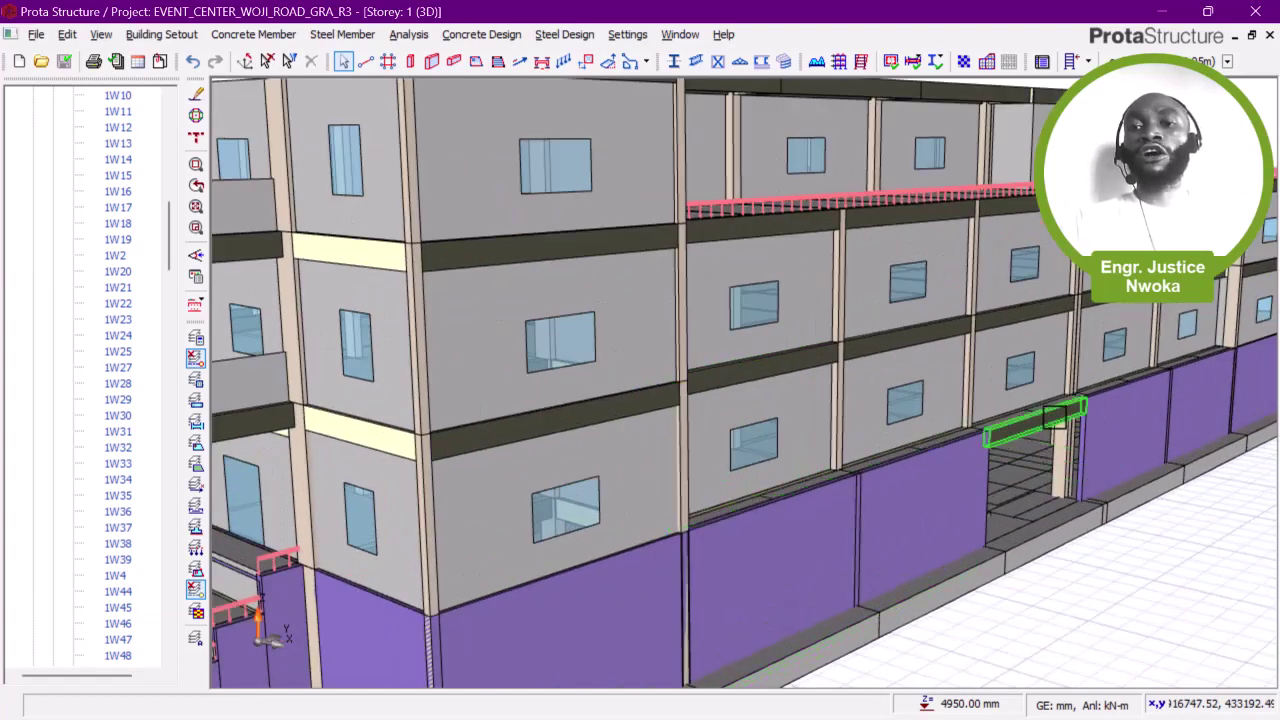
scroll(730, 520, up, 3)
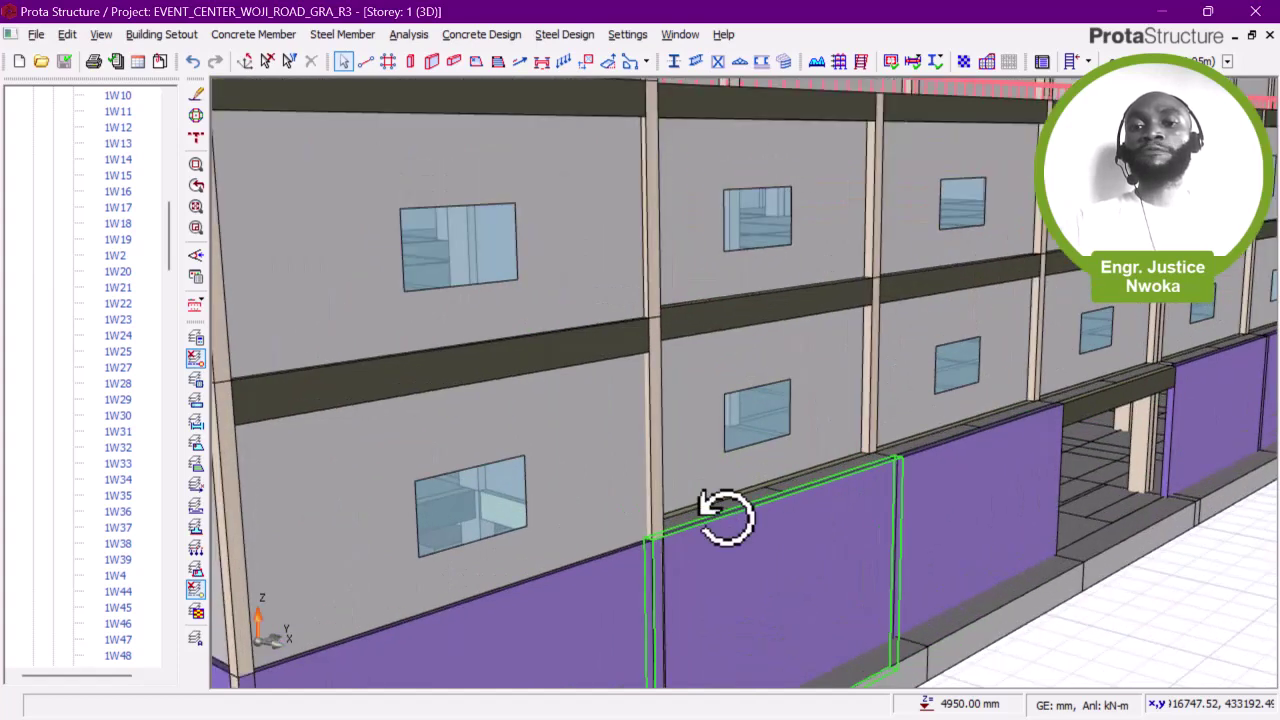
right_click(728, 528)
scroll(730, 515, up, 2)
click(733, 498)
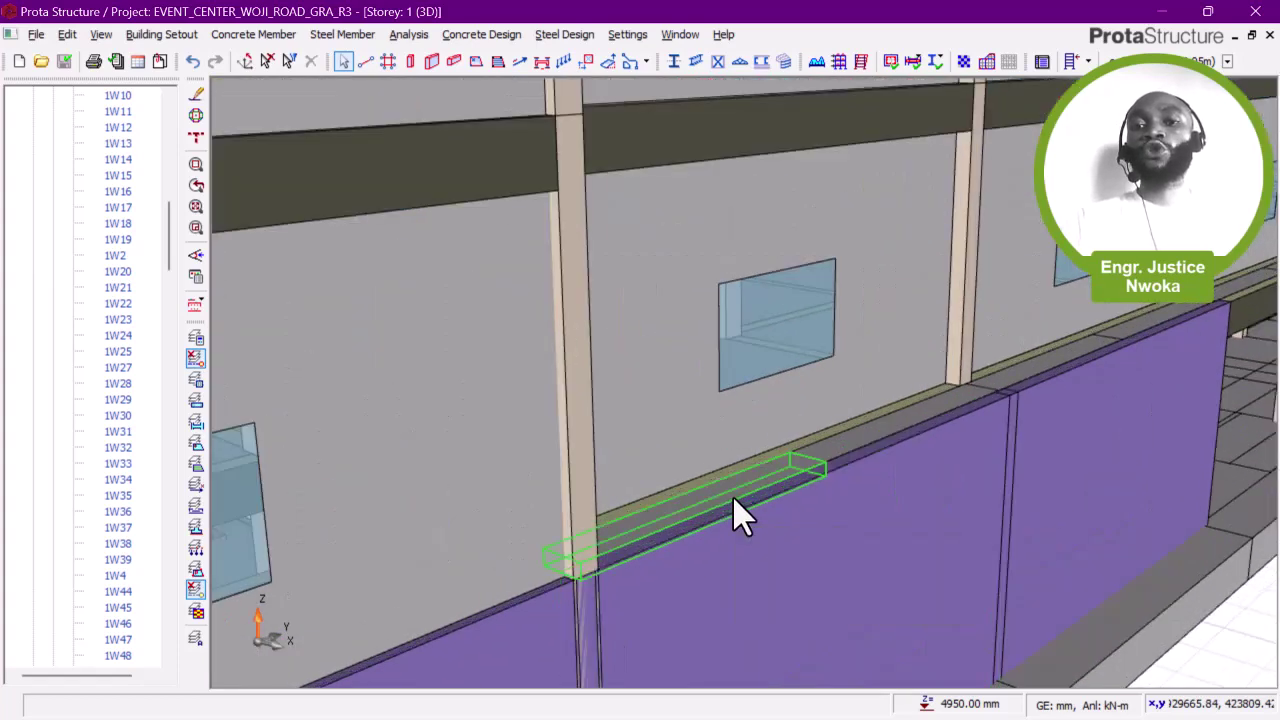
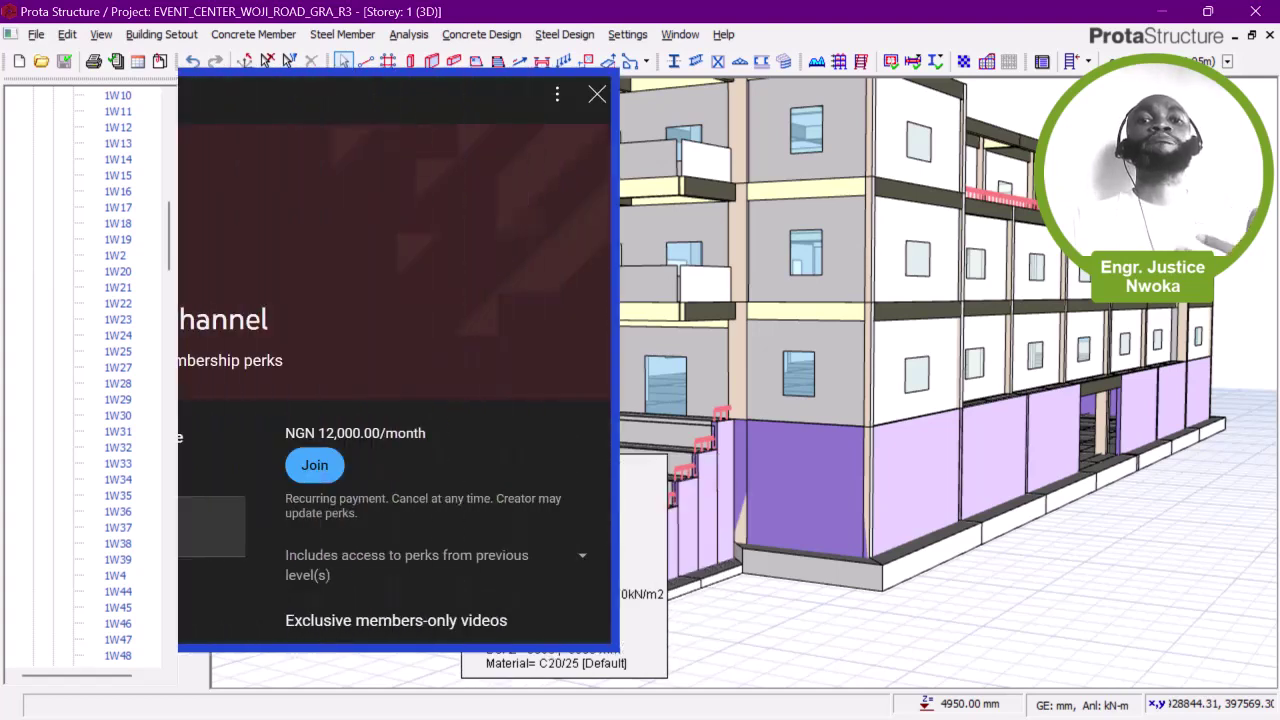
middle_drag(462, 440, 472, 490)
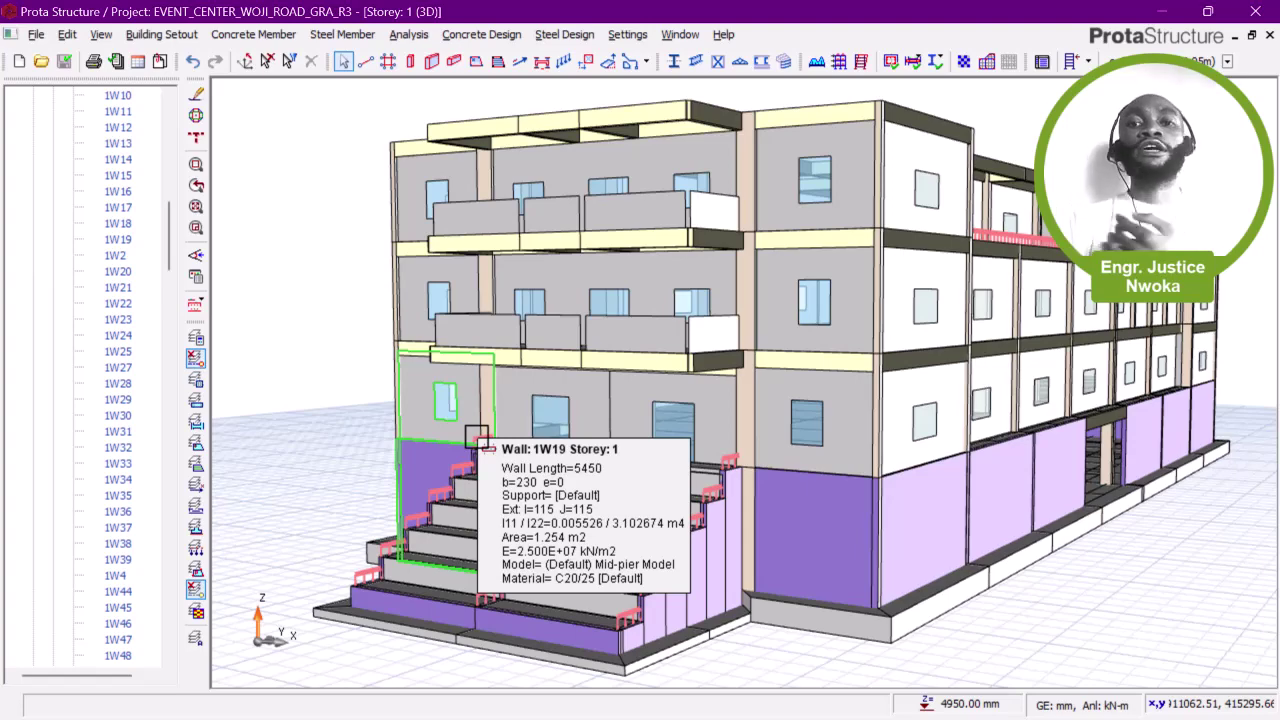
middle_drag(525, 357, 350, 365)
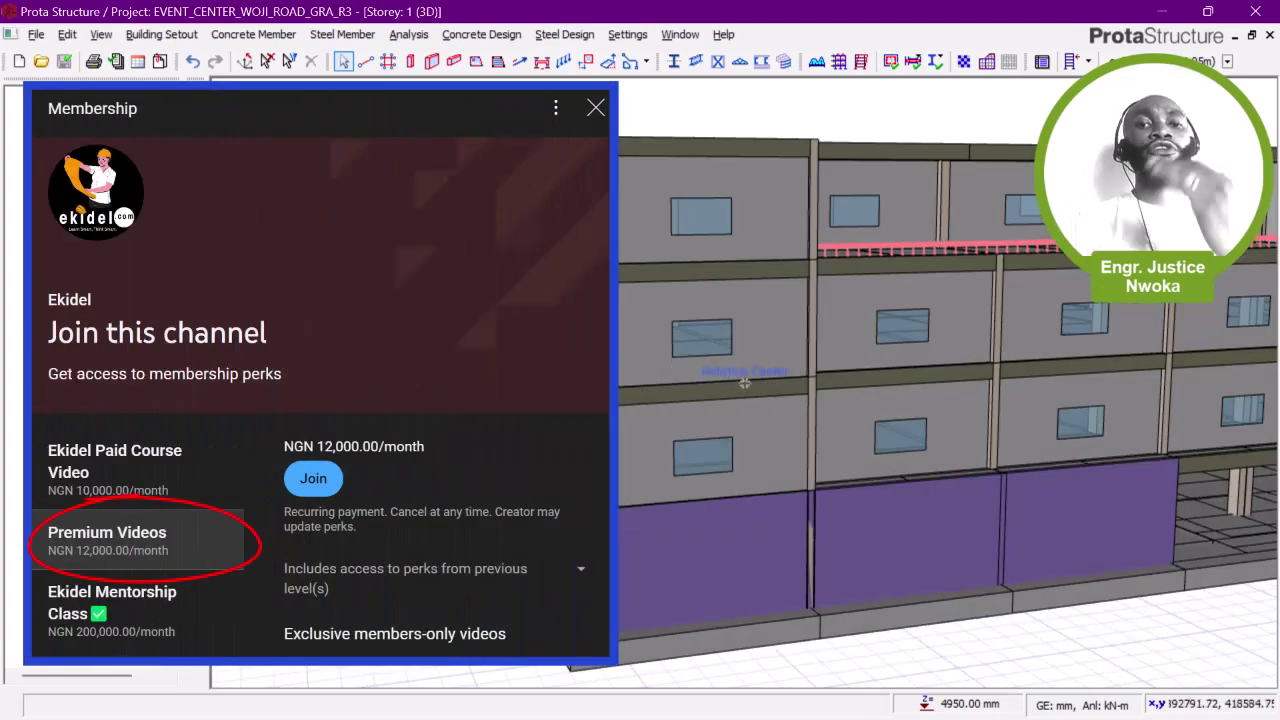
mouse_move(570, 350)
middle_down()
mouse_move(689, 341)
mouse_move(744, 383)
middle_up()
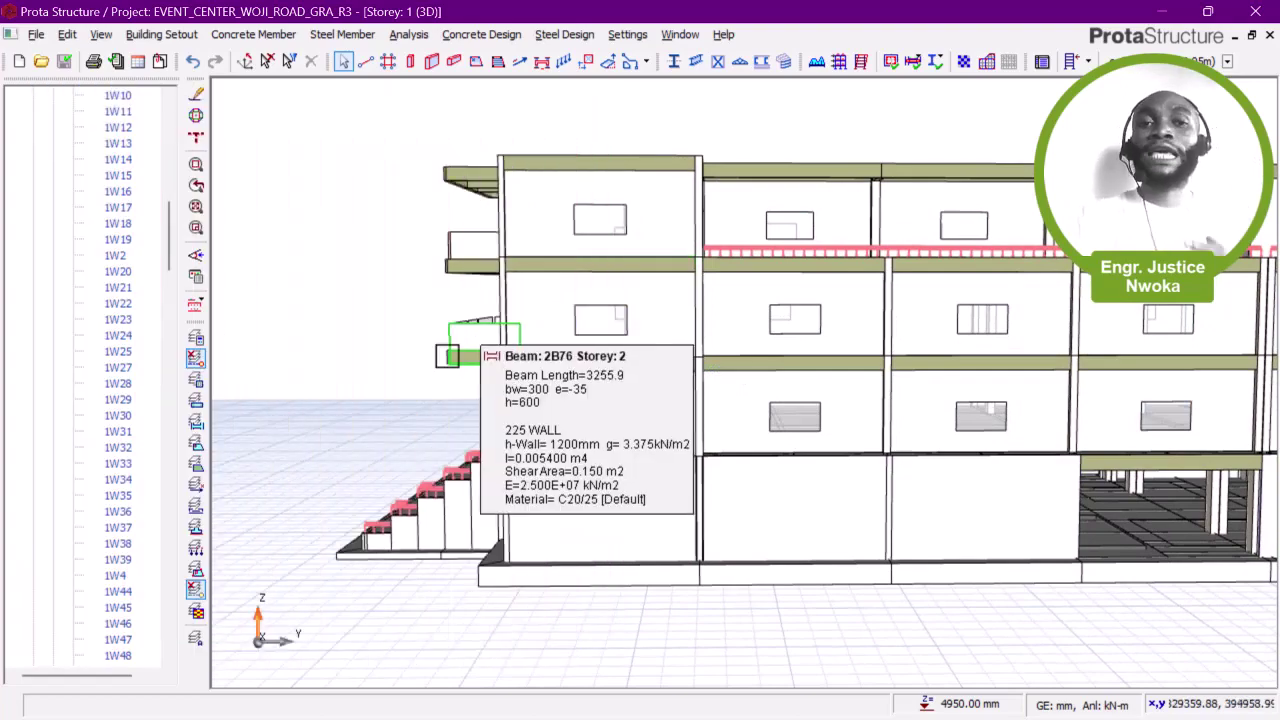
mouse_move(474, 347)
middle_down()
mouse_move(393, 381)
mouse_move(466, 373)
middle_up()
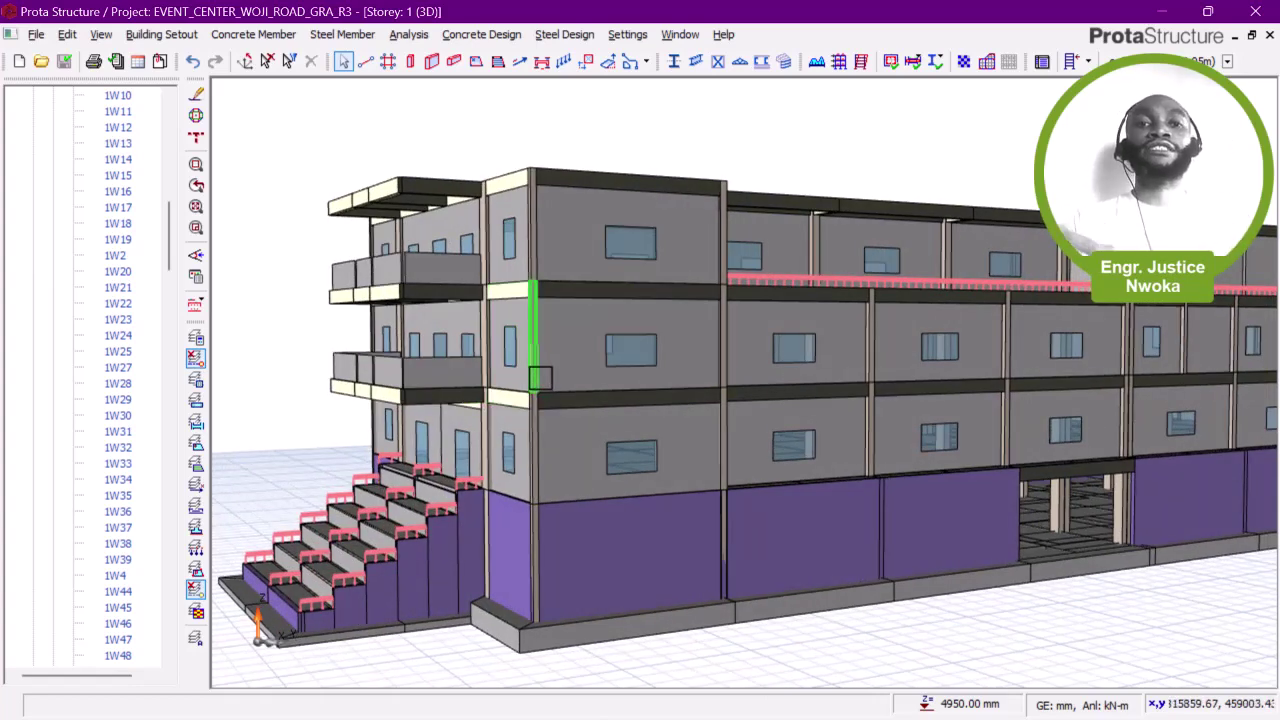
middle_drag(545, 379, 812, 395)
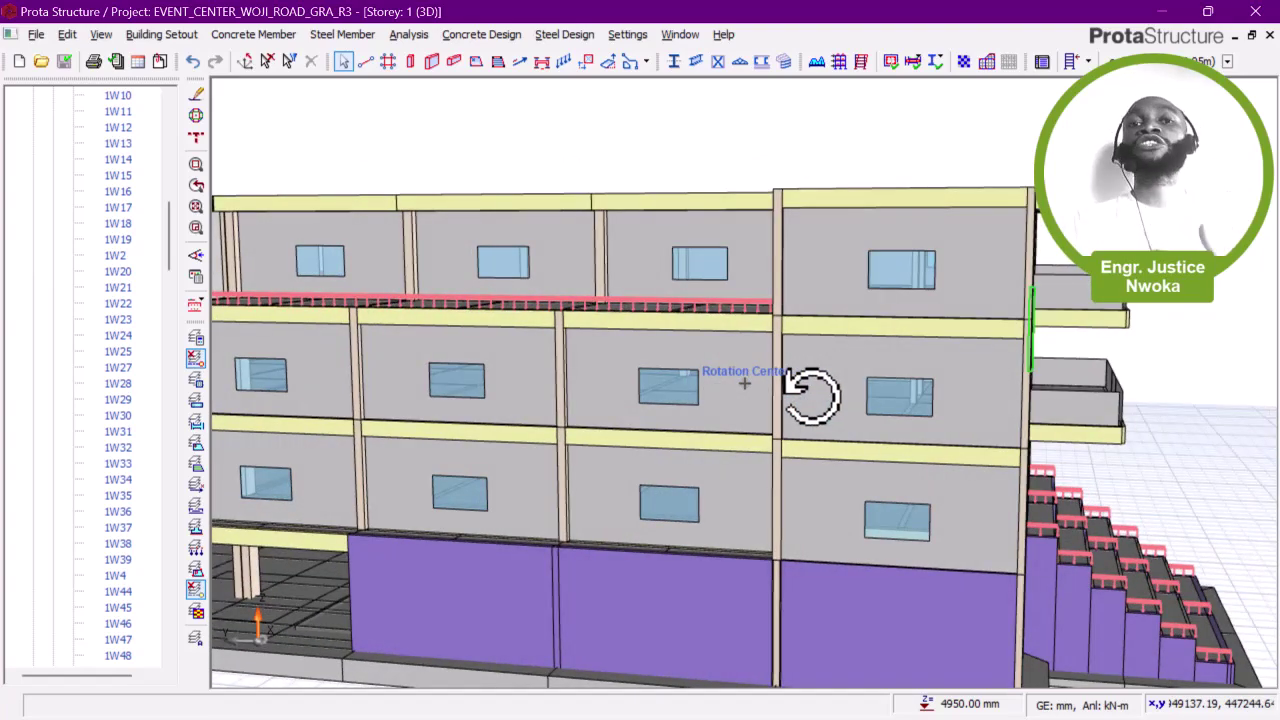
mouse_move(812, 395)
middle_down()
mouse_move(828, 390)
mouse_move(688, 391)
middle_up()
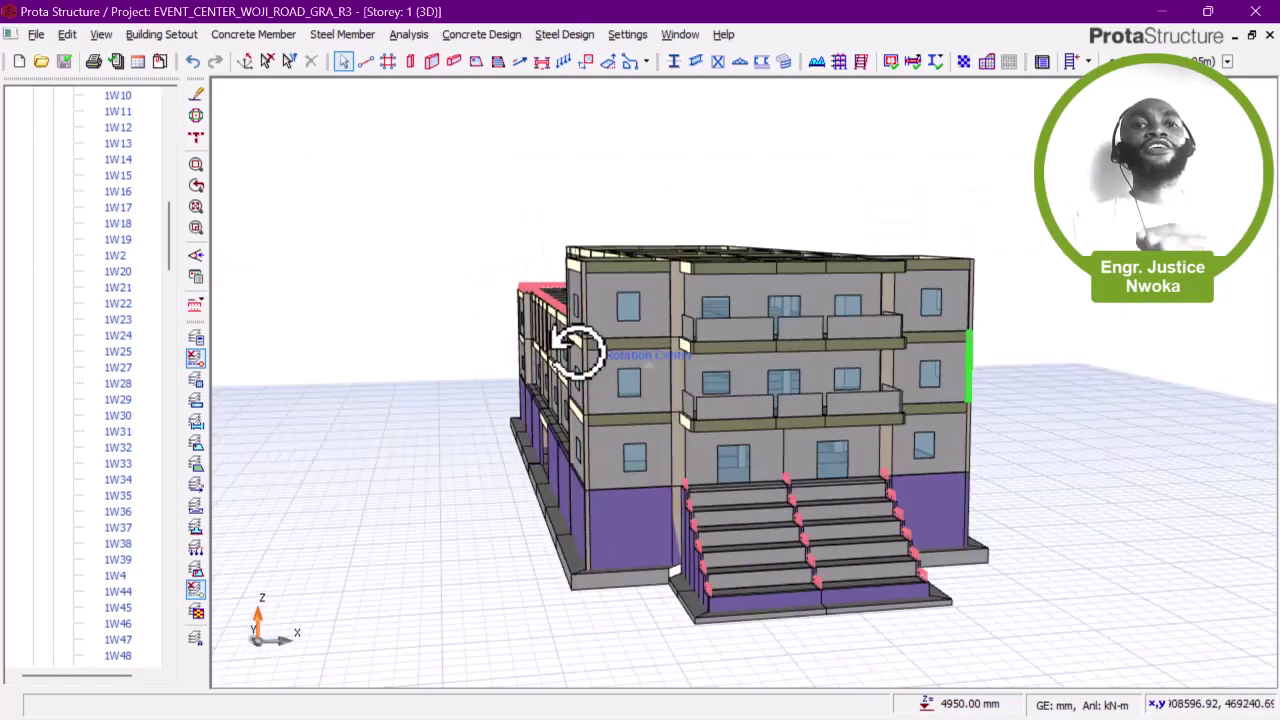
middle_drag(740, 380, 629, 380)
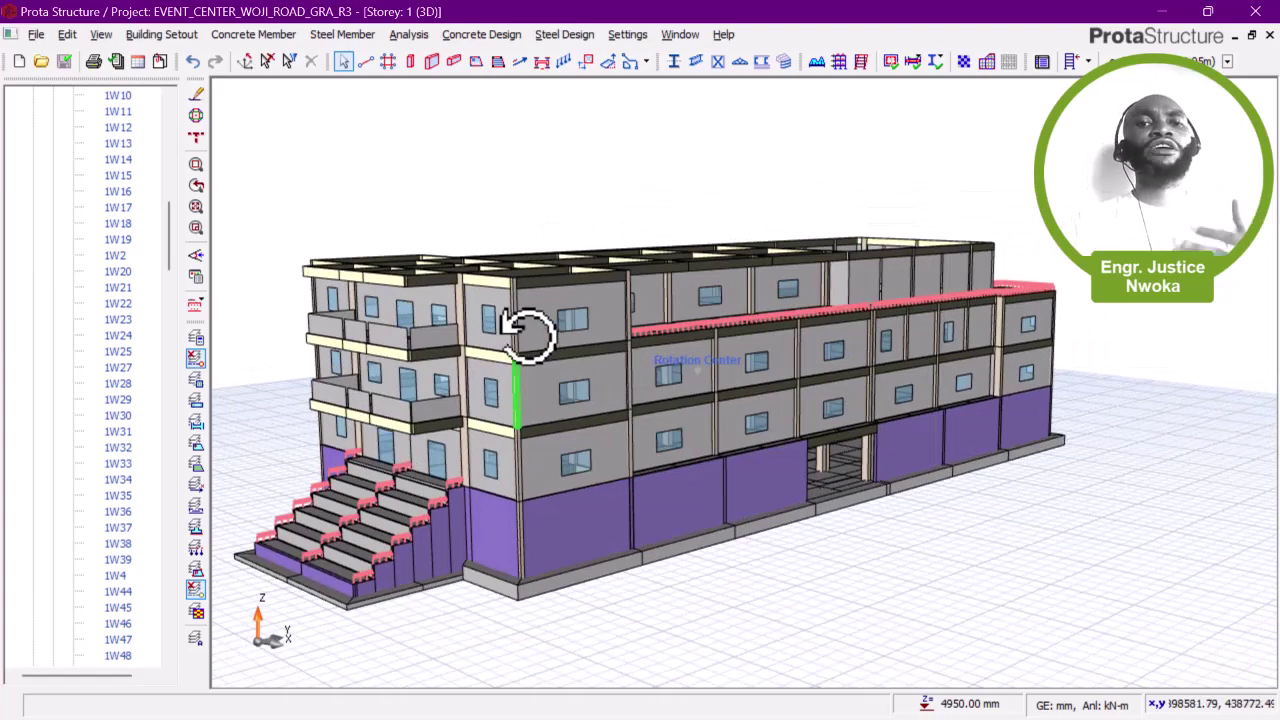
middle_drag(523, 323, 614, 394)
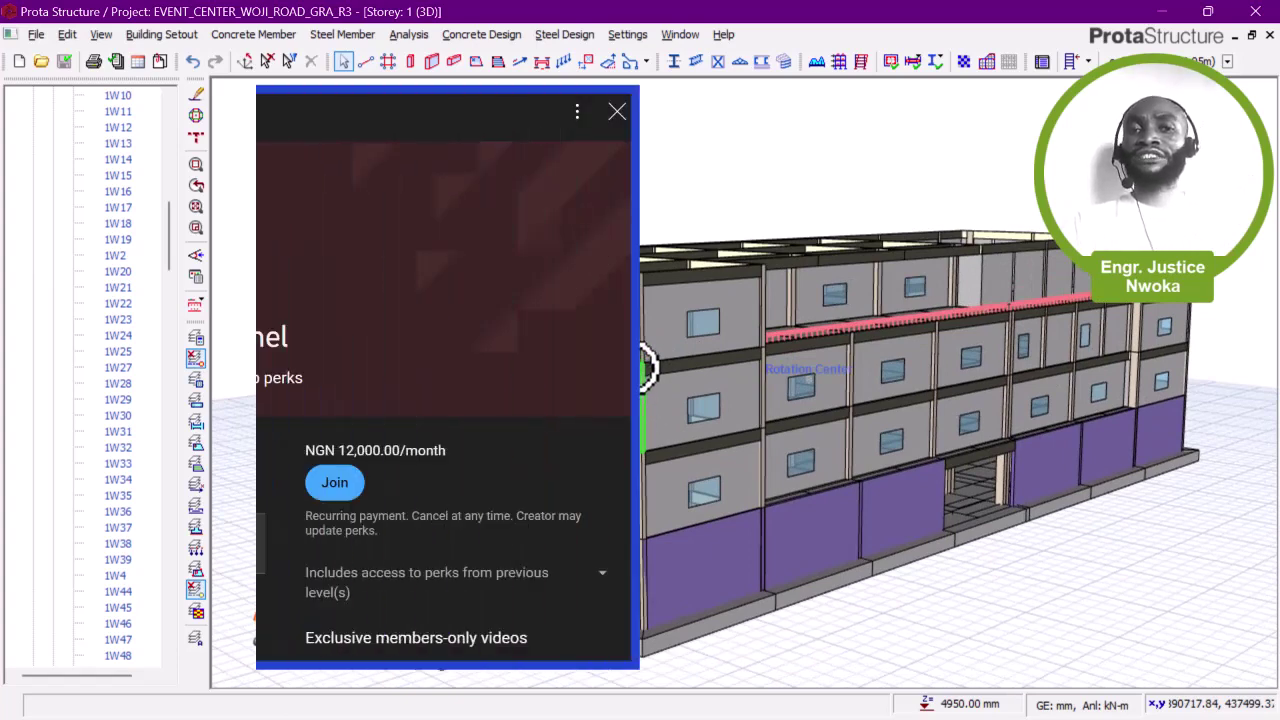
scroll(650, 368, up, 2)
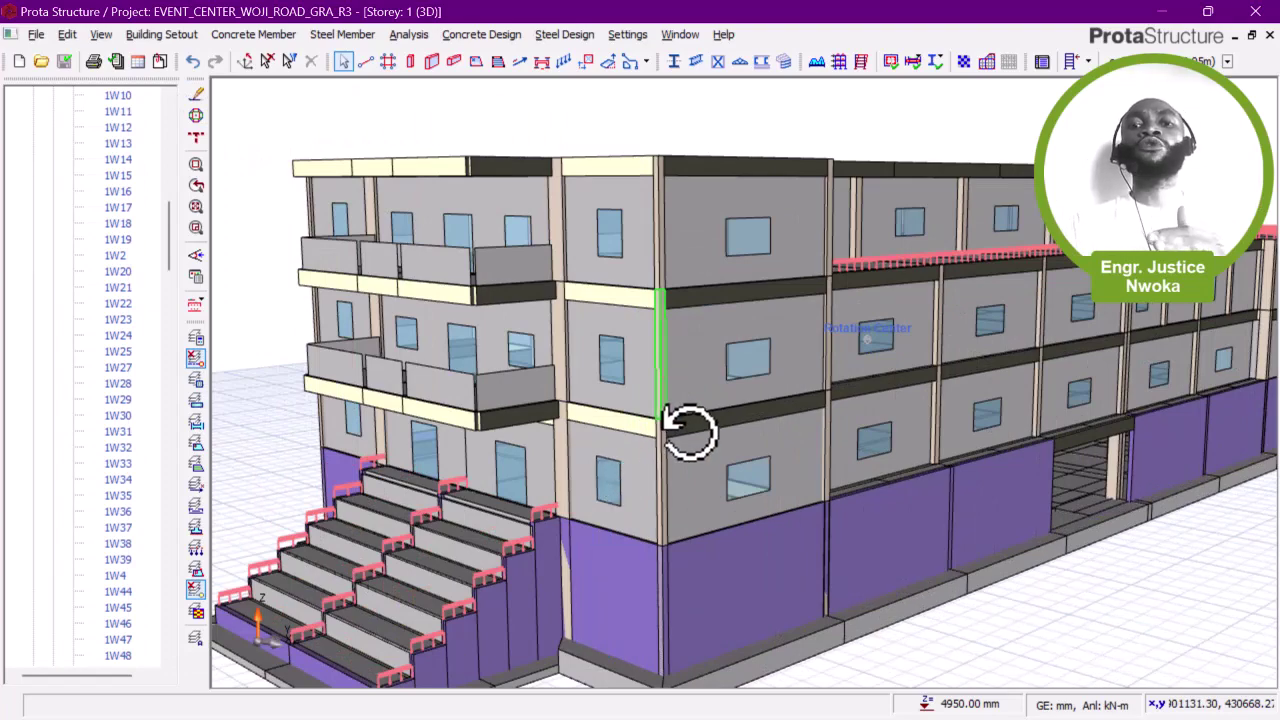
drag(689, 429, 645, 425)
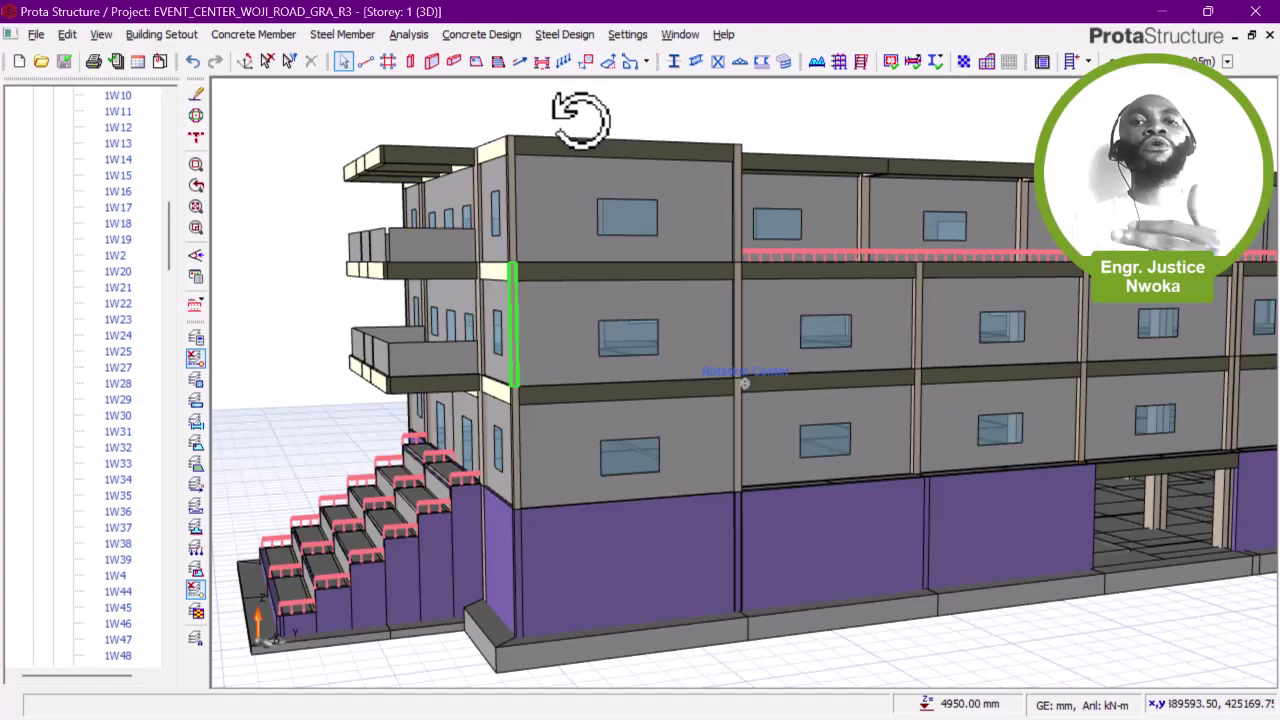
drag(617, 263, 731, 320)
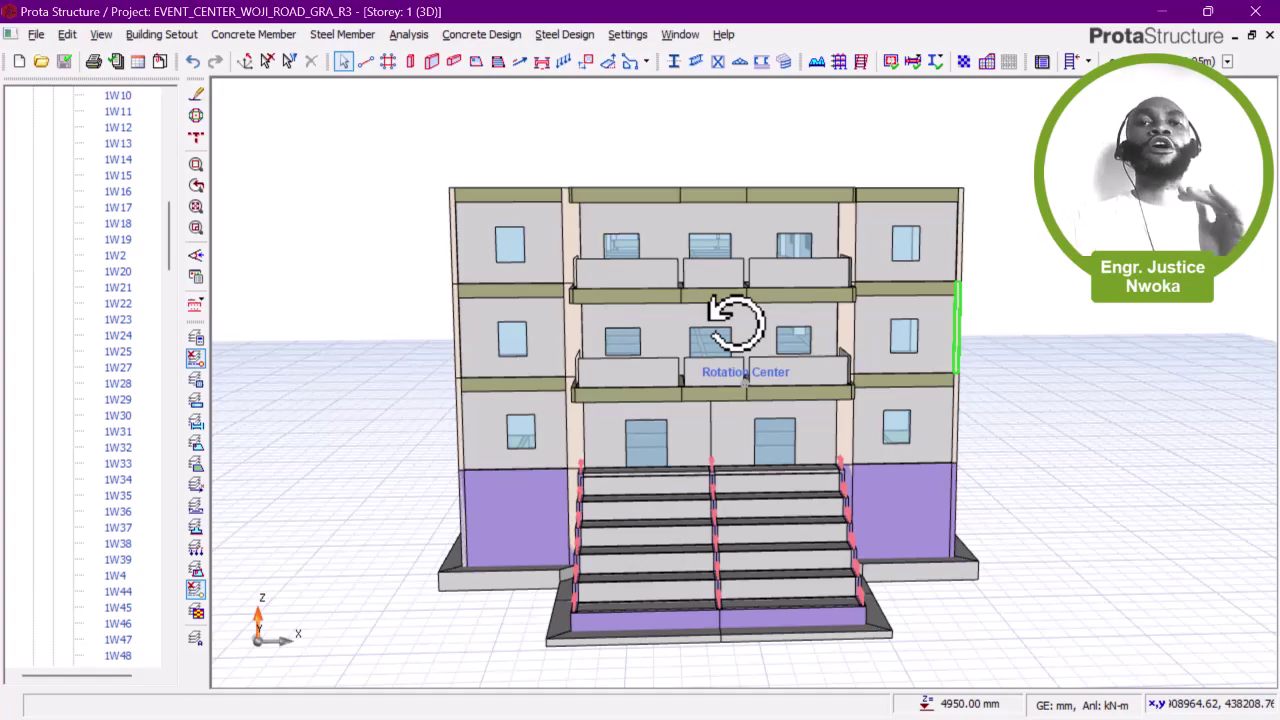
mouse_move(723, 306)
middle_down()
mouse_move(640, 300)
mouse_move(617, 271)
mouse_move(720, 326)
middle_up()
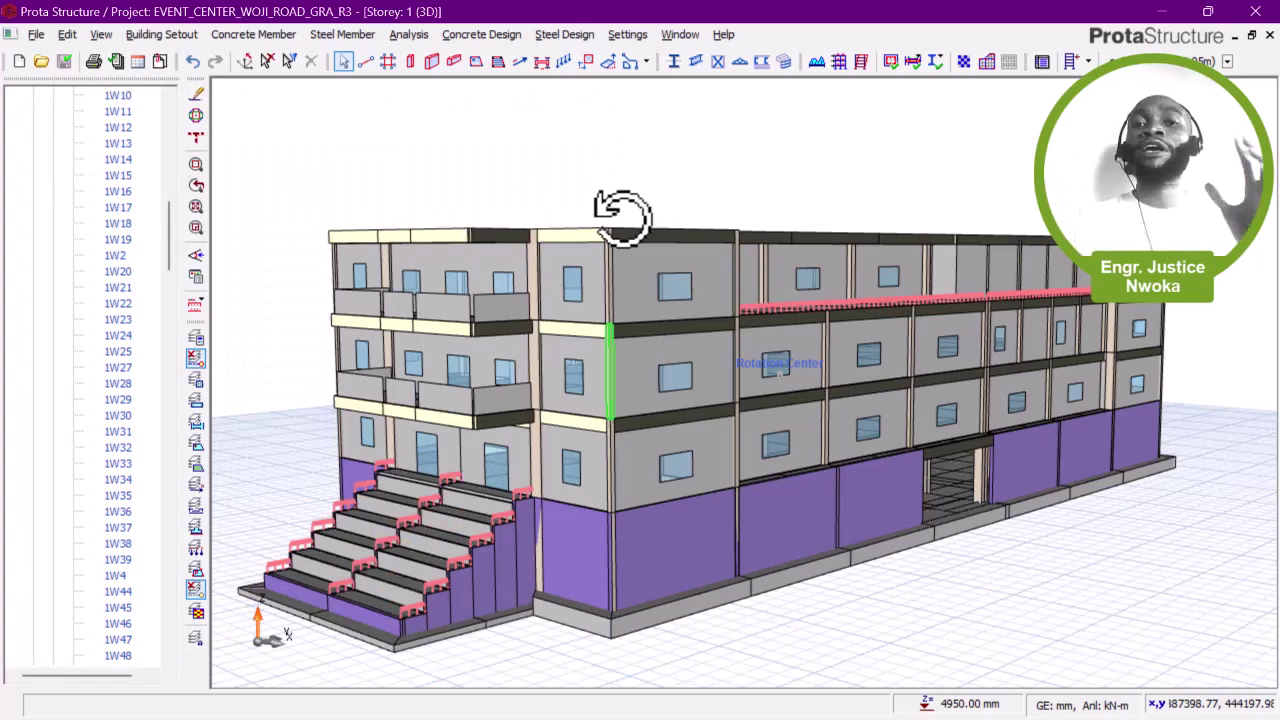
middle_drag(614, 218, 607, 218)
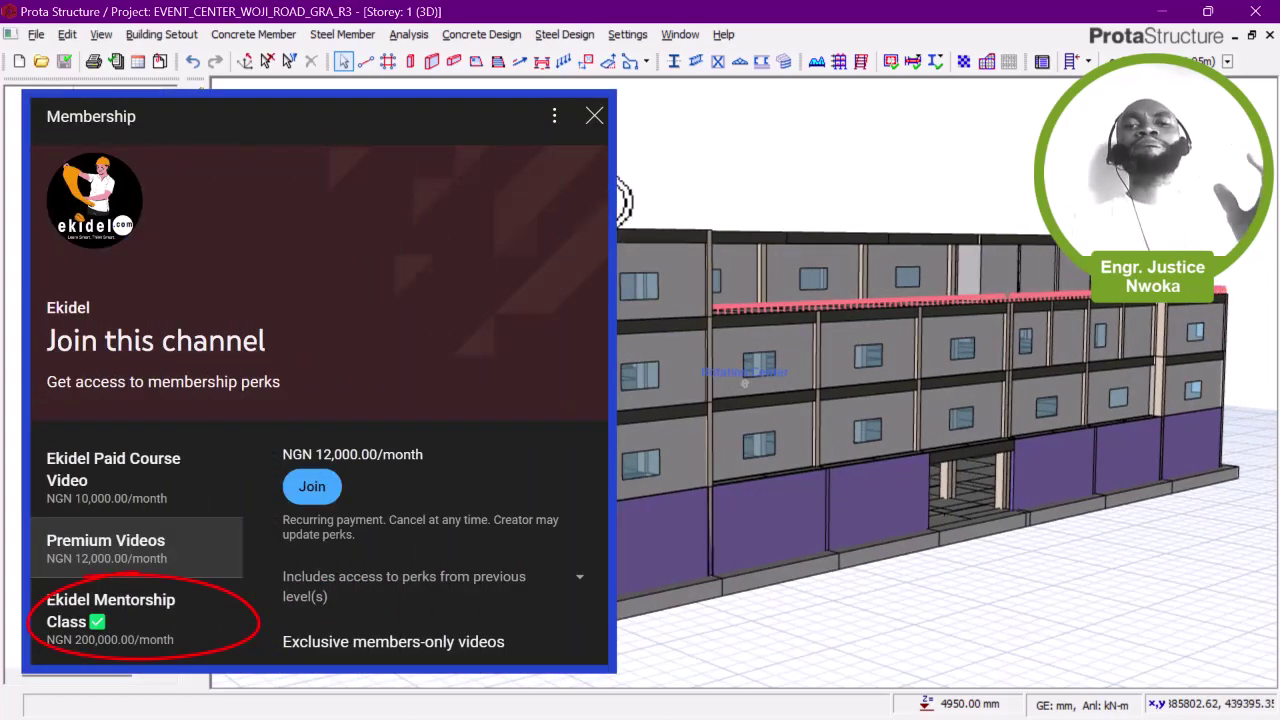
scroll(624, 211, up, 1)
drag(621, 211, 572, 203)
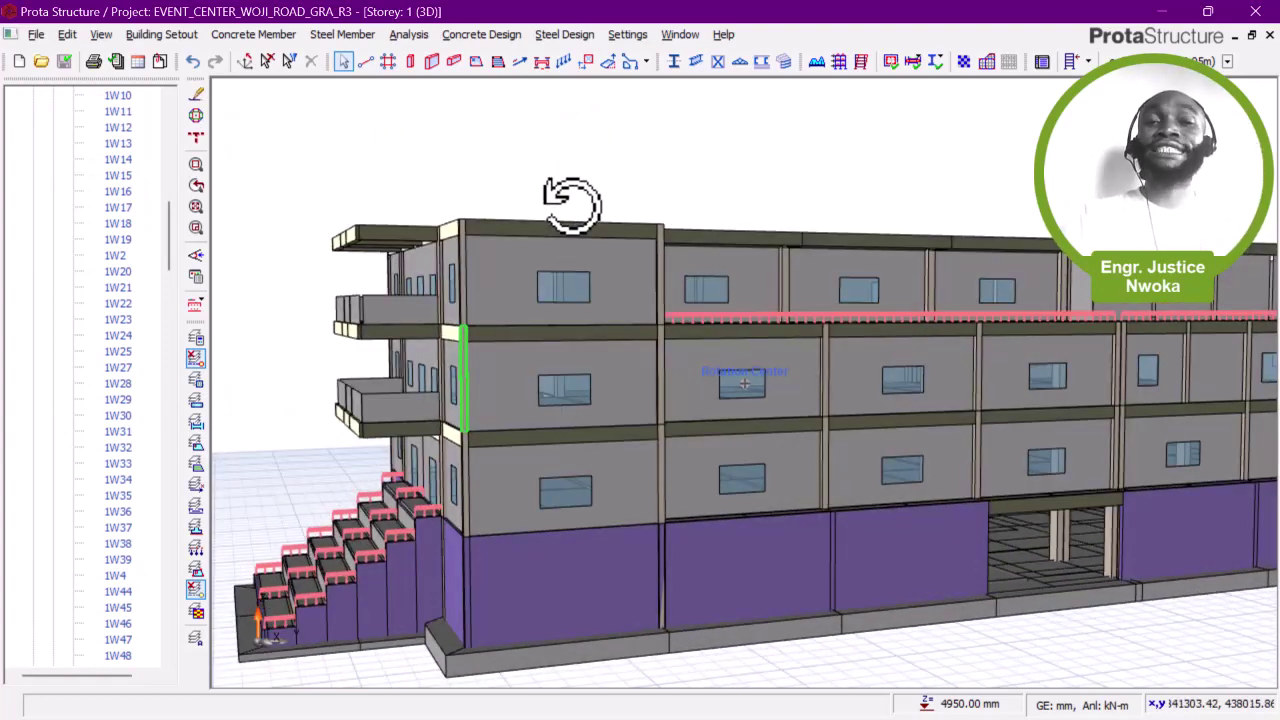
drag(572, 203, 538, 243)
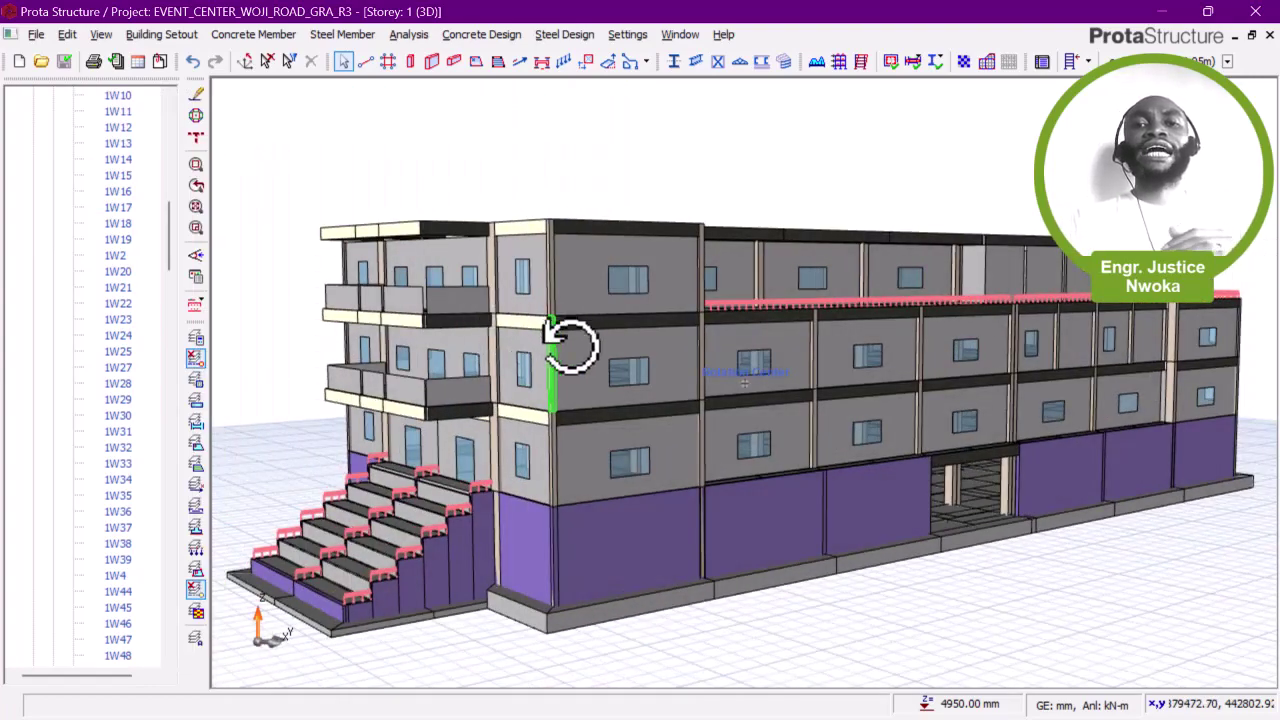
scroll(770, 495, up, 10)
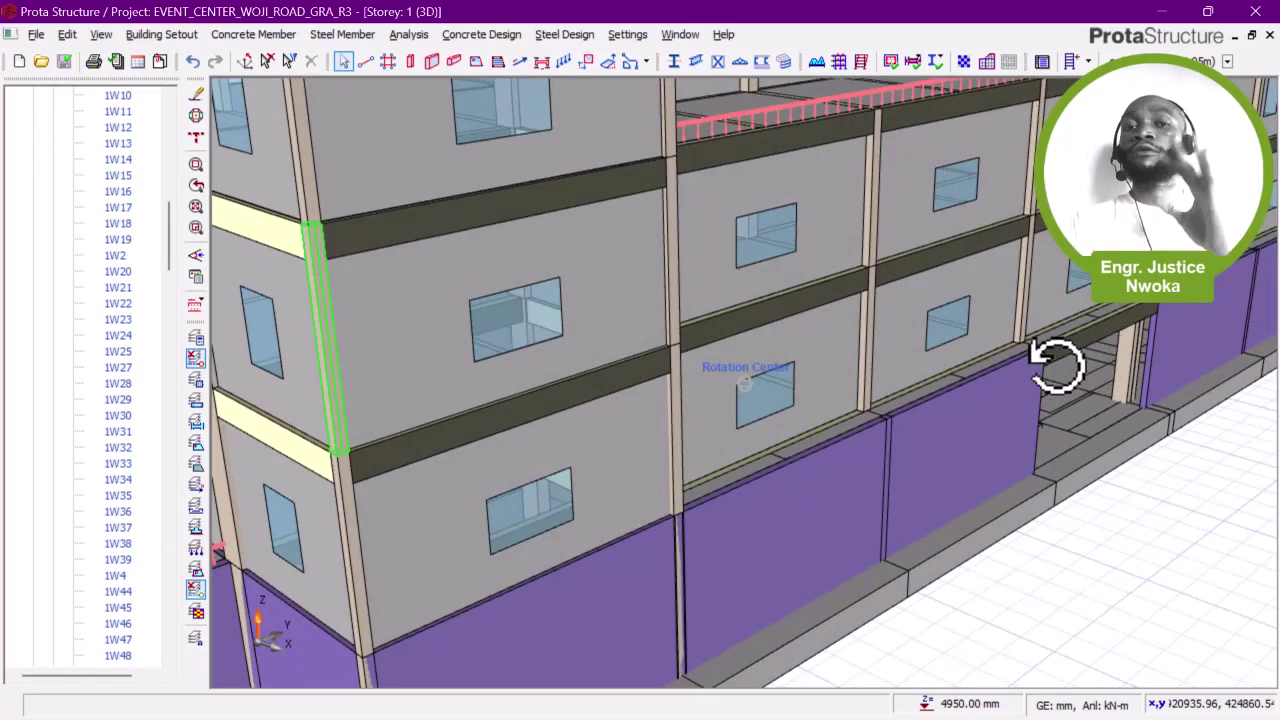
scroll(789, 337, down, 10)
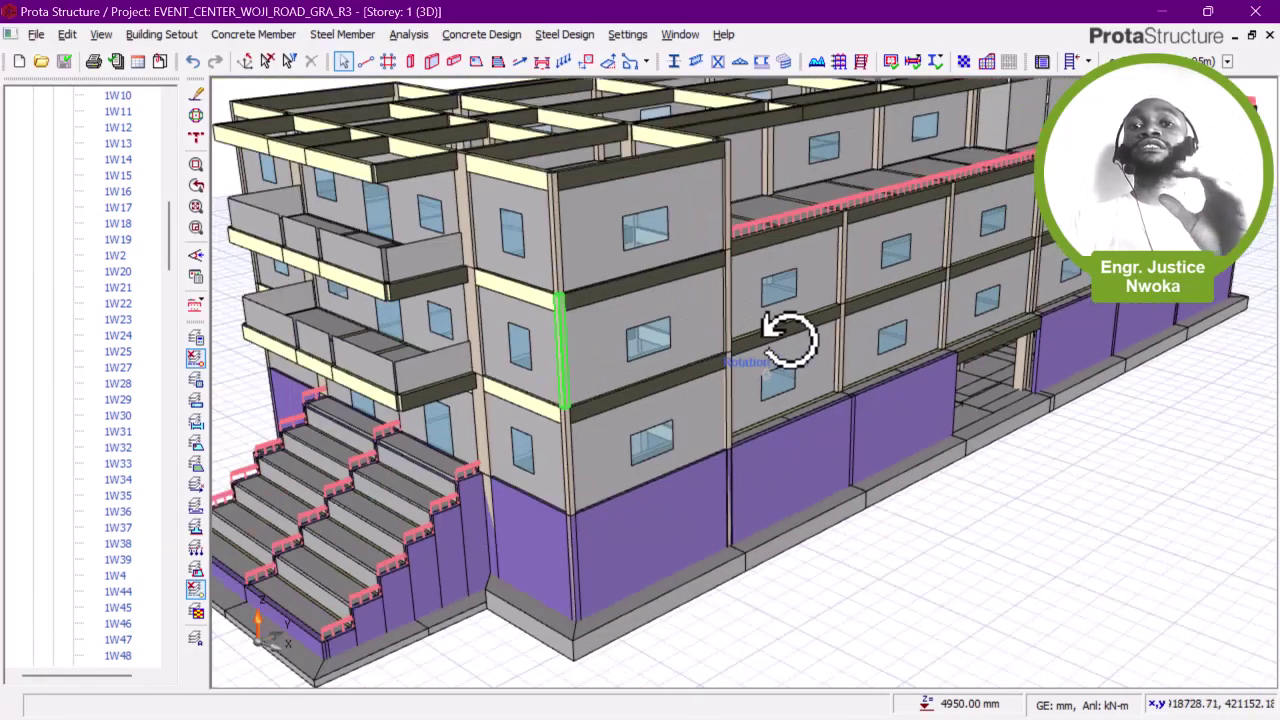
middle_drag(693, 326, 746, 346)
drag(745, 345, 794, 351)
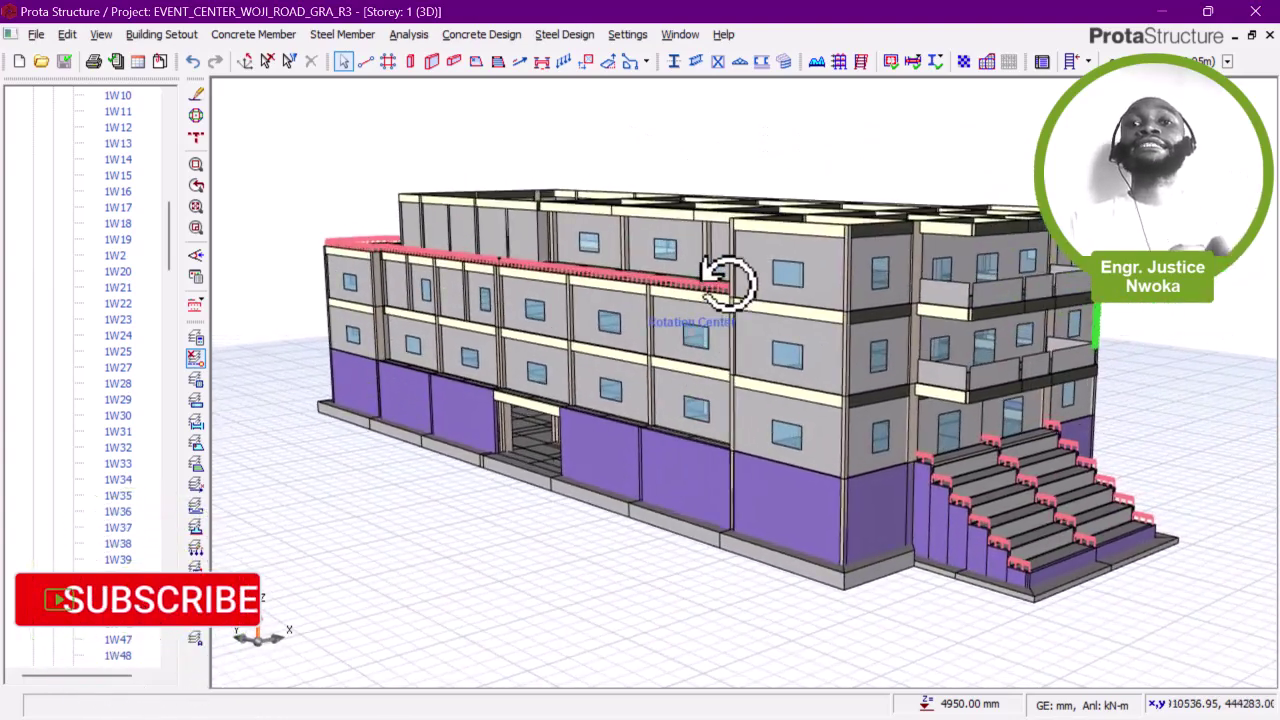
Step: Examine the basement walls, opening and narrow slab ledge along the opposite long side of the building
scroll(730, 283, up, 3)
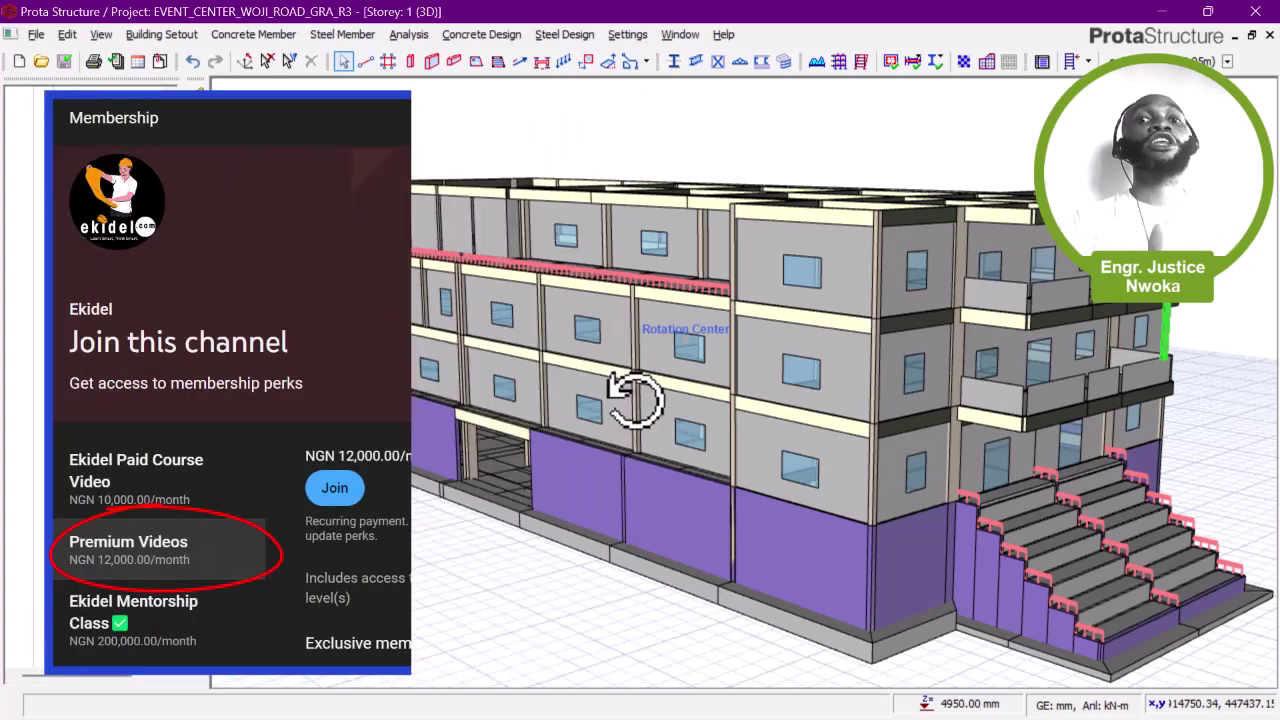
scroll(654, 466, up, 3)
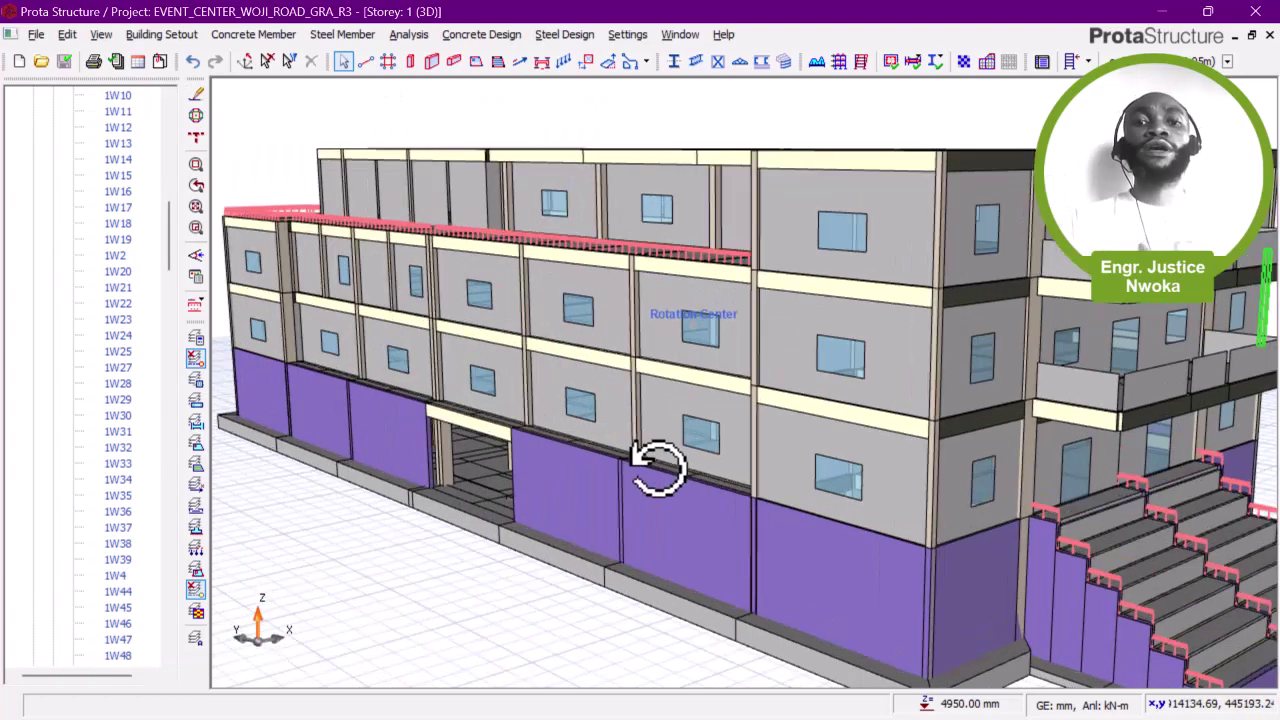
middle_drag(647, 485, 706, 489)
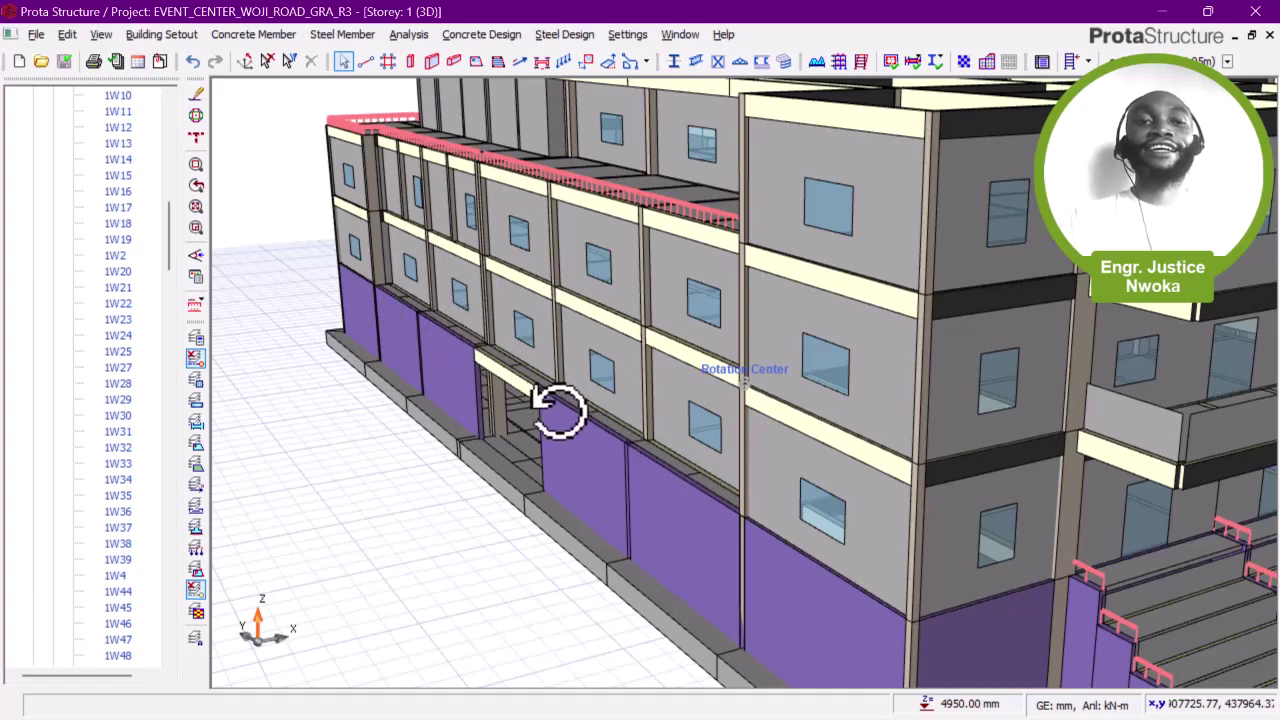
scroll(555, 397, down, 1)
scroll(621, 432, up, 2)
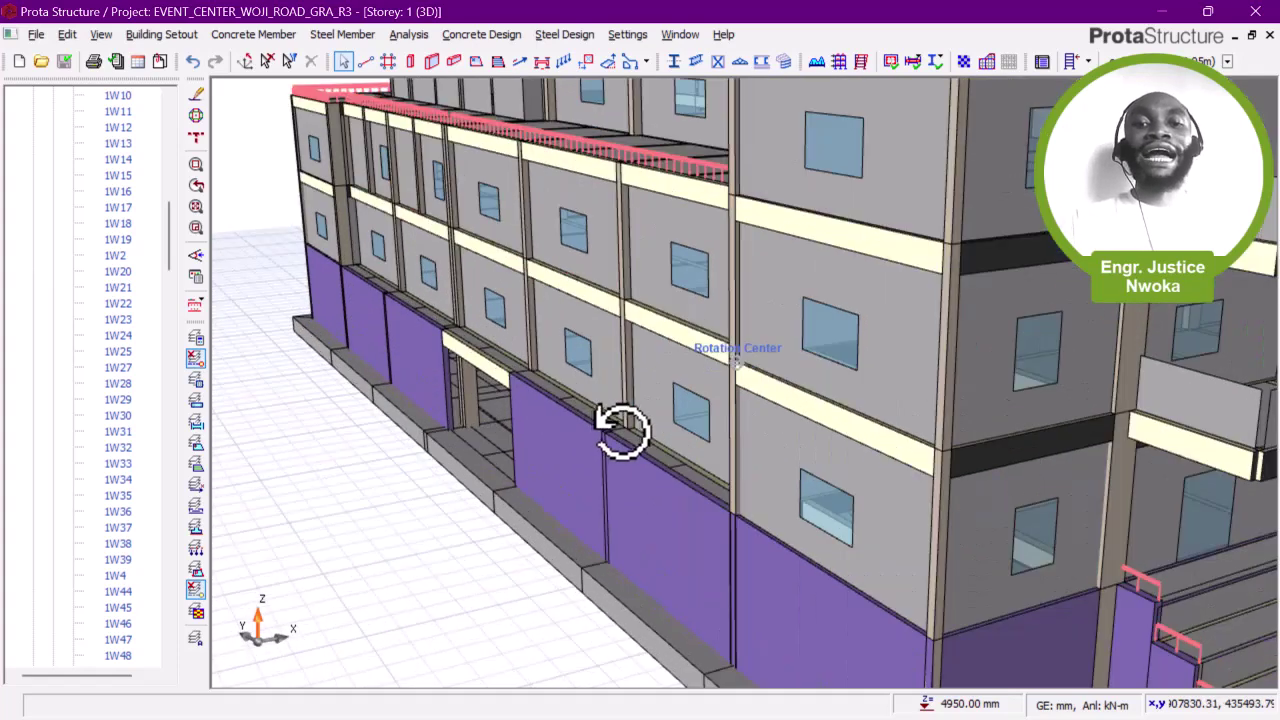
scroll(648, 467, down, 2)
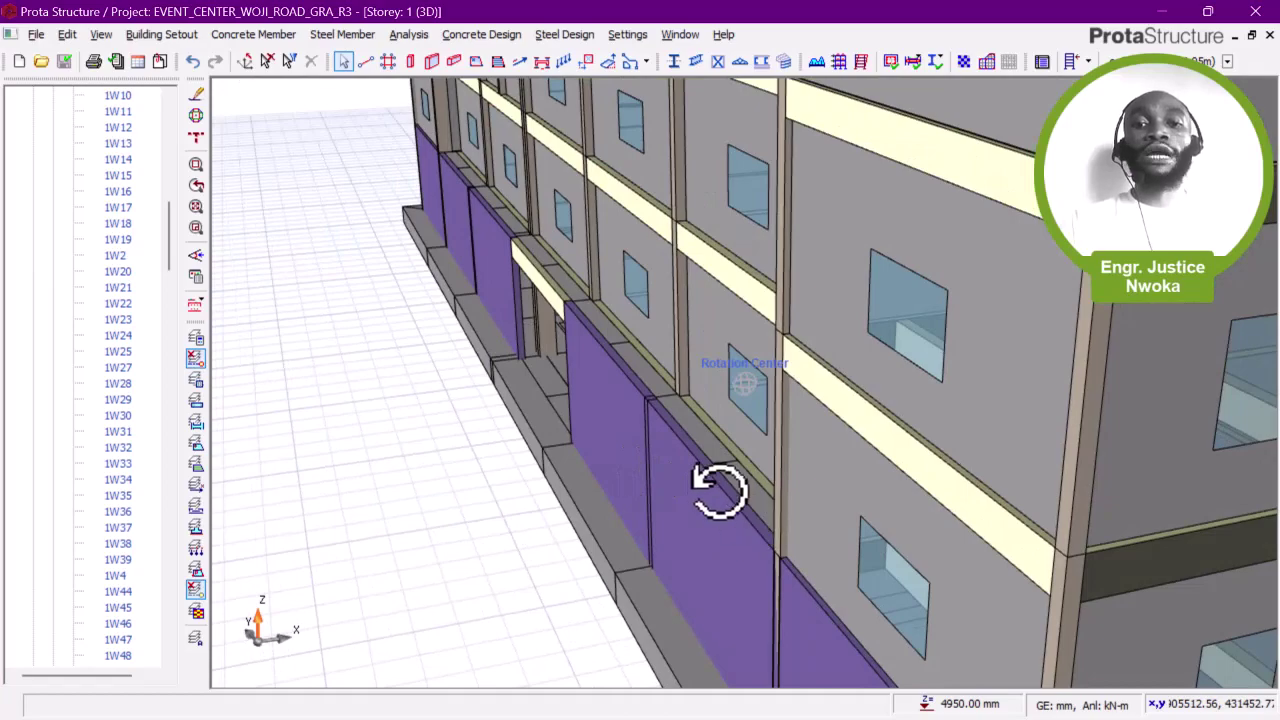
scroll(690, 450, up, 3)
scroll(665, 415, down, 1)
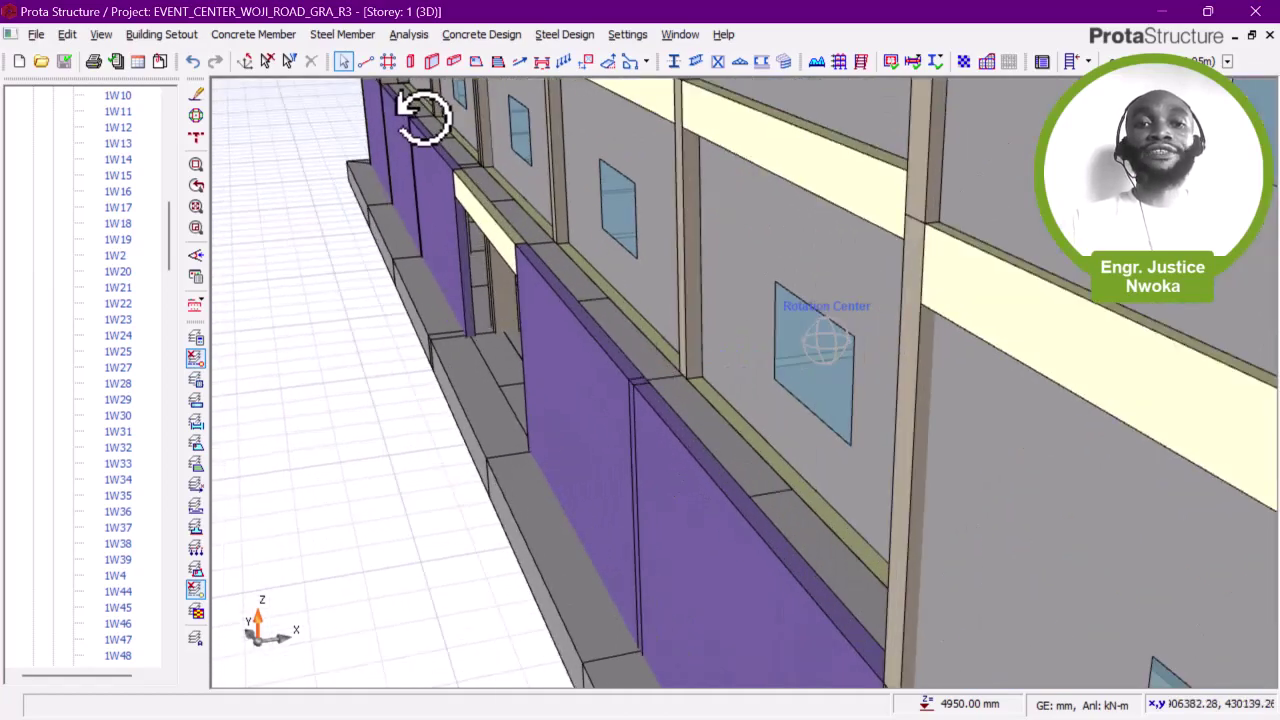
scroll(443, 334, down, 4)
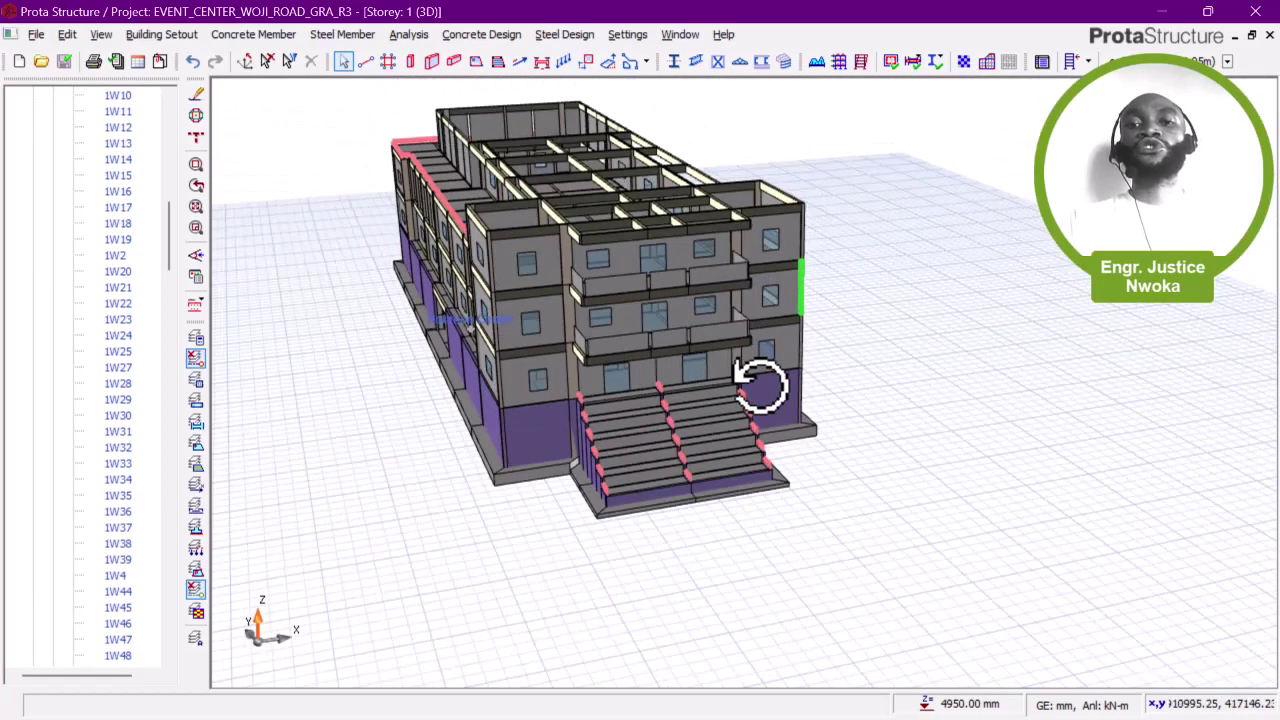
Step: Inspect the ledge and basement opening on the other long side, with the roof beams and entrance stairs from above
scroll(650, 390, up, 2)
scroll(650, 392, up, 5)
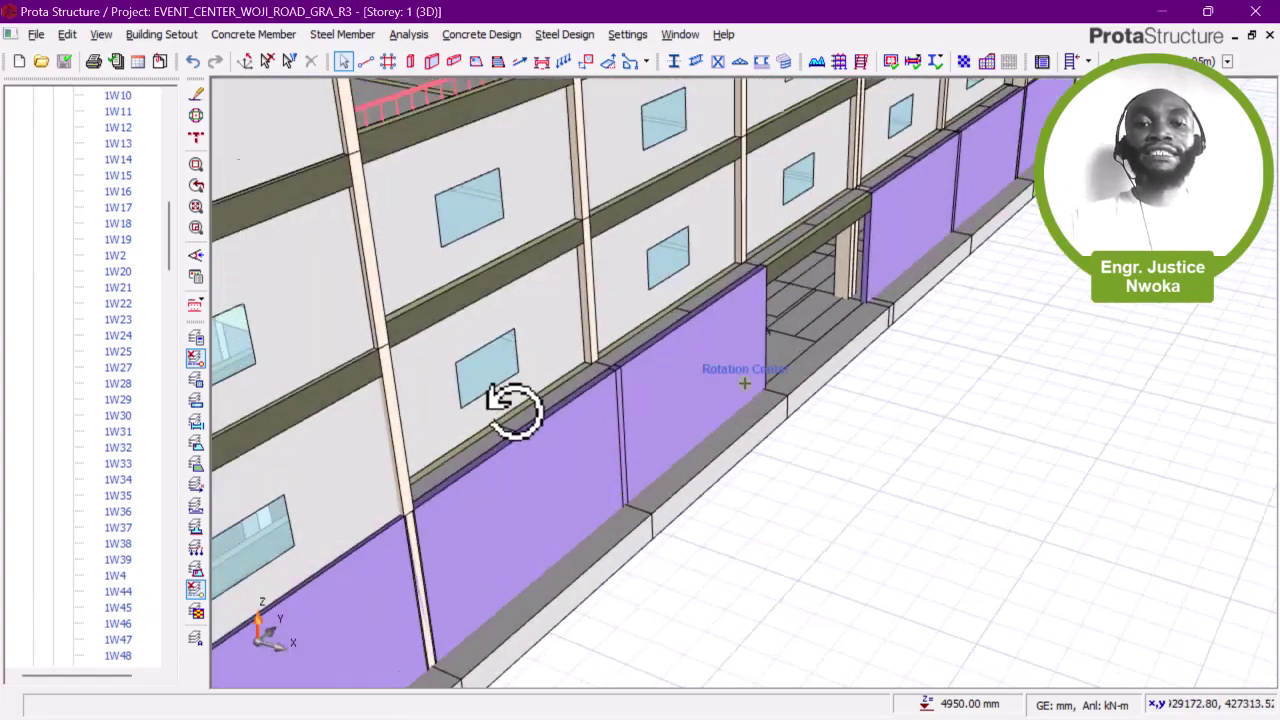
drag(513, 410, 549, 437)
scroll(990, 303, down, 3)
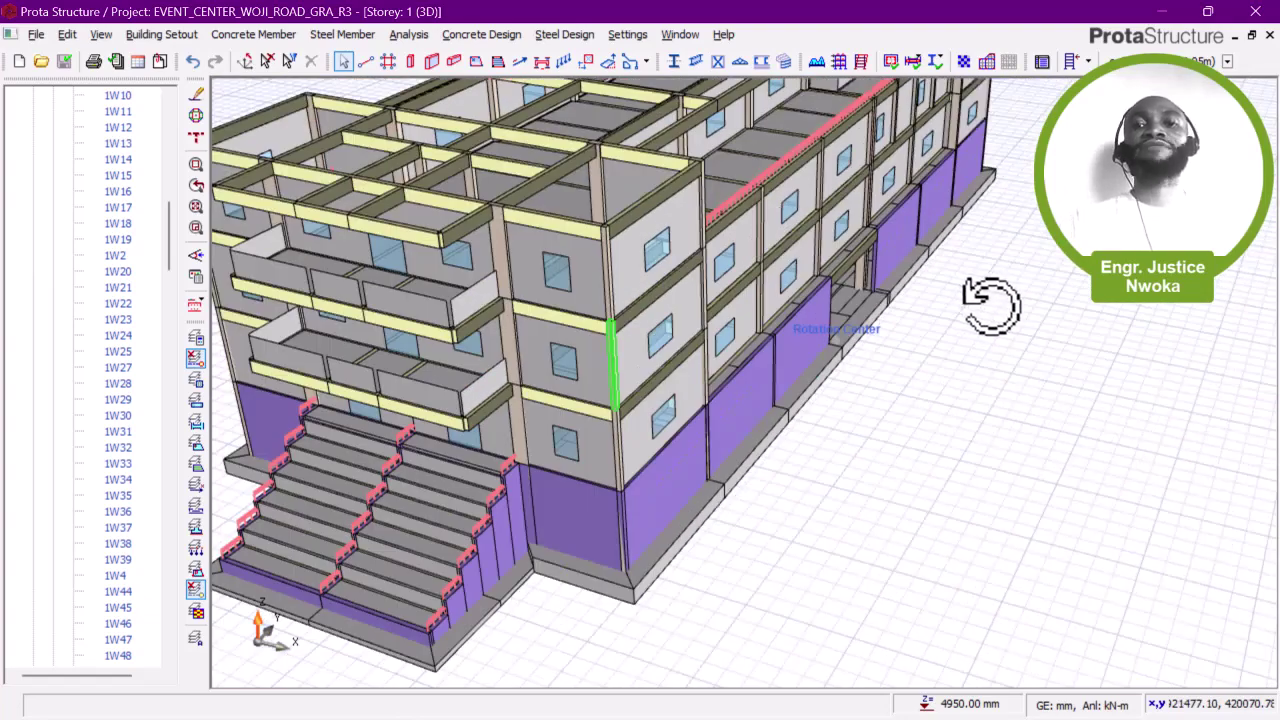
middle_drag(846, 402, 846, 431)
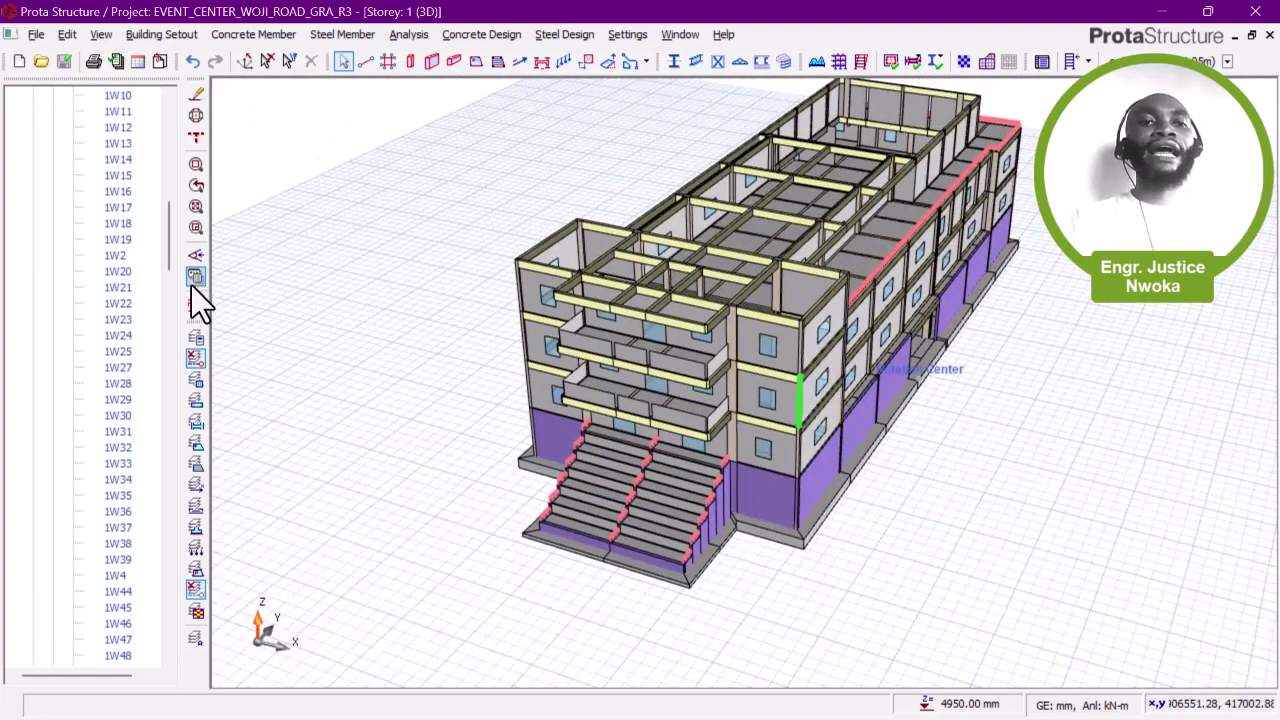
Step: Open the Storey 1 plan view and turn on the grid axes display around the bays between axes D and F
drag(171, 229, 174, 176)
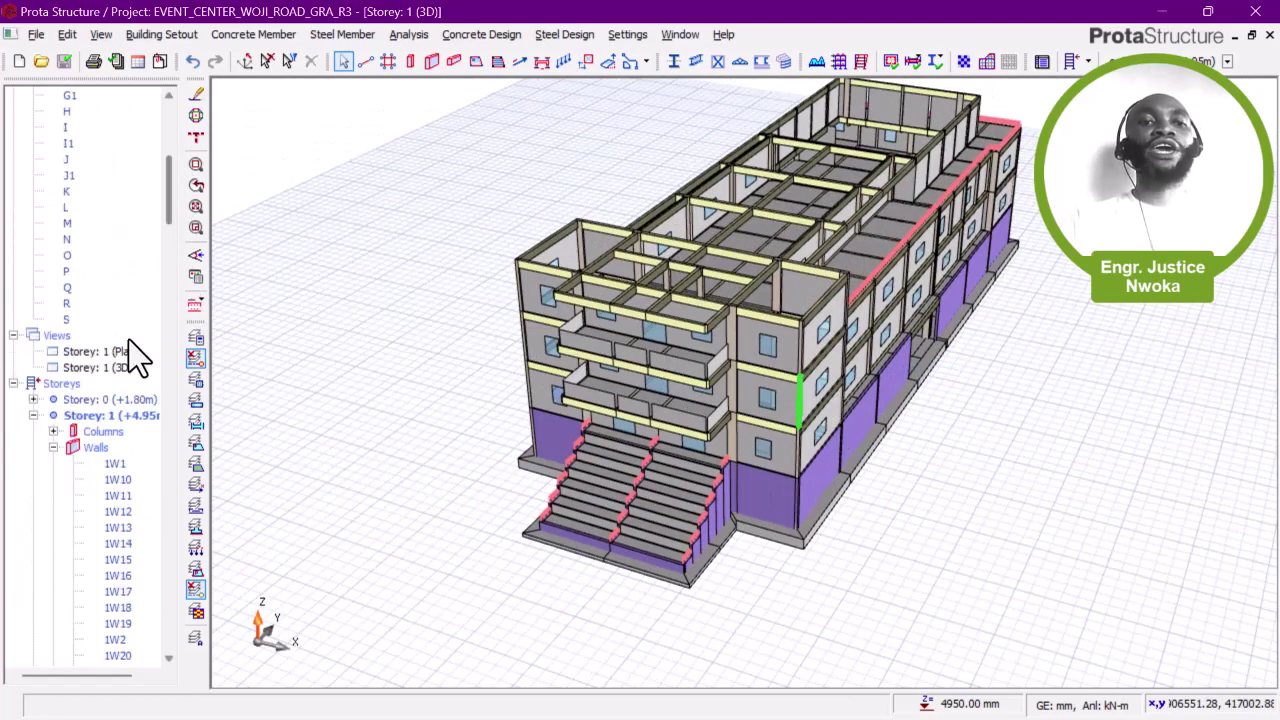
double_click(100, 351)
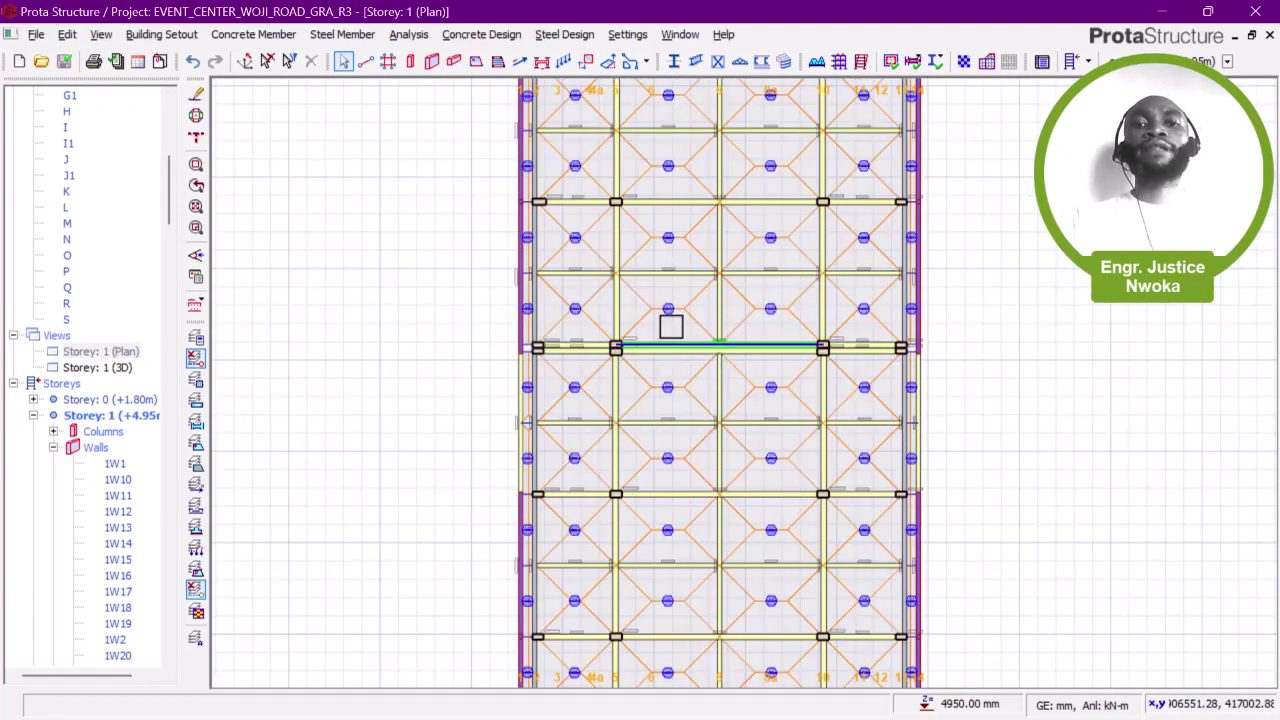
scroll(671, 323, down, 3)
scroll(634, 486, up, 2)
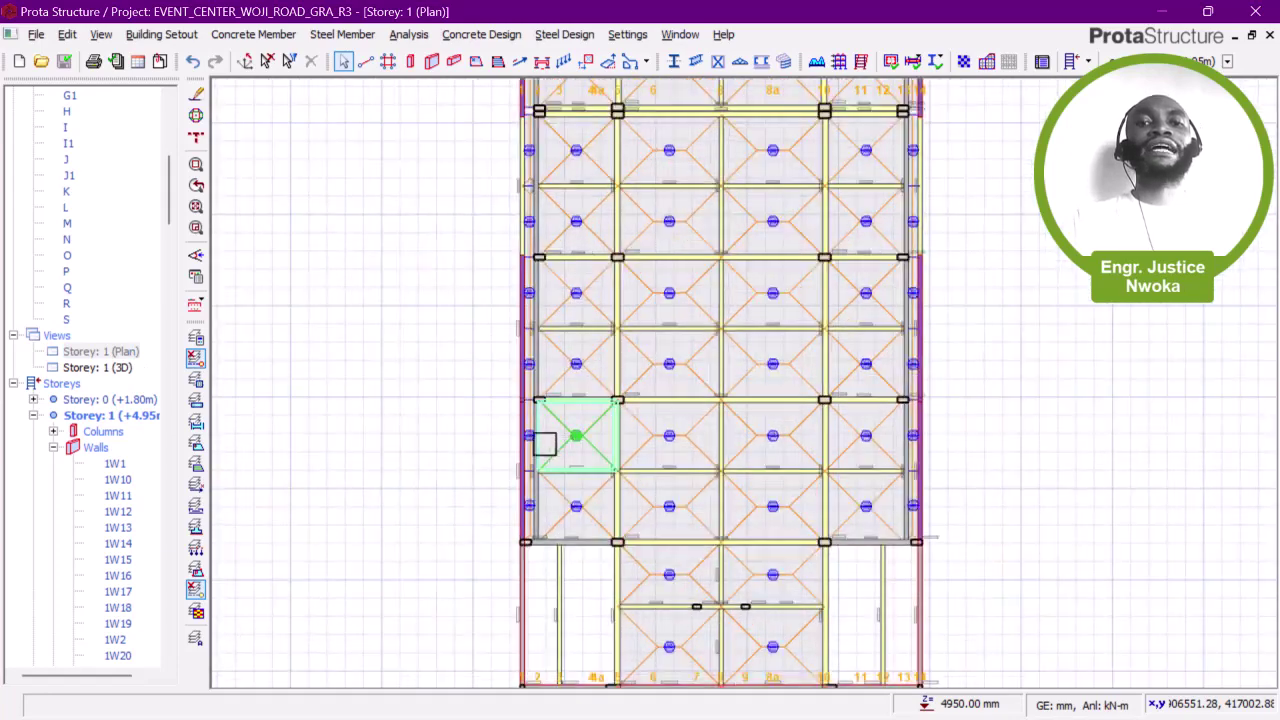
scroll(549, 411, up, 2)
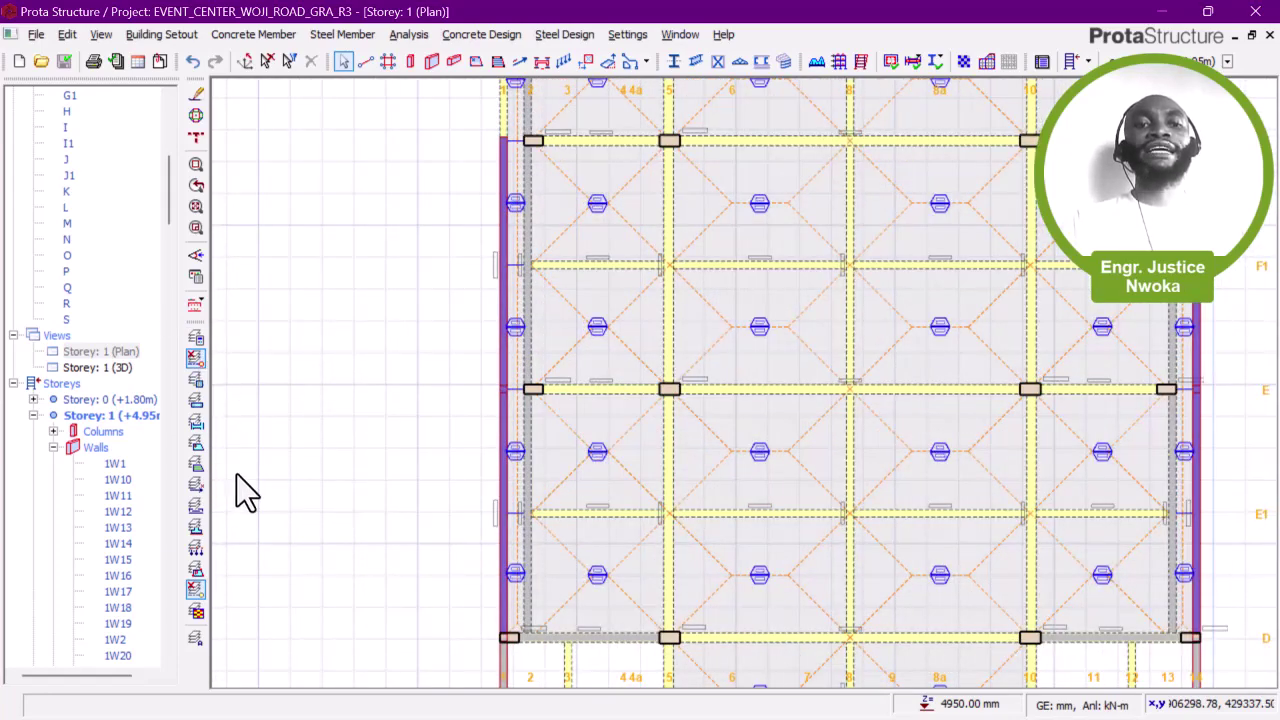
click(195, 588)
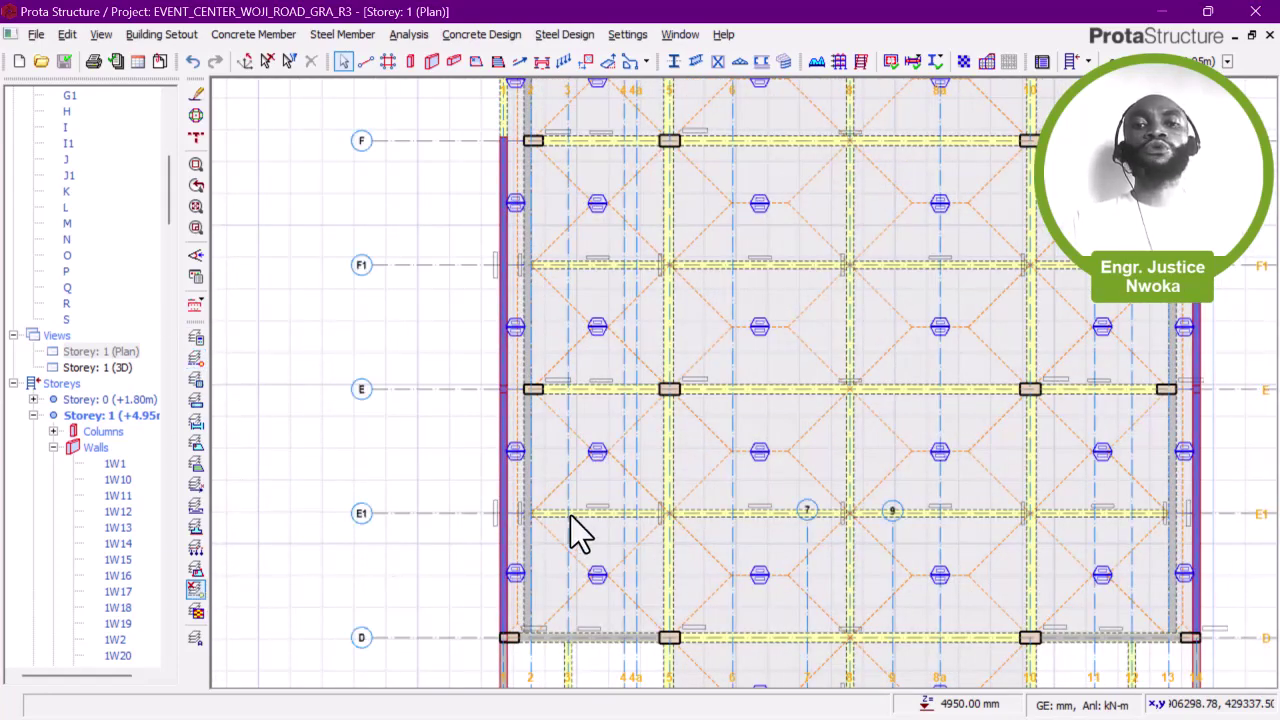
middle_drag(503, 477, 519, 546)
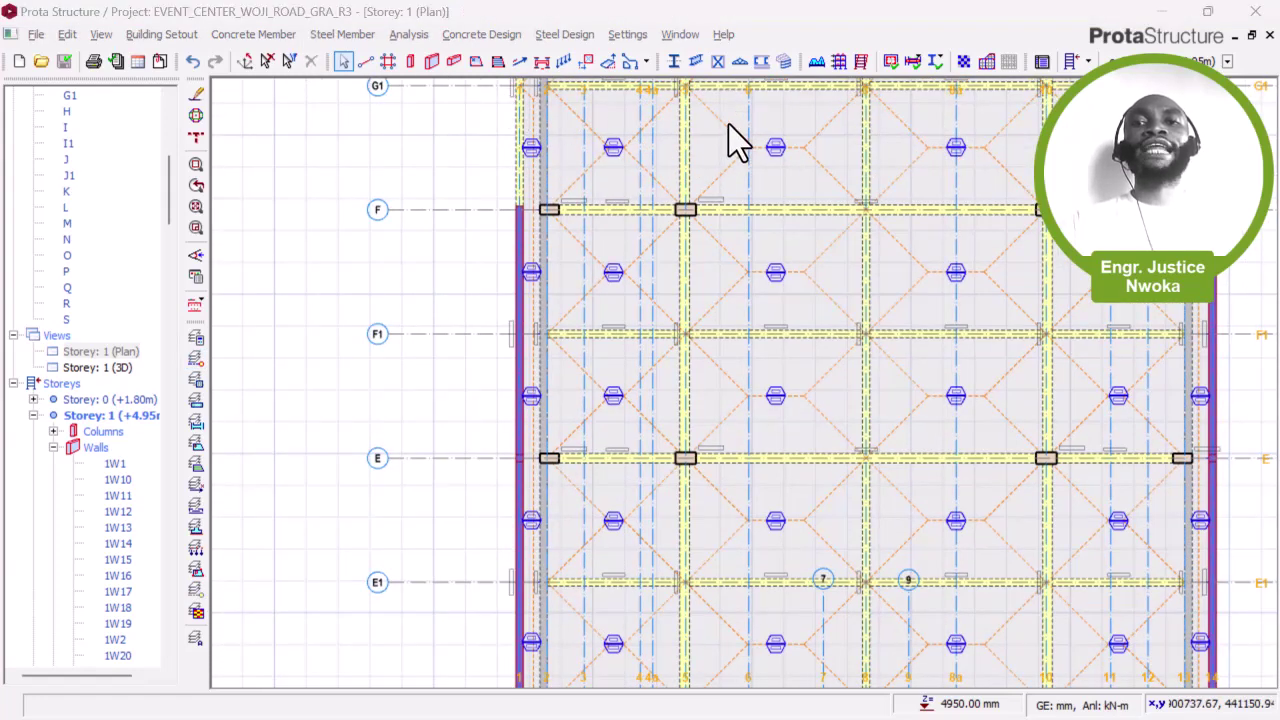
Step: Start a slab line load for dead loads with a magnitude of 1.5 kN/m at both start and end
click(562, 61)
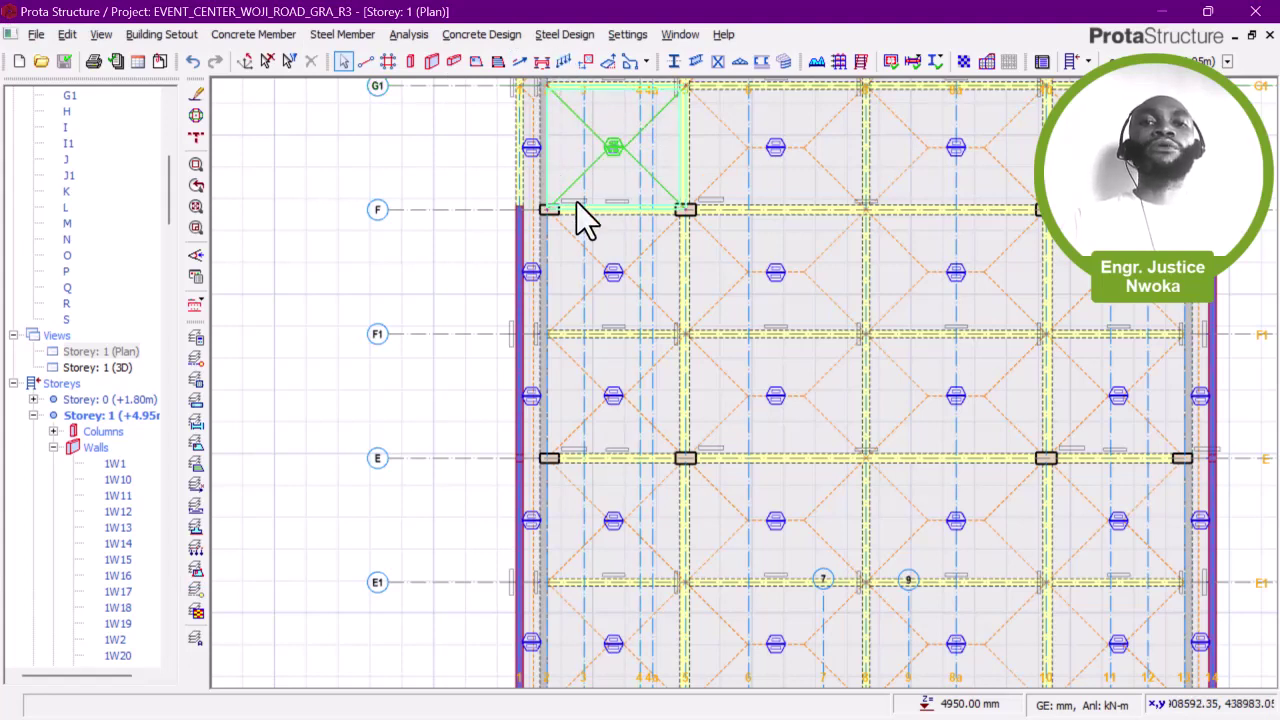
click(545, 112)
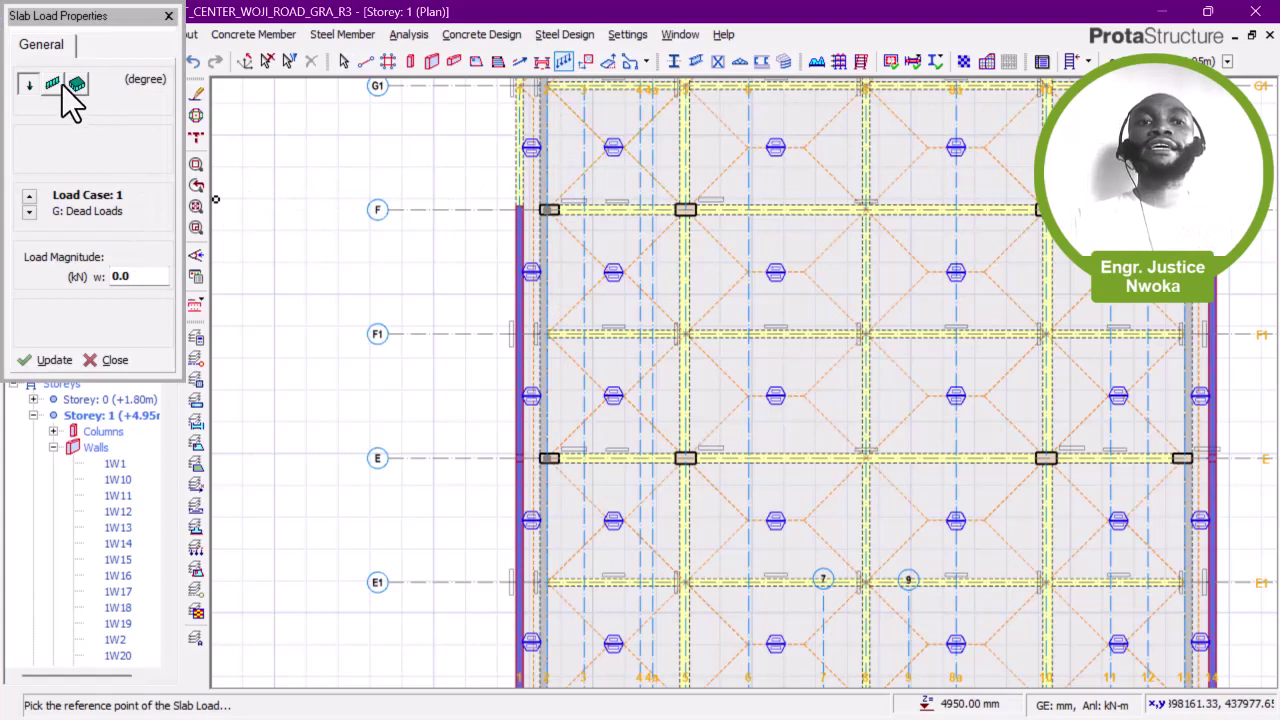
click(60, 86)
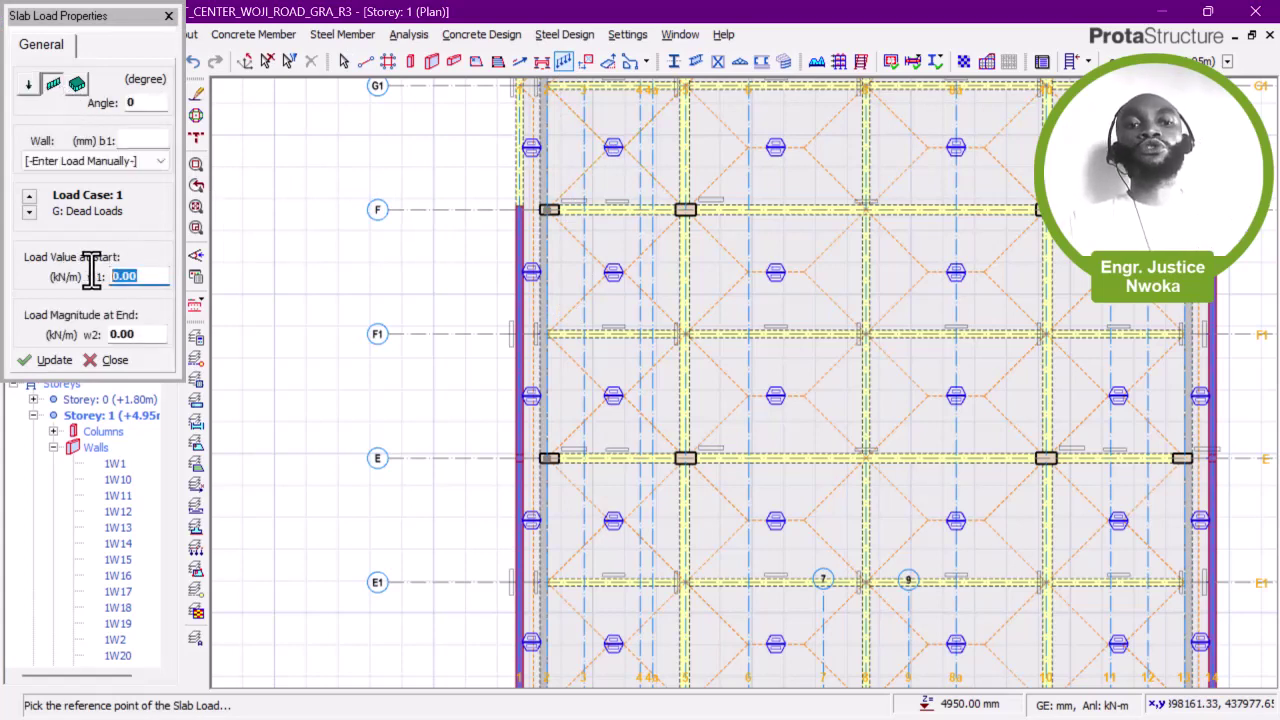
text(1.5)
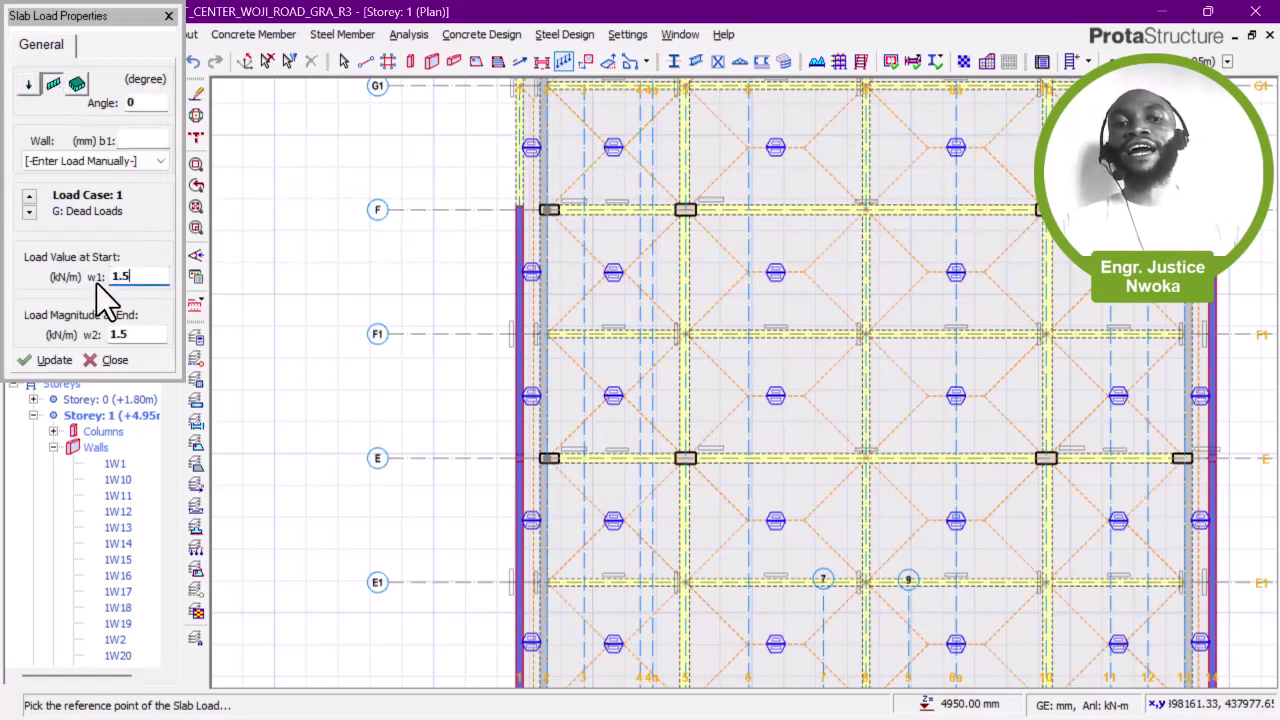
Step: Place the line load along axis 1 from axis D to axis E1 on the edge of slab 1S57, and finish the load command
scroll(510, 275, down, 3)
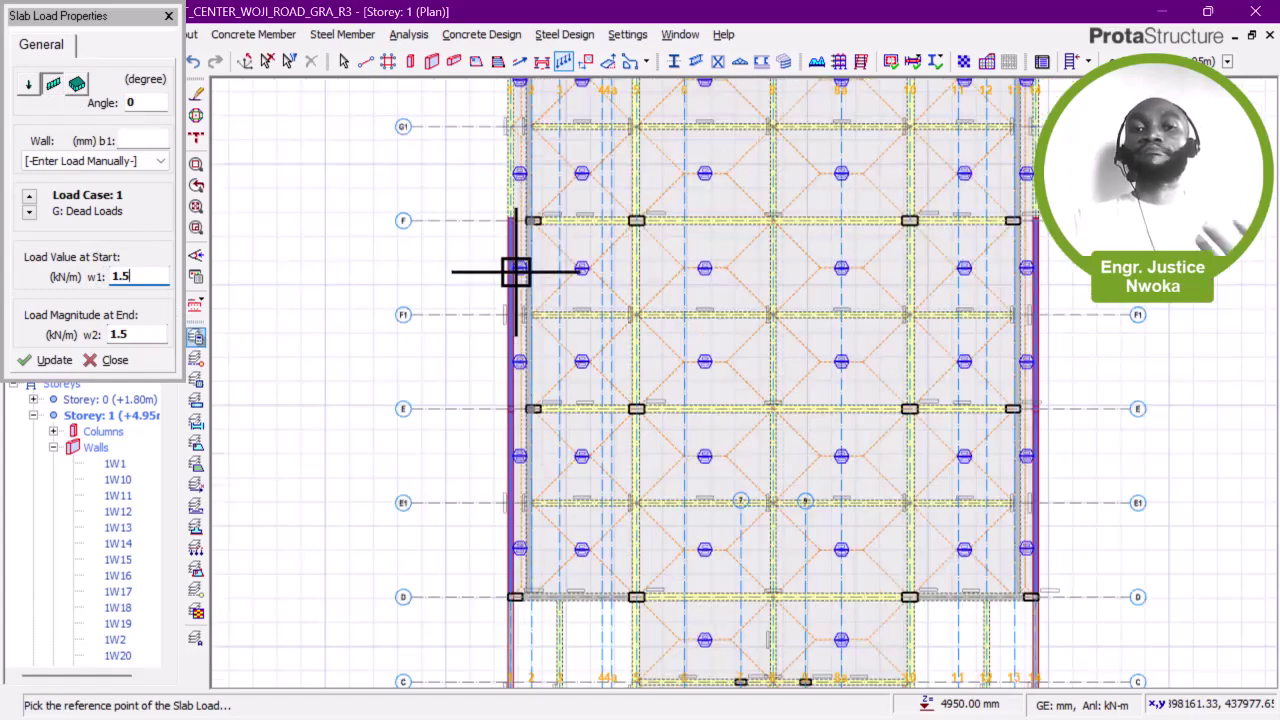
scroll(500, 545, up, 3)
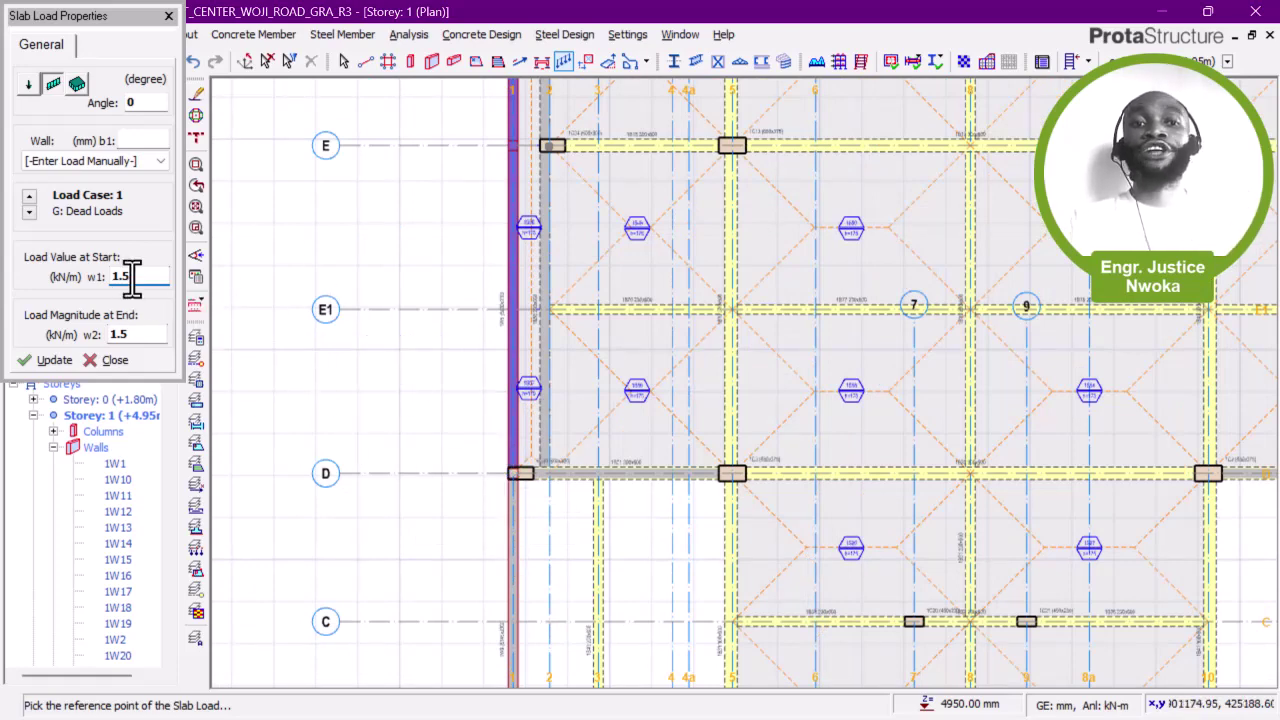
scroll(520, 470, up, 1)
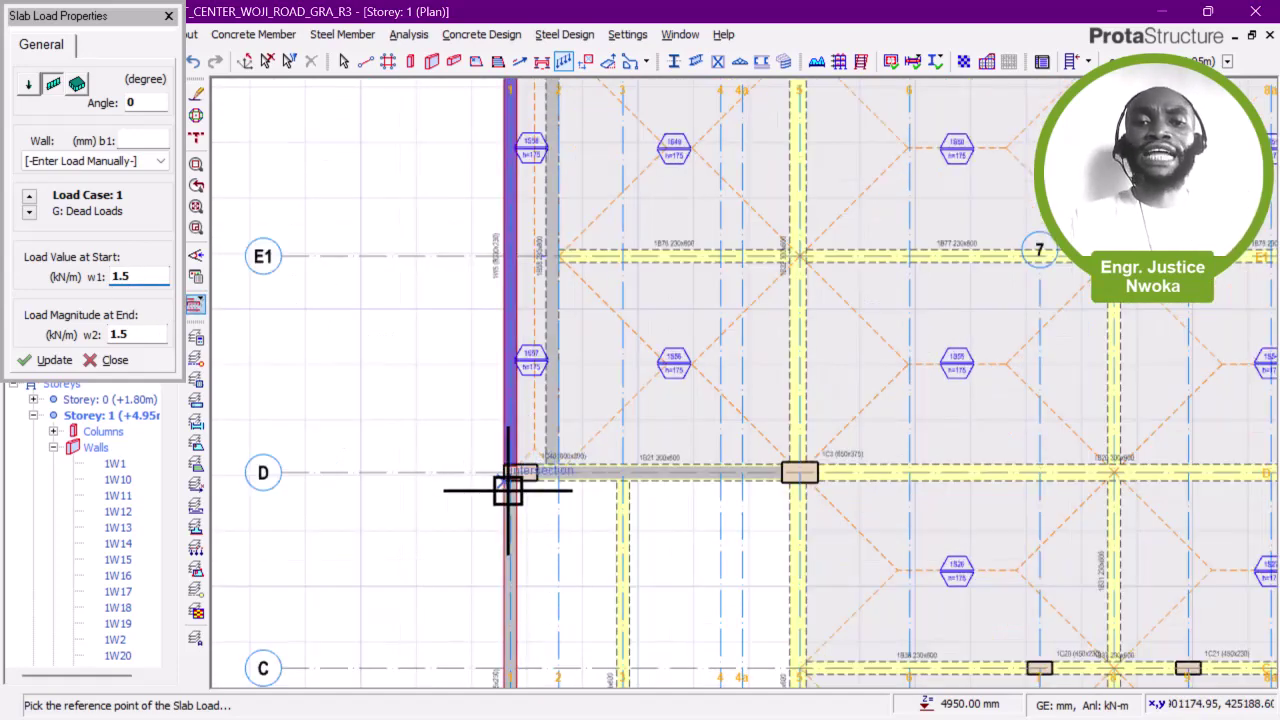
scroll(507, 490, up, 1)
scroll(507, 470, up, 2)
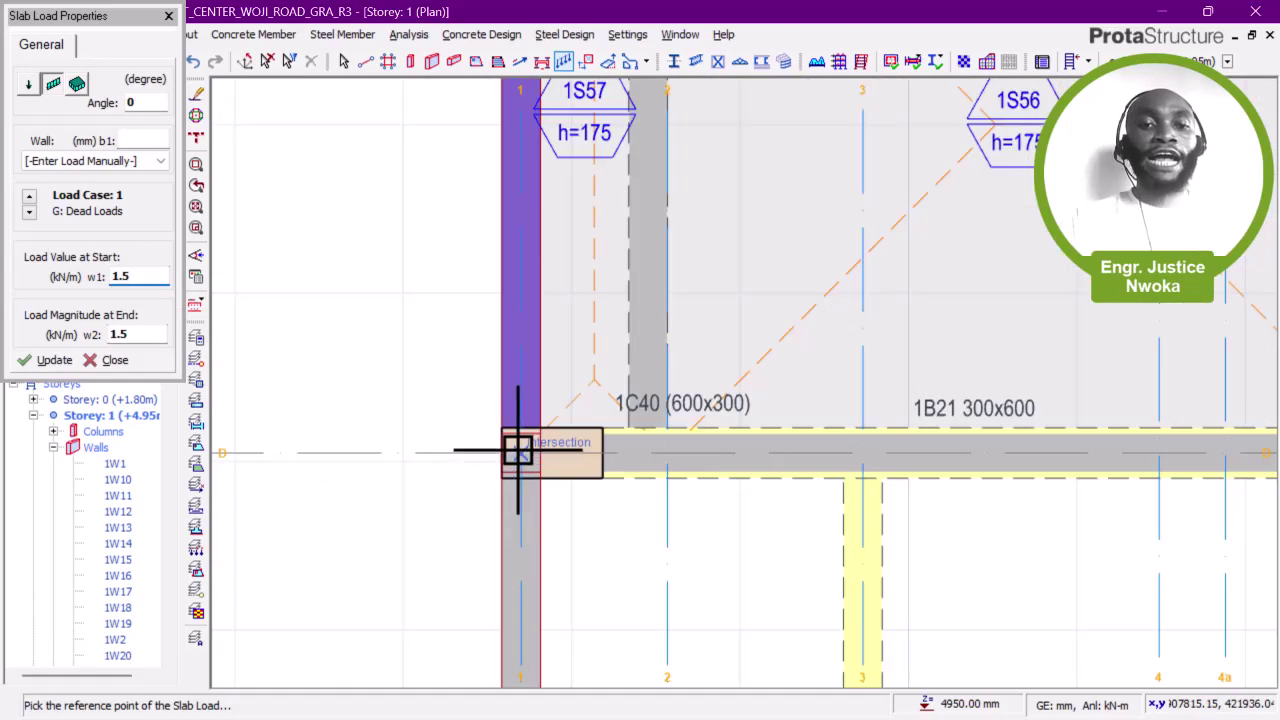
scroll(508, 386, down, 3)
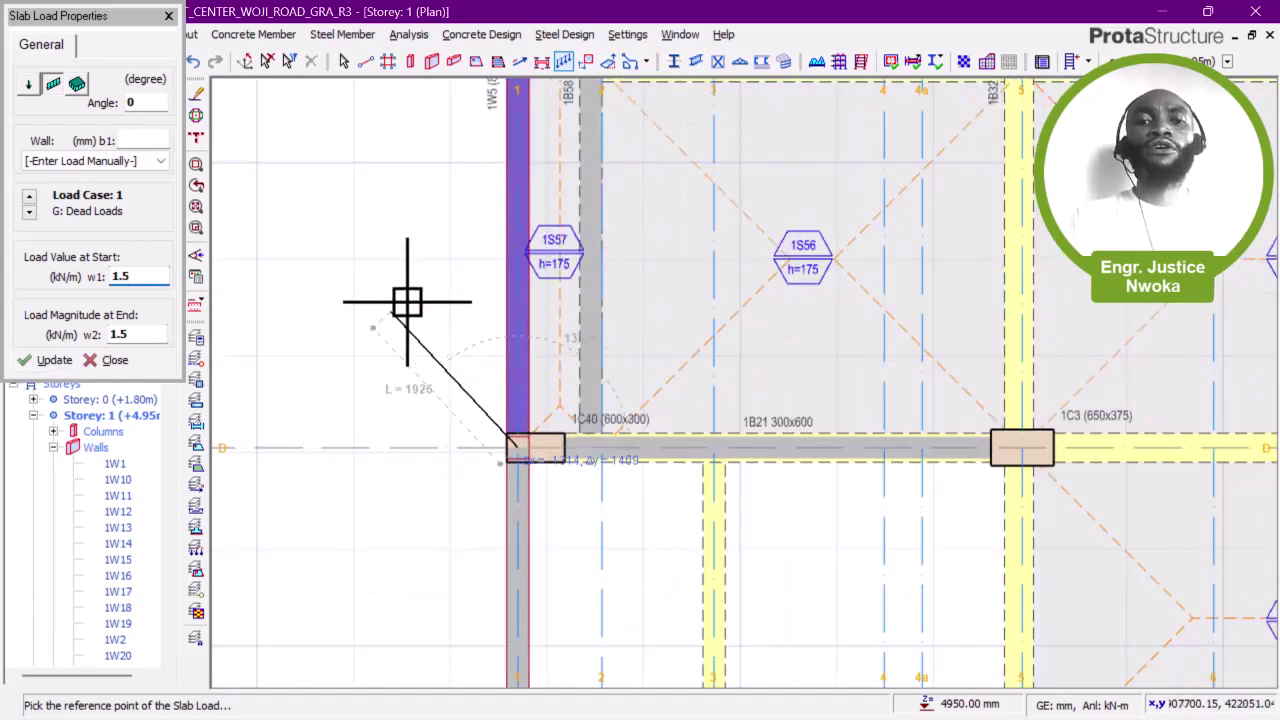
middle_drag(513, 307, 509, 417)
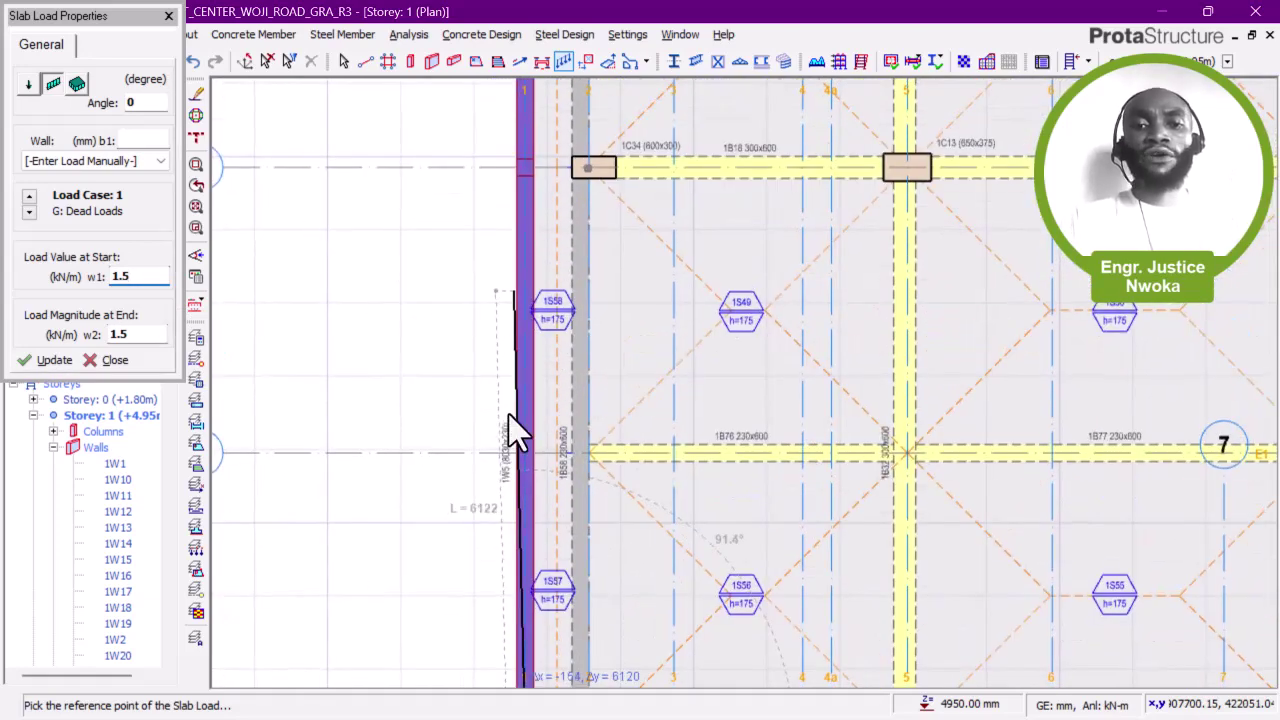
scroll(561, 479, up, 2)
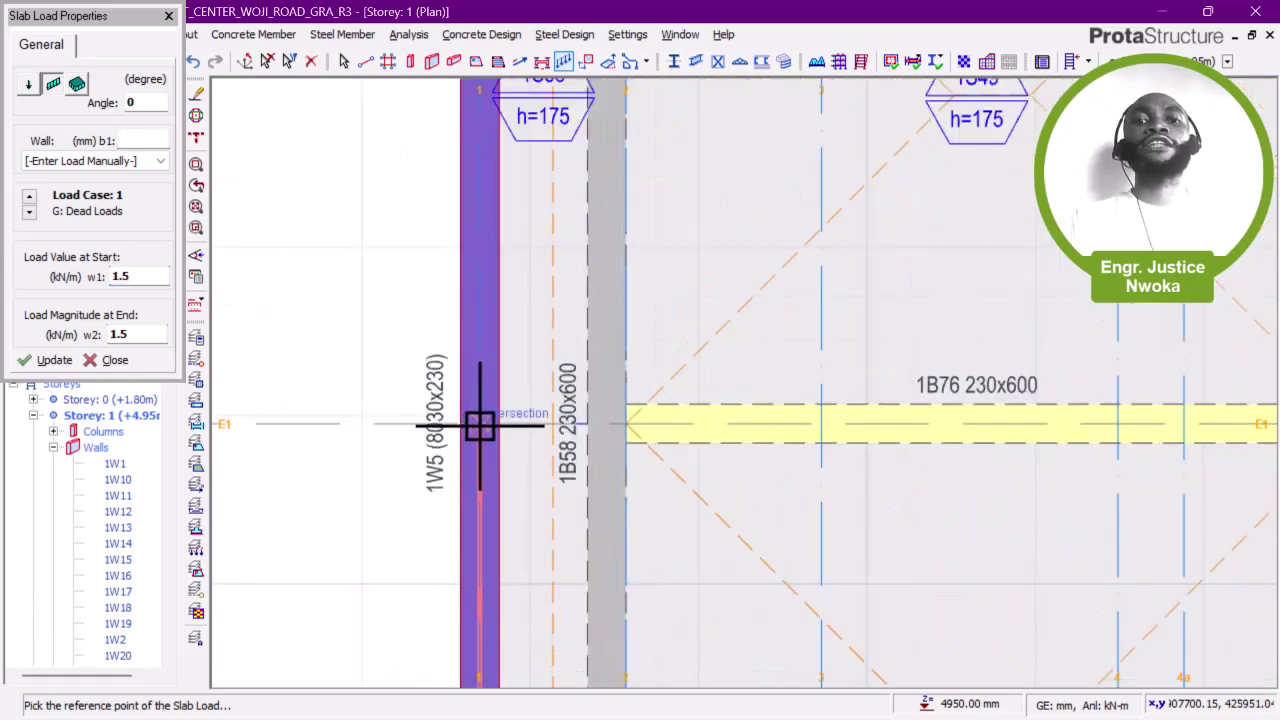
scroll(523, 380, down, 3)
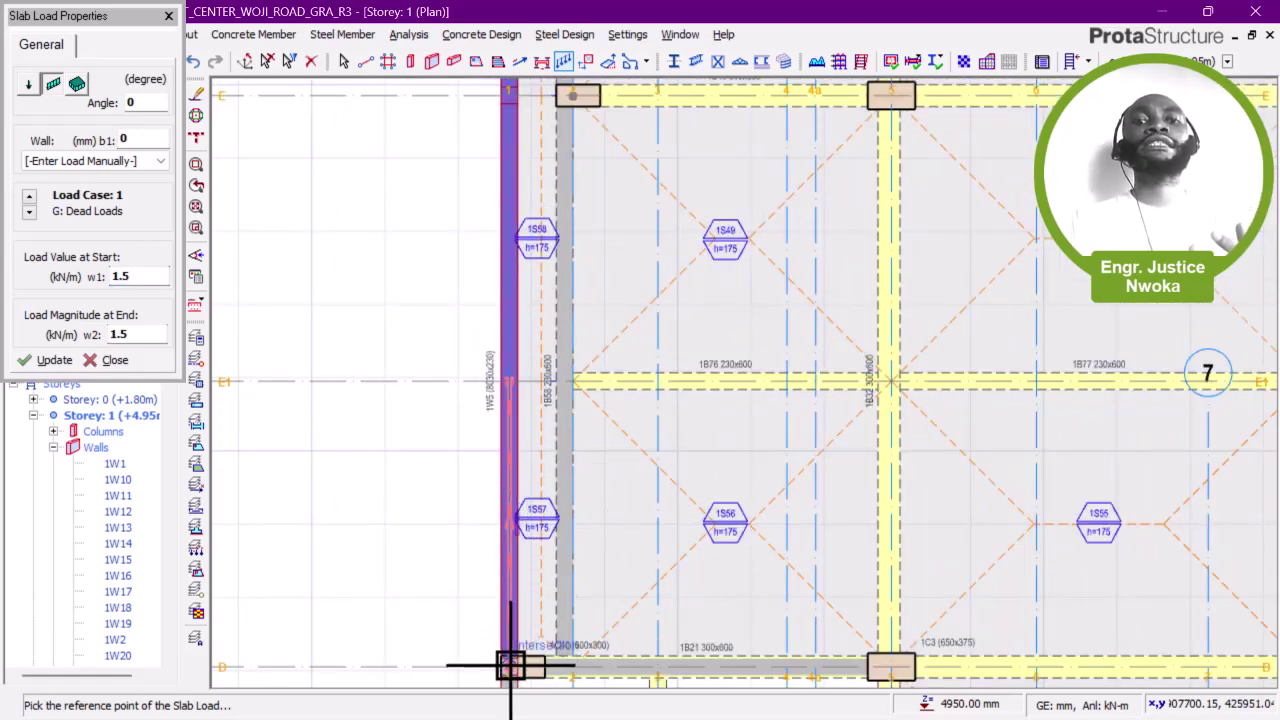
scroll(510, 665, up, 2)
scroll(512, 540, up, 1)
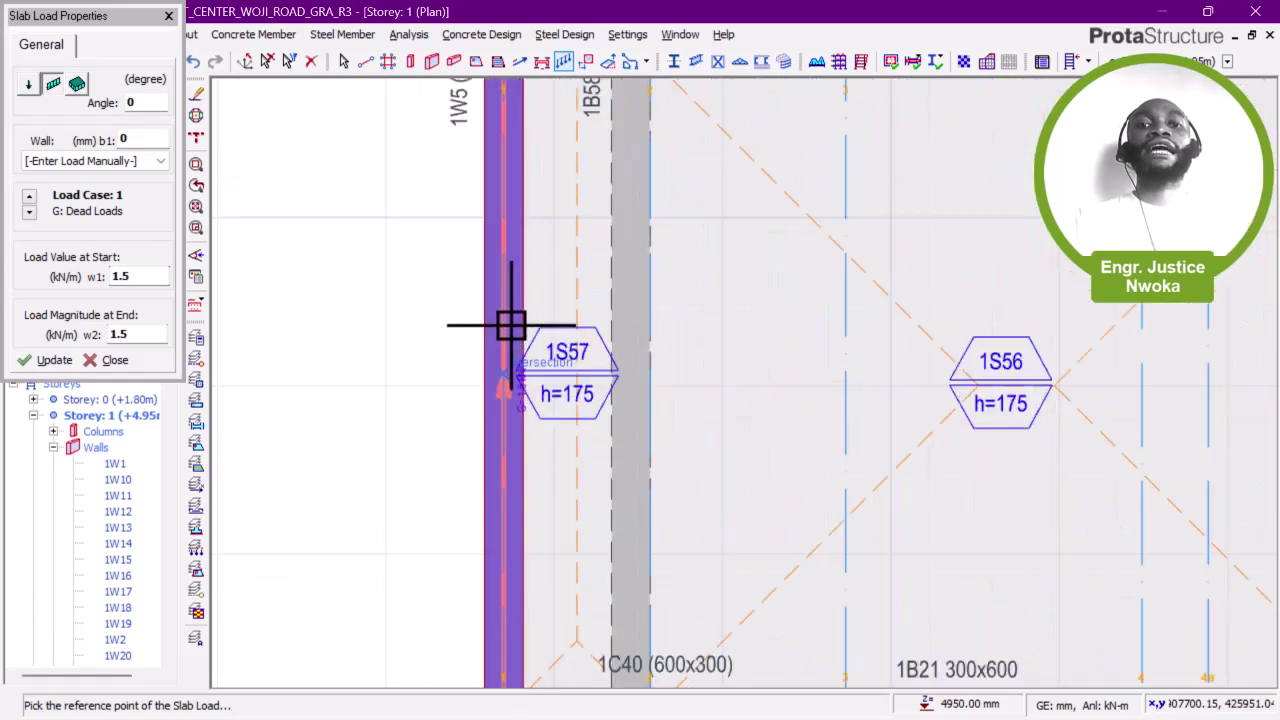
scroll(506, 410, down, 2)
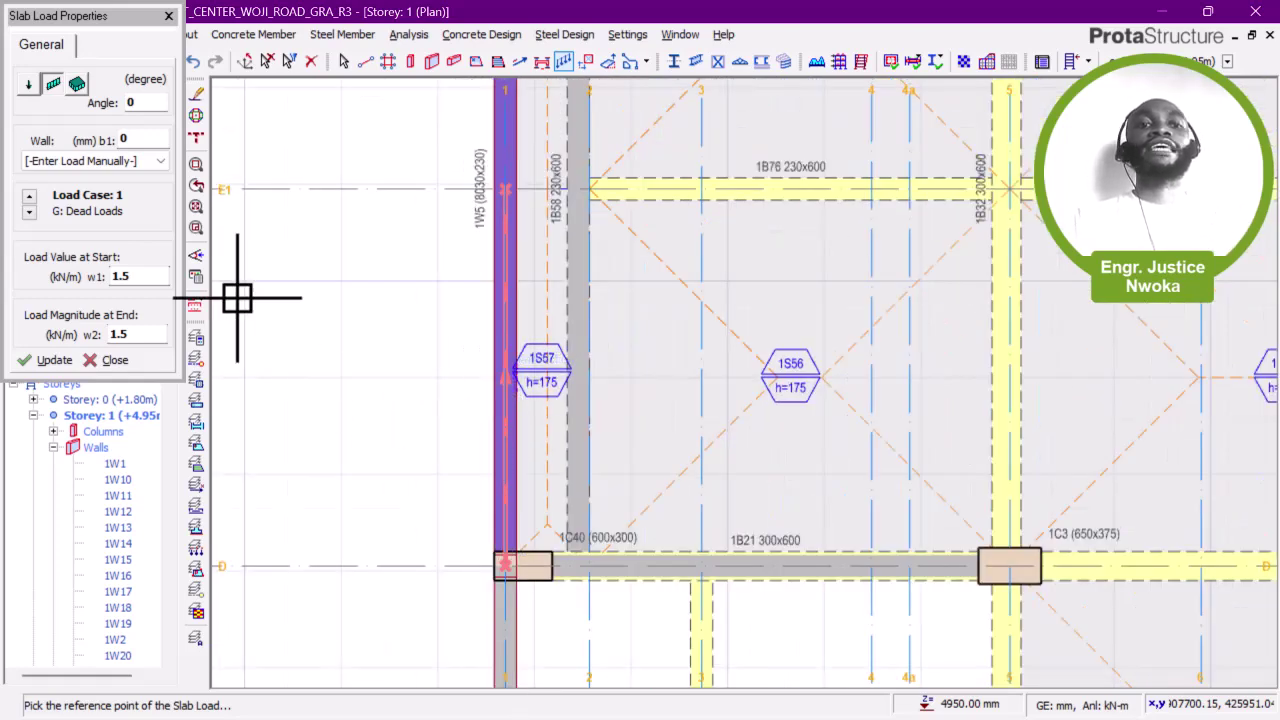
click(168, 16)
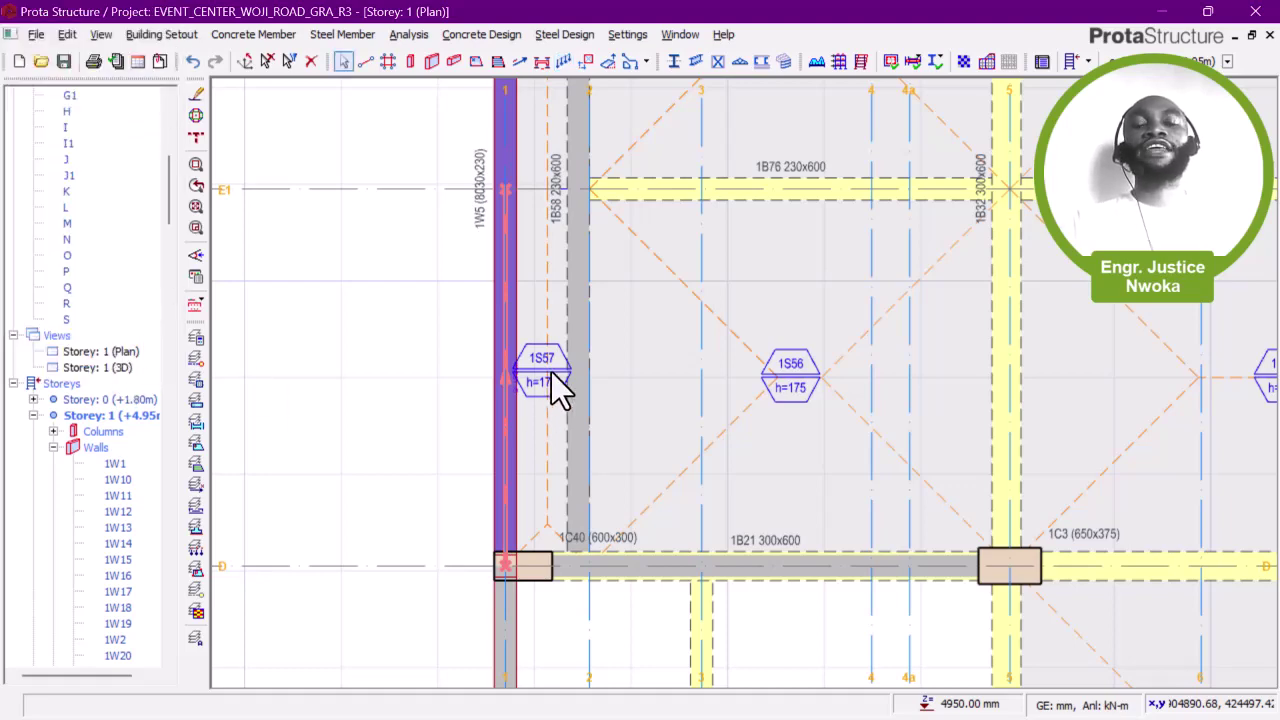
Step: Examine in the 3D view the line load placed on the slab ledge above the basement wall
key(ctrl+Tab)
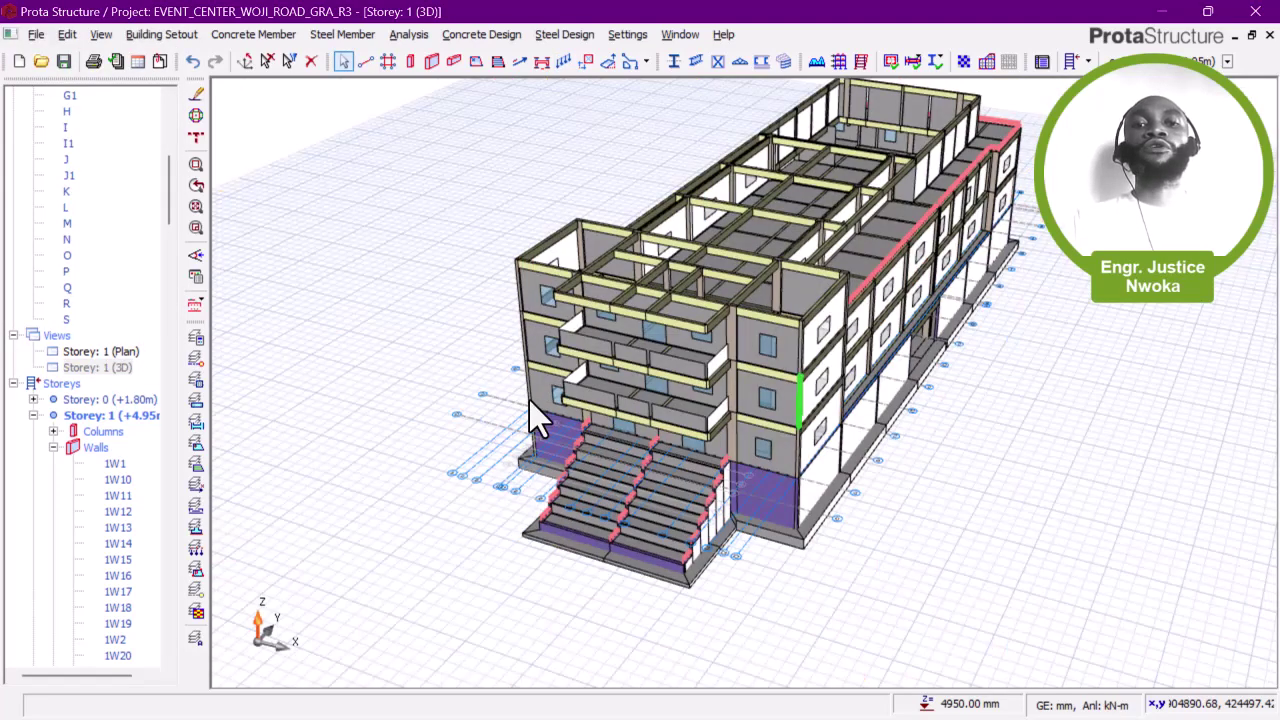
middle_drag(558, 420, 663, 457)
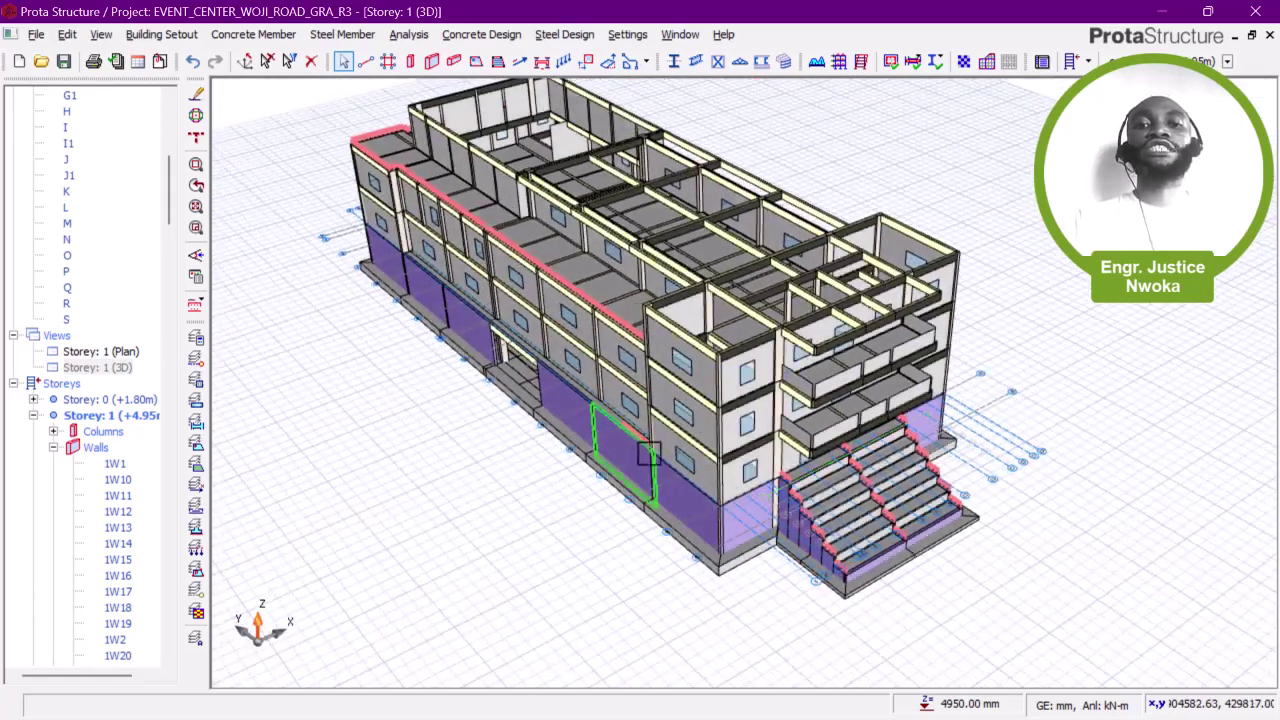
scroll(642, 444, up, 3)
scroll(642, 444, up, 6)
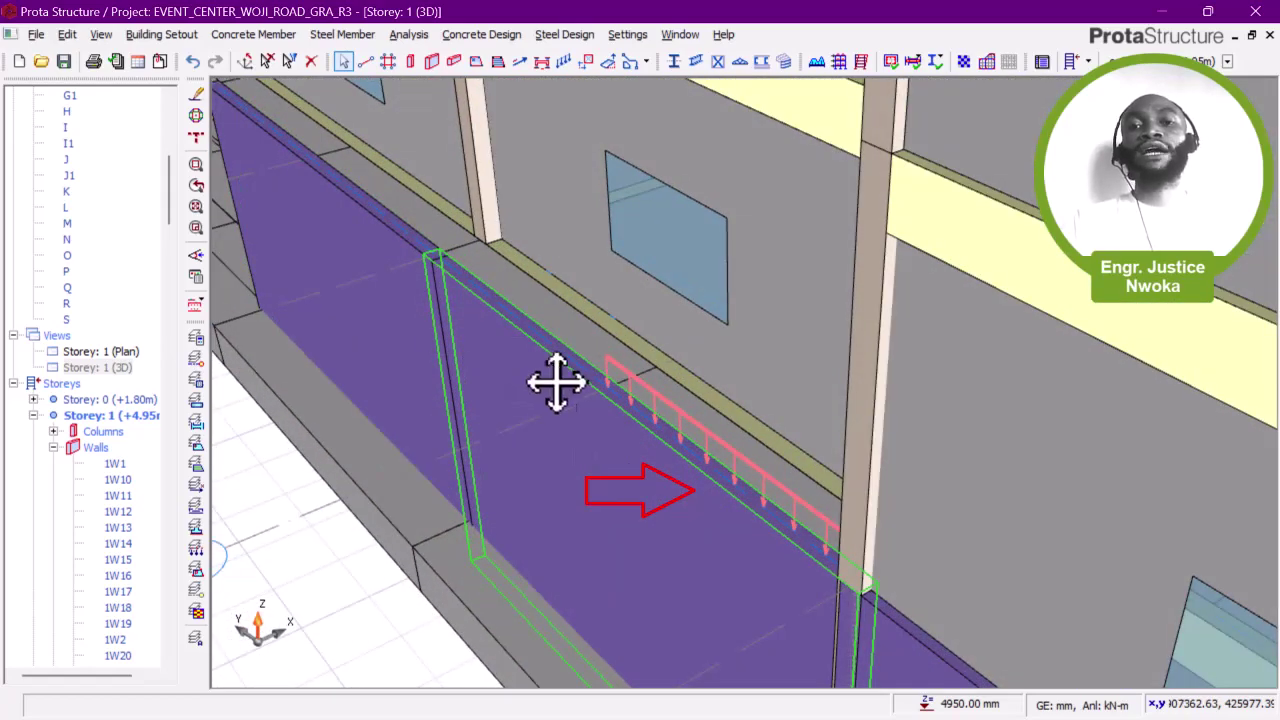
middle_drag(557, 381, 620, 428)
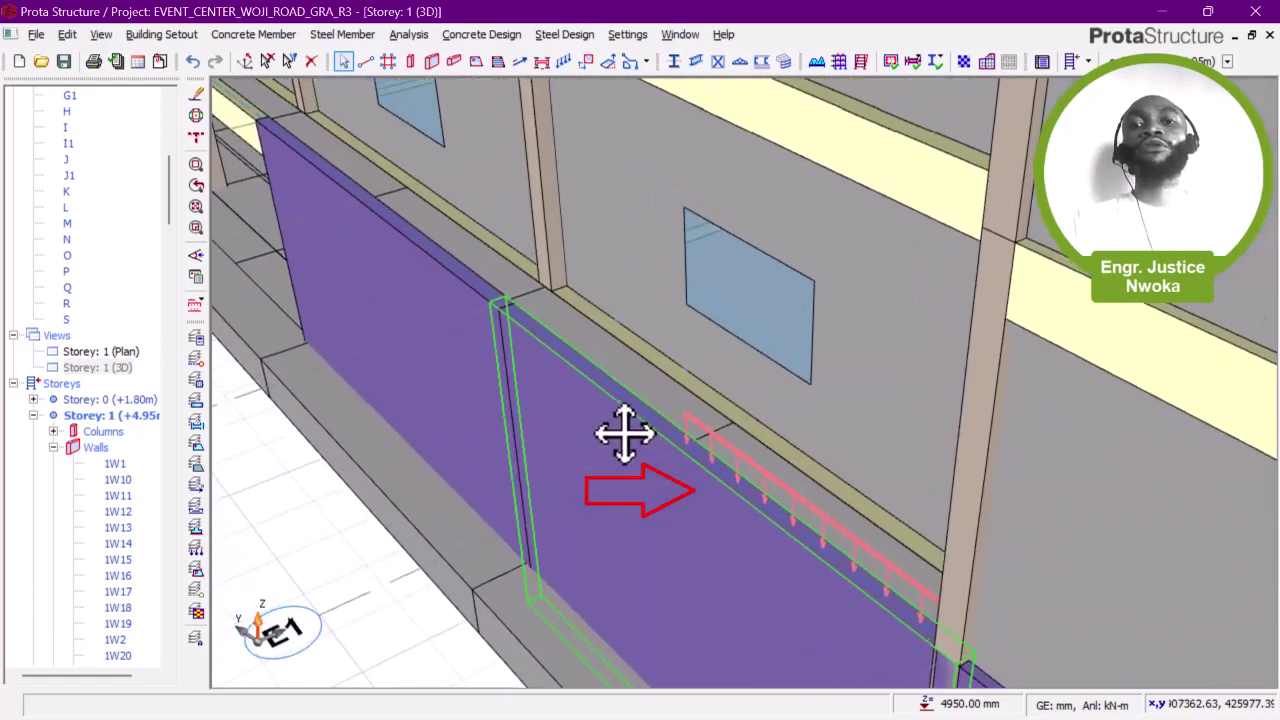
scroll(654, 420, up, 2)
mouse_move(655, 418)
scroll(670, 452, up, 3)
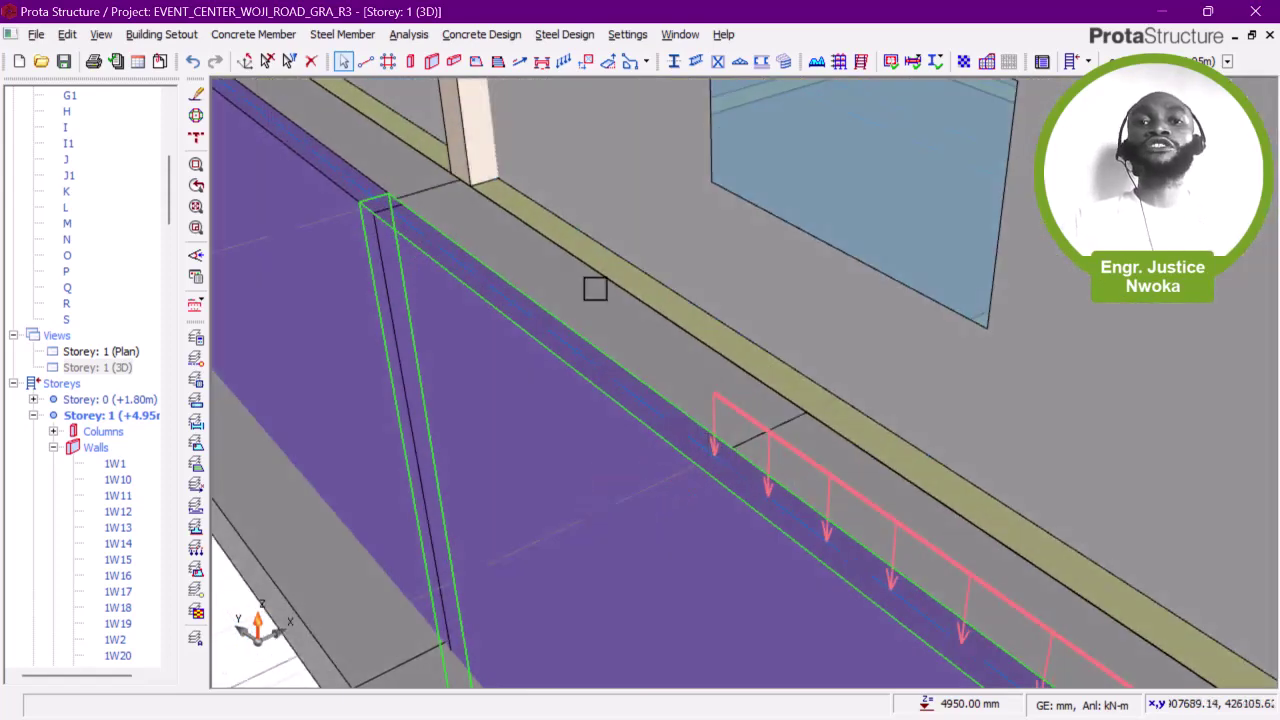
Step: Start another dead-load slab line load in 3D with 1.5 kN/m at both start and end
click(595, 289)
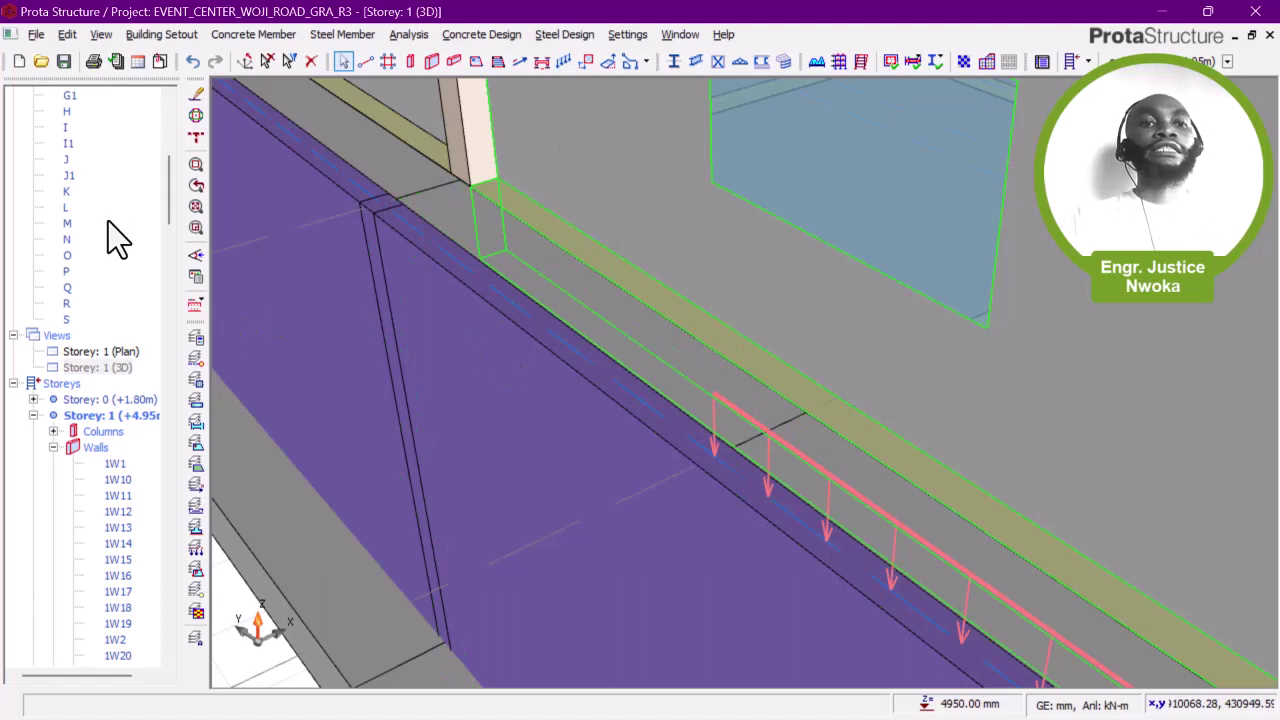
click(53, 83)
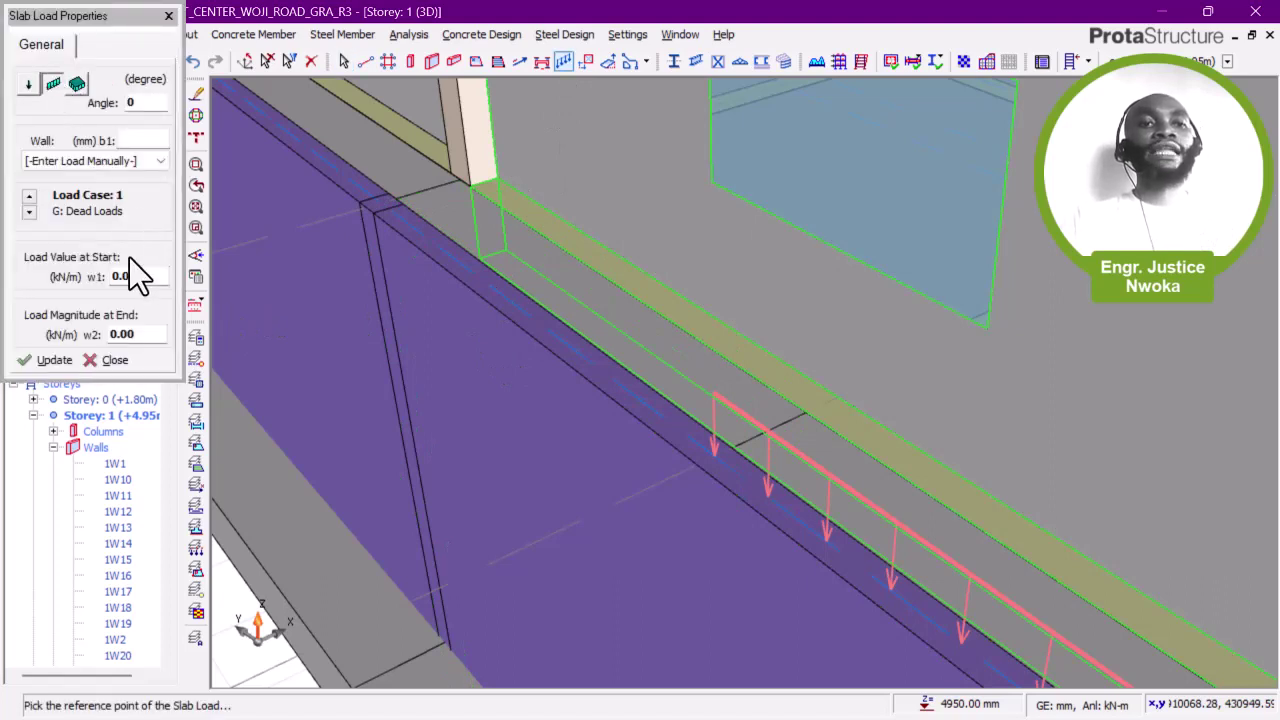
double_click(140, 276)
text(1)
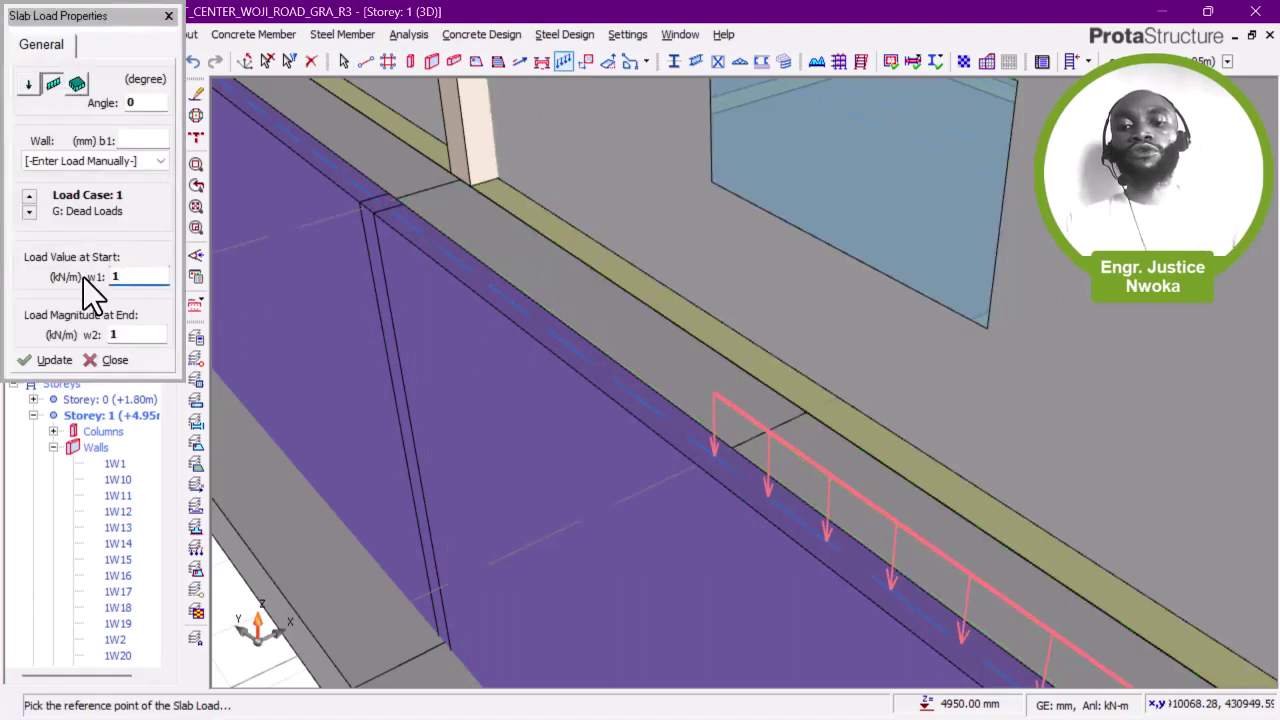
text(.5)
Step: Place the 1.5 kN/m line load along the ledge edge on axis 1, from the end of the existing load at E1 to axis E
scroll(716, 444, up, 1)
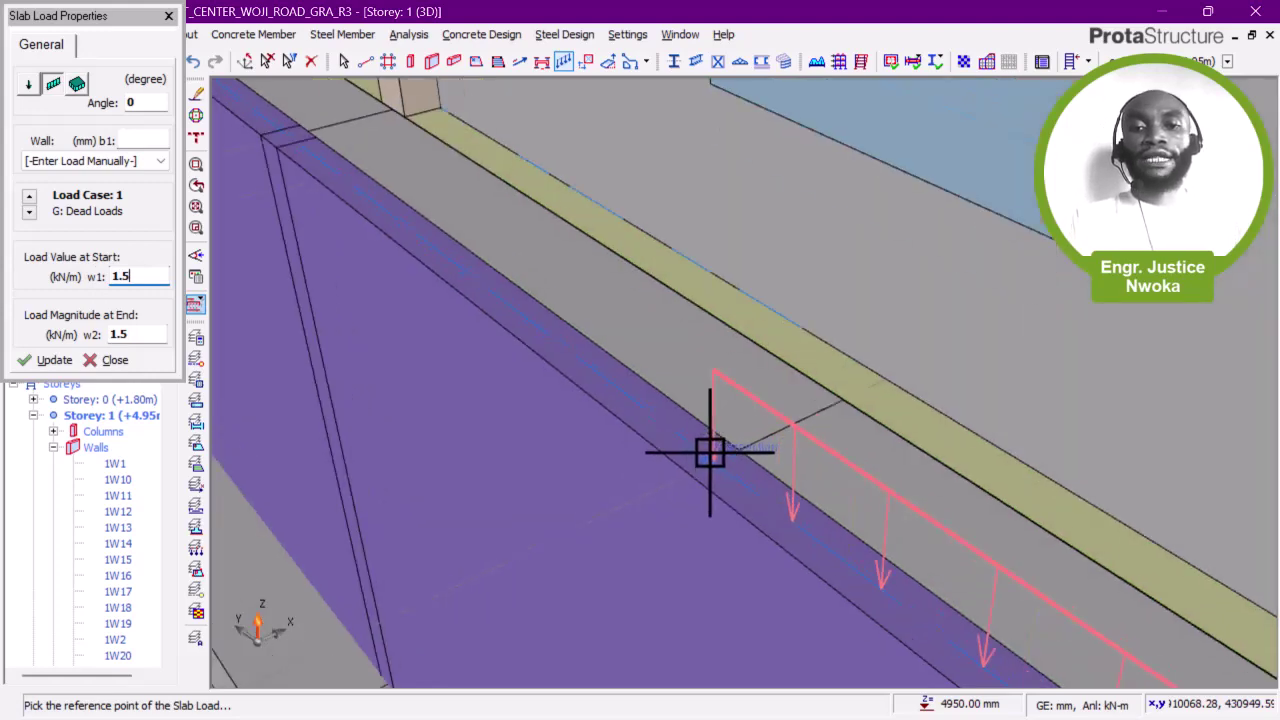
click(711, 452)
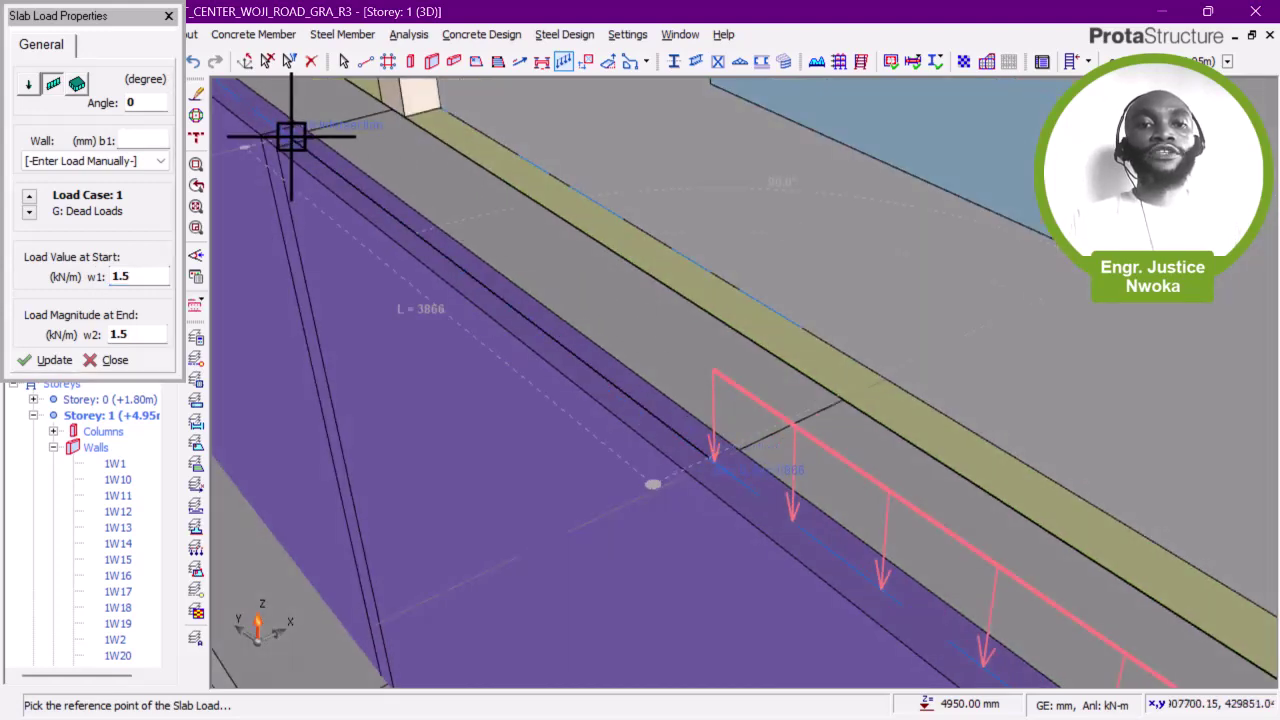
click(285, 135)
scroll(866, 480, down, 1)
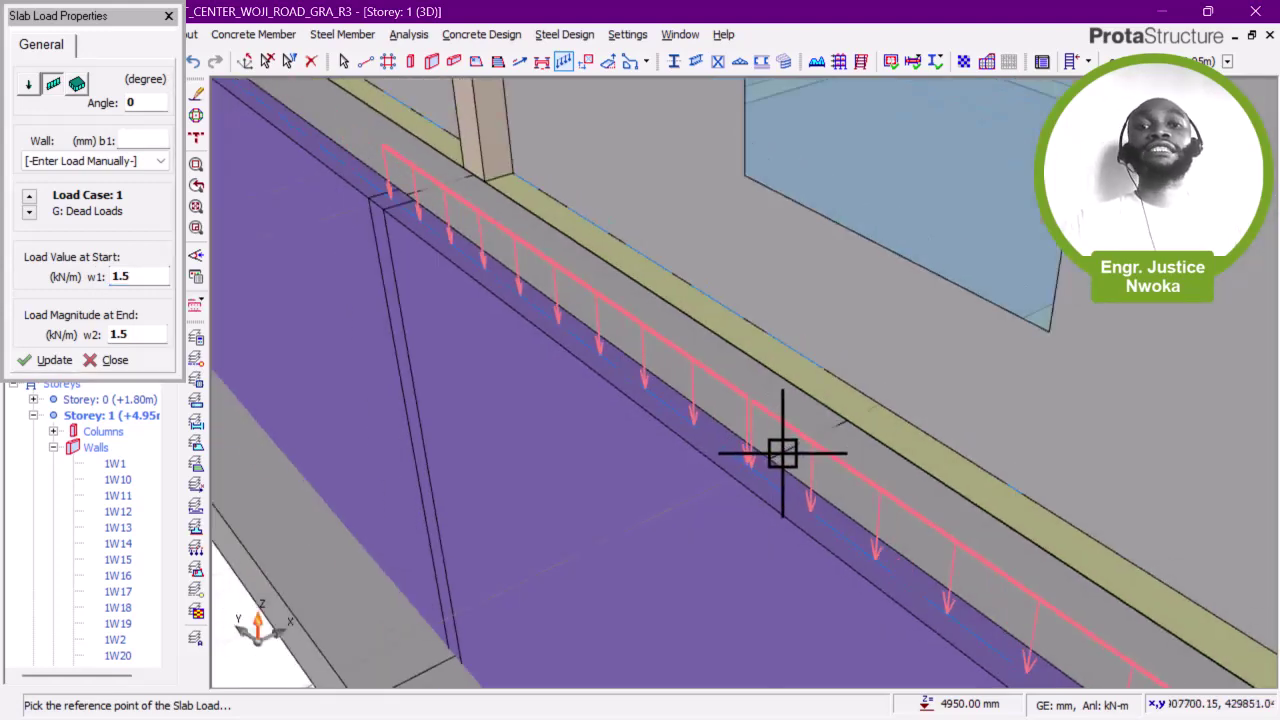
Step: Continue the 1.5 kN/m line load along the ledge edge on axis 1 from axis E to axis F1
middle_drag(623, 362, 908, 588)
scroll(674, 400, up, 2)
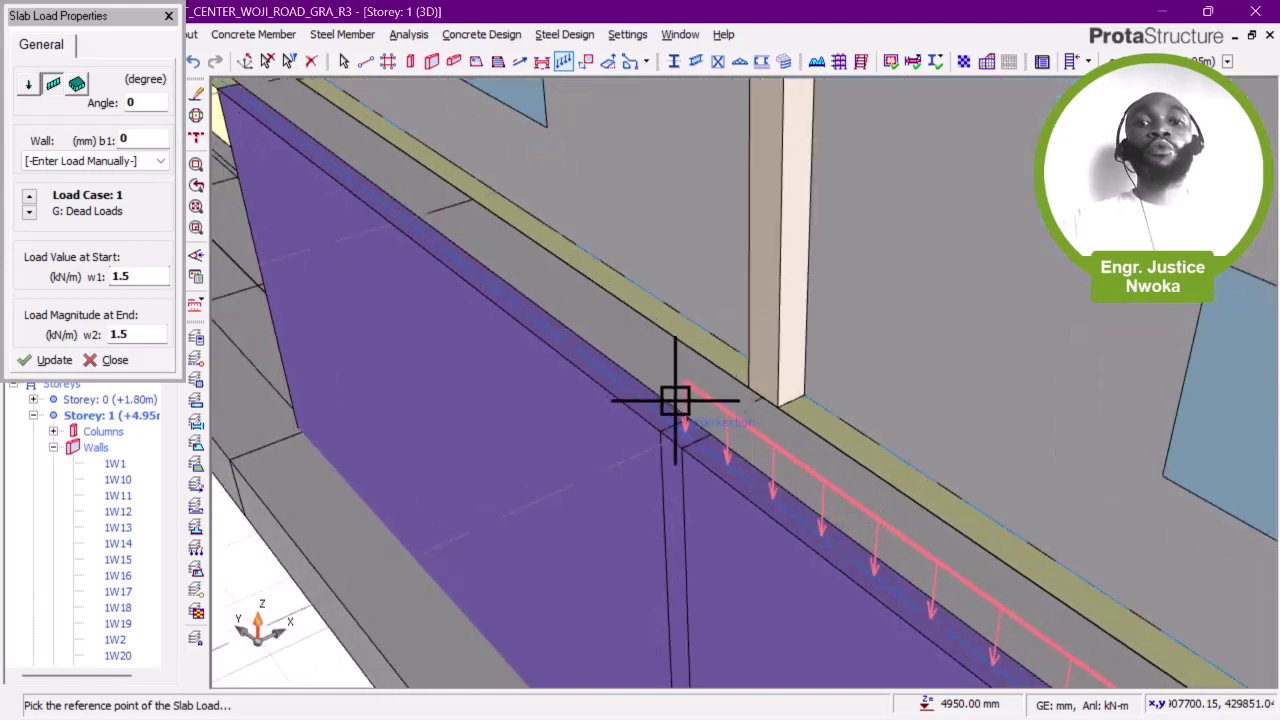
scroll(707, 443, down, 1)
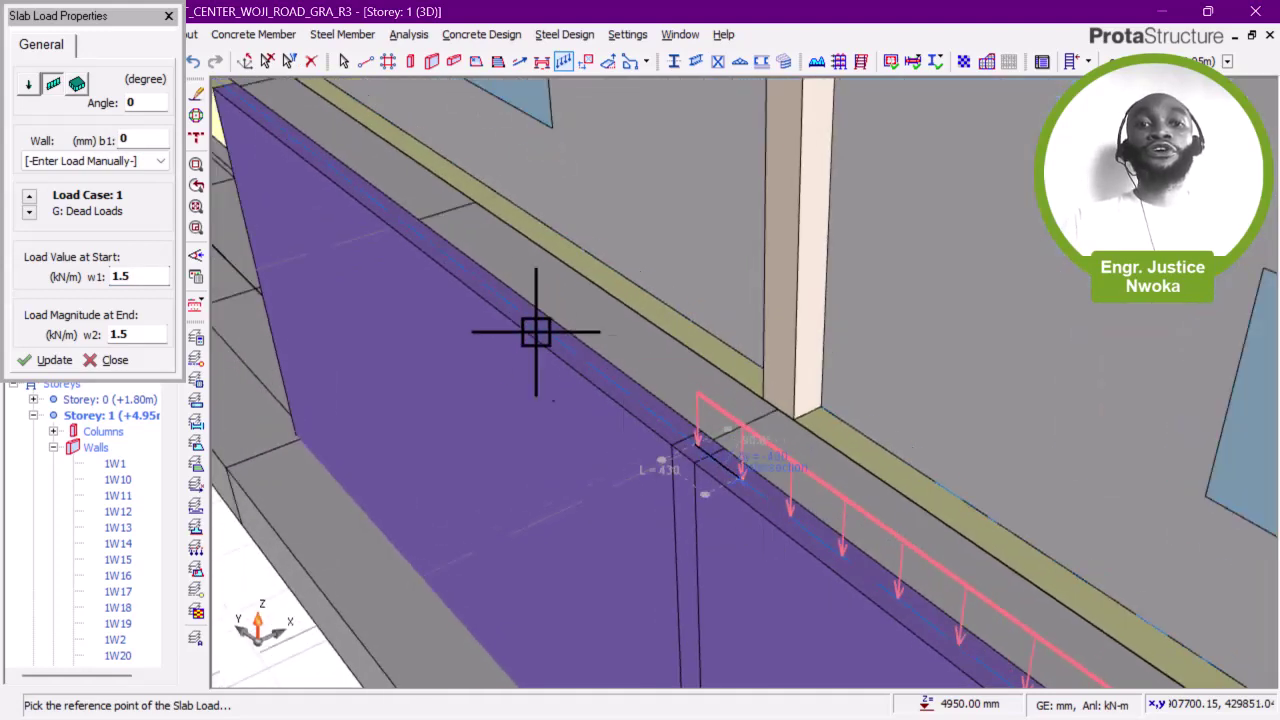
scroll(405, 221, up, 1)
click(408, 240)
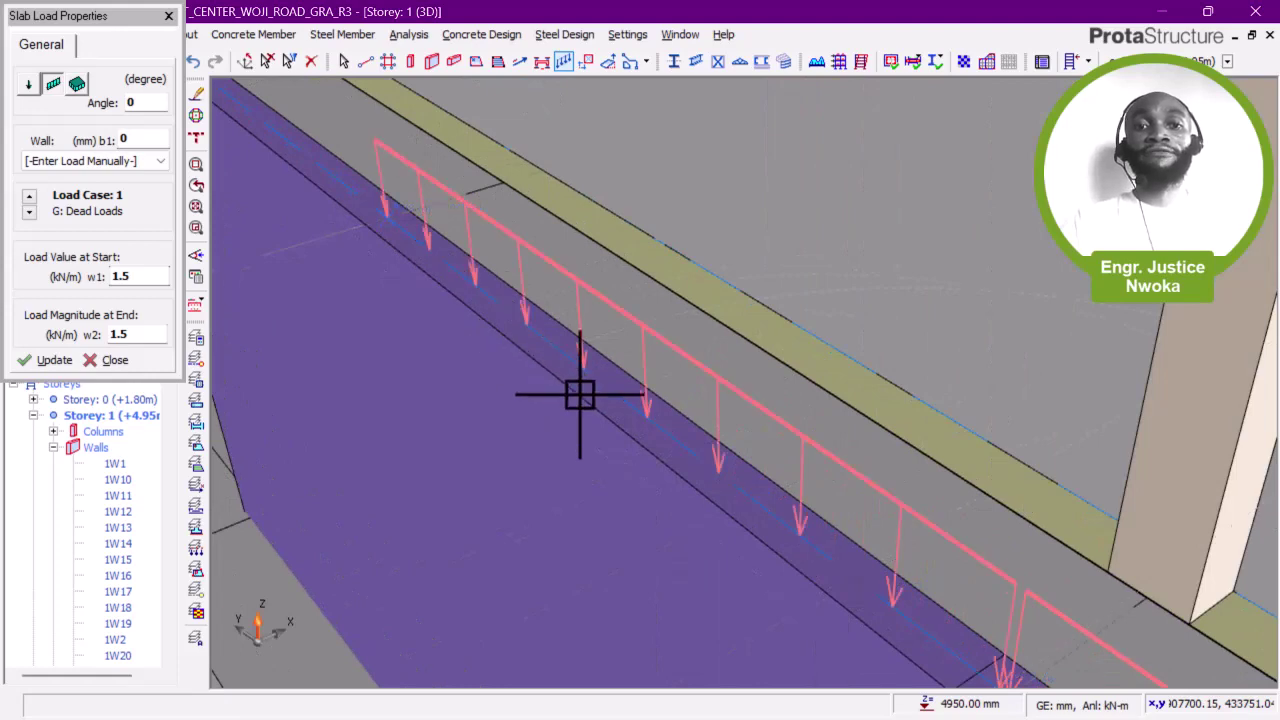
Step: Continue the 1.5 kN/m line load along the ledge edge on axis 1 up to the wall end beside the opening
scroll(634, 394, down, 4)
scroll(519, 341, up, 3)
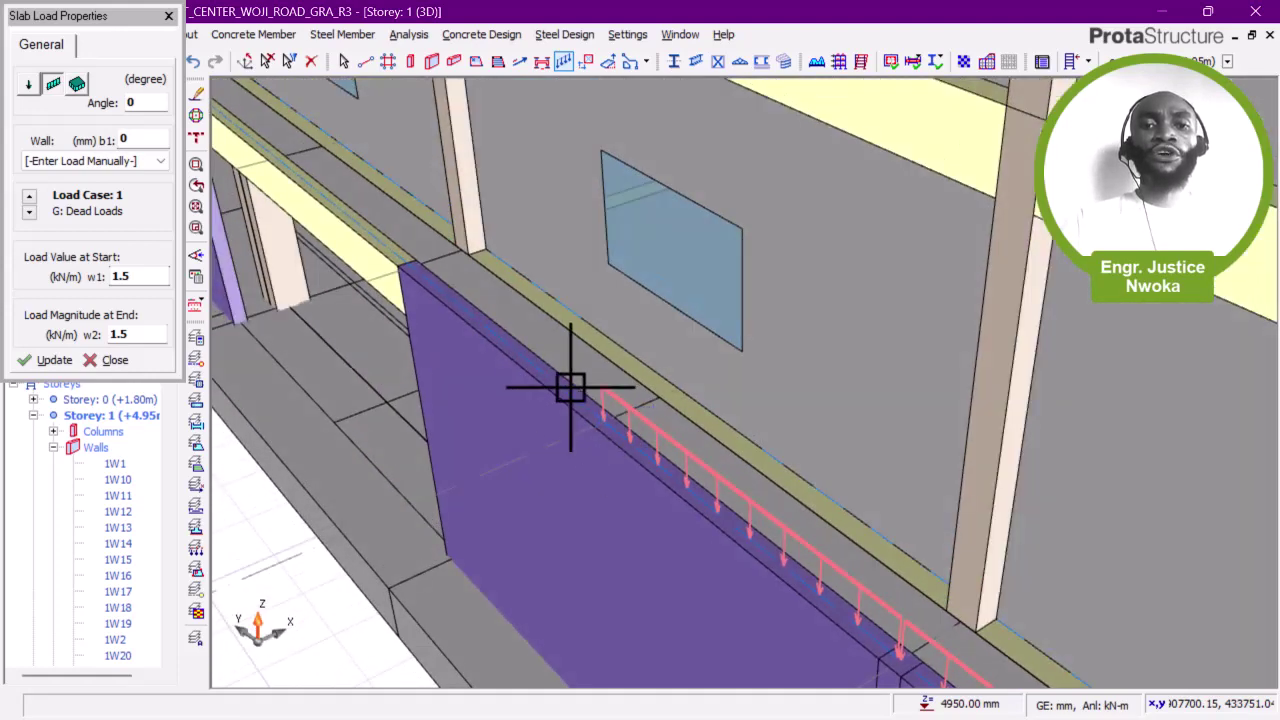
click(631, 449)
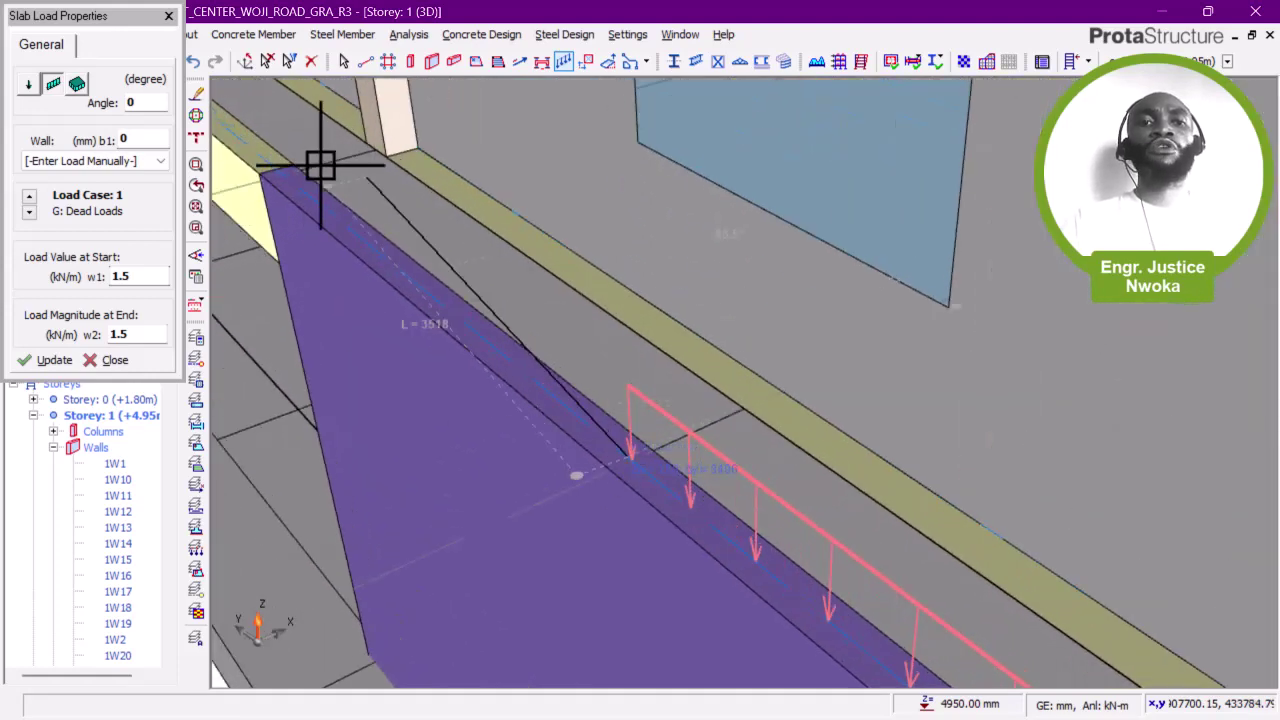
click(287, 176)
scroll(818, 468, down, 1)
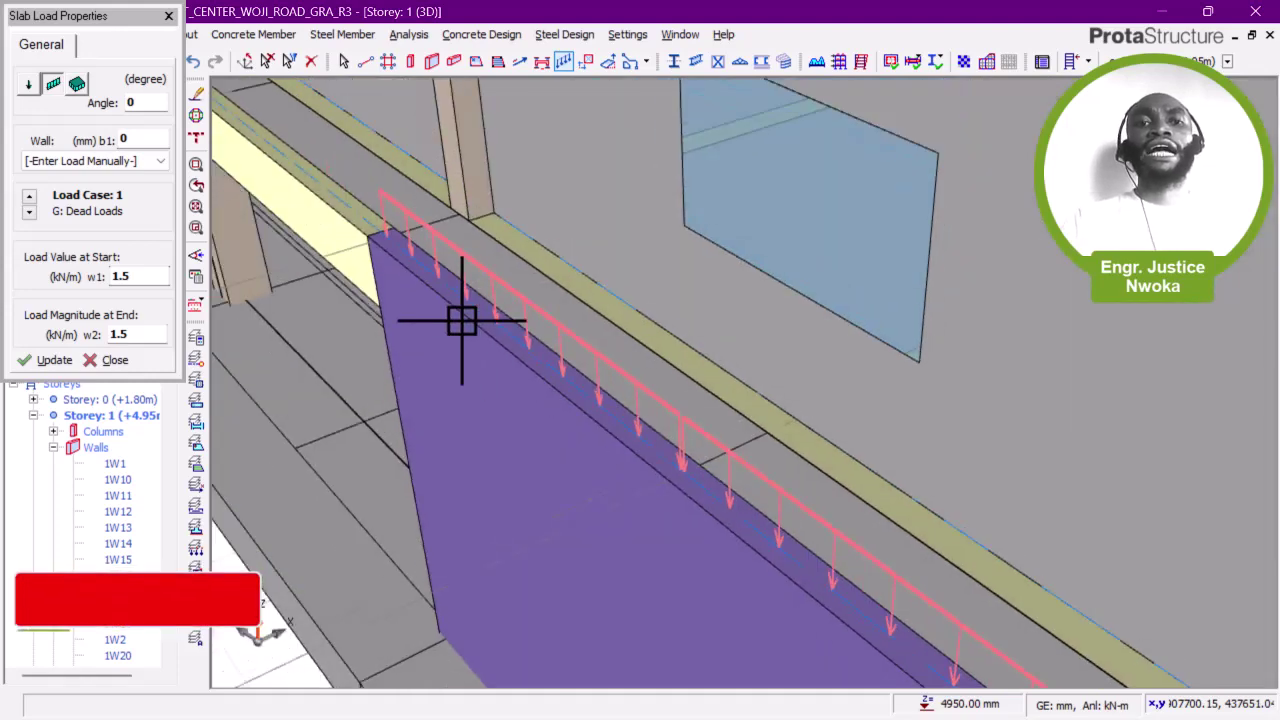
Step: Try one continuous 1.5 kN/m line load over the beam across the opening, and undo it
scroll(703, 506, down, 1)
middle_drag(449, 305, 794, 560)
scroll(783, 540, up, 1)
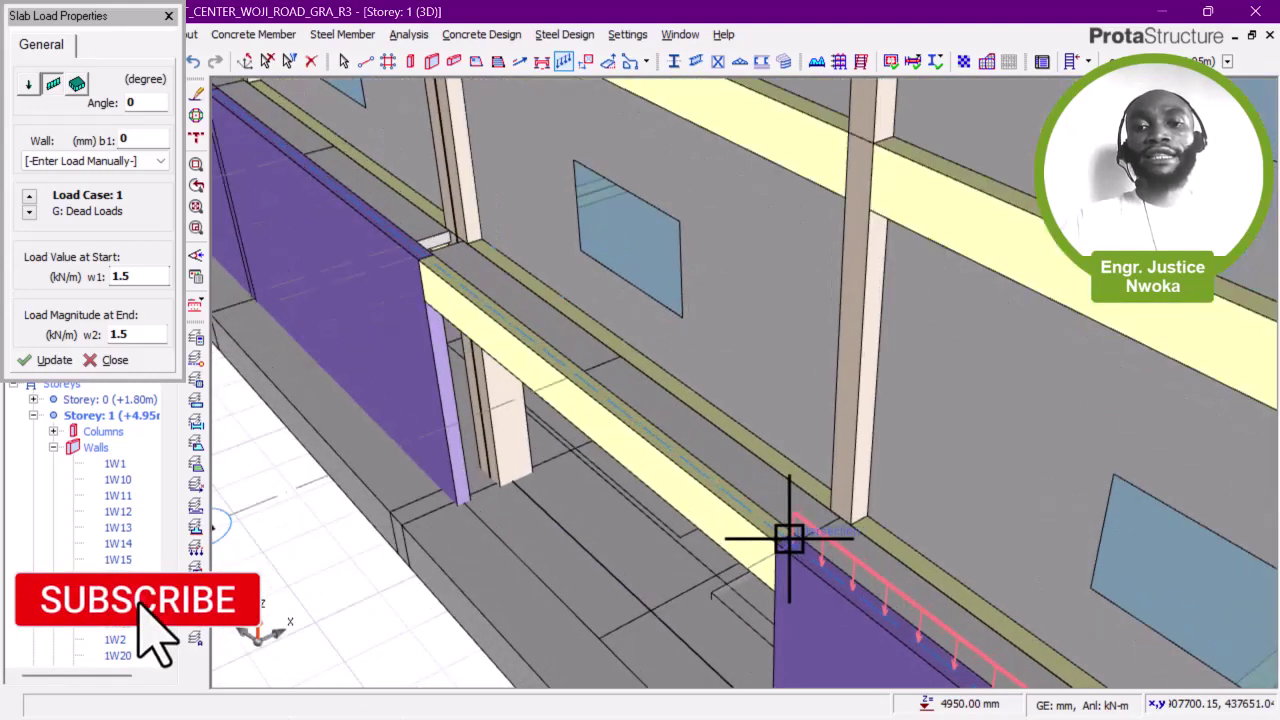
click(788, 535)
scroll(443, 229, up, 4)
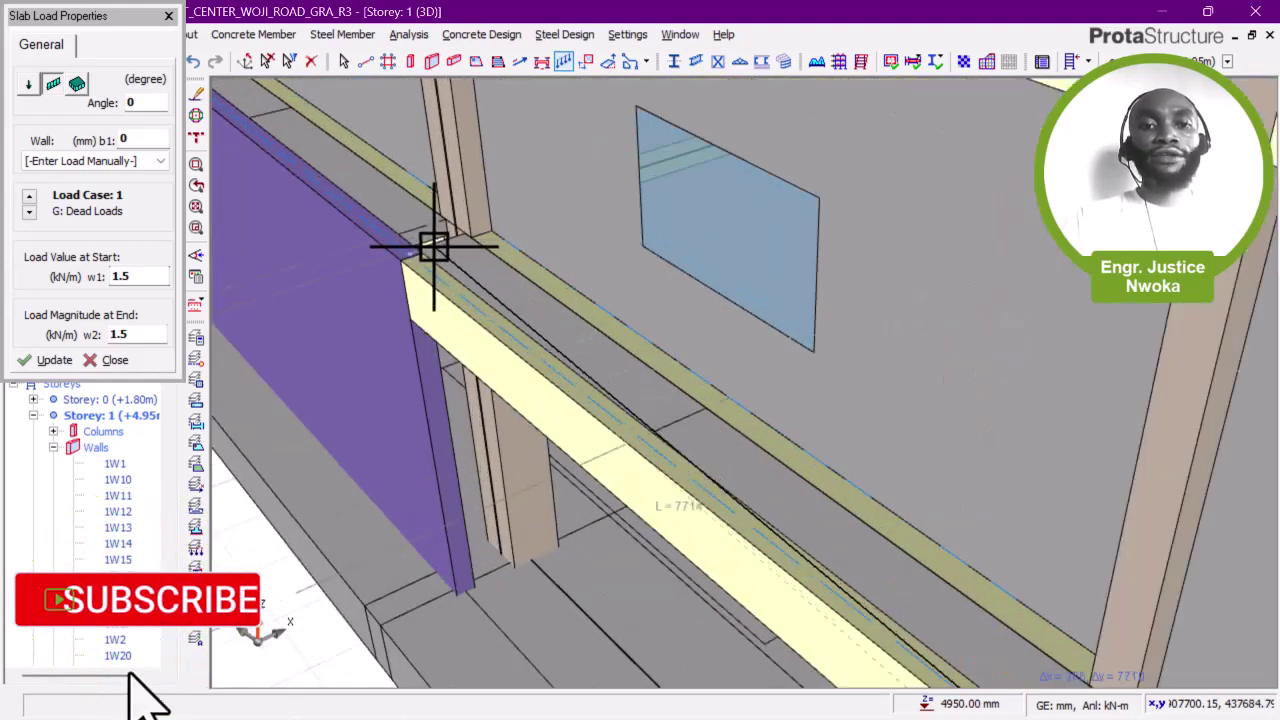
click(402, 260)
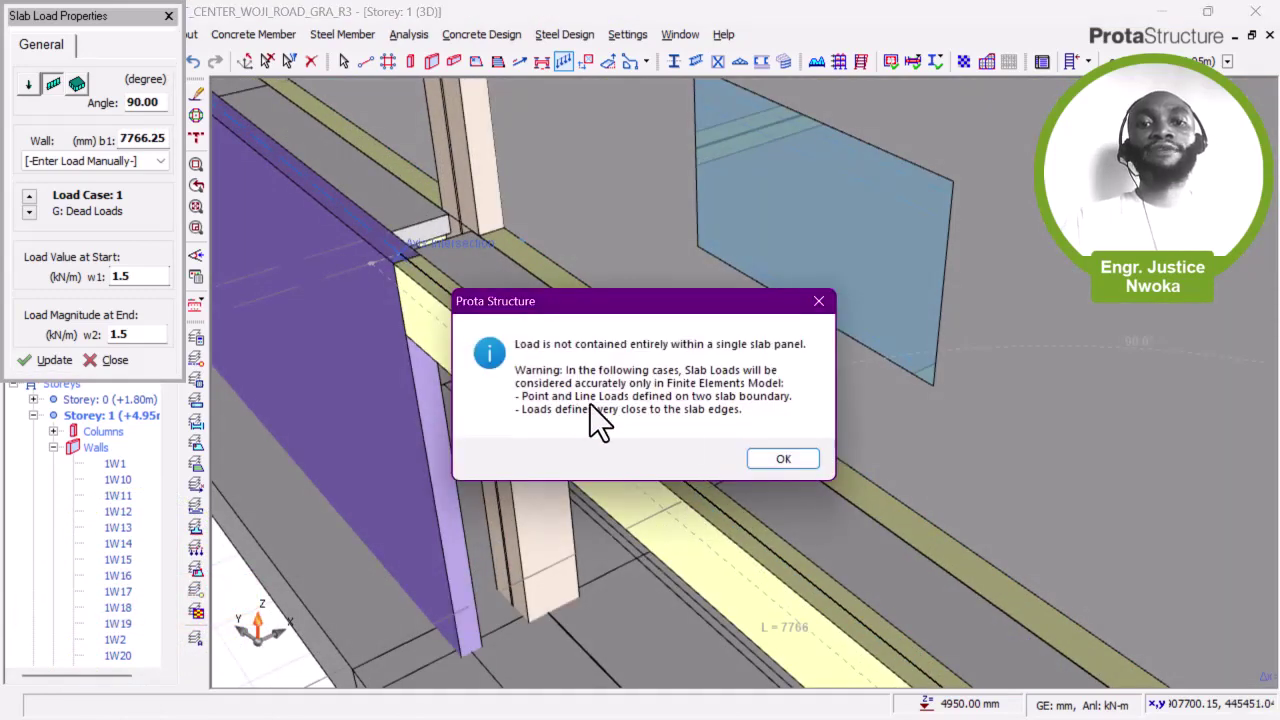
click(784, 459)
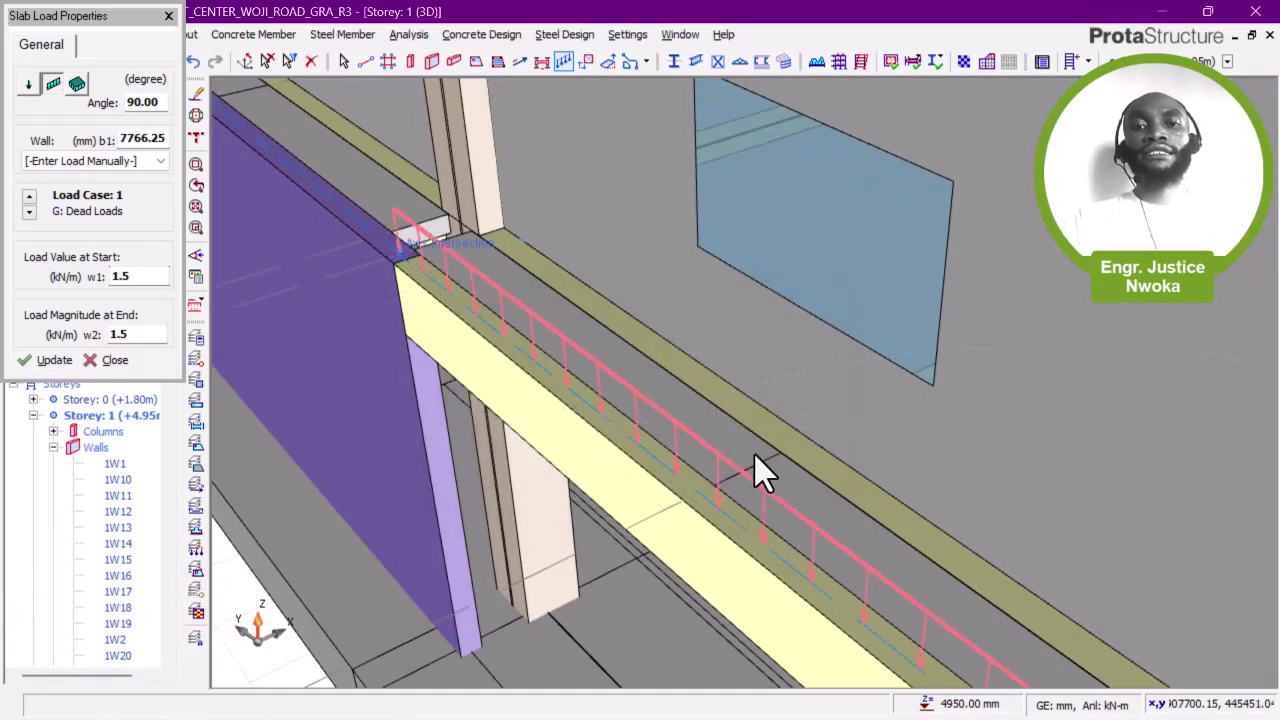
scroll(700, 400, up, 3)
key(Escape)
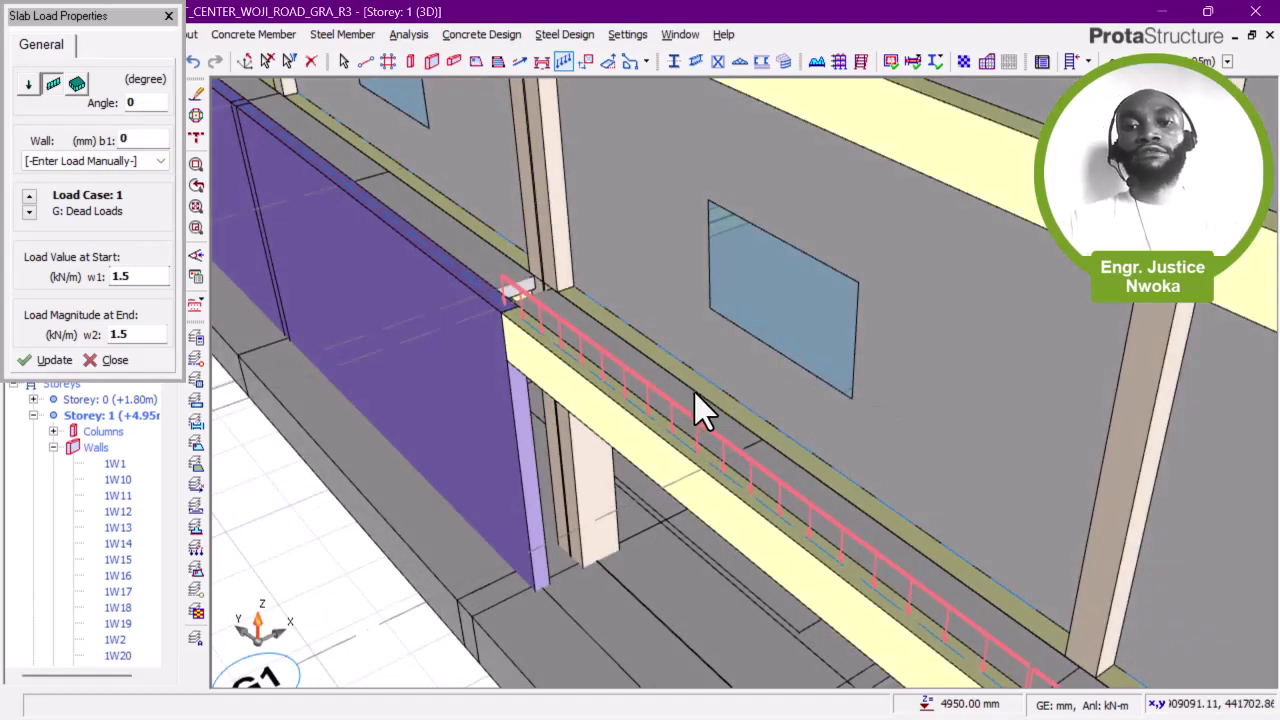
key(ctrl+z)
Step: Place the 1.5 kN/m line load over the opening's beam in two segments, split at the intermediate axis intersection
scroll(710, 408, down, 1)
middle_drag(760, 440, 668, 364)
scroll(717, 426, up, 2)
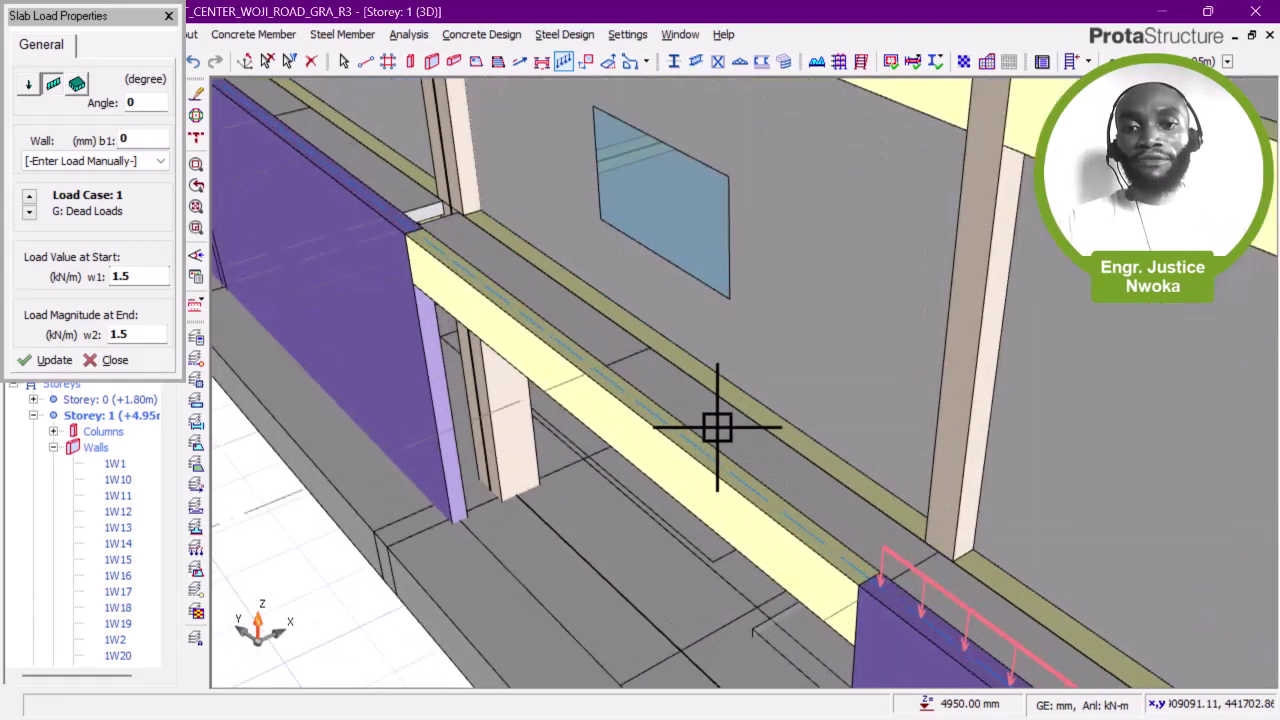
scroll(557, 352, up, 1)
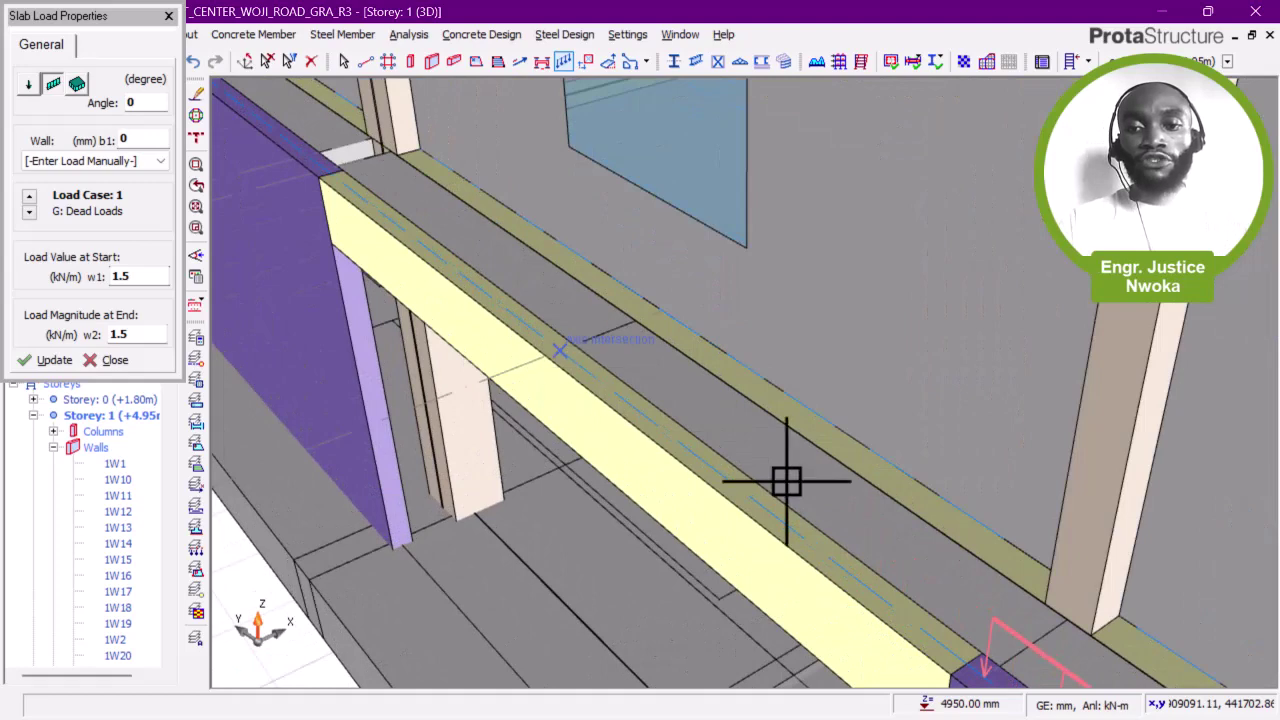
click(974, 674)
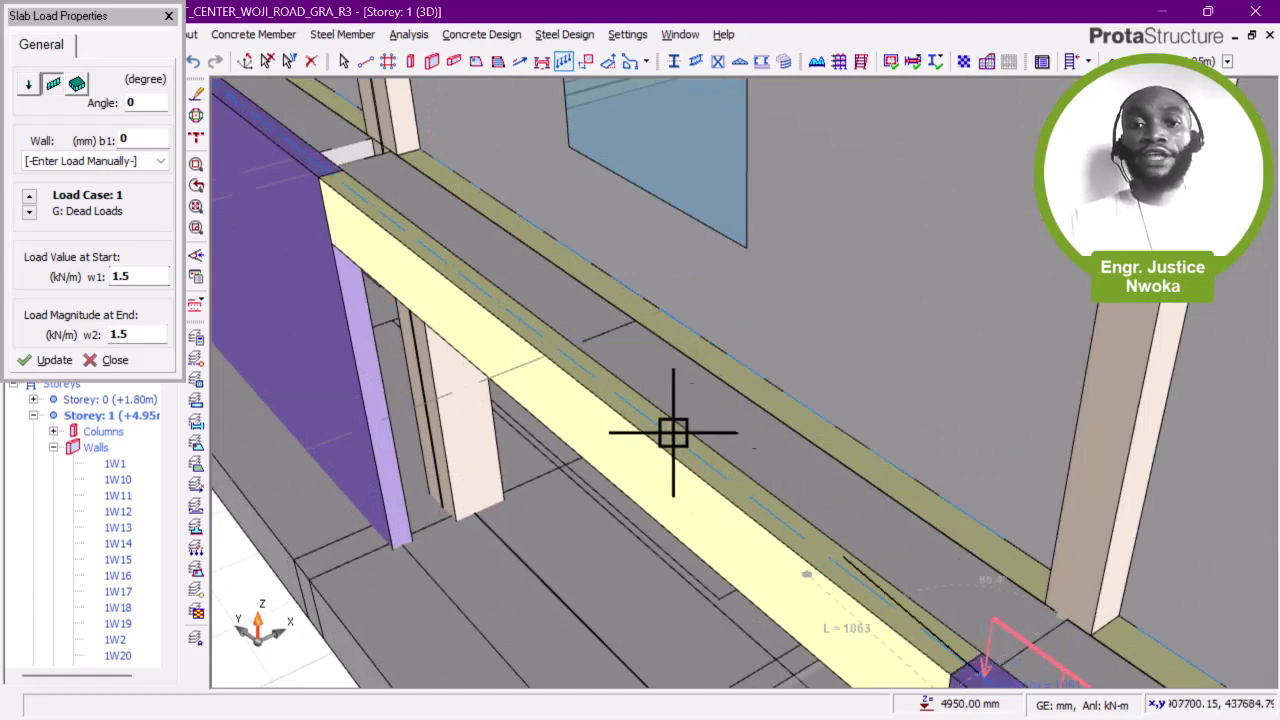
click(563, 350)
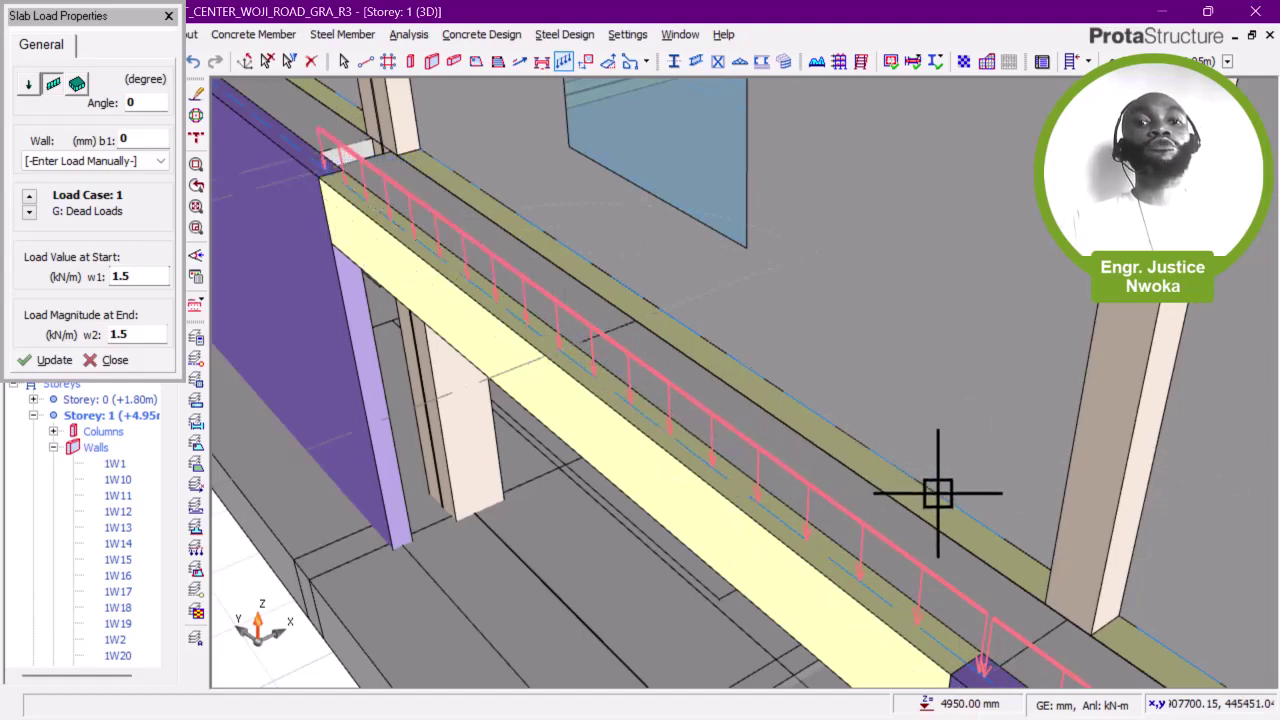
Step: Place a 1.5 kN/m line load about 3900 mm long from the far side of the opening to the mid-wall axis intersection
scroll(938, 492, down, 2)
middle_drag(634, 360, 786, 476)
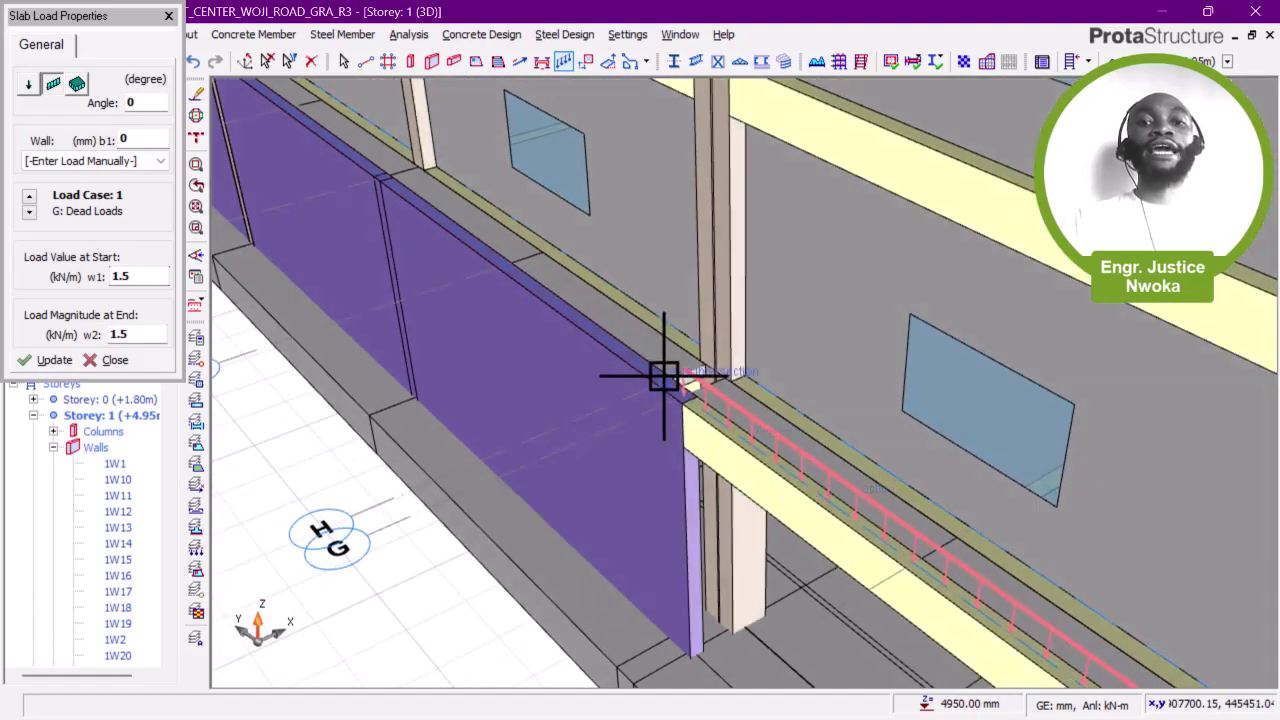
scroll(692, 392, up, 2)
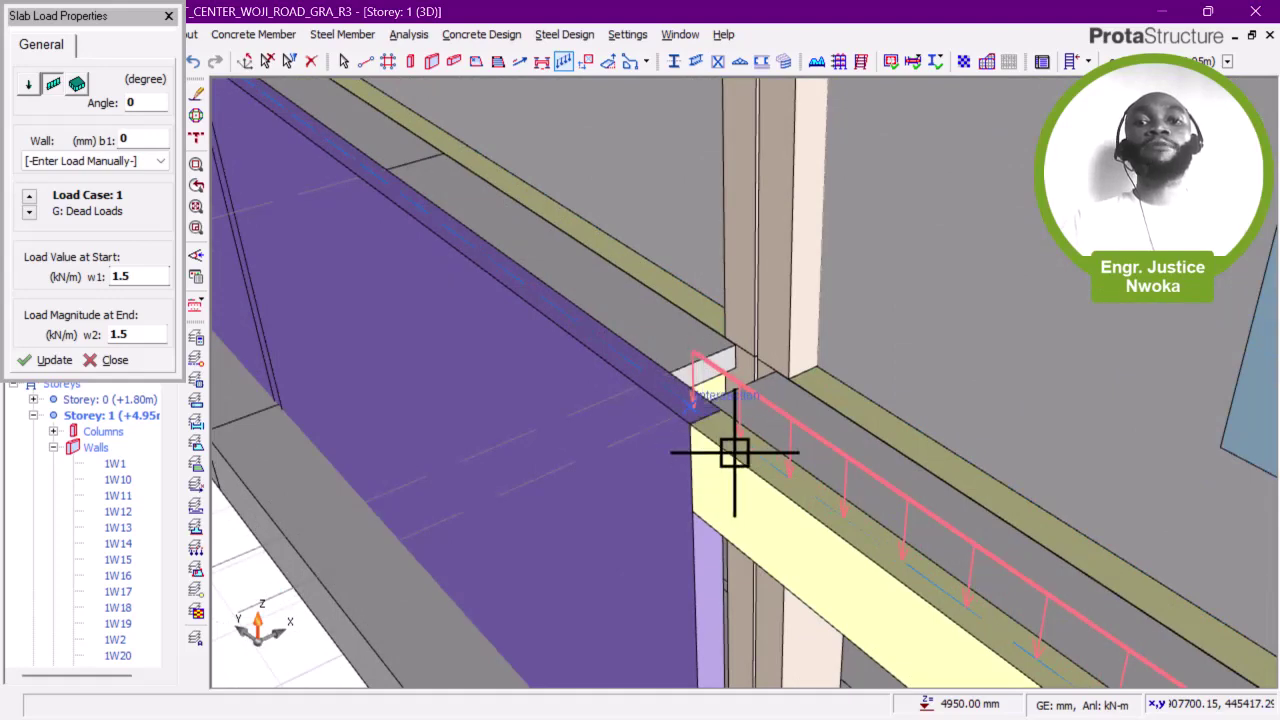
scroll(745, 458, up, 2)
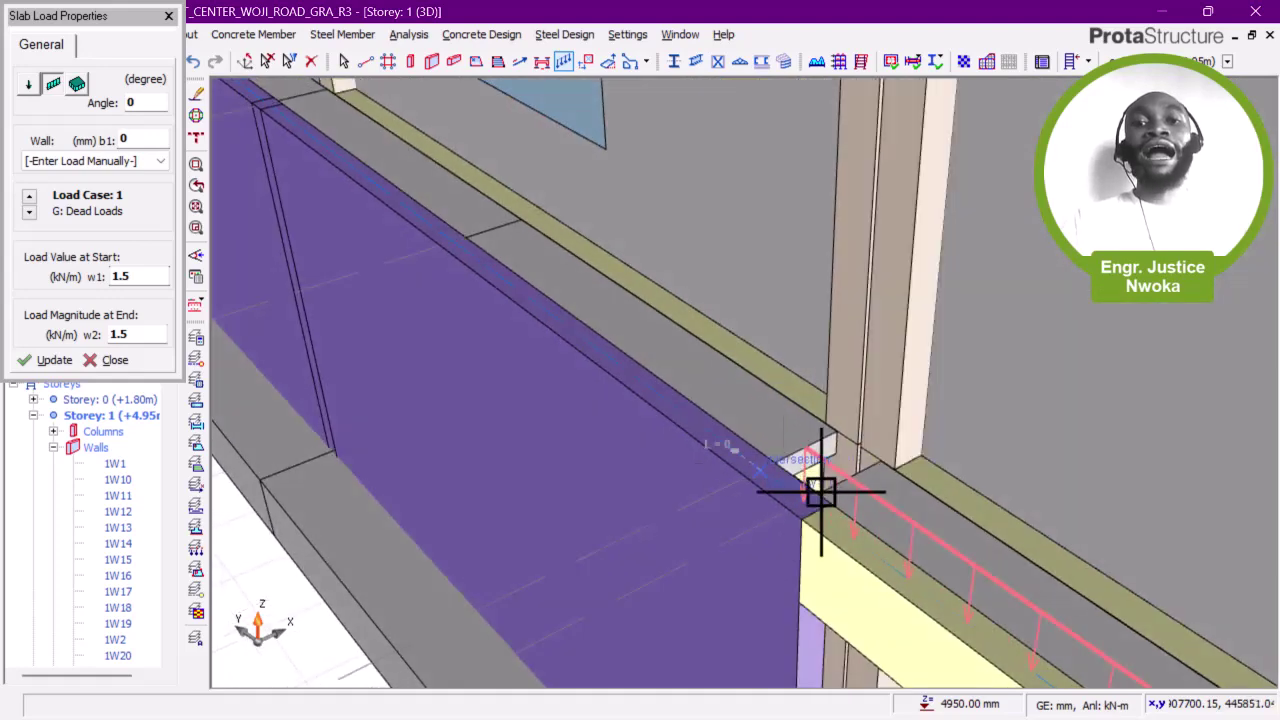
scroll(557, 309, up, 3)
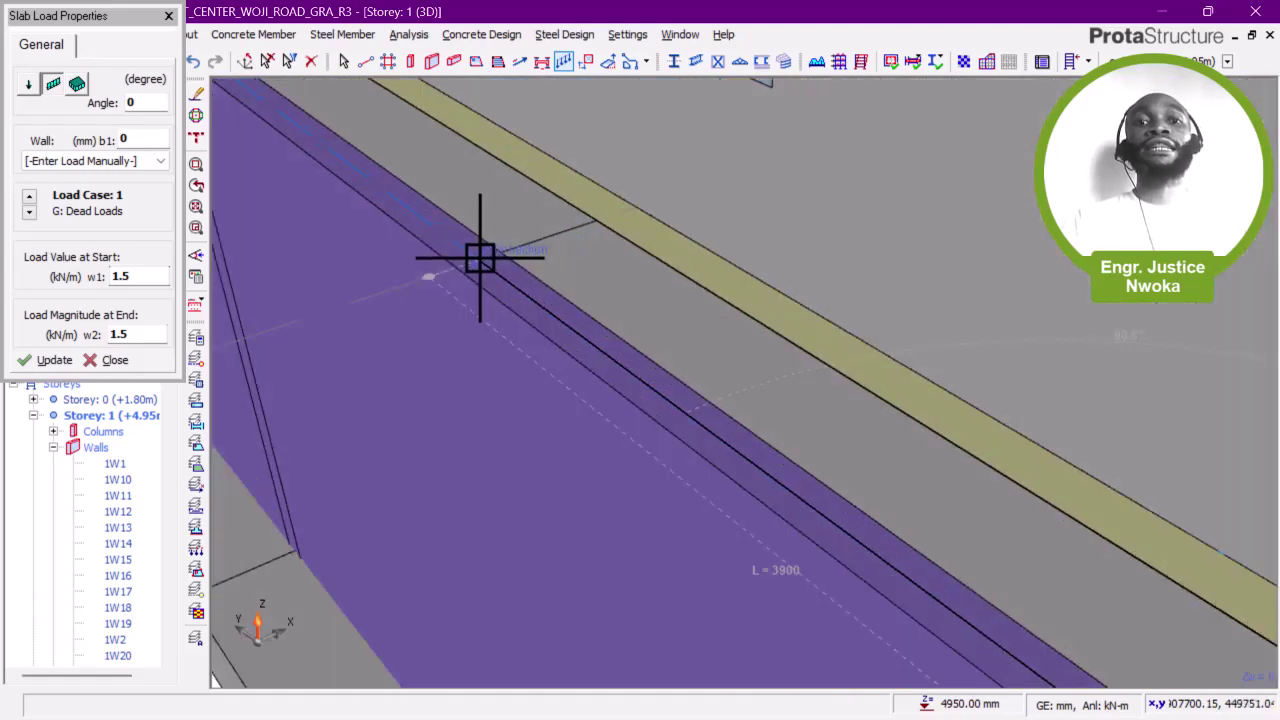
click(491, 280)
scroll(729, 397, down, 2)
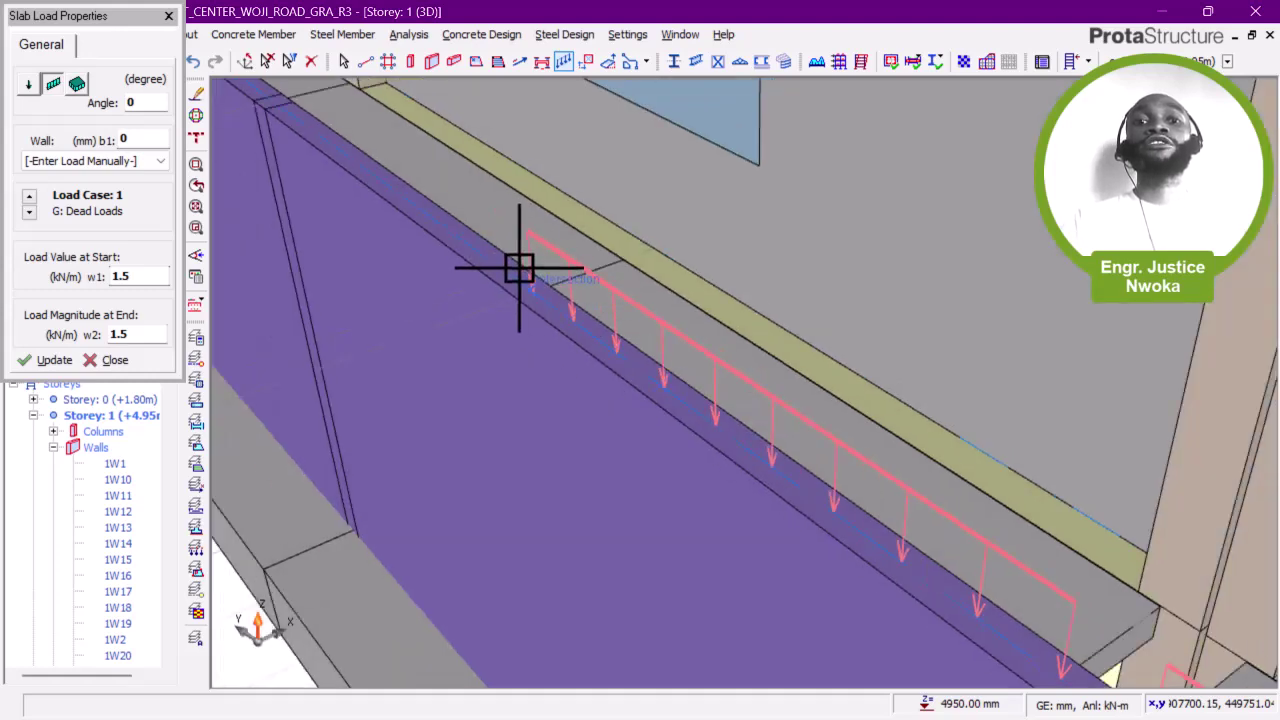
Step: Continue the 1.5 kN/m line load about 3866 mm along the ledge edge to the wall joint beside the next column
middle_drag(518, 267, 756, 456)
scroll(755, 455, up, 2)
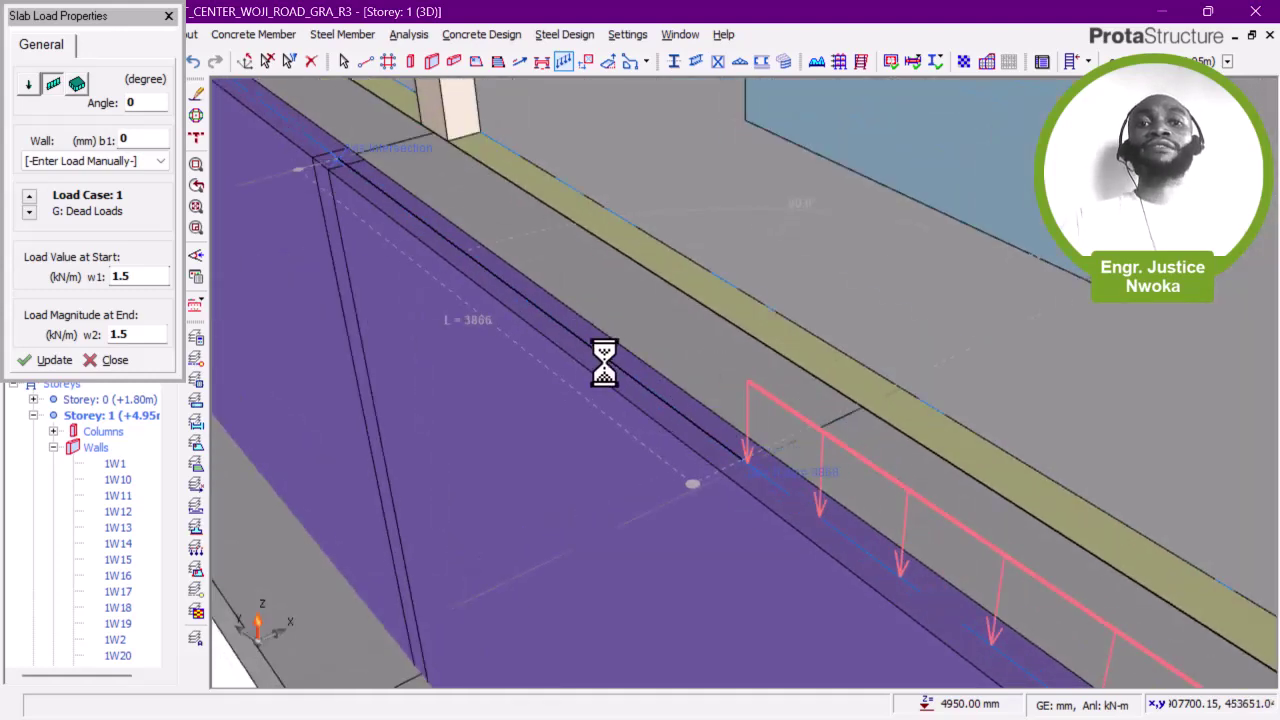
scroll(594, 343, down, 1)
middle_drag(469, 283, 745, 498)
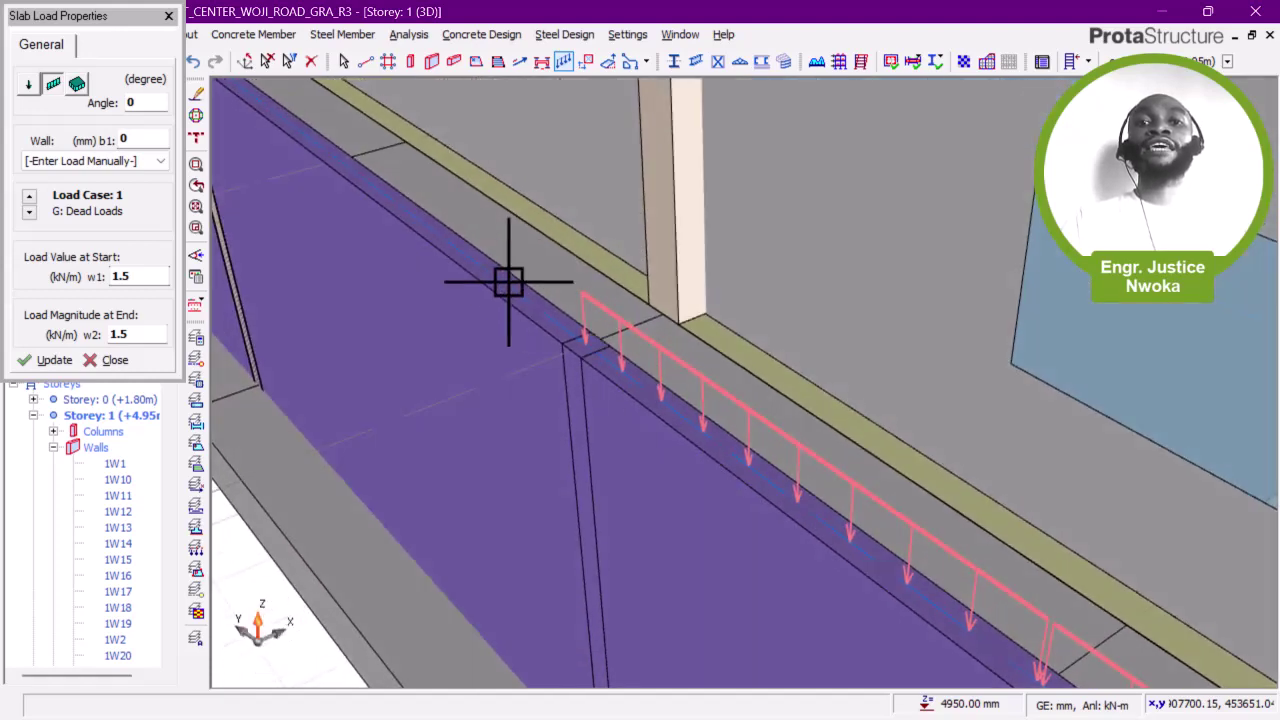
Step: Continue the 1.5 kN/m line load over the next wall panel in two segments, from the wall joint to the projecting column
middle_drag(508, 283, 726, 480)
scroll(745, 497, up, 1)
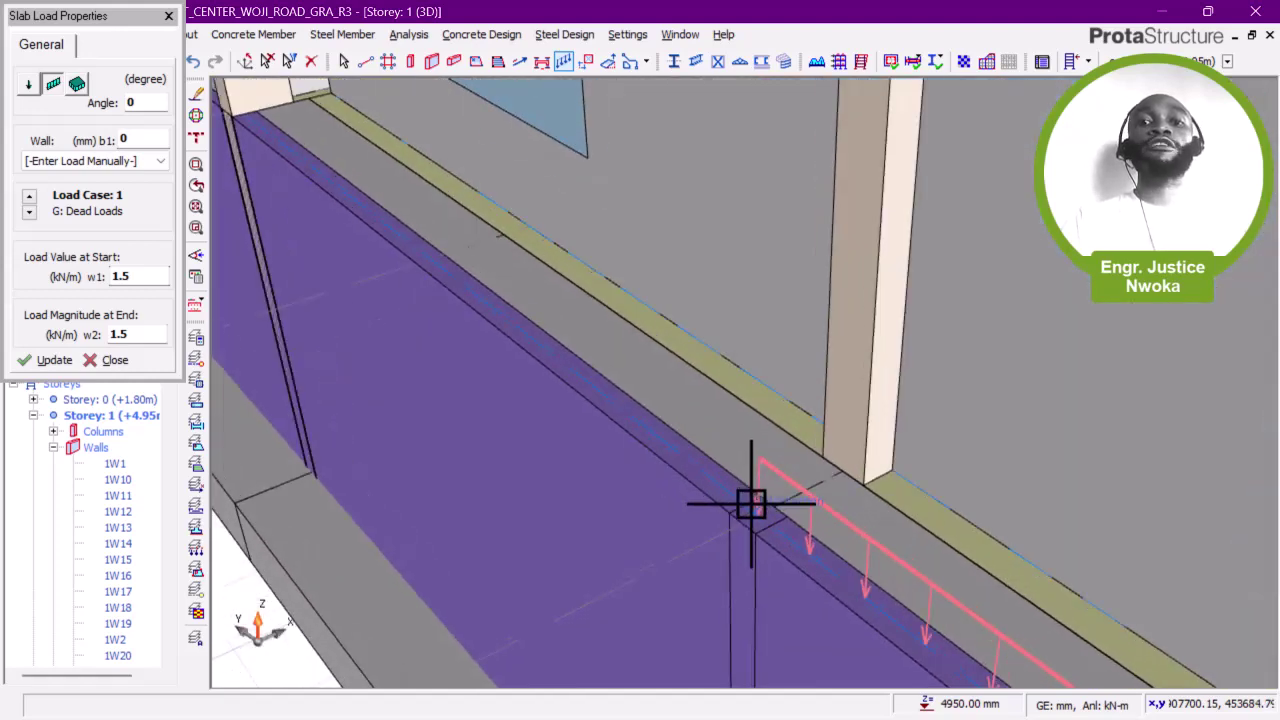
click(452, 277)
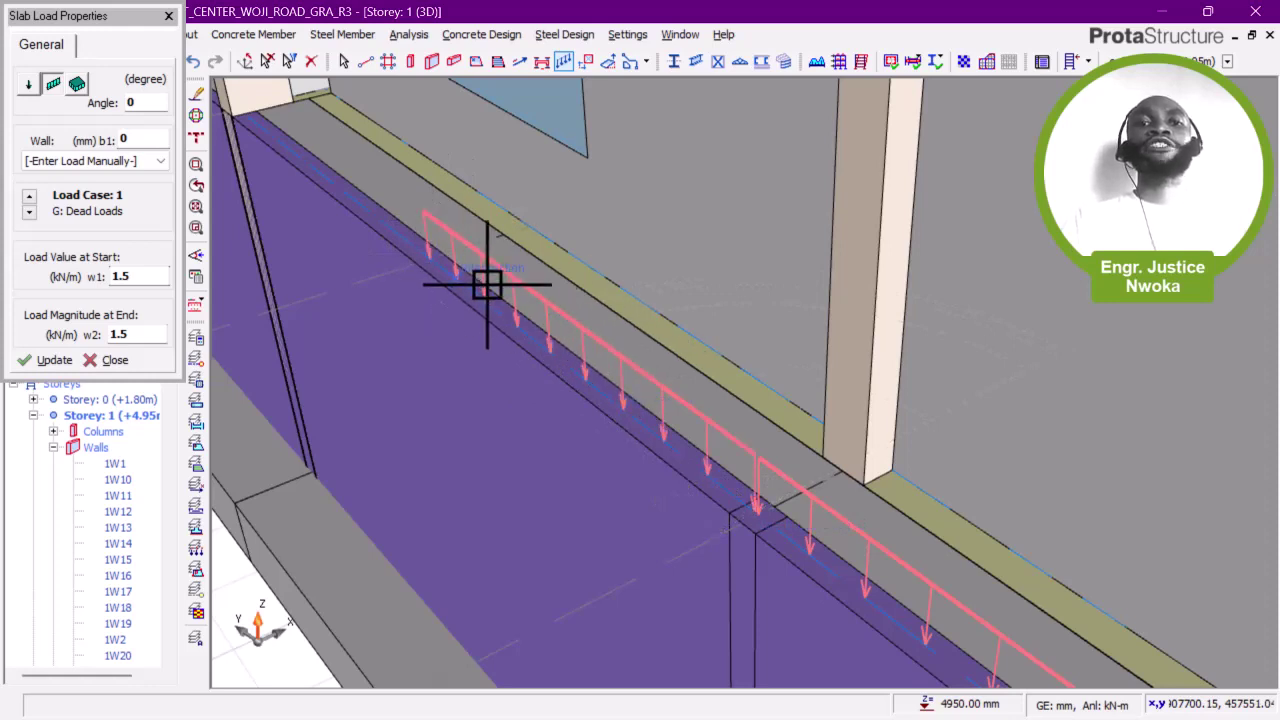
middle_drag(486, 286, 783, 503)
scroll(708, 445, up, 1)
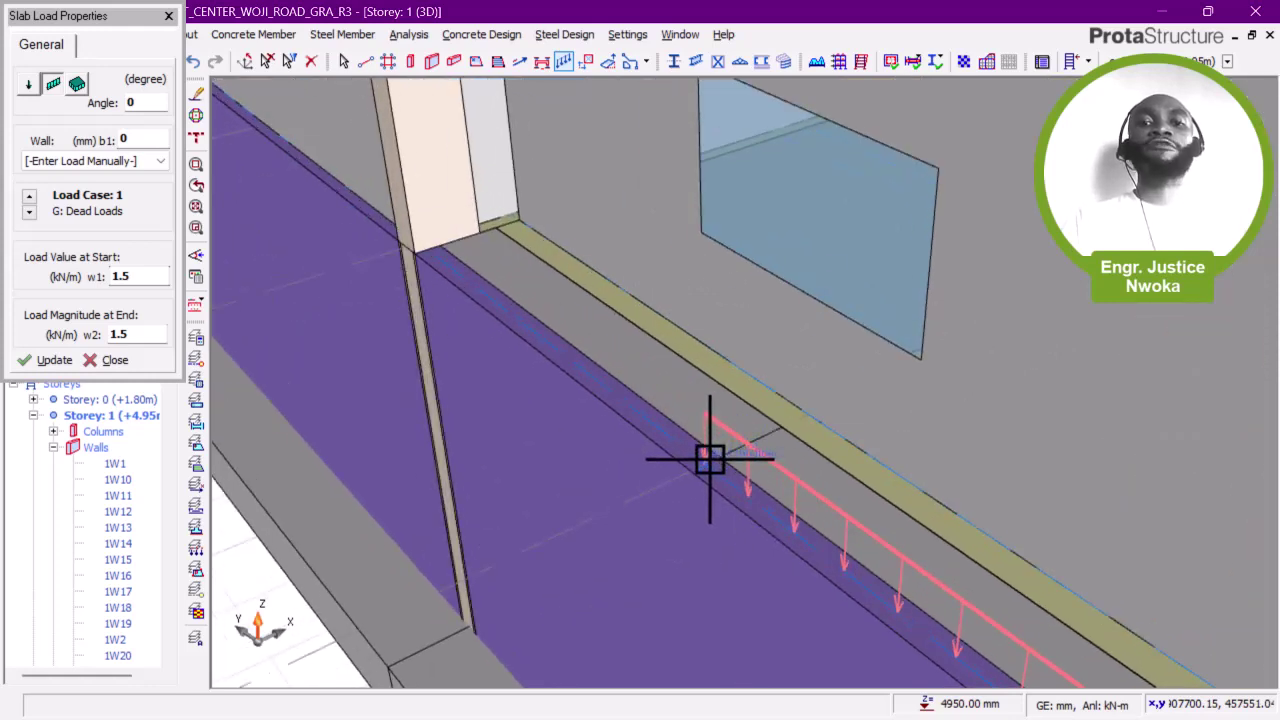
scroll(432, 245, up, 2)
click(432, 250)
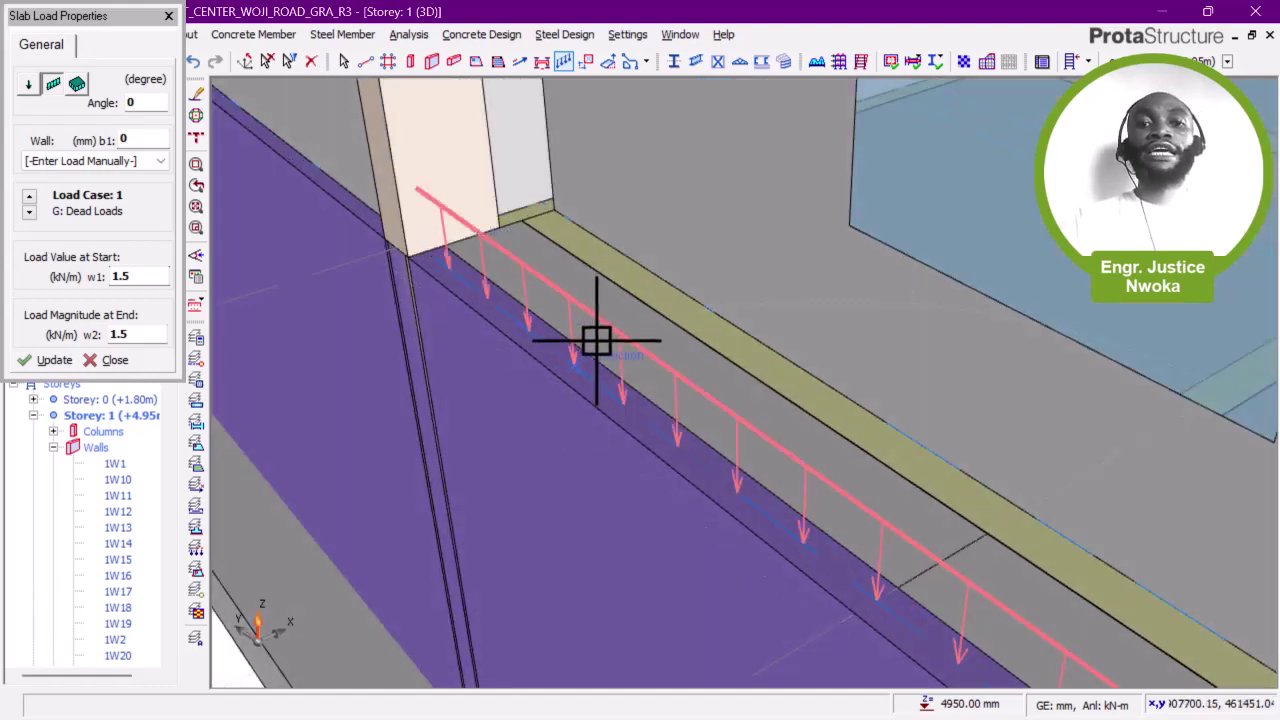
Step: Examine the whole building in 3D, checking the ledge loads on axis 1 and the front and opposite facades
scroll(594, 337, down, 4)
scroll(488, 240, down, 6)
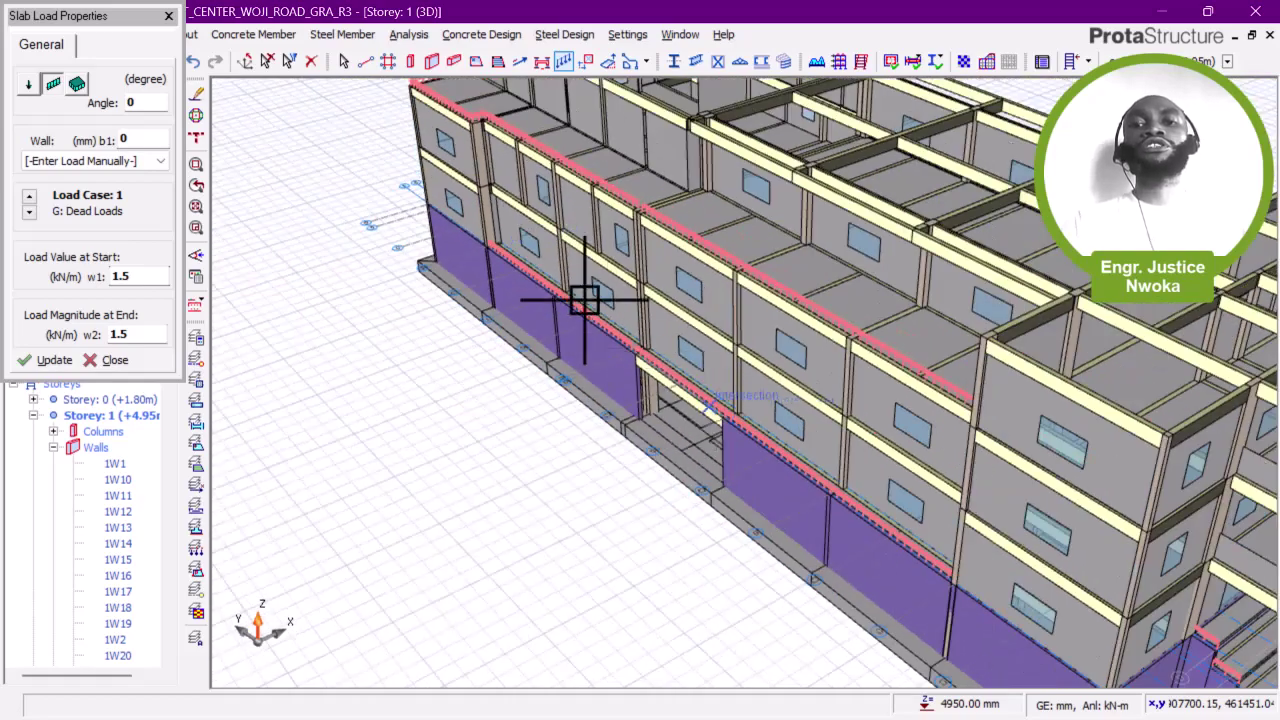
middle_drag(585, 300, 330, 400)
scroll(727, 395, up, 4)
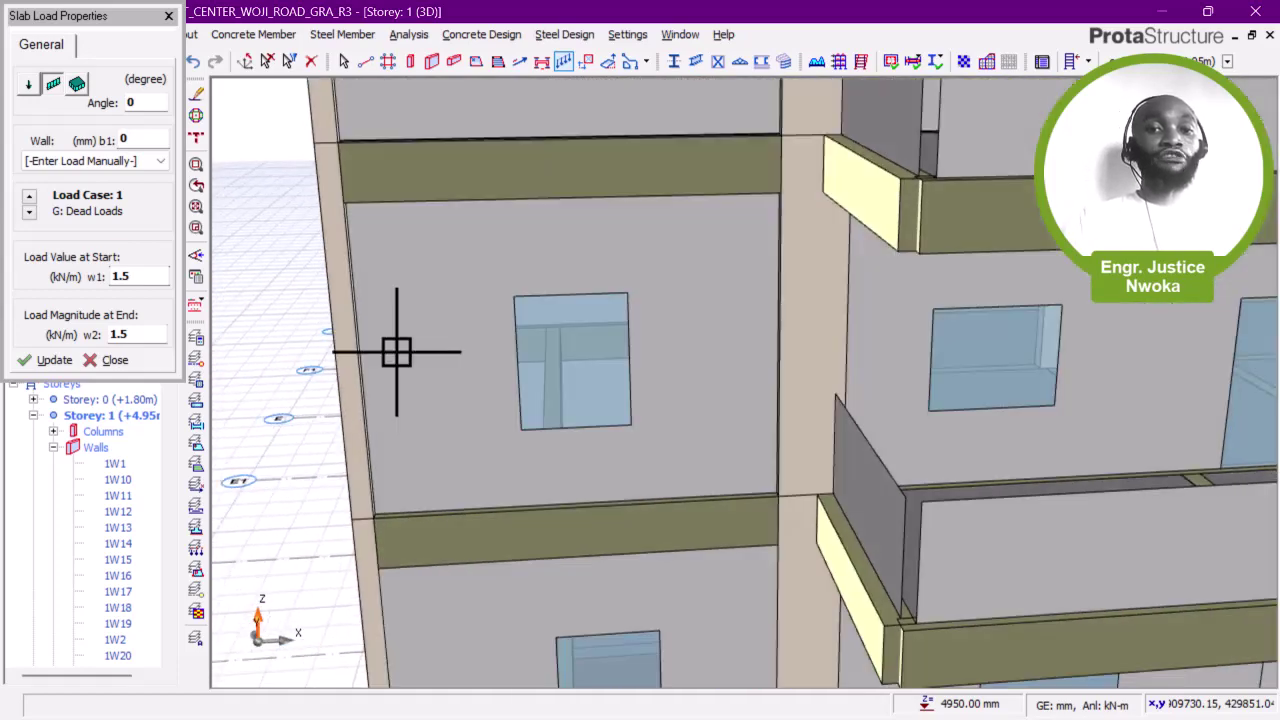
scroll(400, 348, down, 3)
scroll(454, 350, down, 3)
scroll(807, 372, down, 2)
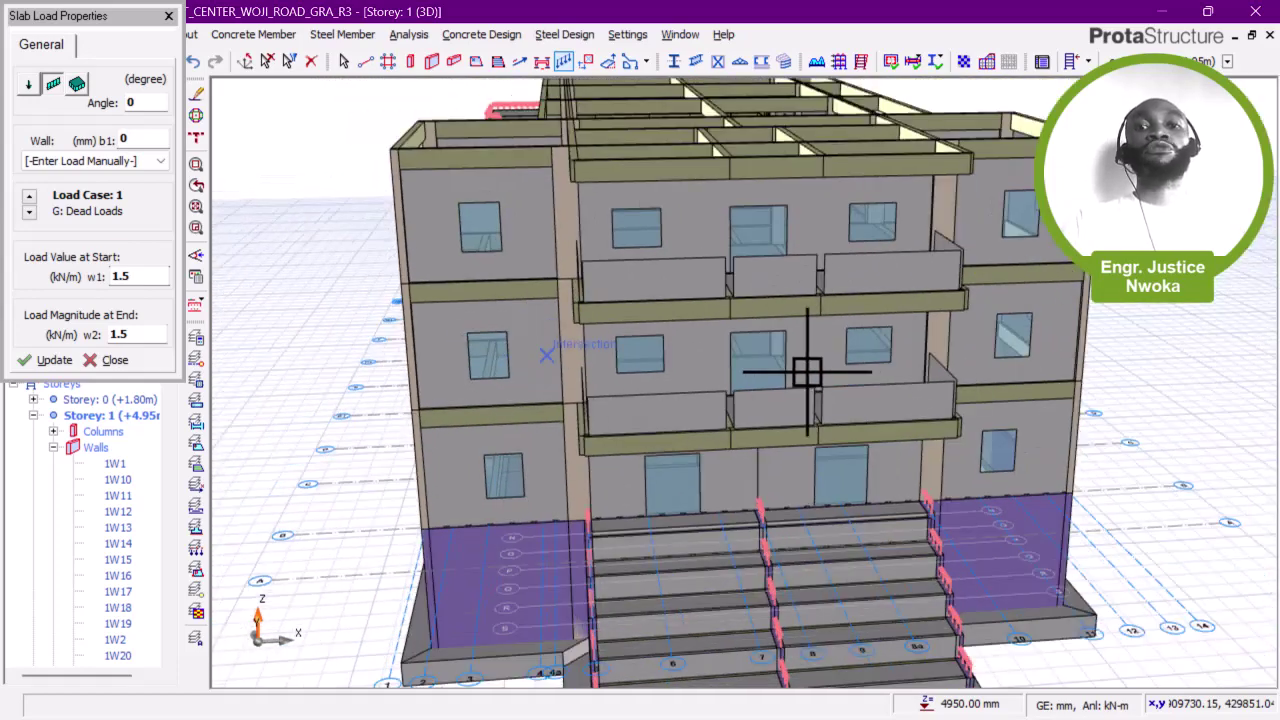
middle_drag(692, 413, 686, 327)
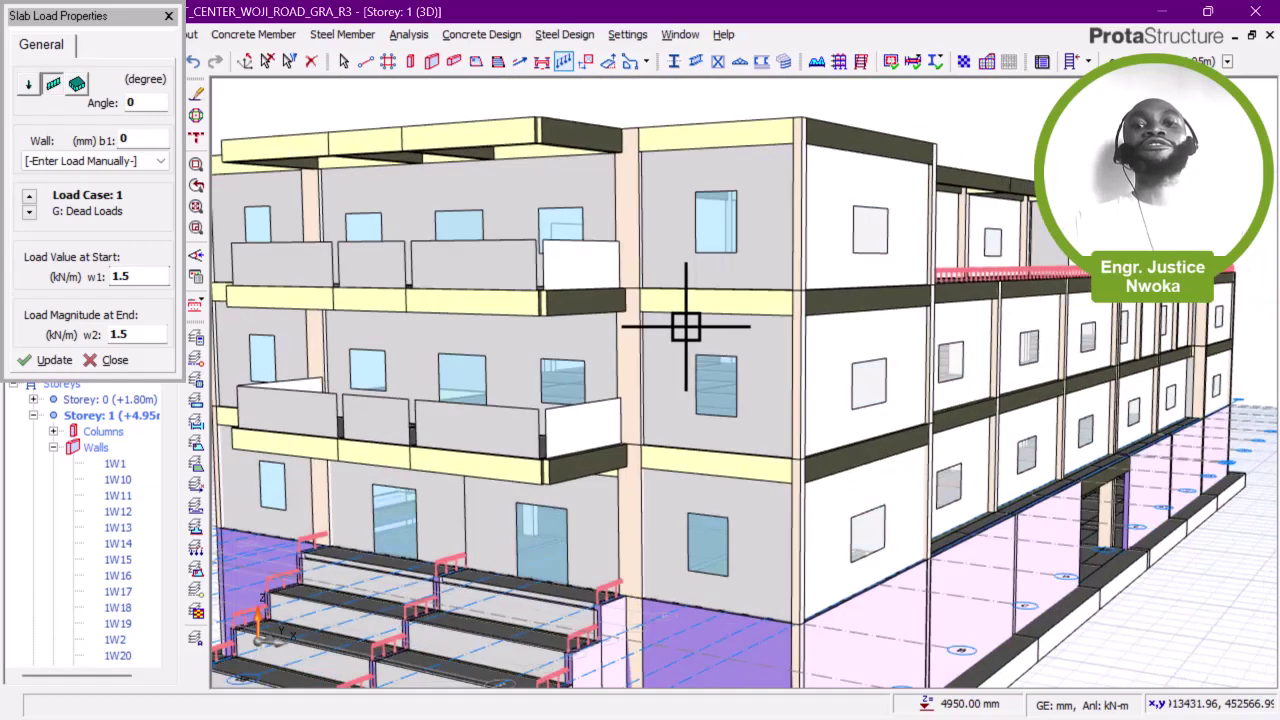
scroll(767, 353, down, 3)
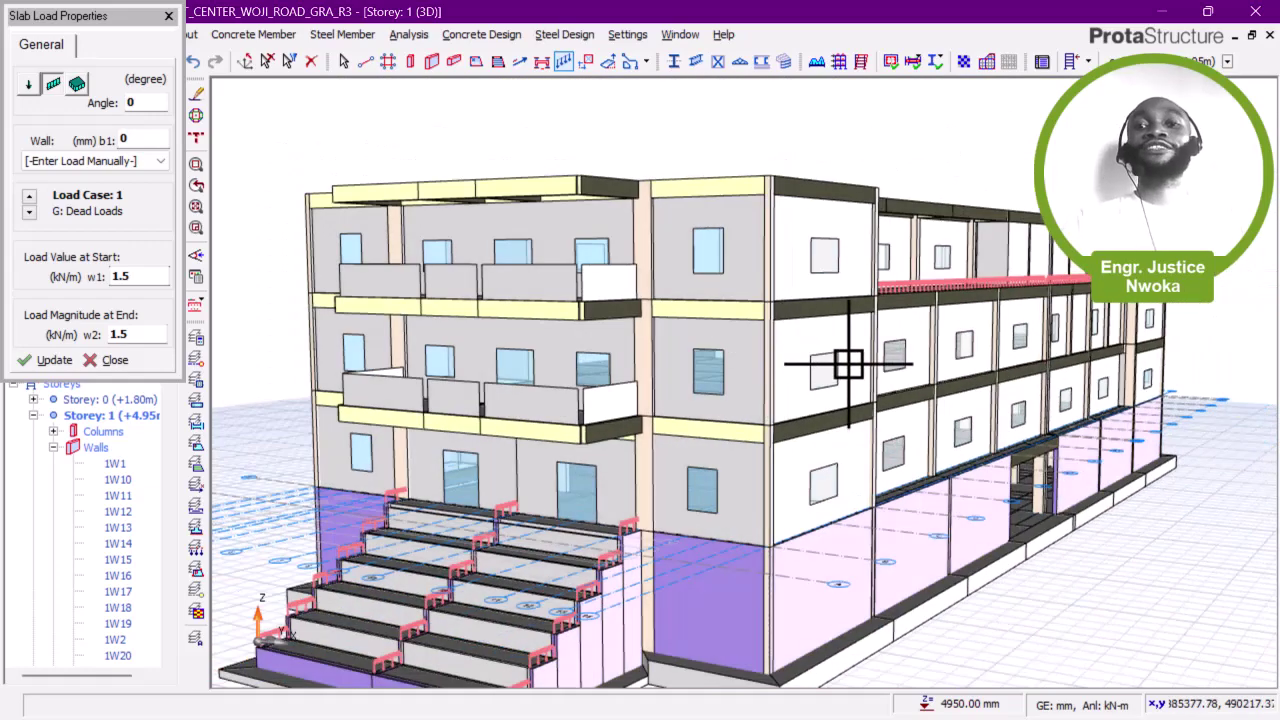
Step: Place a 1.5 kN/m line load on the opposite facade's ledge edge, from the wall joint to the mid-wall axis intersection
scroll(912, 484, up, 3)
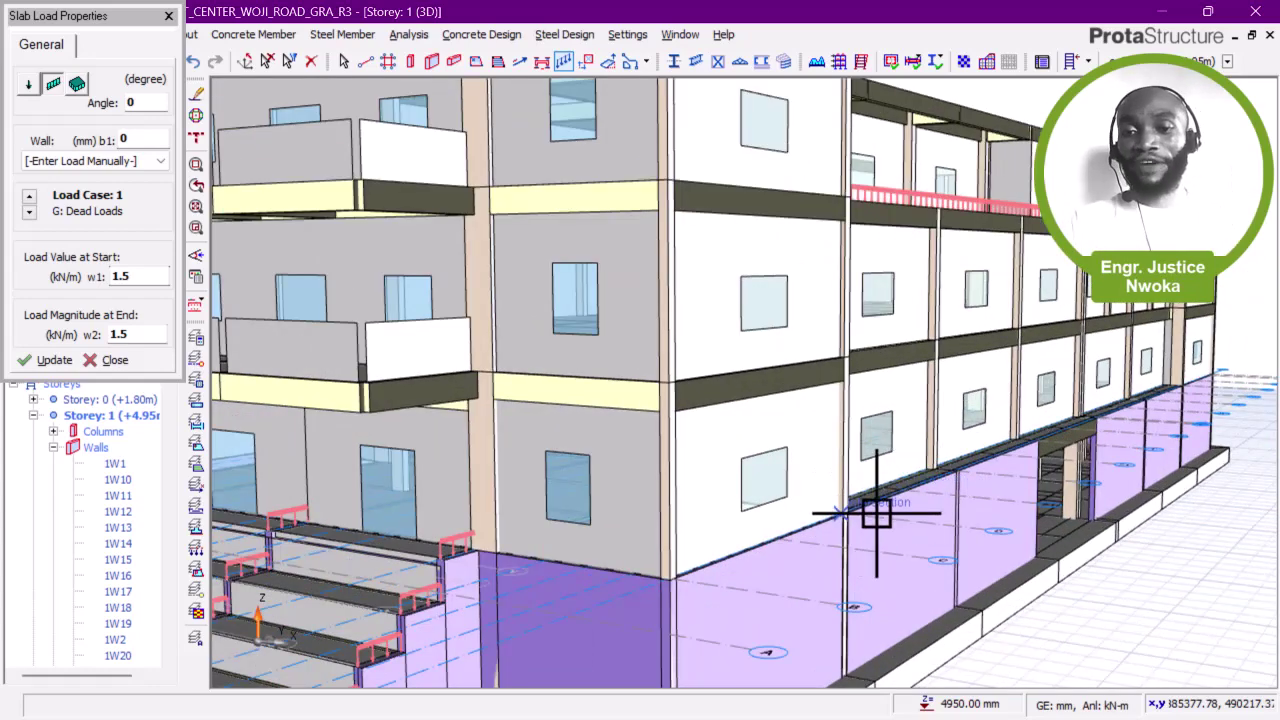
scroll(891, 500, up, 4)
scroll(891, 485, up, 2)
middle_drag(871, 474, 506, 591)
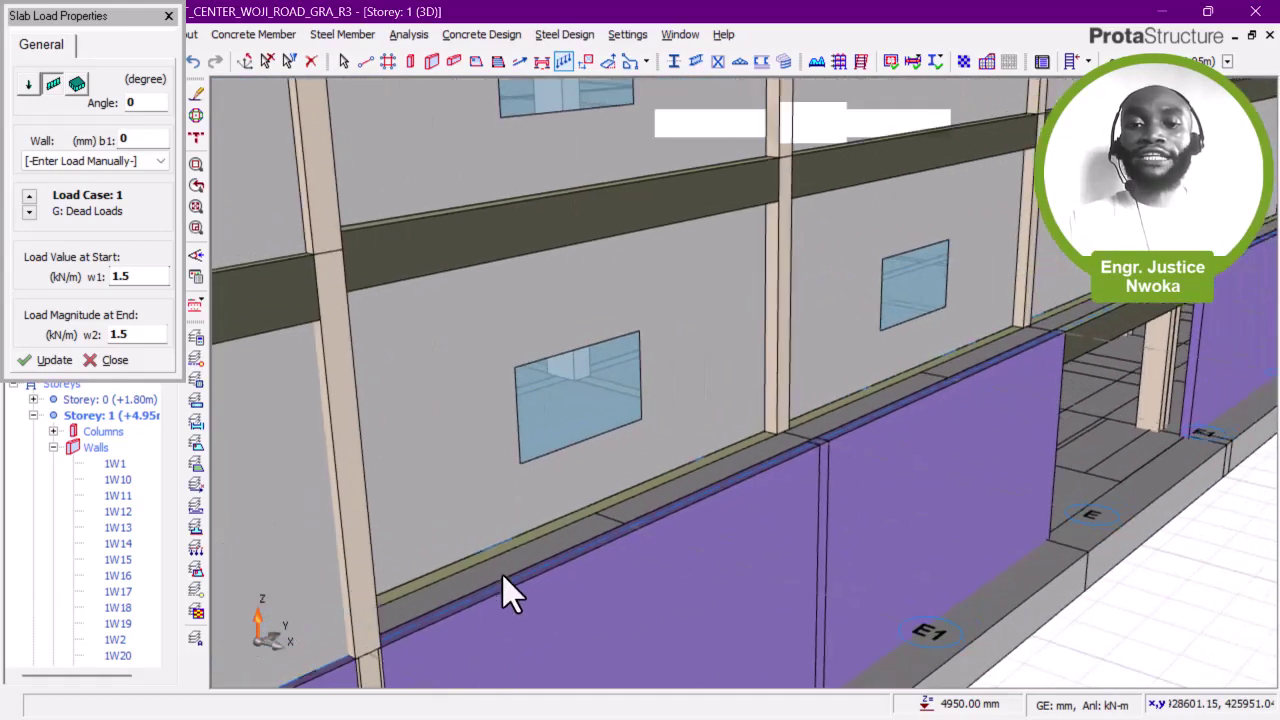
scroll(864, 455, up, 2)
scroll(860, 453, up, 2)
middle_drag(846, 451, 672, 485)
scroll(700, 449, up, 2)
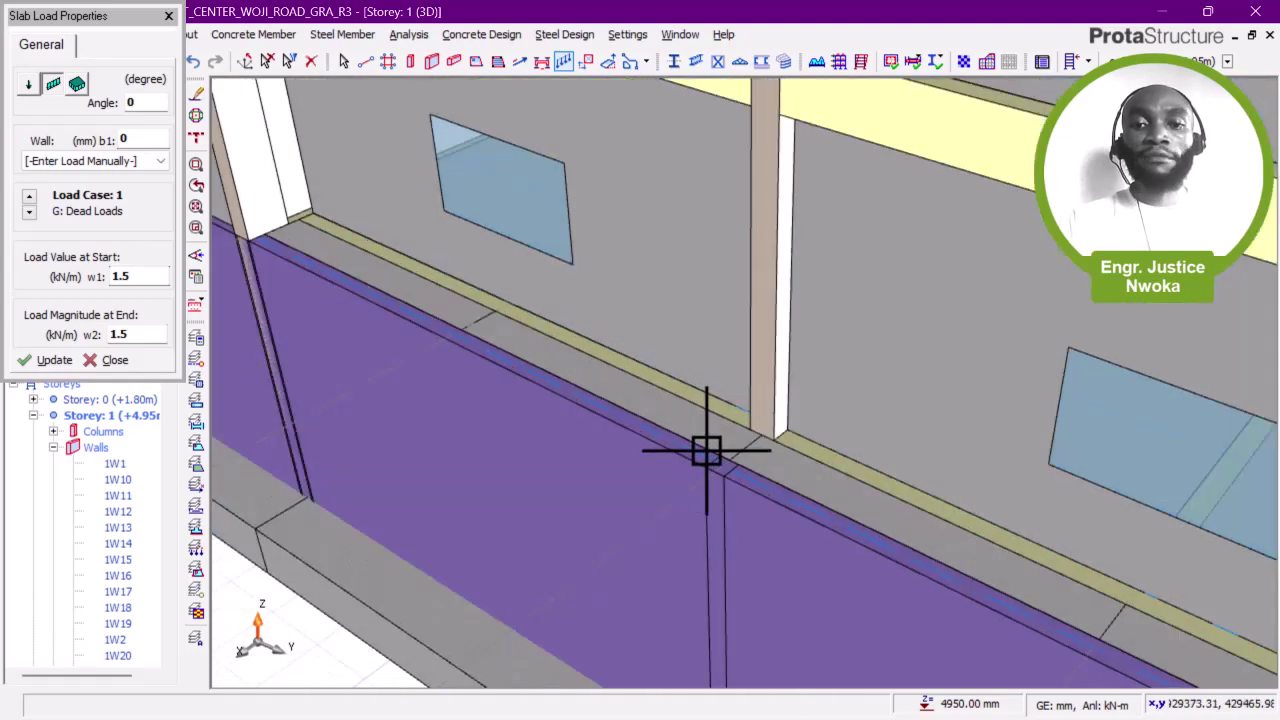
click(458, 330)
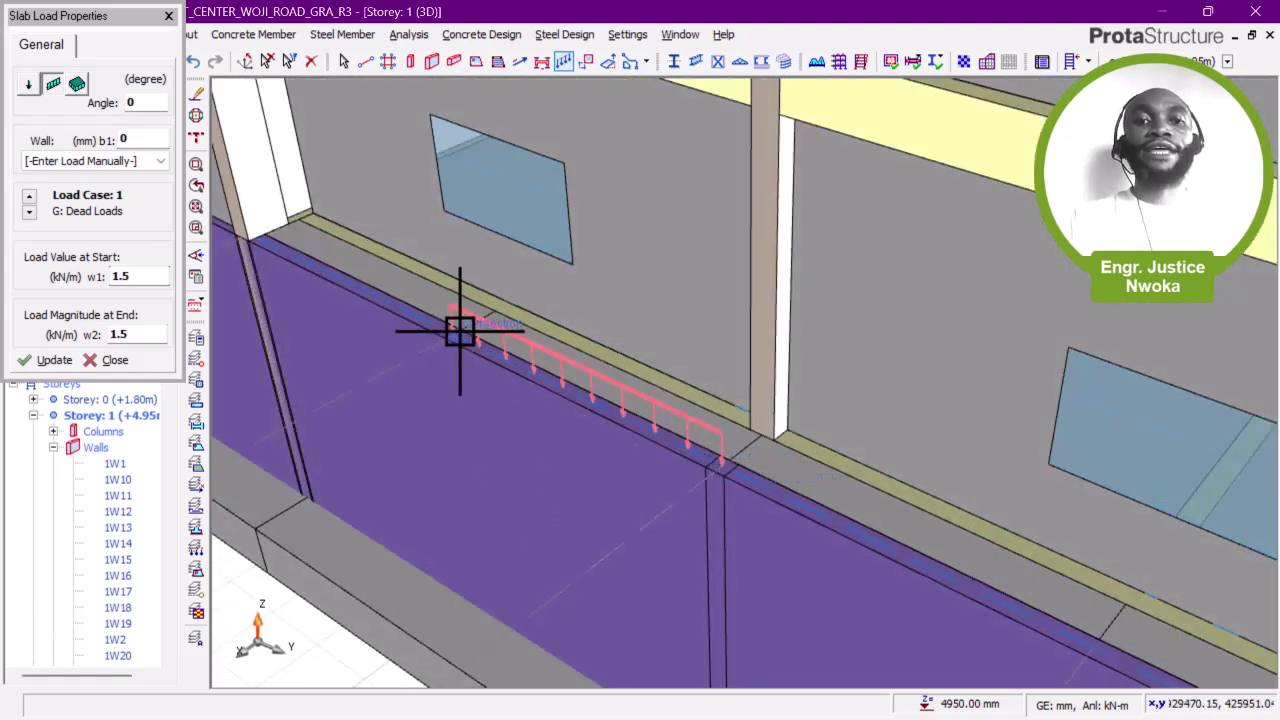
Step: Try to continue the opposite facade's 1.5 kN/m line load from the mid-wall intersection to the face of the projecting column
scroll(264, 226, up, 1)
scroll(268, 235, up, 1)
click(268, 235)
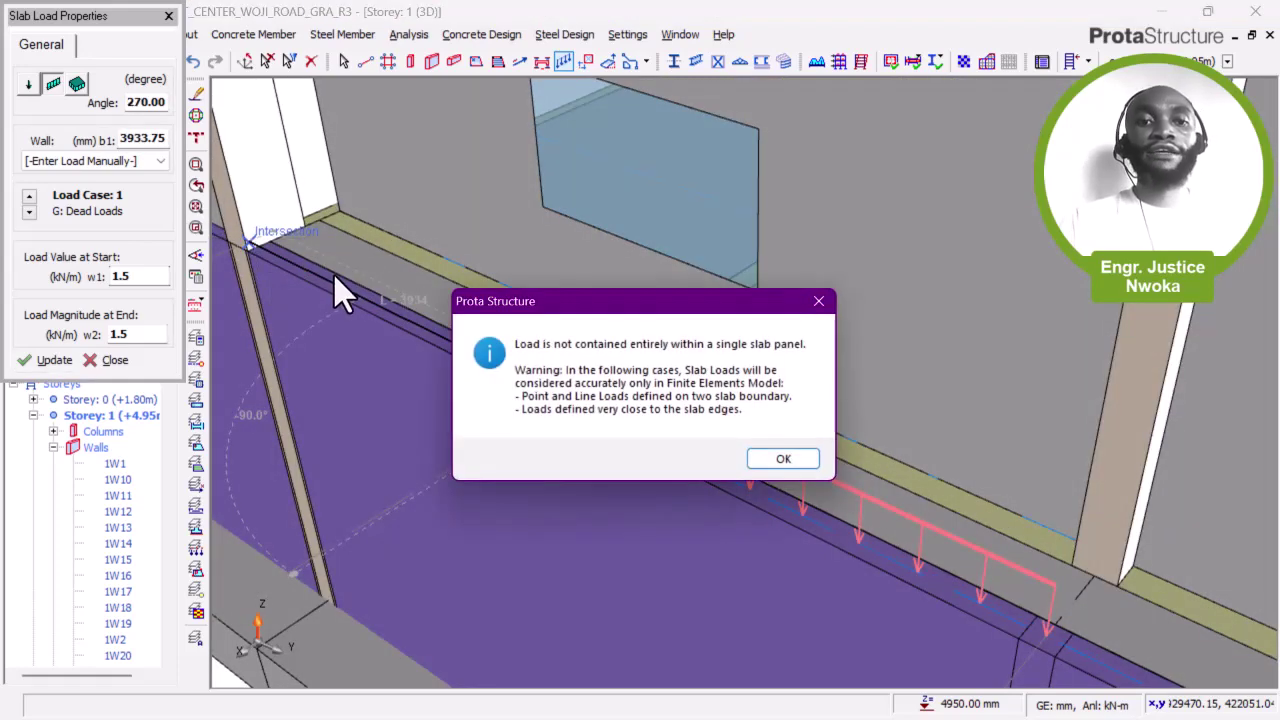
click(785, 460)
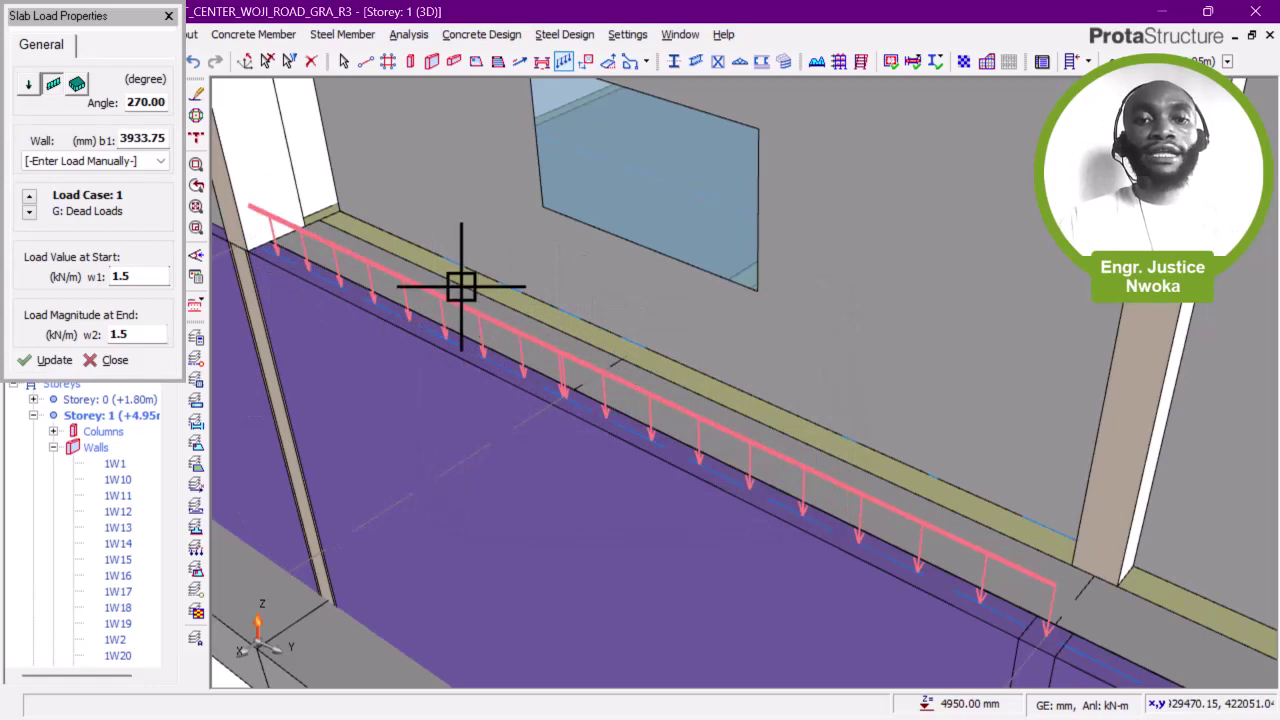
middle_drag(534, 320, 771, 414)
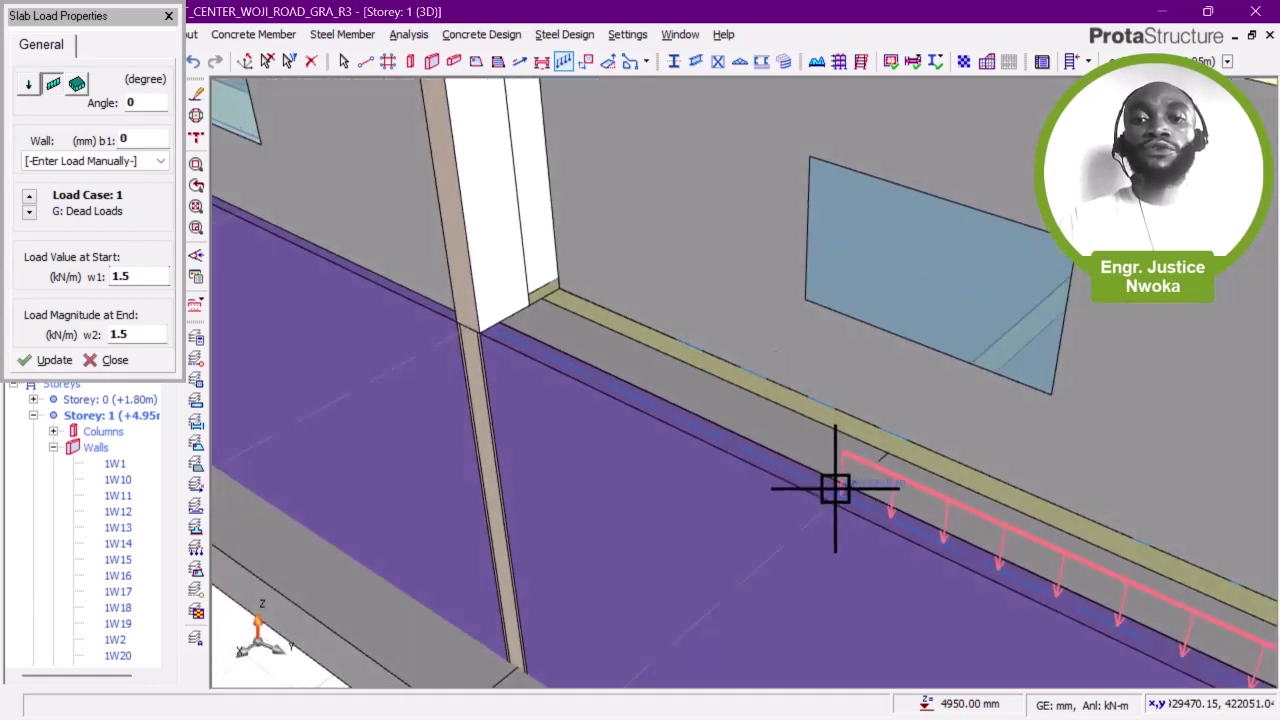
Step: Finish the opposite facade's 1.5 kN/m line load segment from the mid-wall intersection to the projecting column's face
click(490, 330)
scroll(455, 277, down, 2)
scroll(451, 277, up, 2)
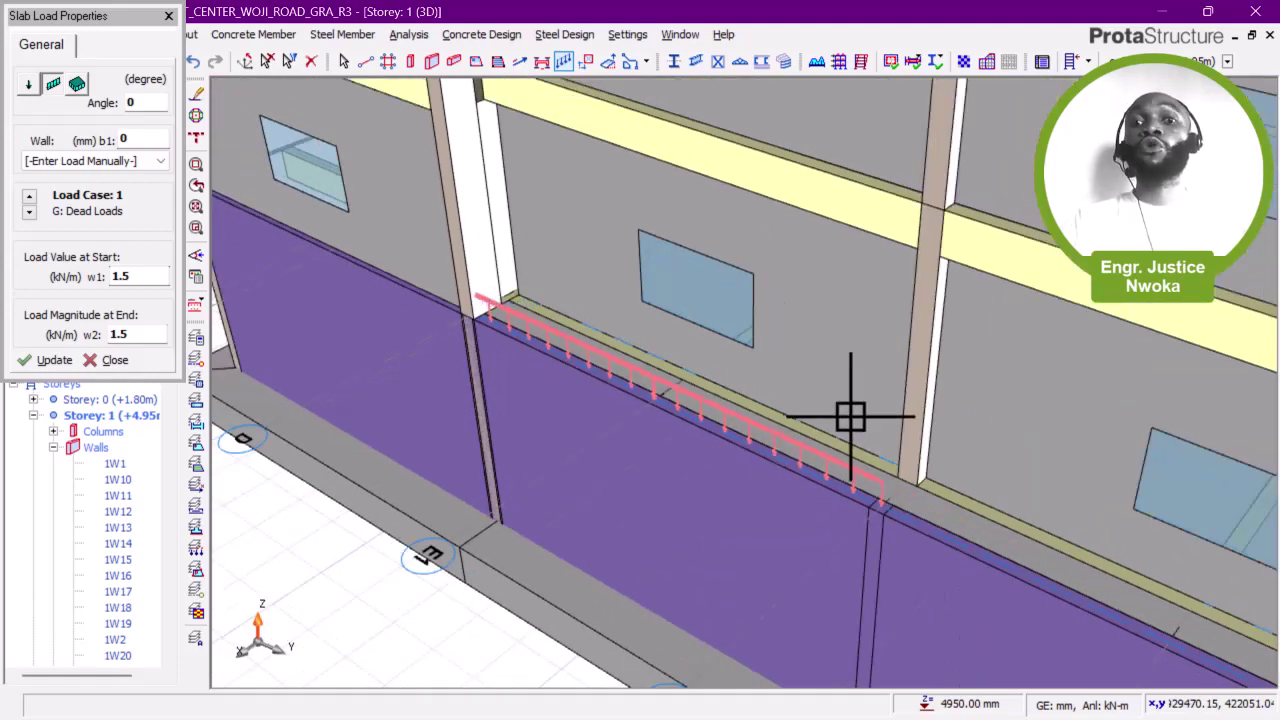
Step: Place a 1.5 kN/m line load on the next wall panel's ledge edge, between its mid-wall intersection and the loaded wall joint
middle_drag(840, 416, 550, 262)
scroll(853, 470, up, 1)
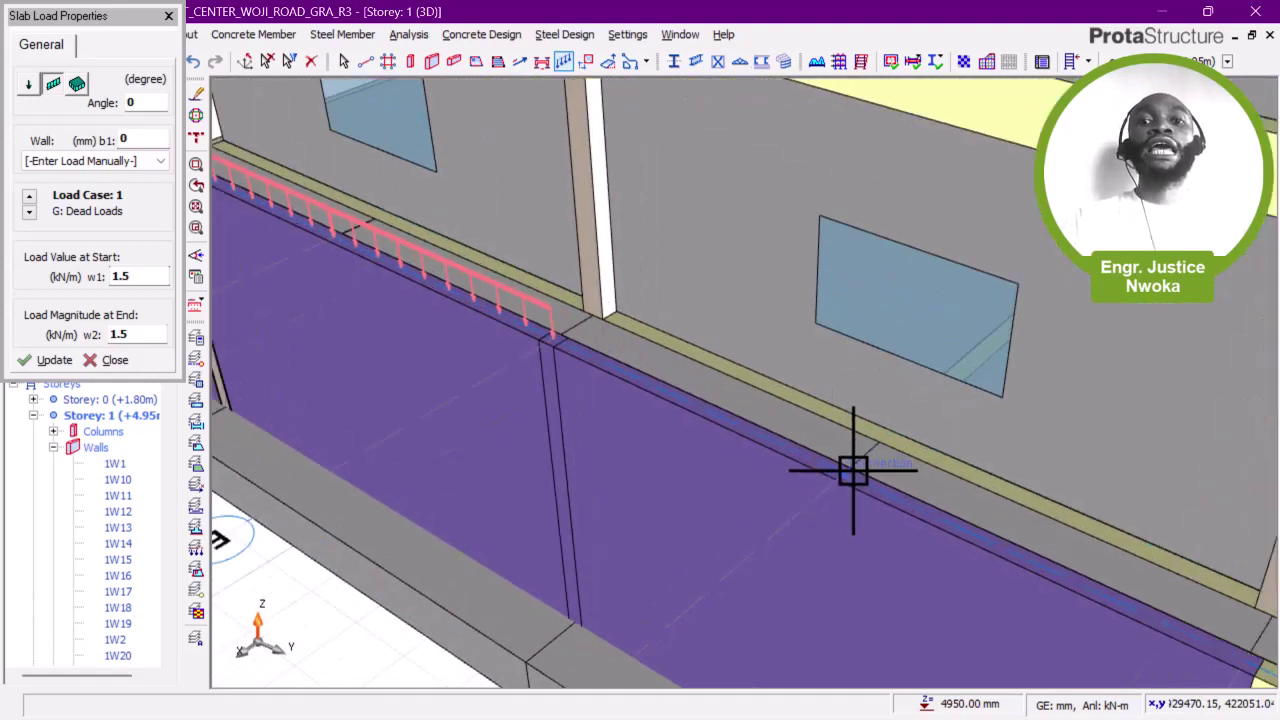
scroll(853, 470, up, 1)
click(848, 470)
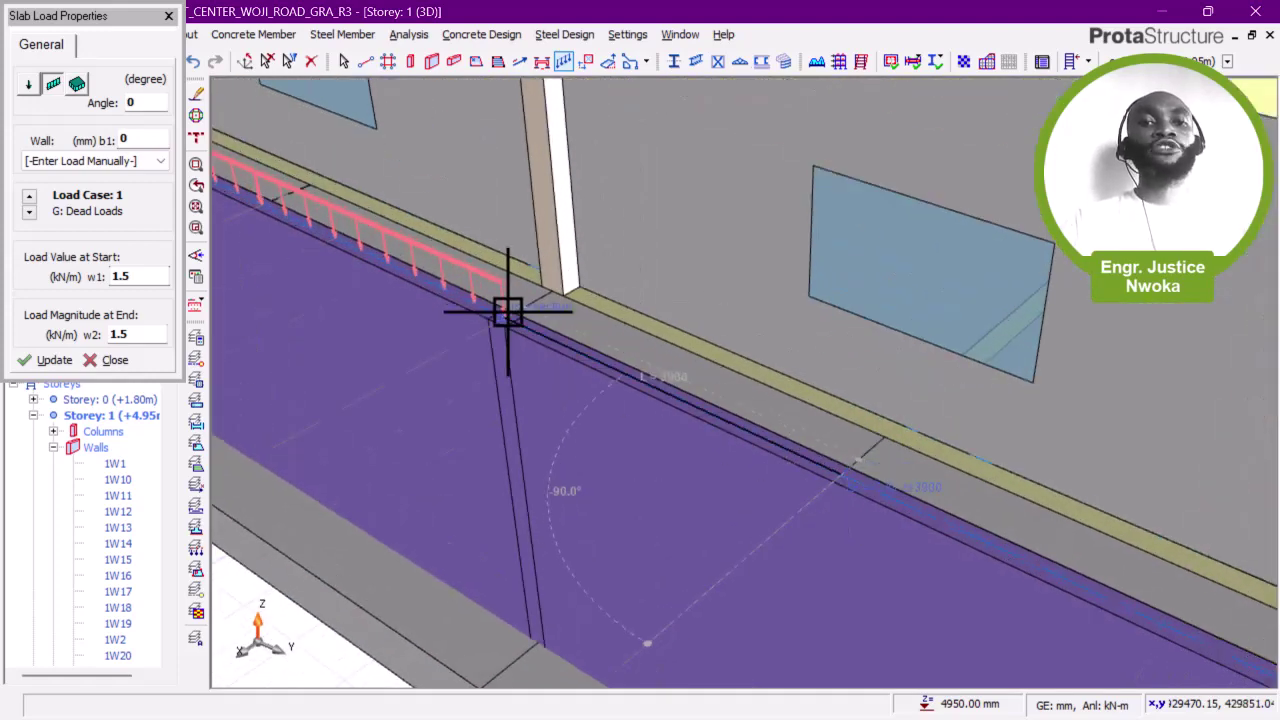
scroll(507, 312, up, 3)
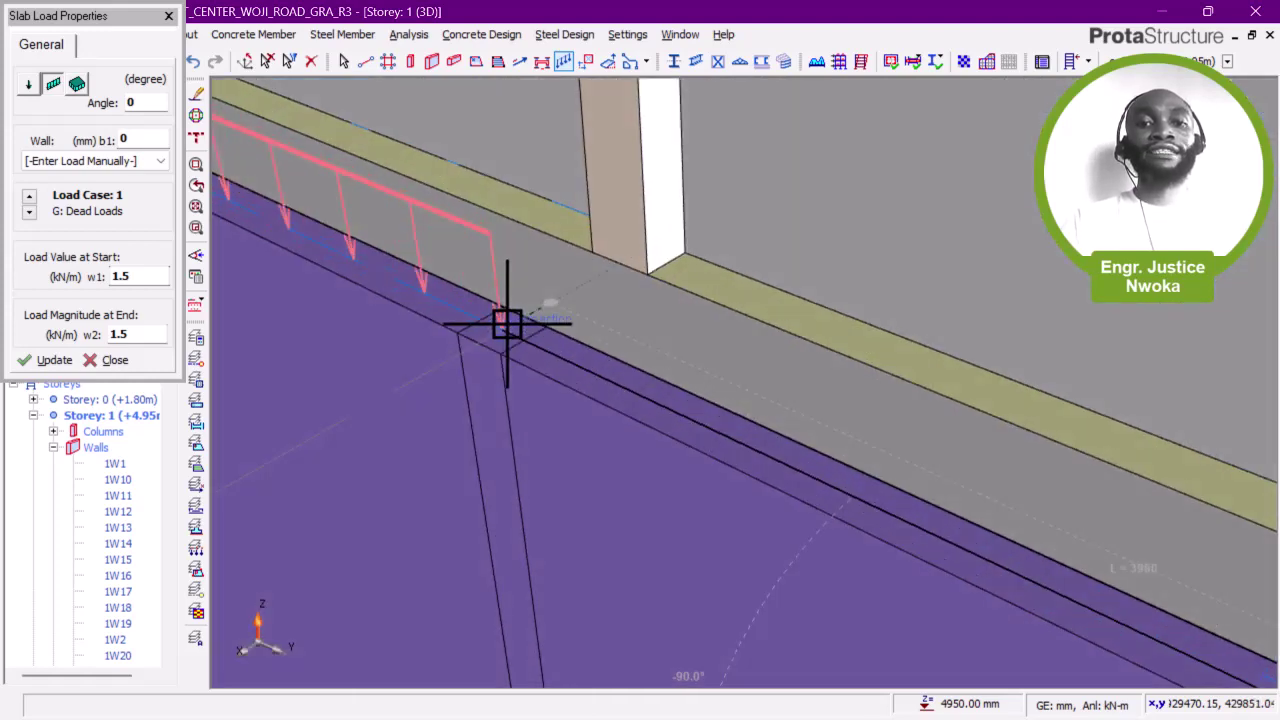
scroll(507, 325, down, 3)
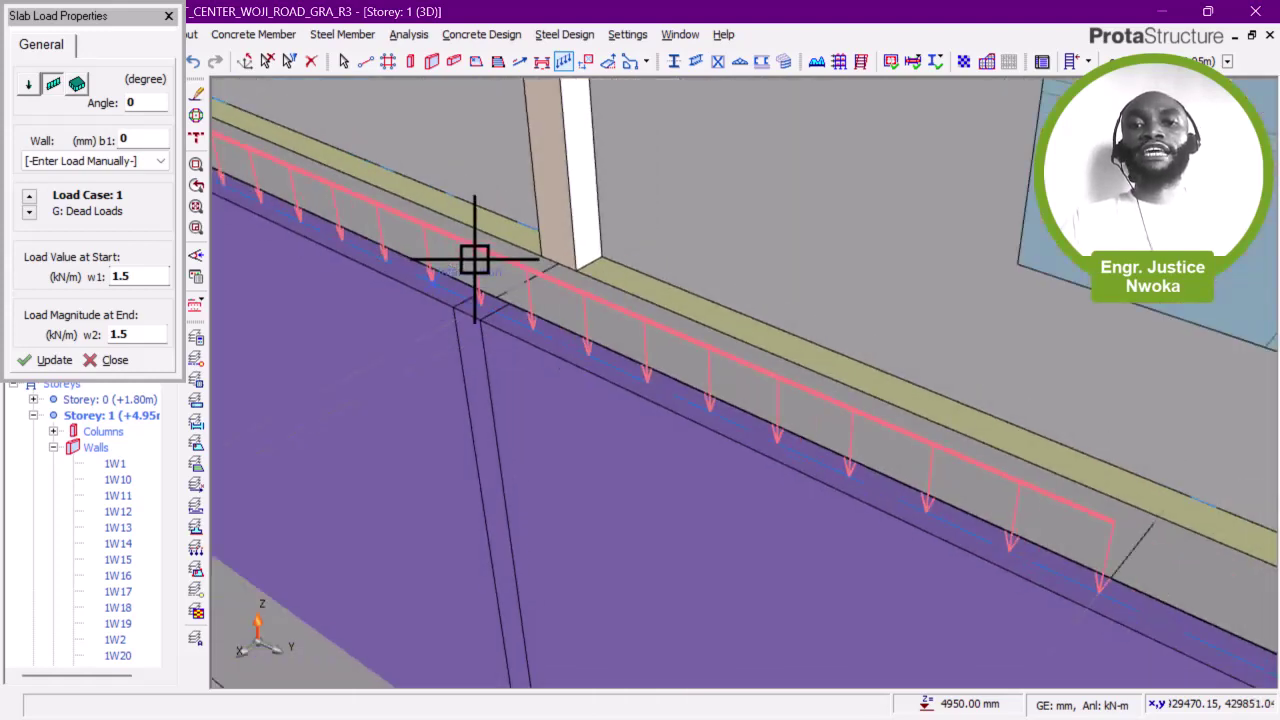
Step: Continue the 1.5 kN/m line load from the mid-wall intersection to the end of the wall where the edge beam starts
middle_drag(875, 402, 708, 373)
middle_drag(641, 334, 365, 164)
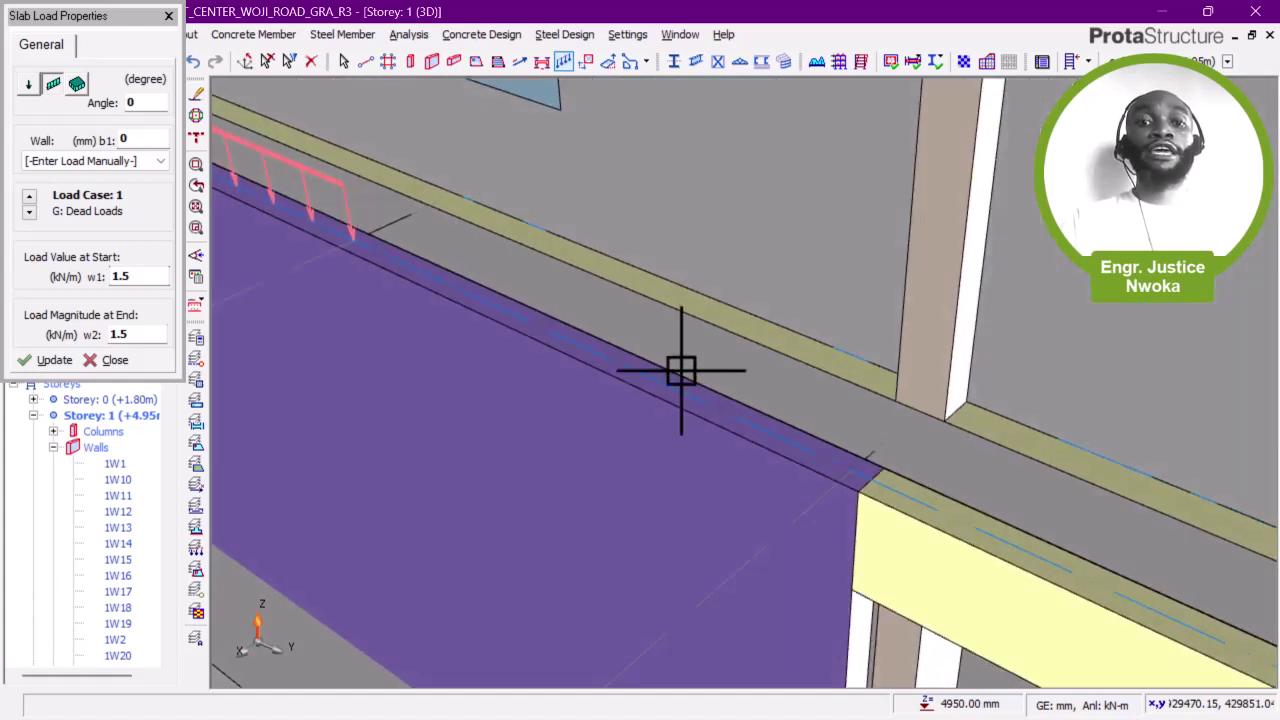
click(866, 458)
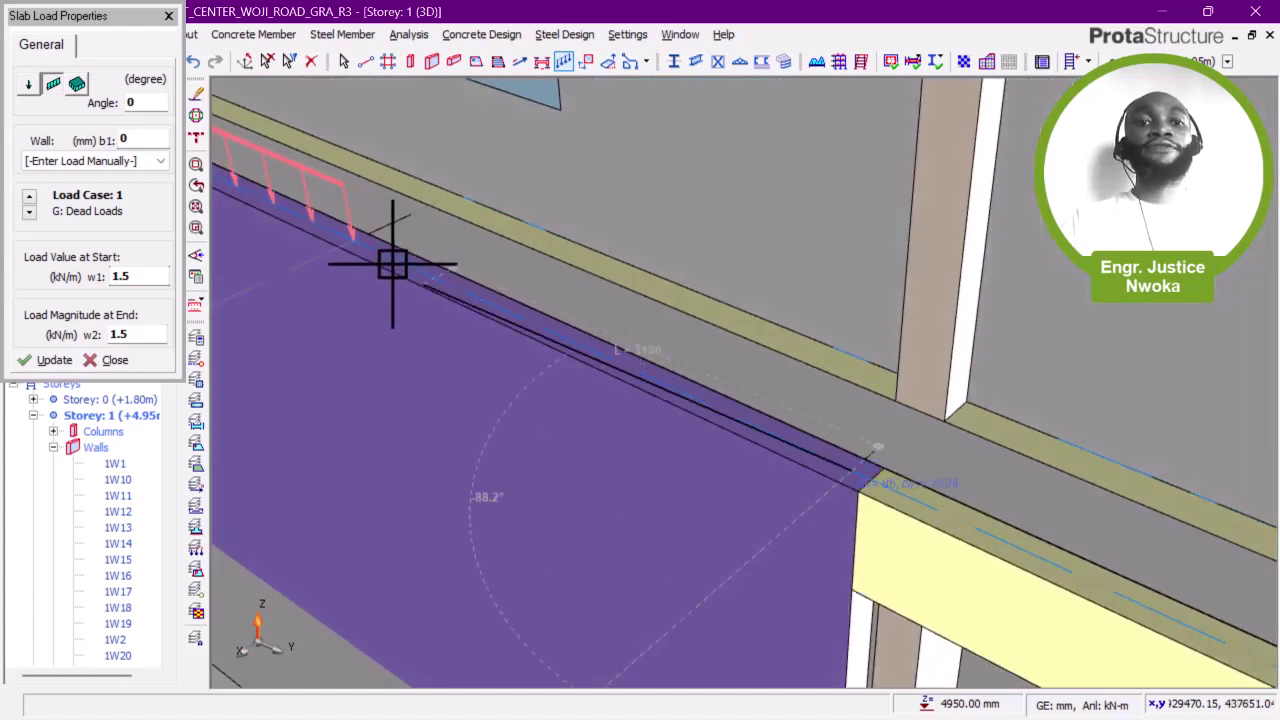
click(360, 234)
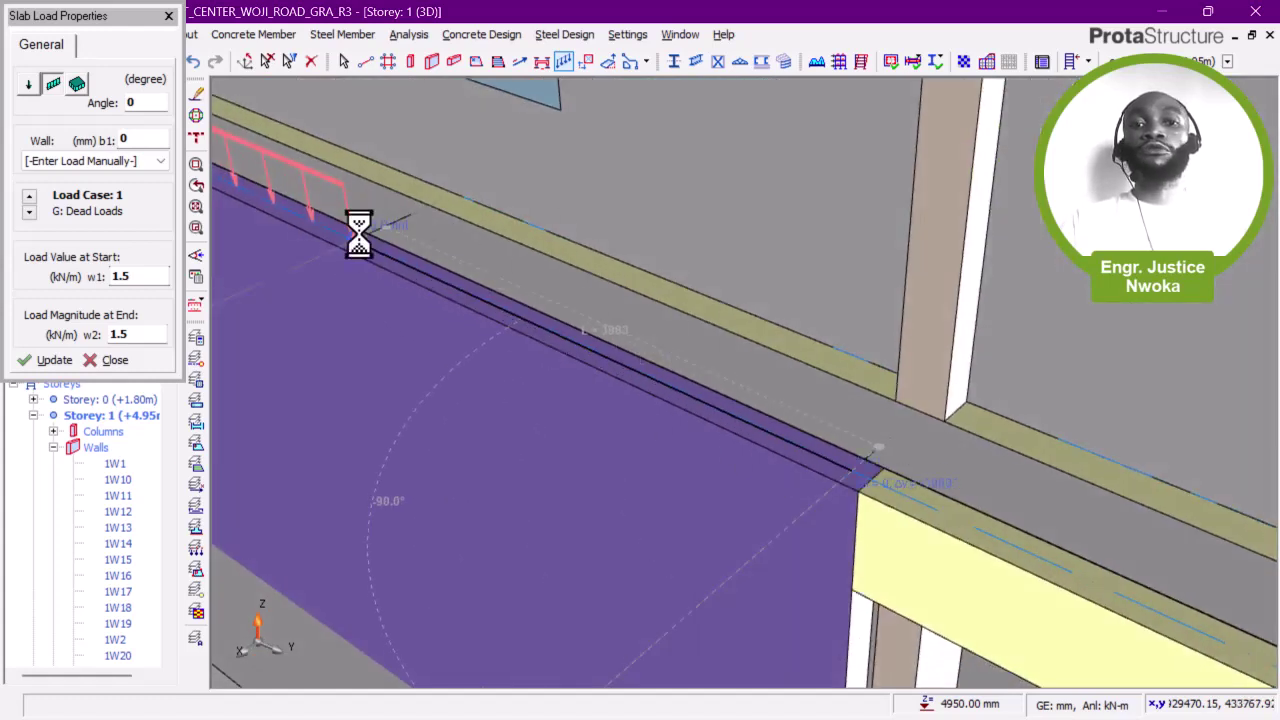
scroll(491, 290, down, 1)
scroll(491, 291, down, 1)
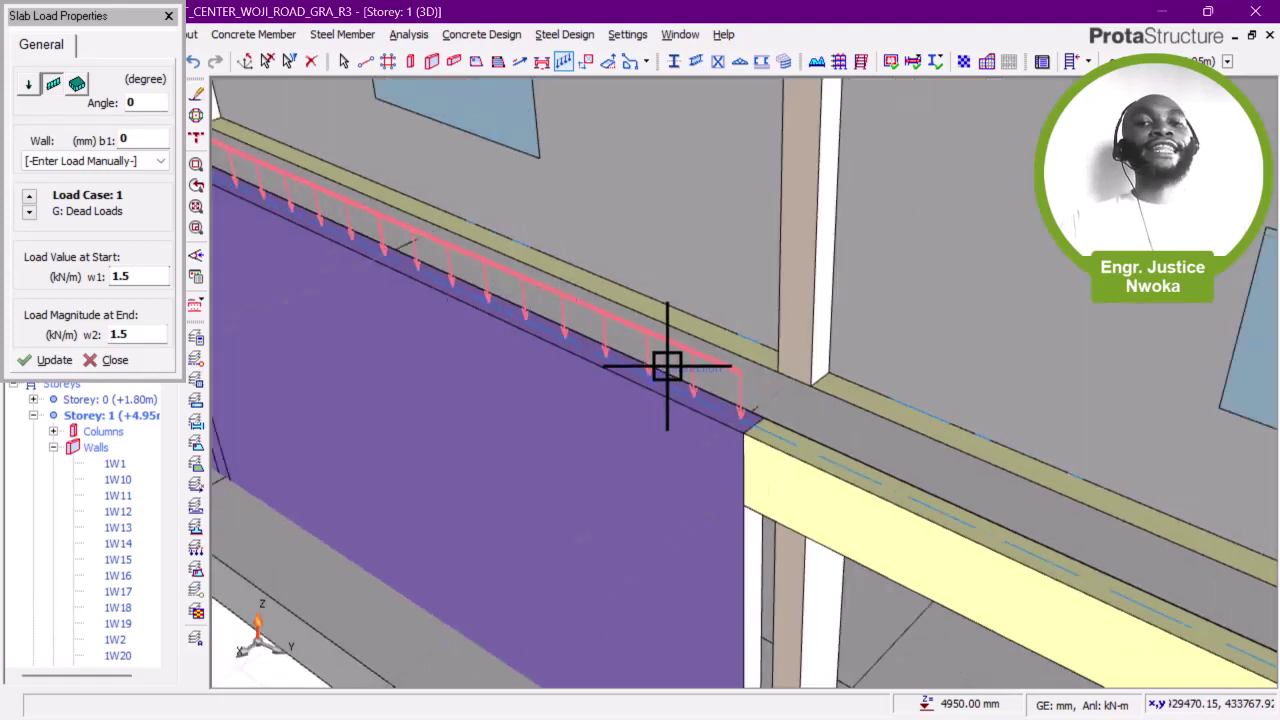
Step: Place a 1.5 kN/m line load along the first half of the edge beam, between the wall end and the mid-beam intersection
middle_drag(666, 366, 480, 300)
scroll(589, 311, down, 1)
middle_drag(625, 328, 546, 287)
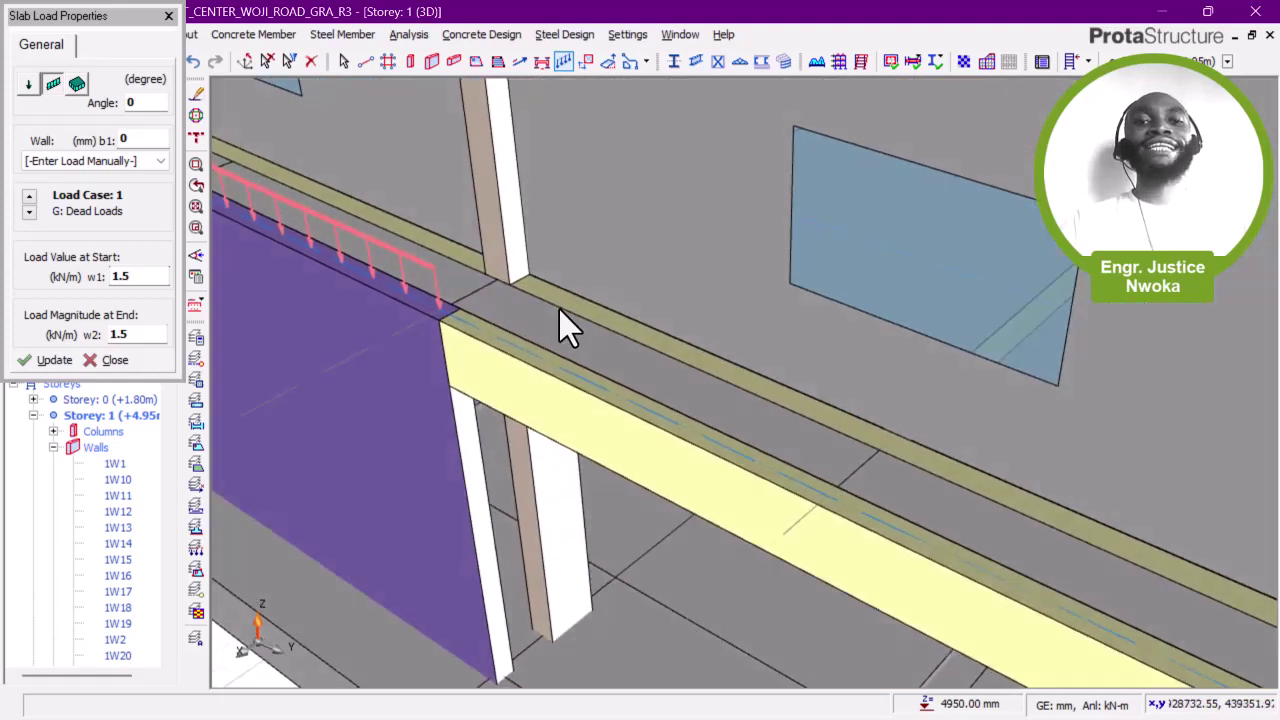
scroll(845, 496, up, 1)
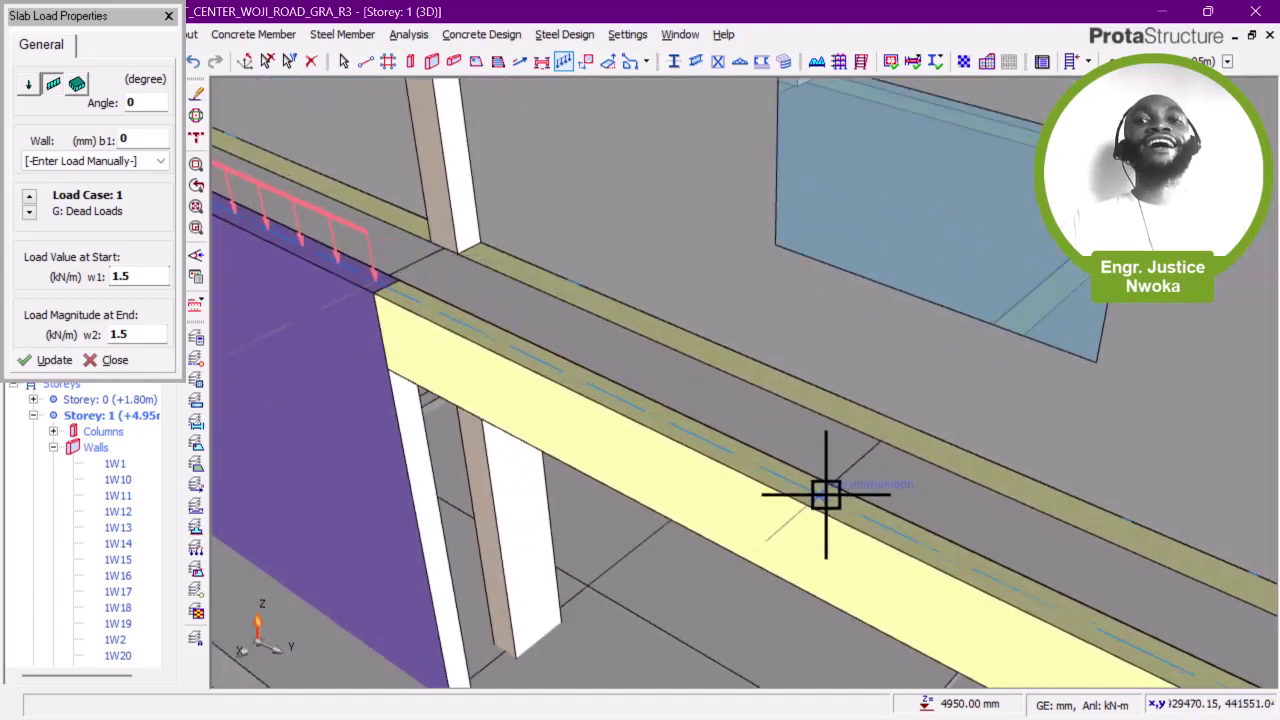
click(826, 494)
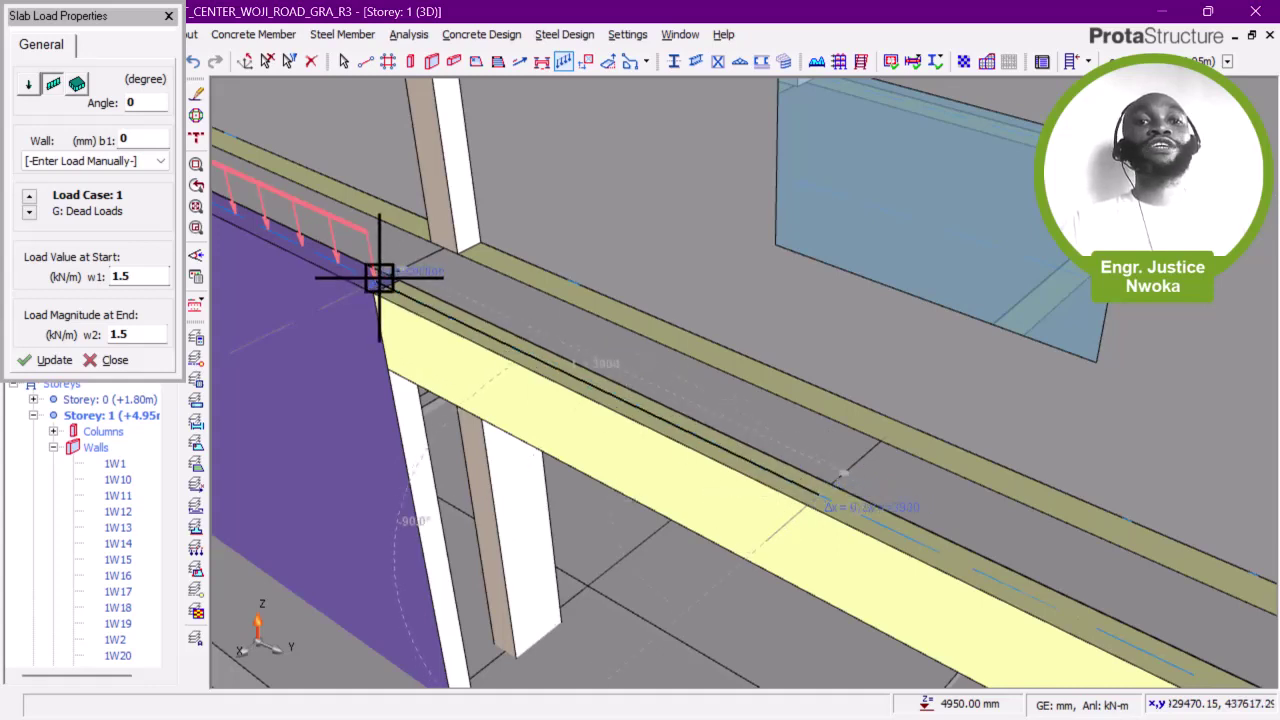
scroll(378, 278, up, 3)
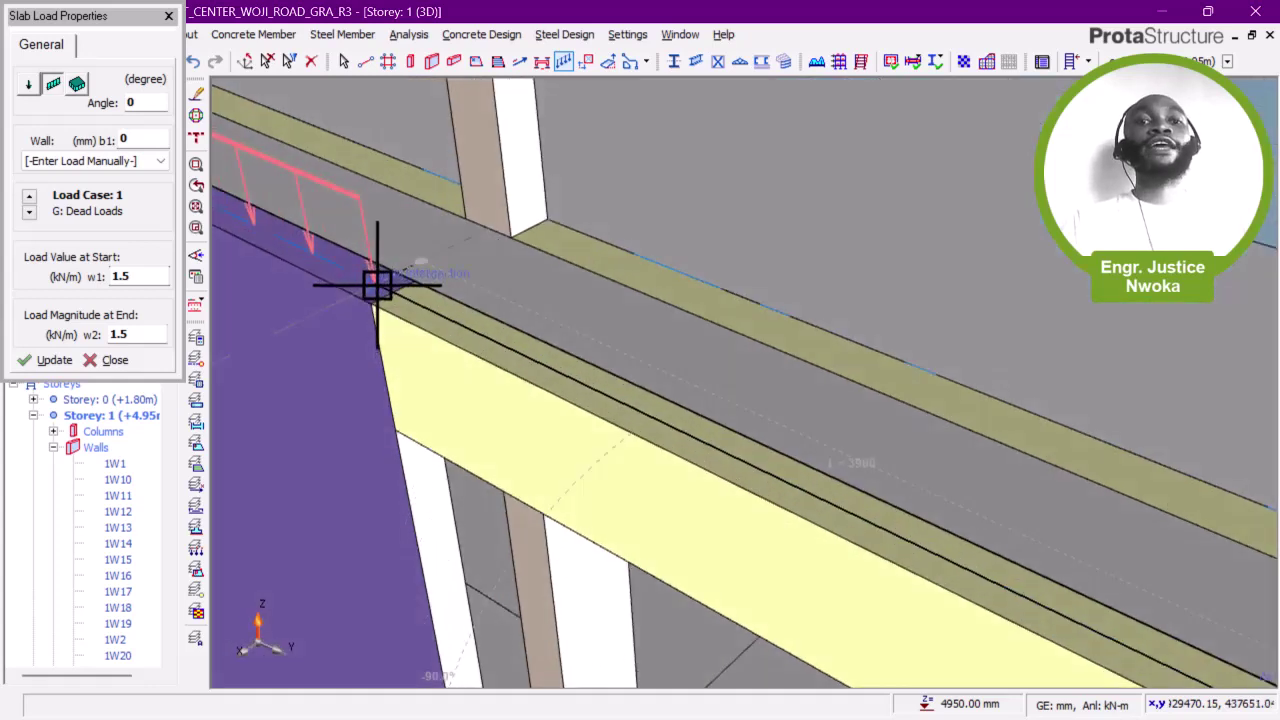
click(384, 285)
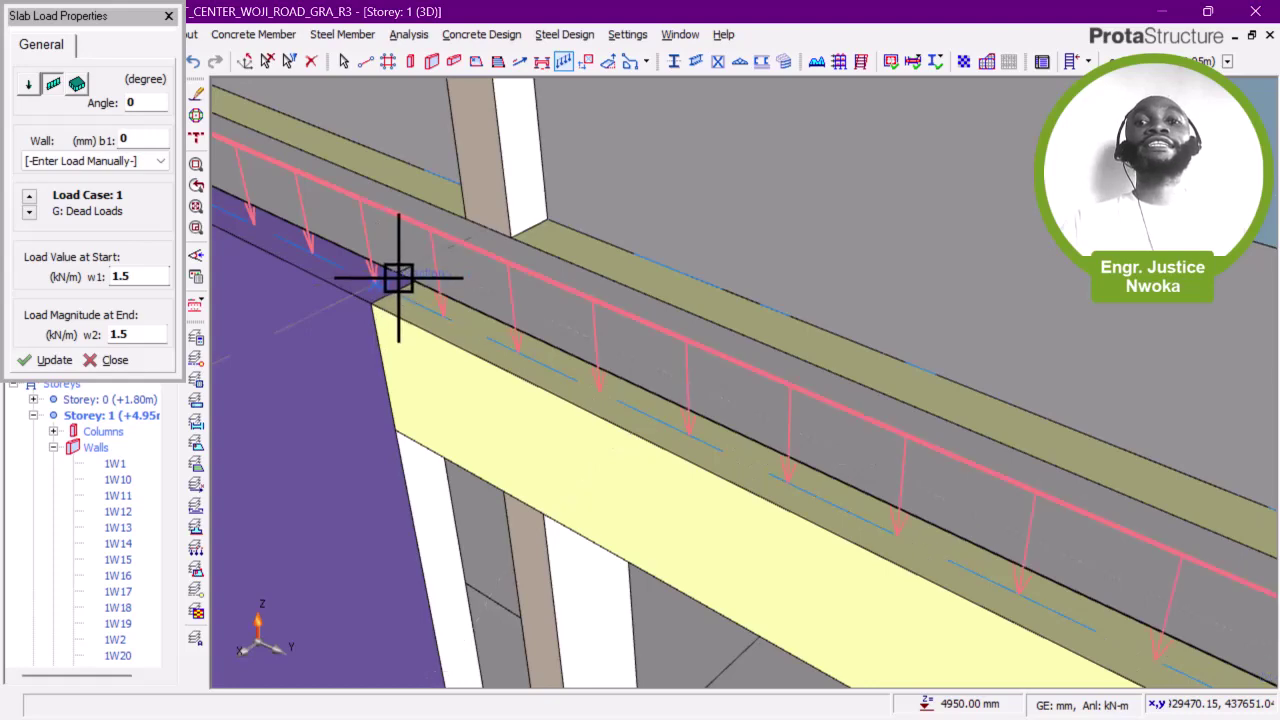
scroll(400, 277, down, 3)
Step: Try to continue the 1.5 kN/m line load over the second half of the edge beam, up to the next wall
middle_drag(746, 356, 612, 310)
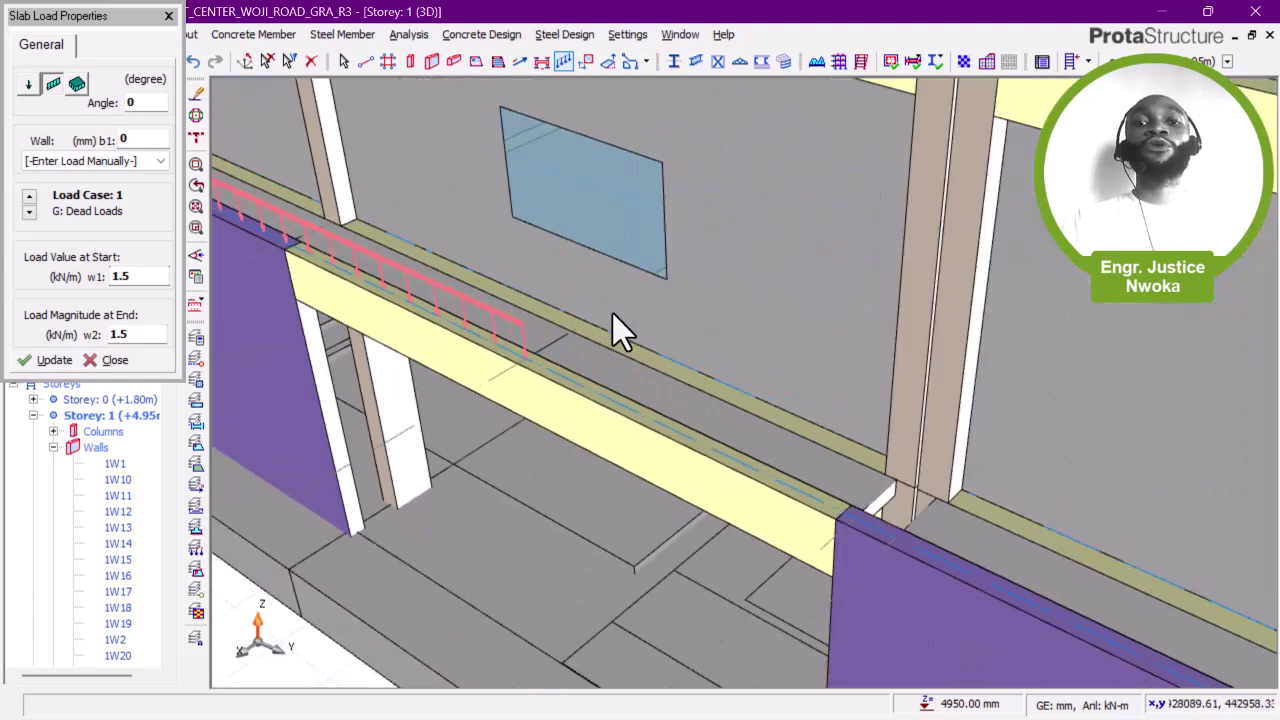
scroll(837, 500, up, 1)
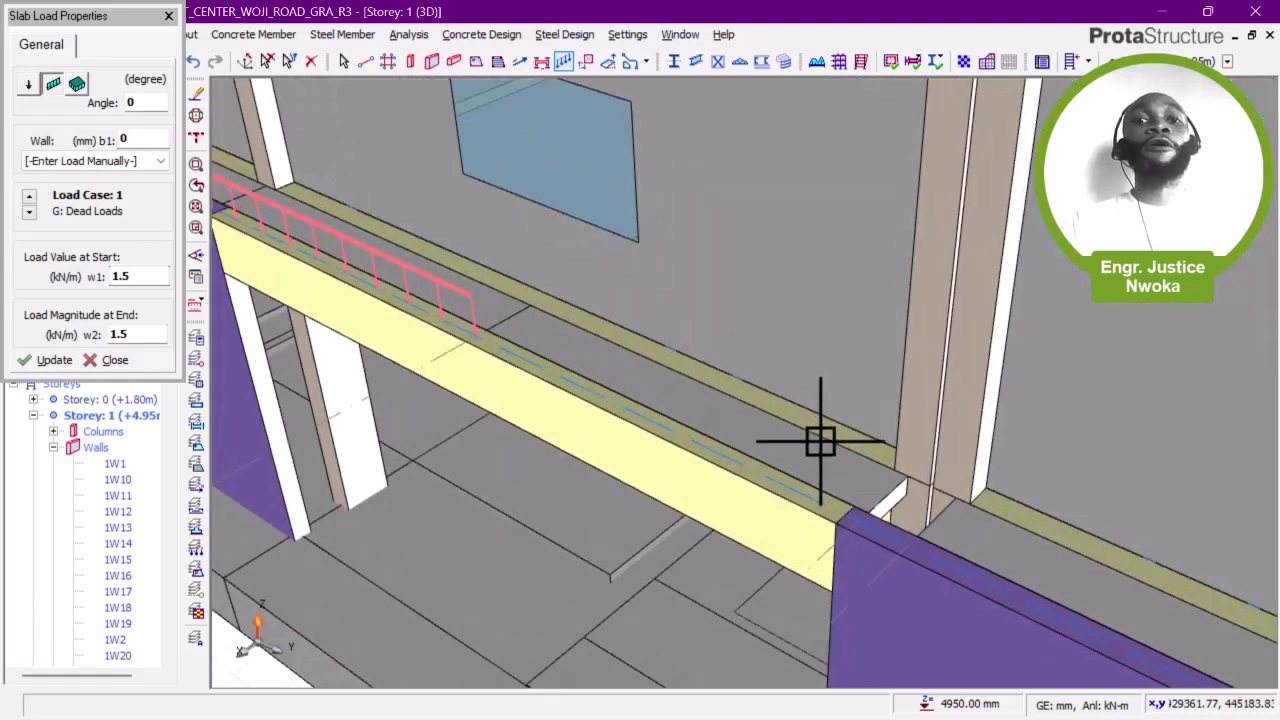
click(860, 520)
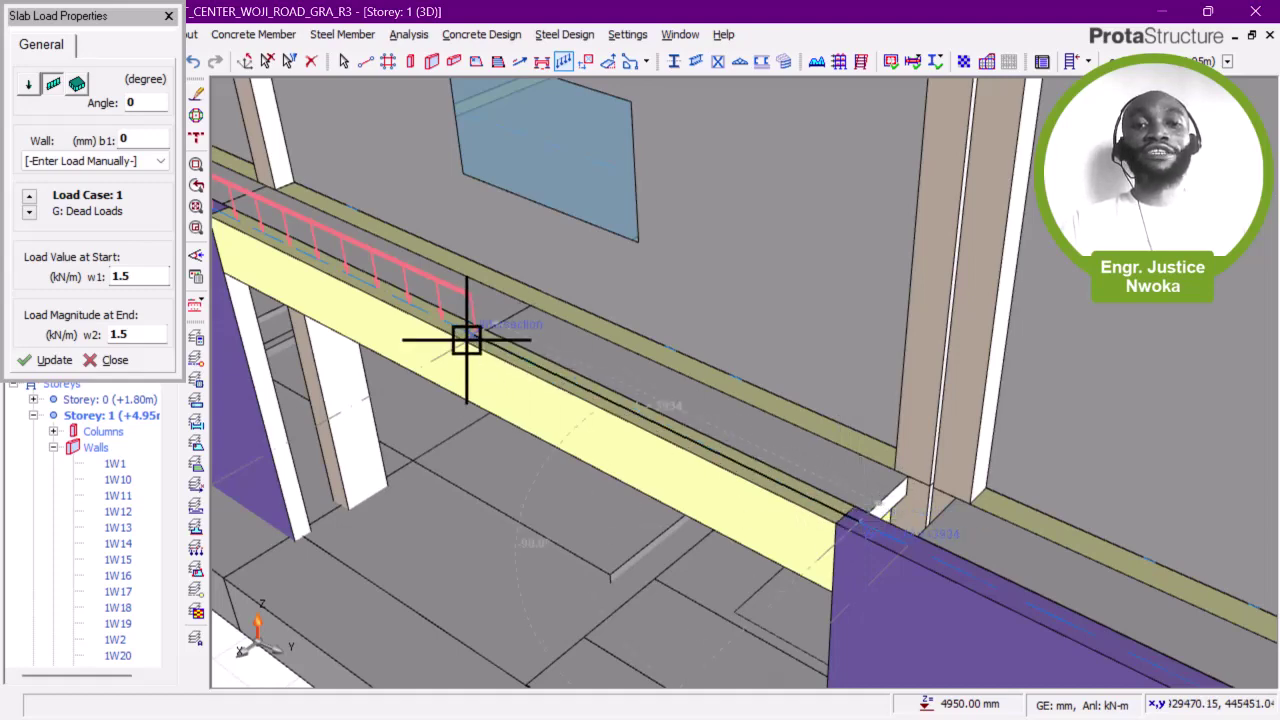
scroll(474, 333, up, 2)
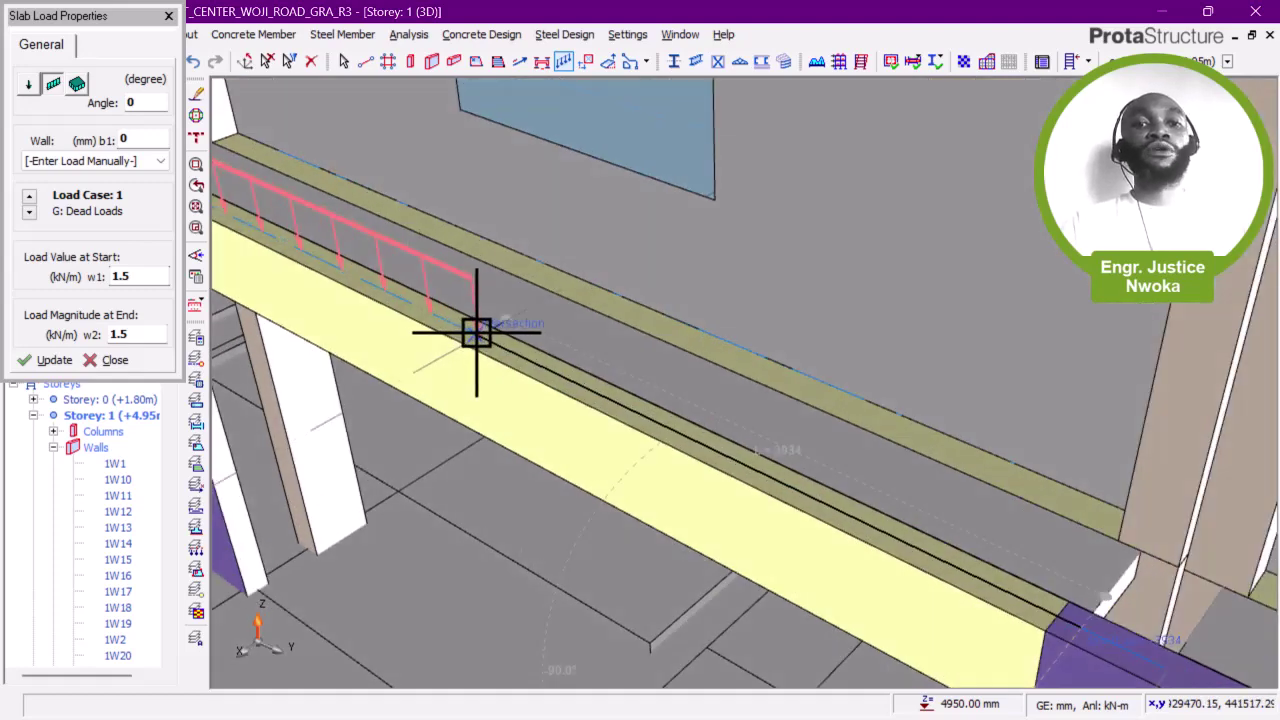
click(476, 333)
click(793, 461)
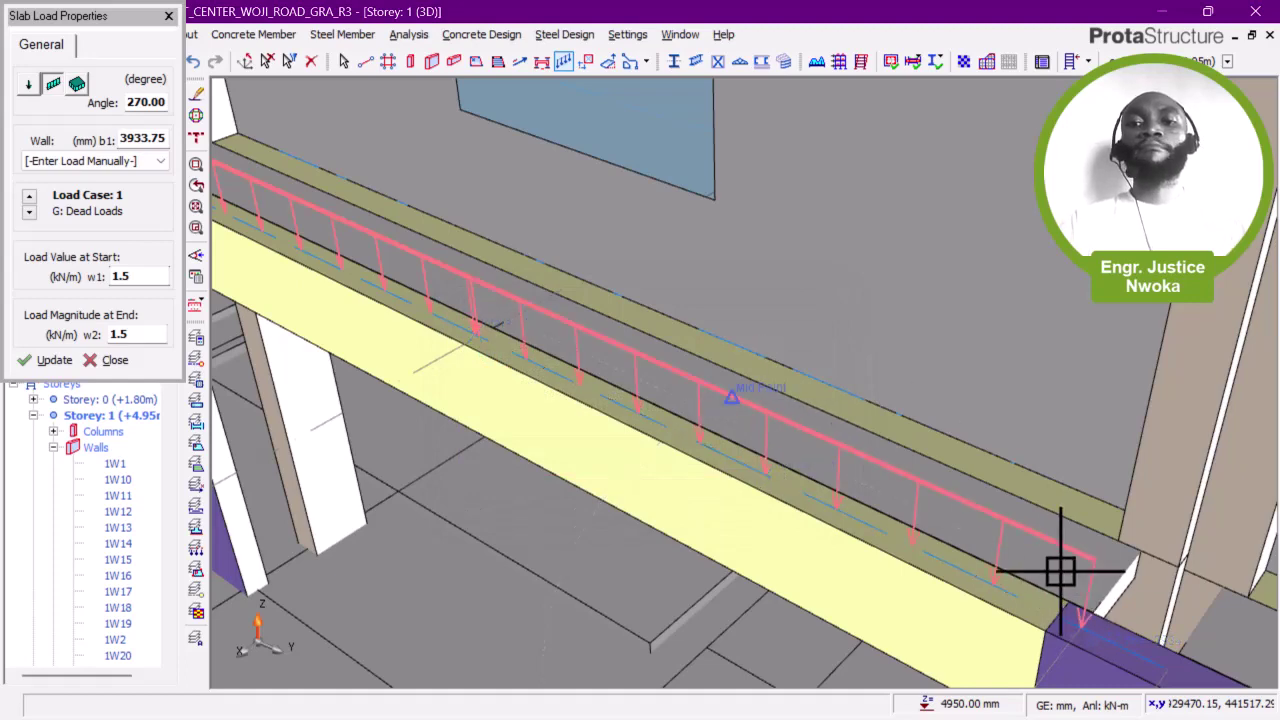
Step: Place the edge beam's second 1.5 kN/m line load segment between the next wall's end and the exact mid-beam intersection
middle_drag(1061, 566, 920, 463)
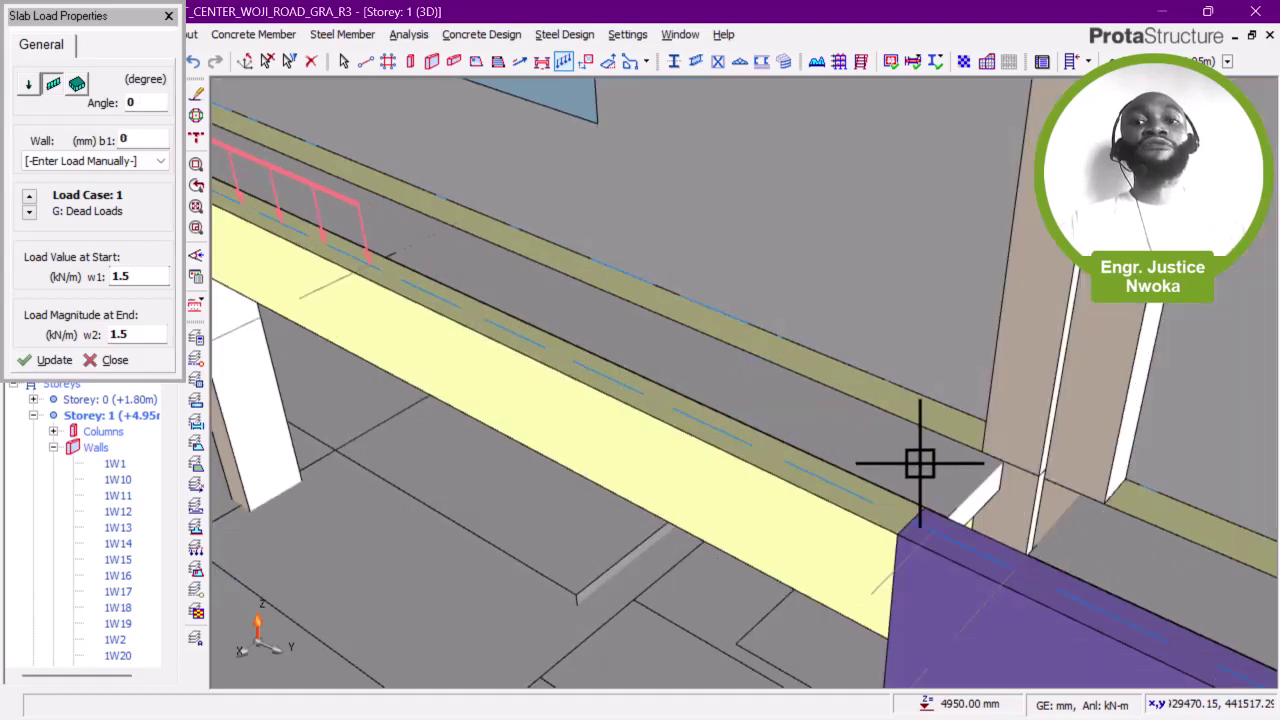
click(929, 523)
scroll(378, 253, up, 1)
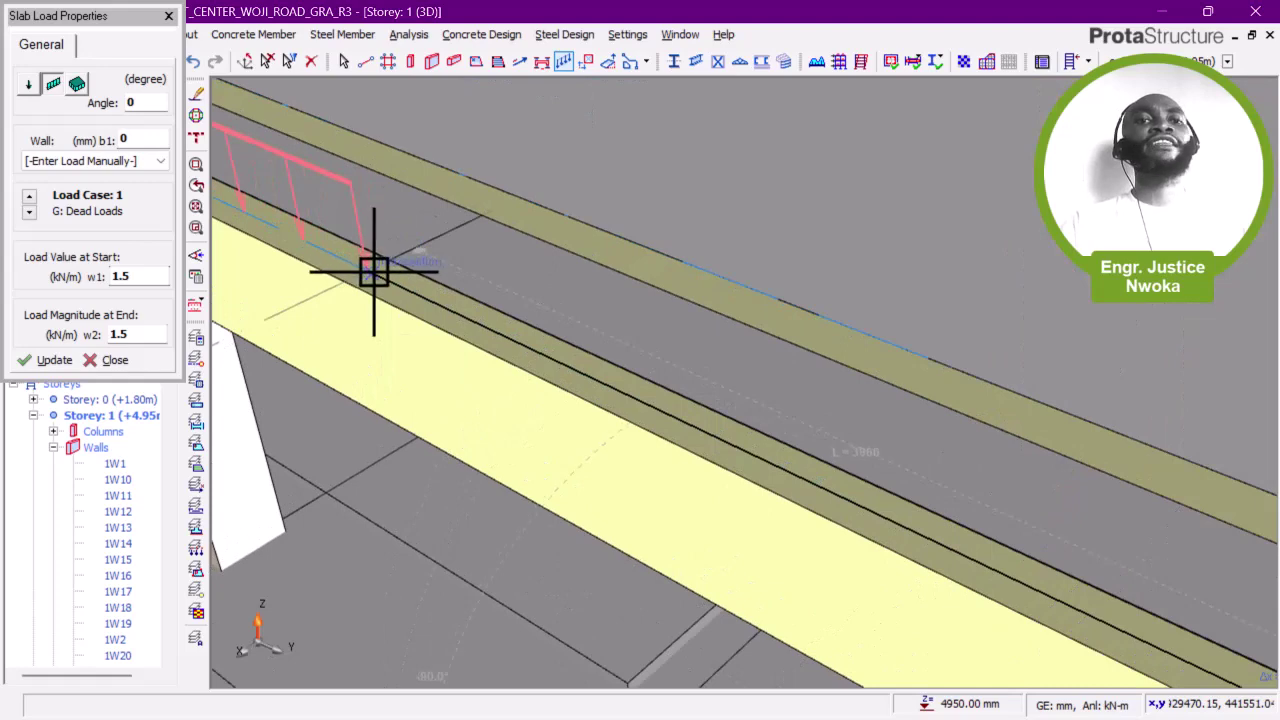
scroll(372, 269, up, 1)
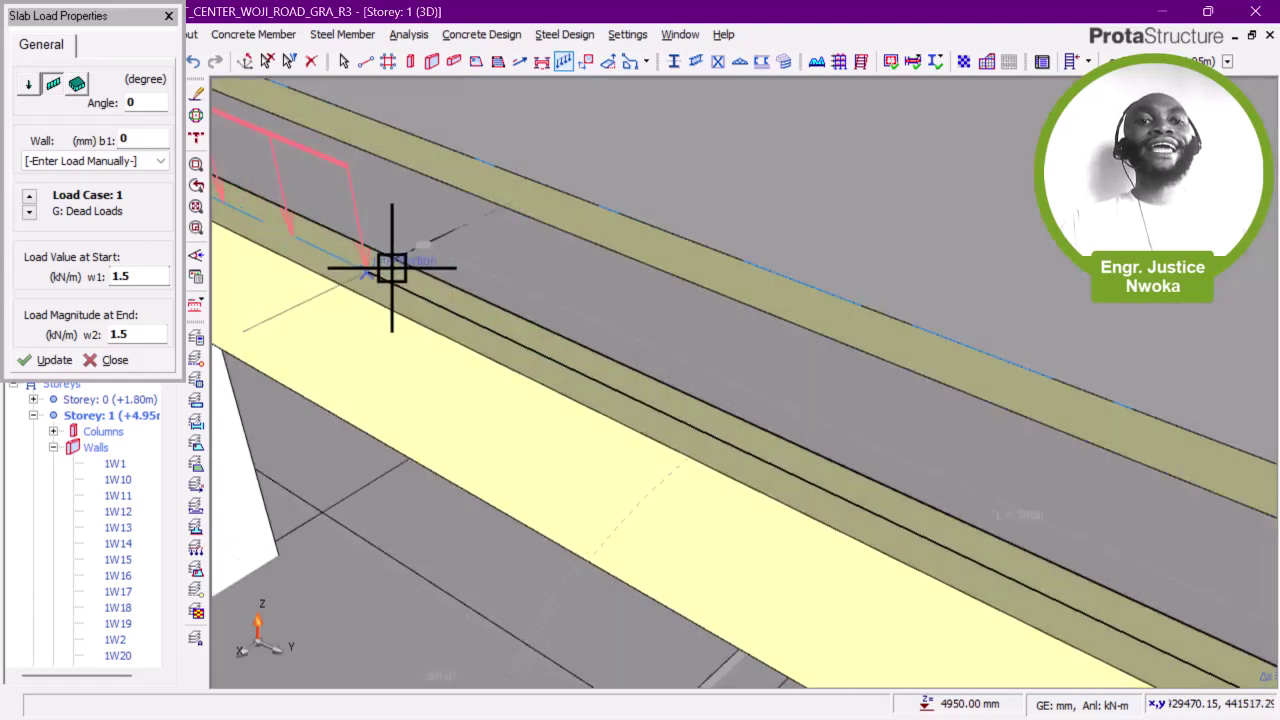
scroll(372, 270, up, 1)
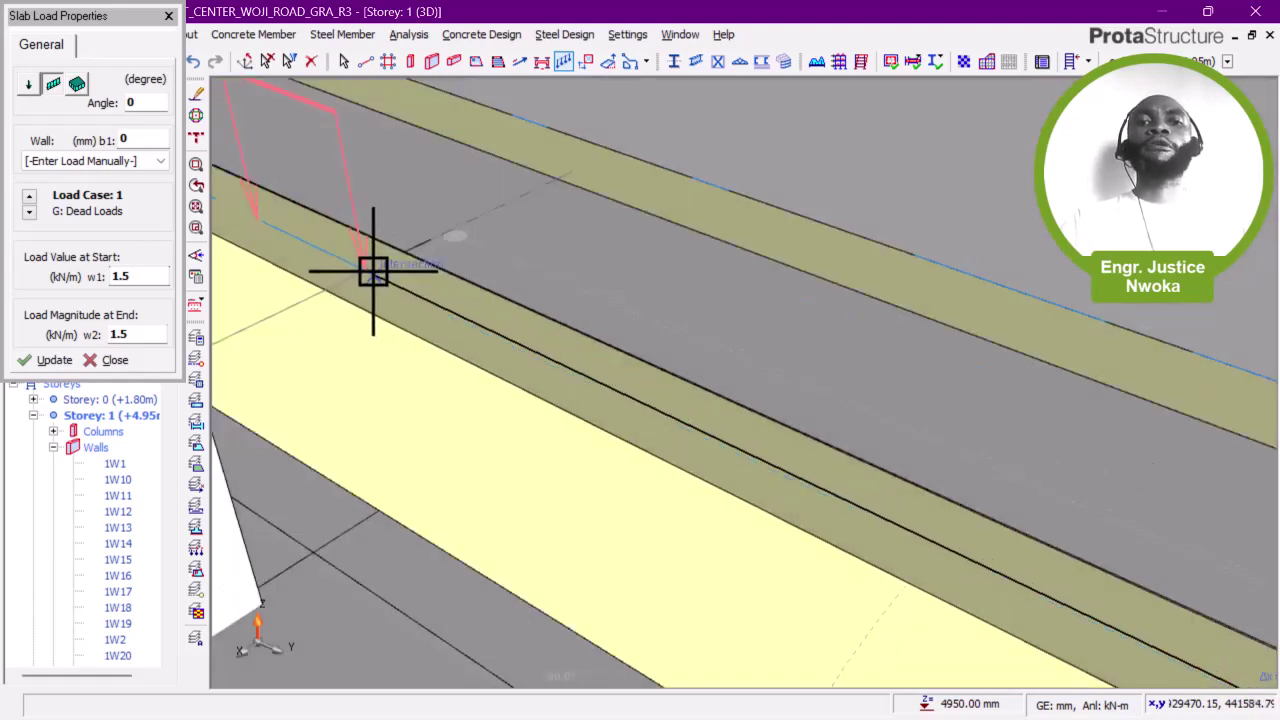
scroll(371, 271, up, 1)
click(369, 269)
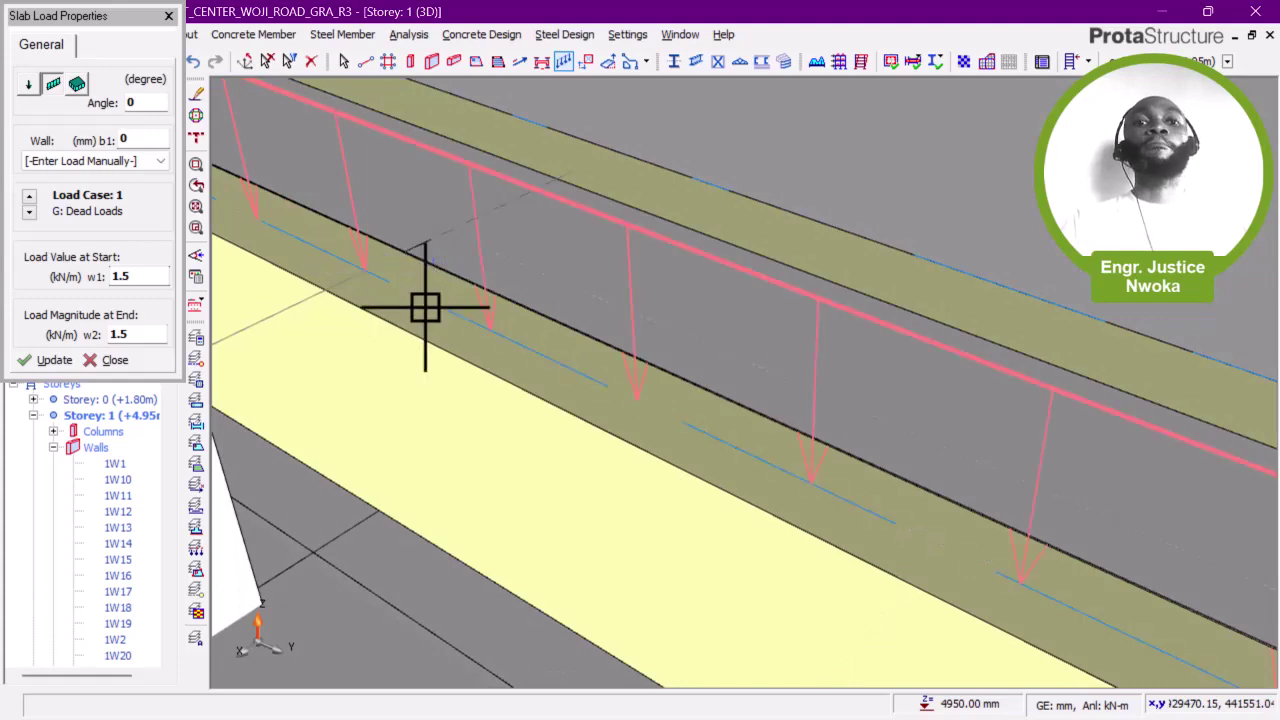
scroll(380, 257, up, 2)
scroll(426, 256, down, 2)
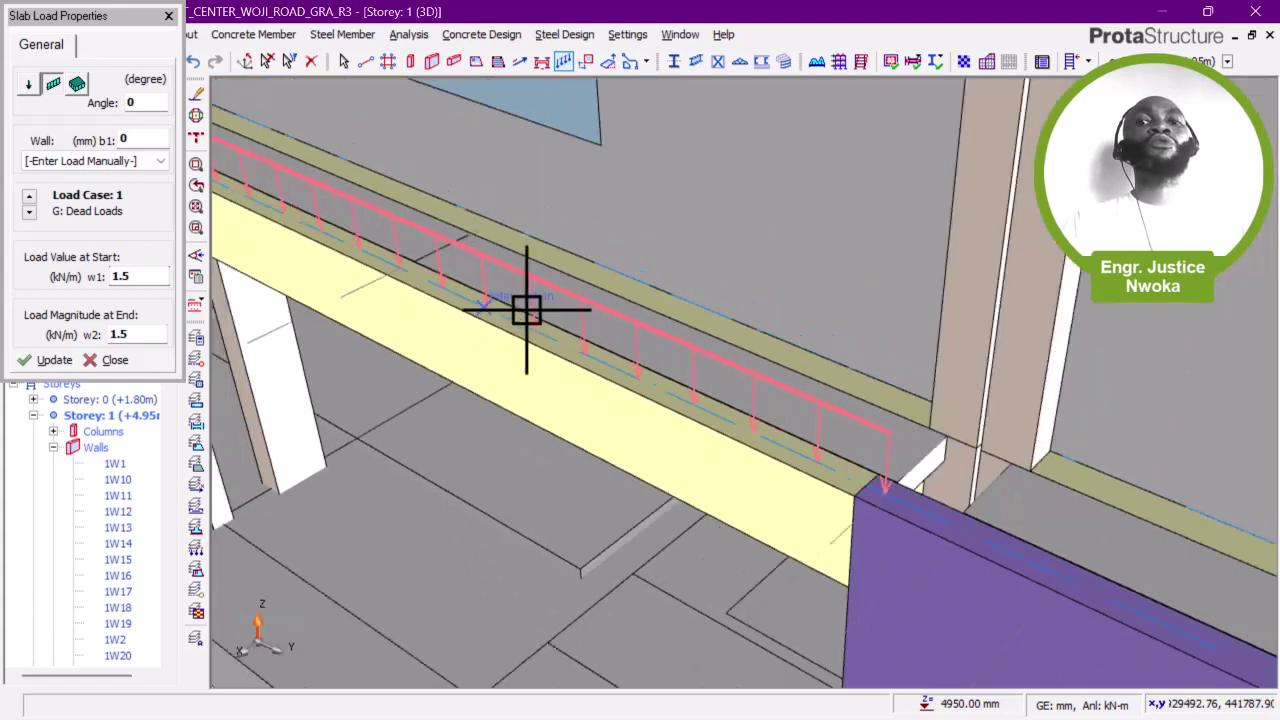
Step: Continue the 1.5 kN/m line load over the wall beyond the beam in two segments, through the mid-wall intersection to the wall joint
middle_drag(716, 370, 269, 195)
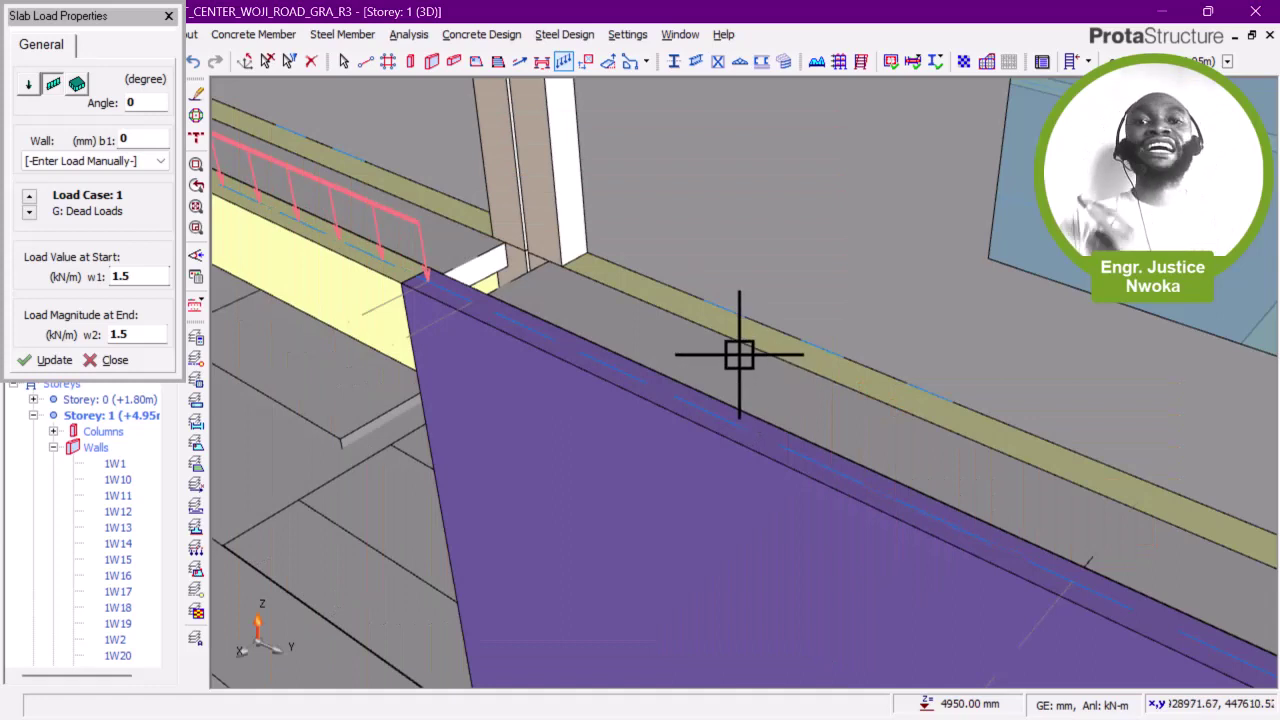
middle_drag(817, 421, 764, 378)
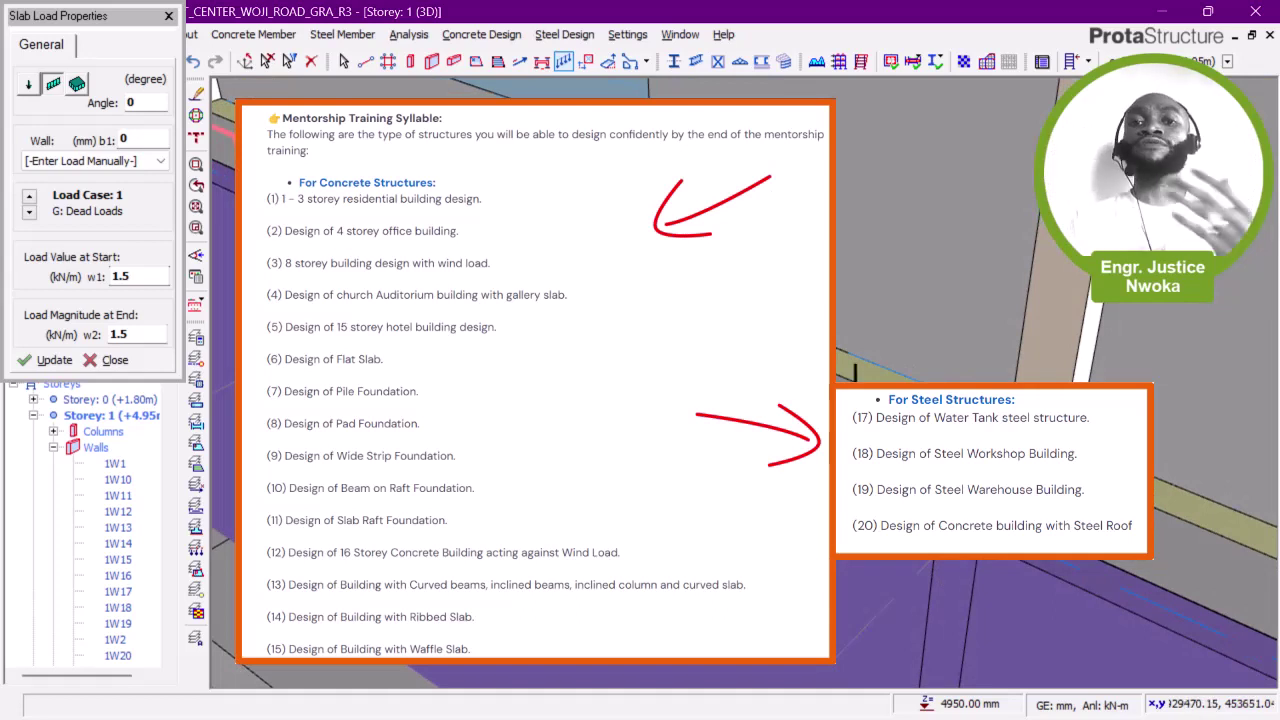
scroll(445, 273, up, 2)
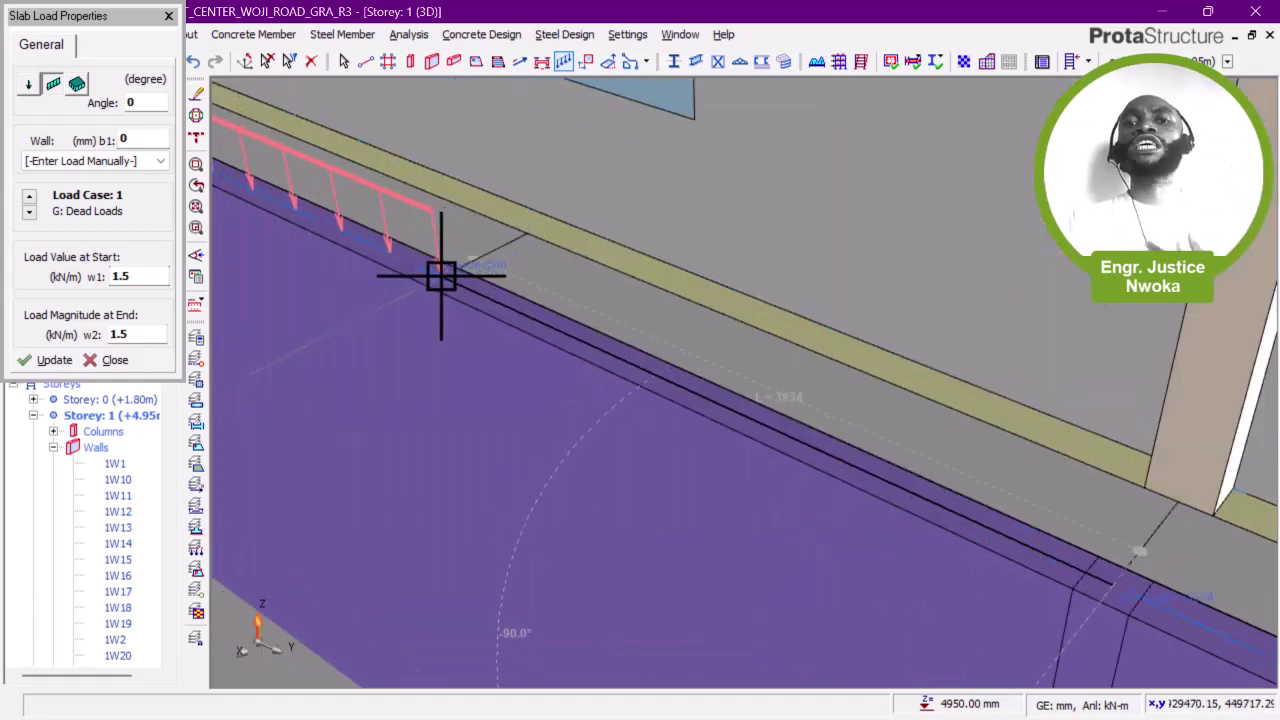
scroll(441, 276, up, 4)
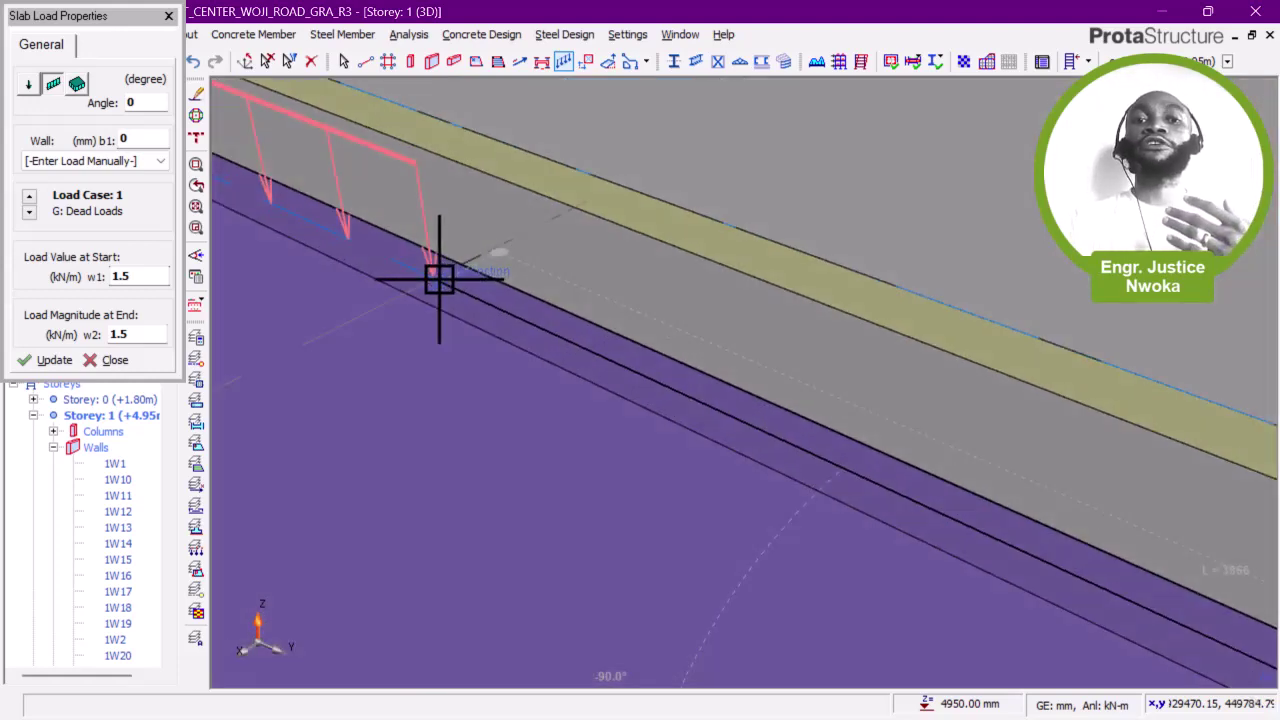
click(436, 277)
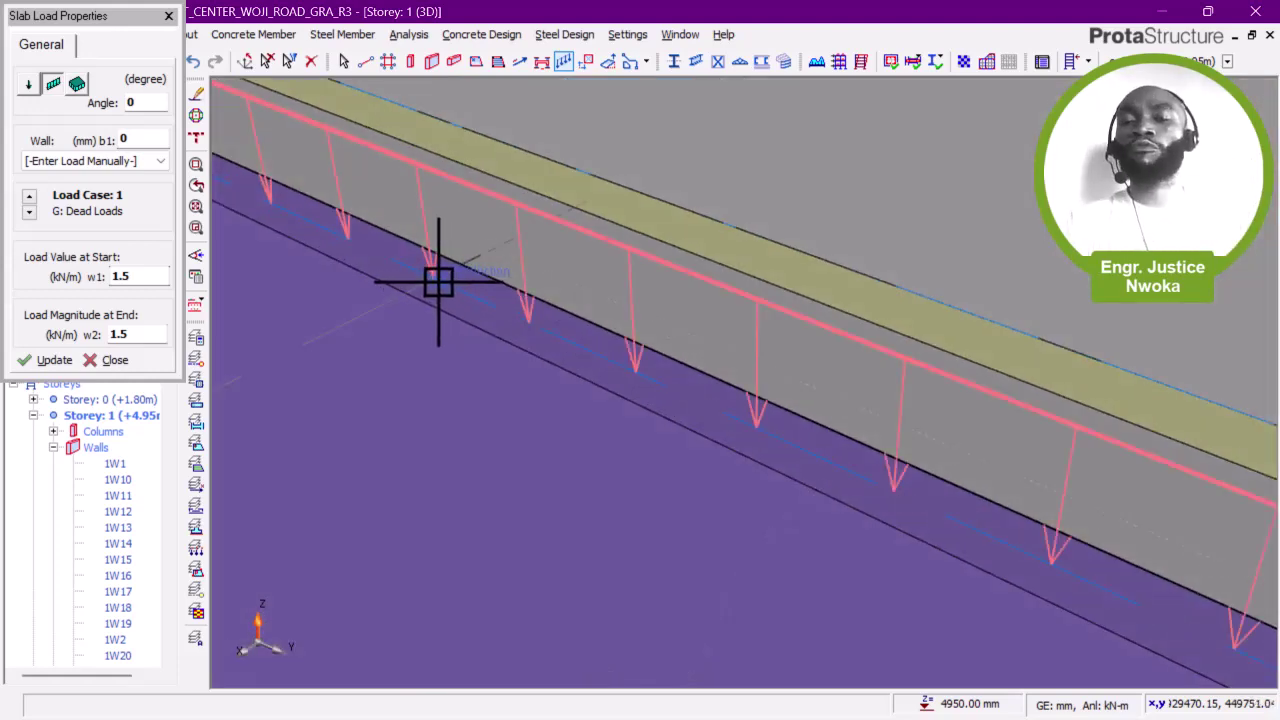
scroll(386, 244, down, 3)
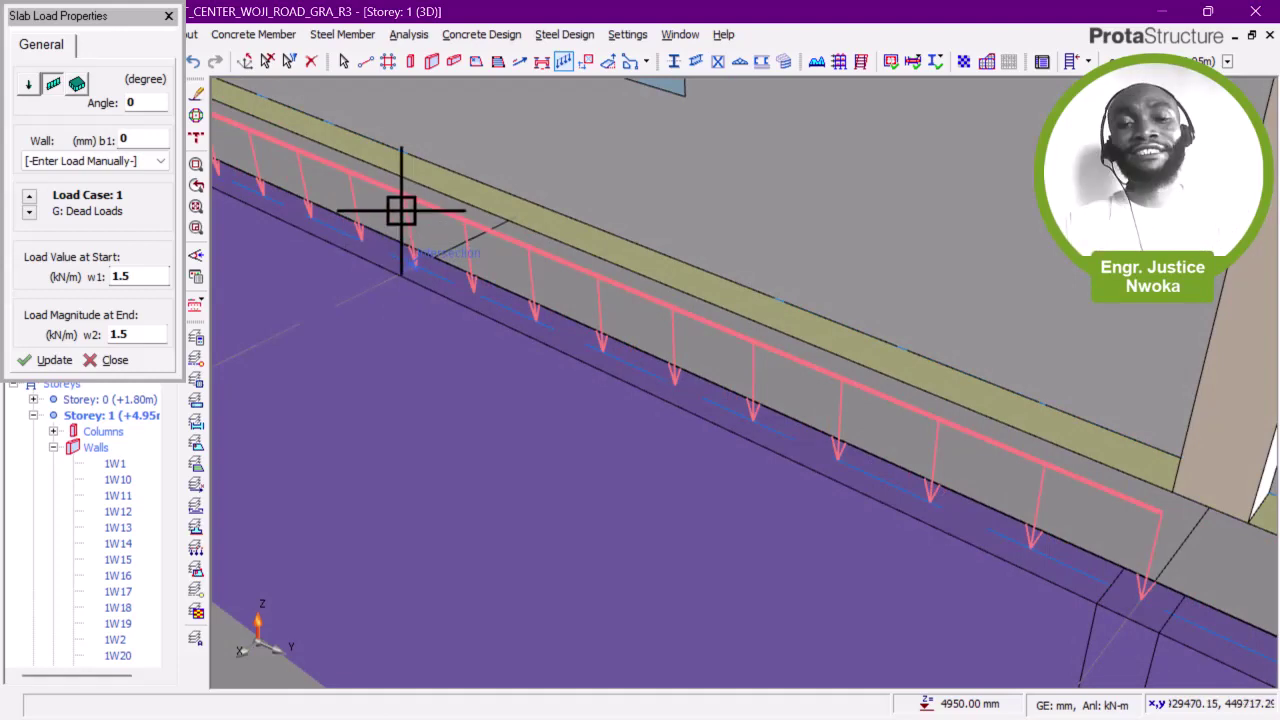
Step: Place a 1.5 kN/m line load on the following wall panel, between the wall joint and its mid-wall axis intersection
scroll(411, 223, down, 2)
middle_drag(854, 354, 644, 240)
scroll(690, 262, down, 1)
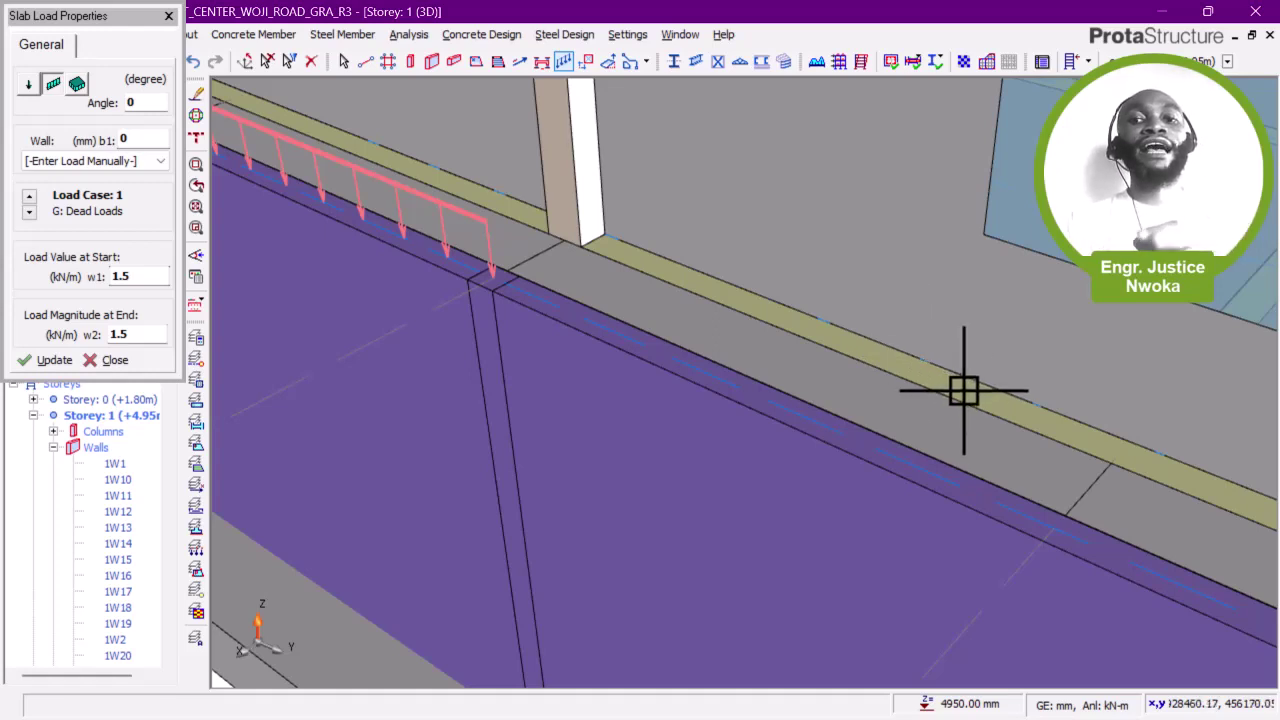
click(1059, 521)
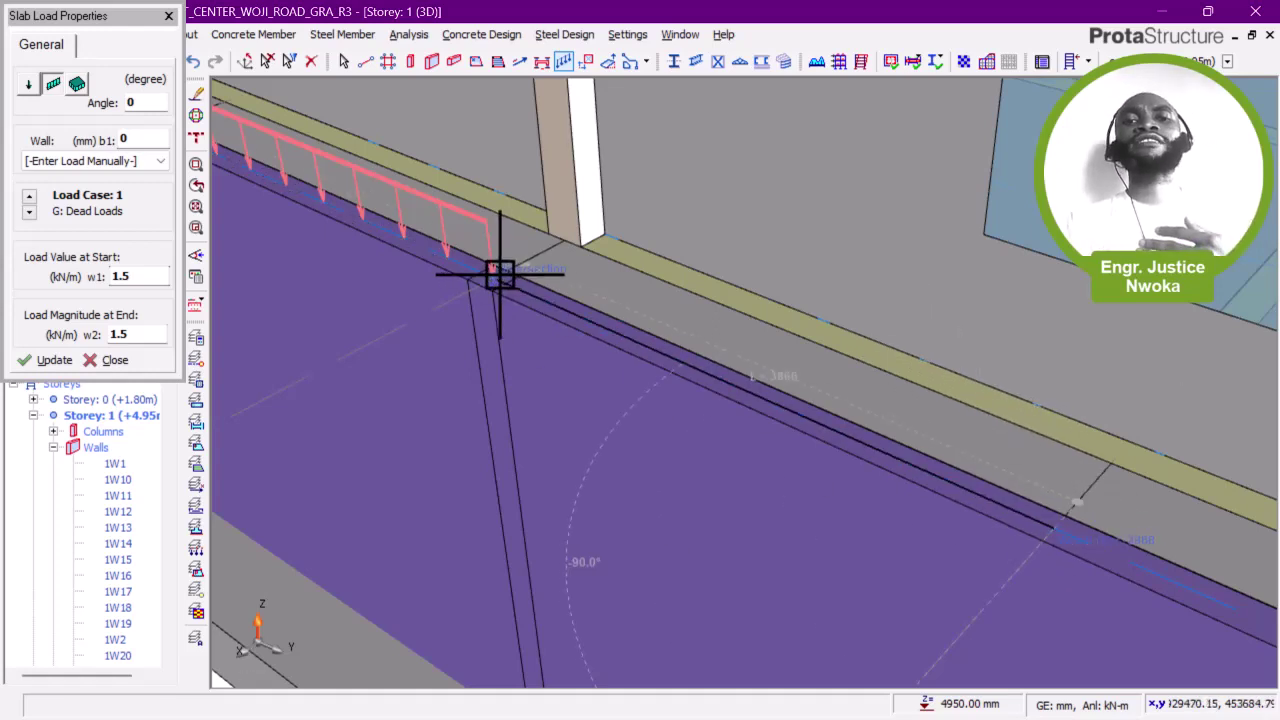
scroll(490, 270, up, 1)
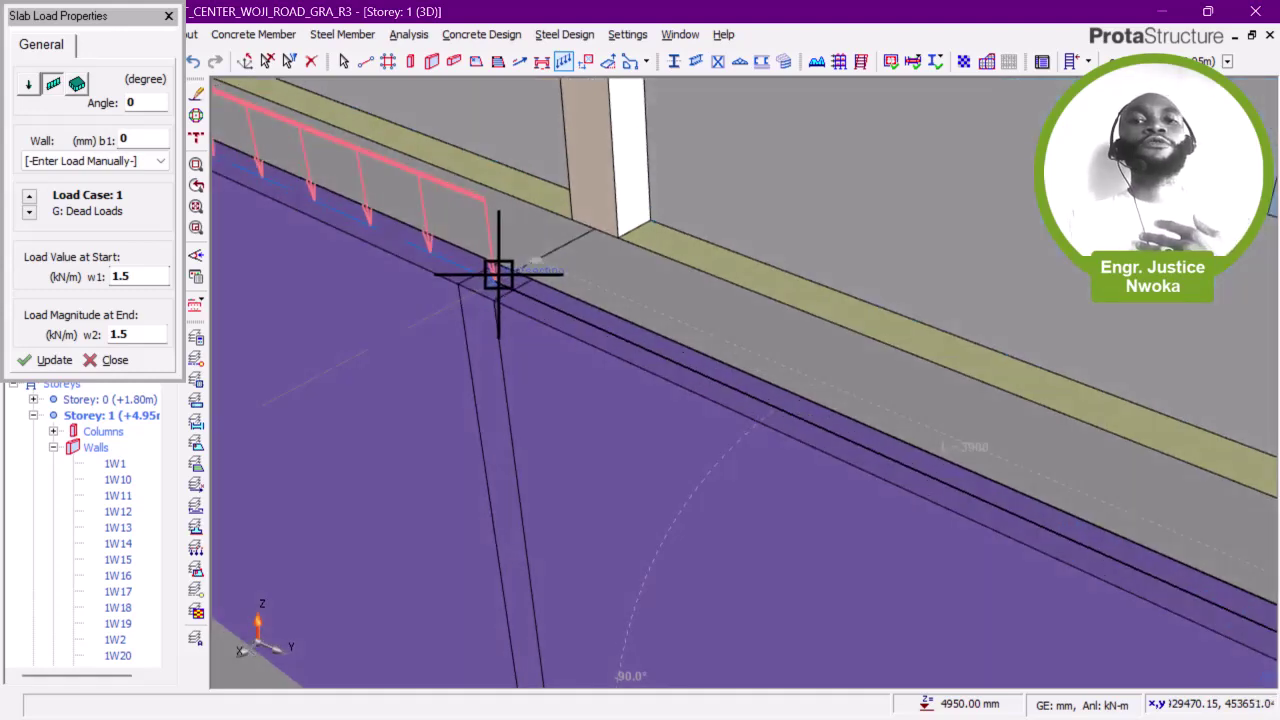
click(496, 272)
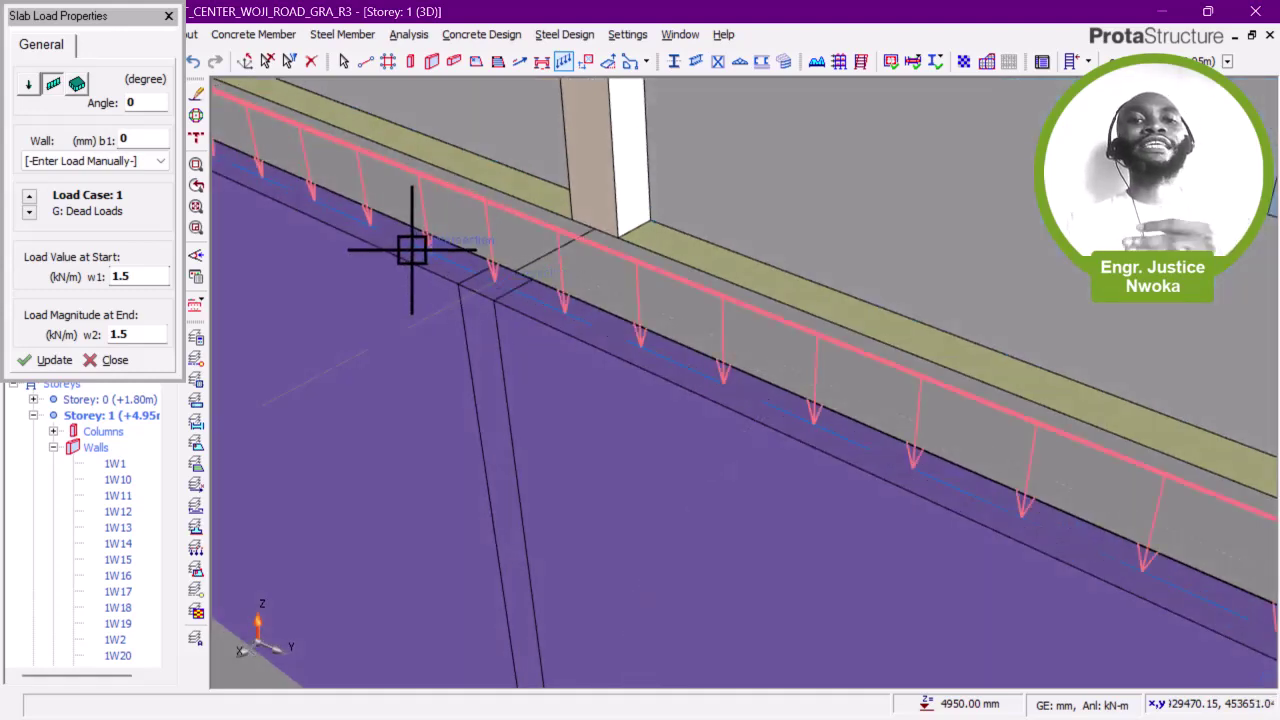
Step: Try to place a 1.5 kN/m slab line load on the wall panel's second half, from the mid-wall axis intersection to the wall joint
scroll(414, 249, up, 1)
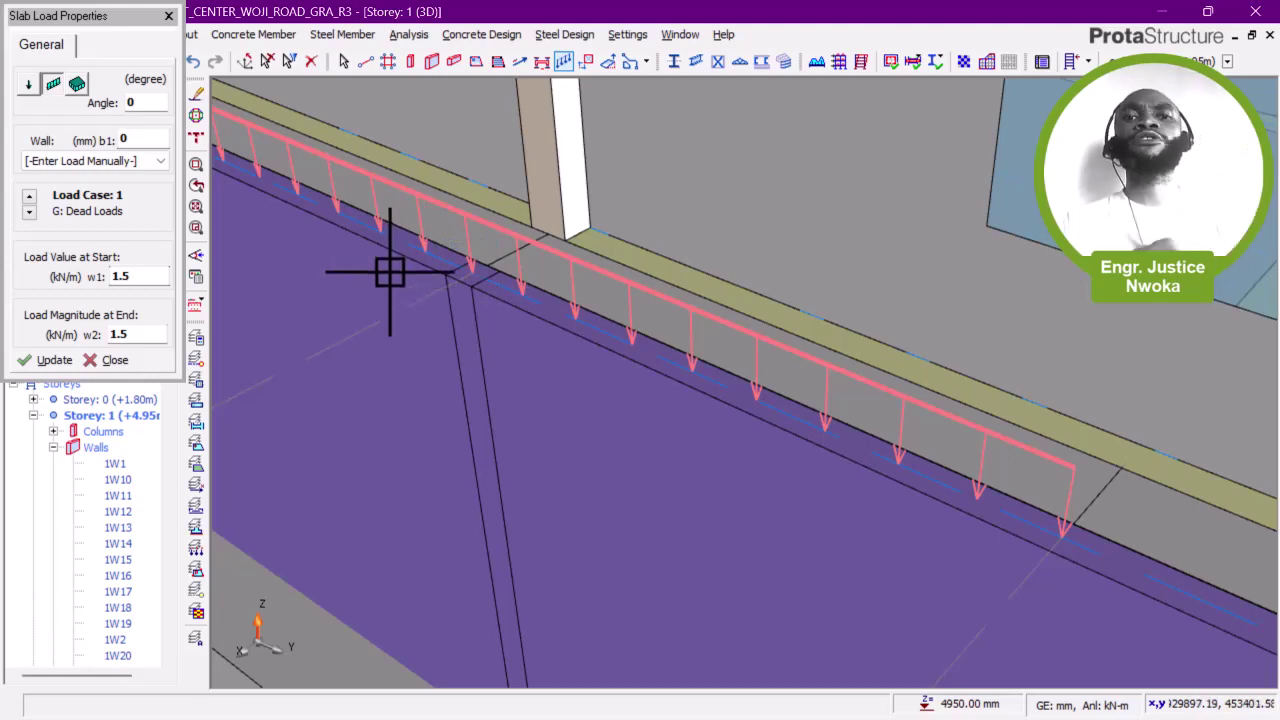
scroll(446, 269, down, 2)
middle_drag(674, 303, 496, 246)
scroll(505, 251, down, 1)
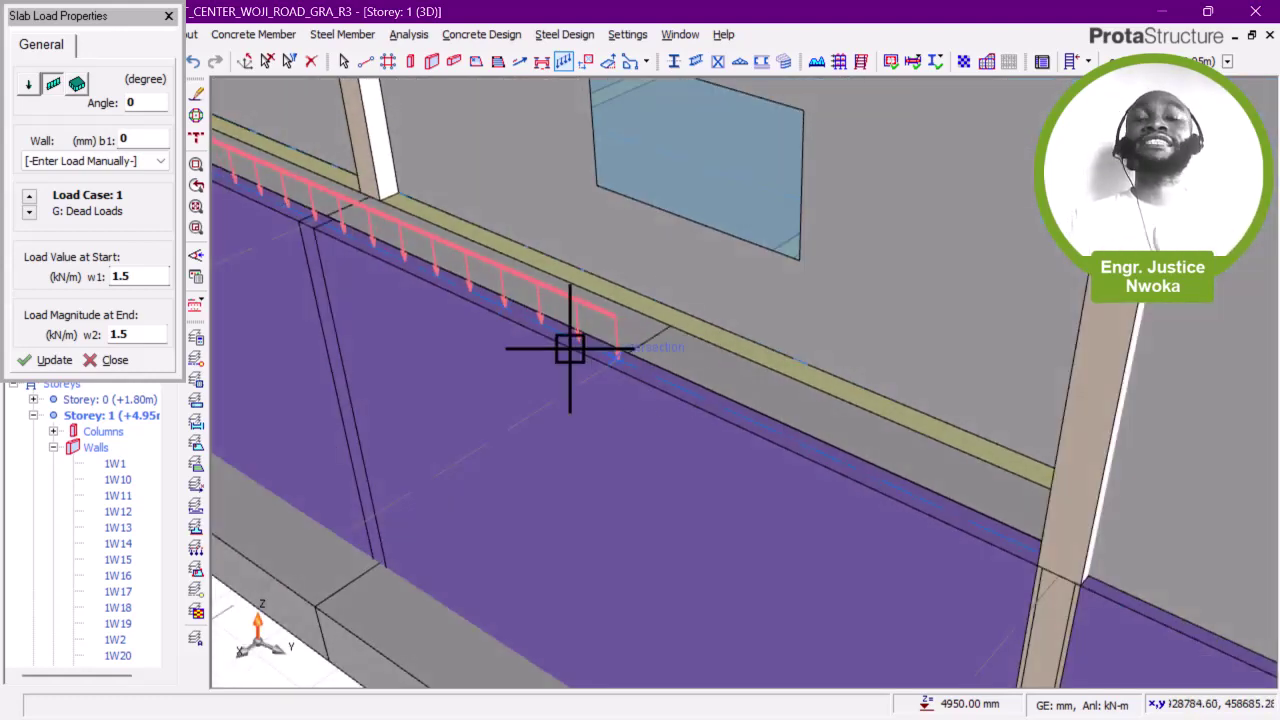
shift+middle_drag(570, 348, 587, 393)
click(540, 428)
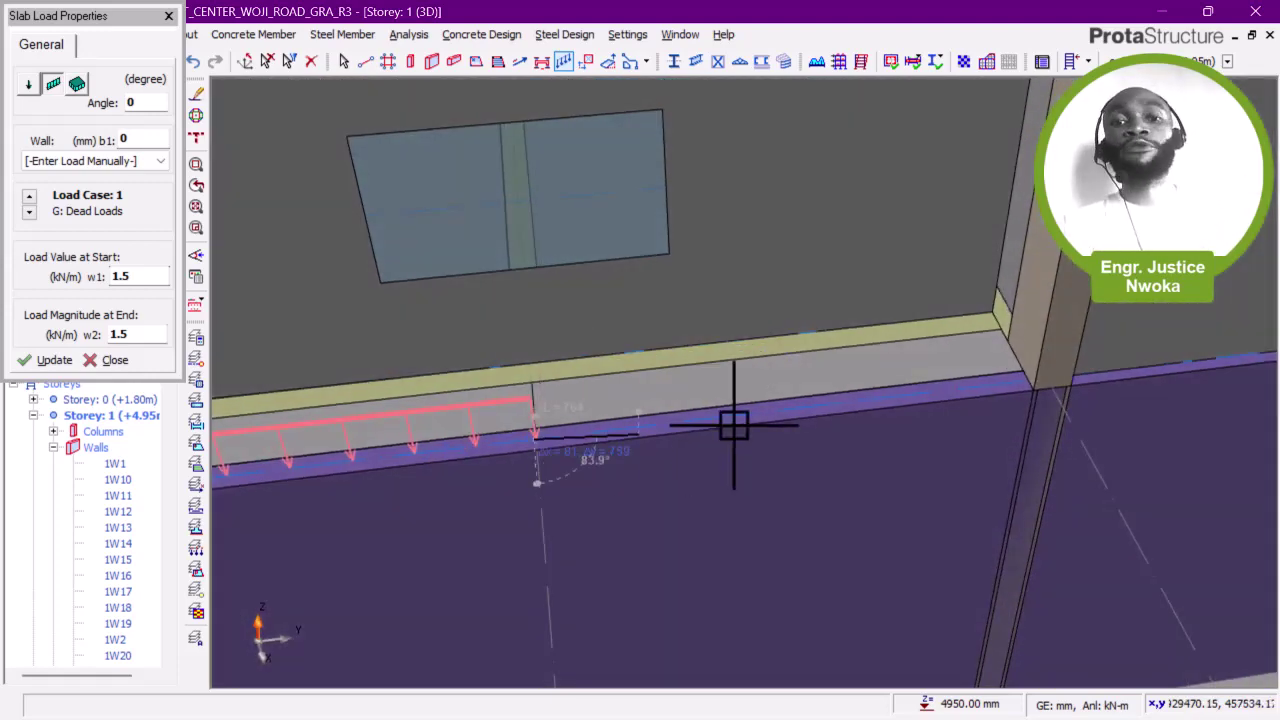
scroll(1030, 377, up, 2)
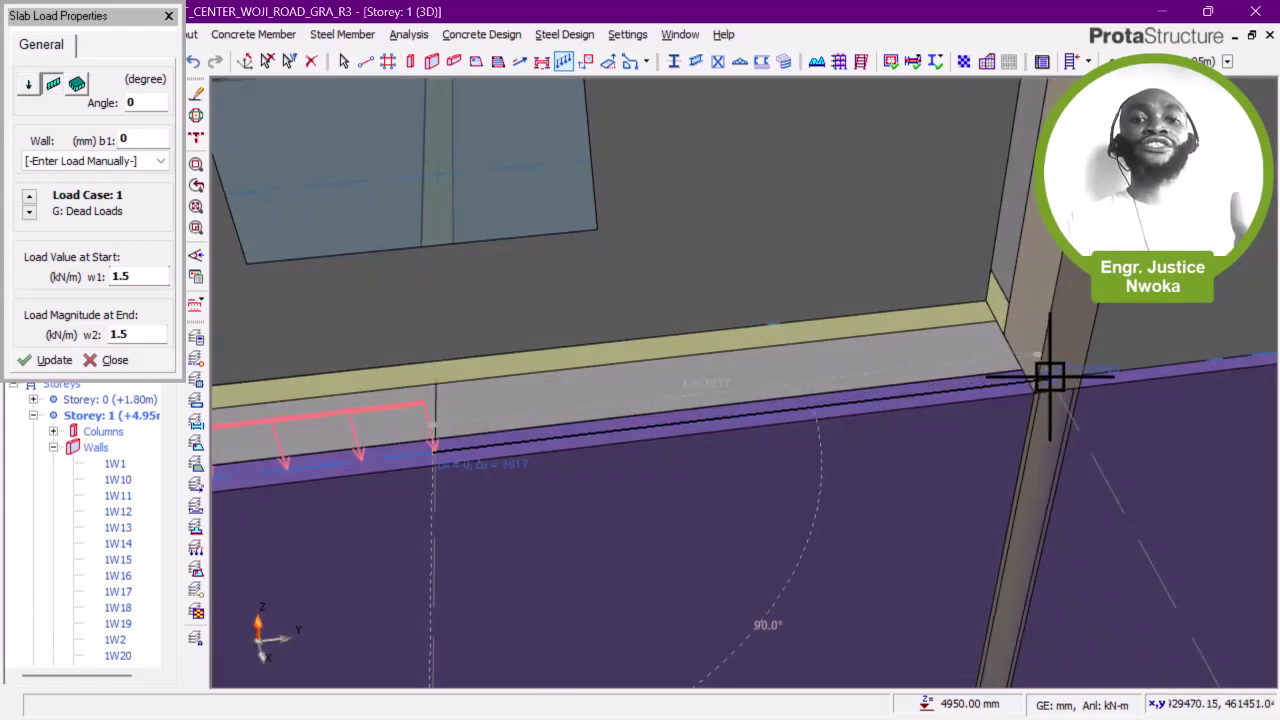
click(1048, 377)
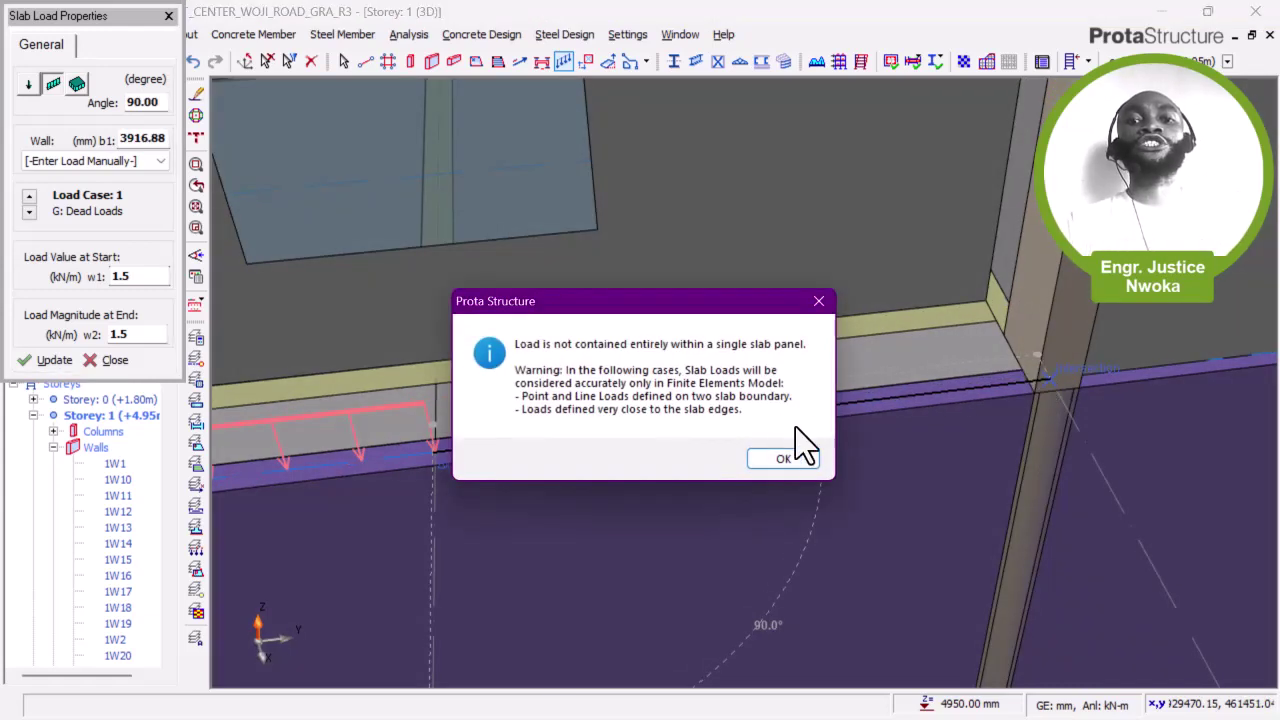
click(780, 462)
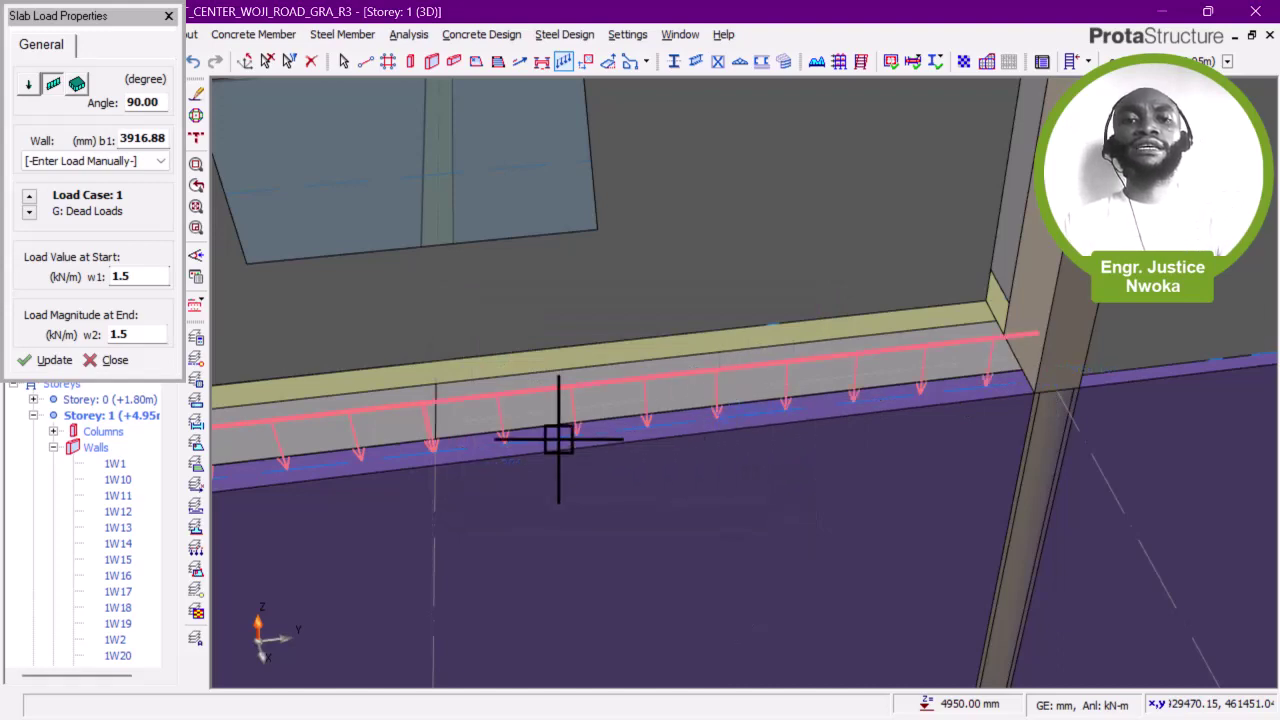
scroll(449, 429, up, 2)
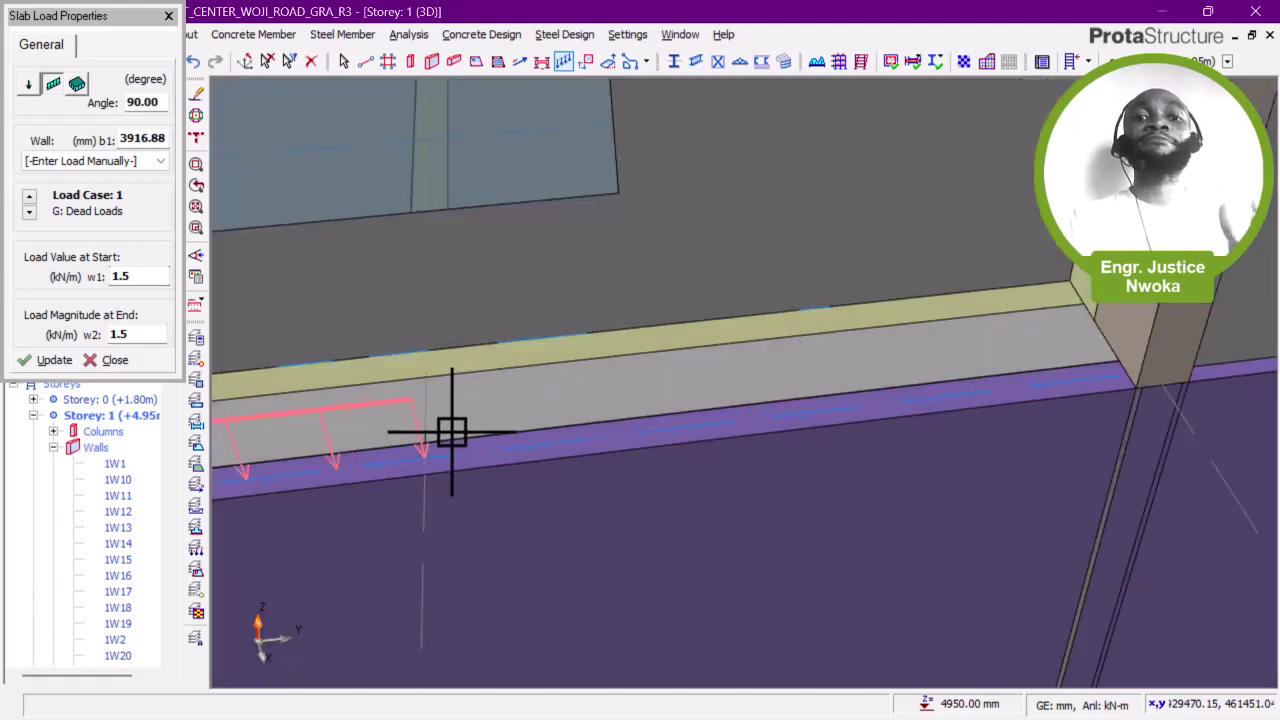
Step: Place a 1.5 kN/m line load from the mid-wall intersection at axis J1 to the wall joint, and end load placement
middle_drag(449, 429, 471, 420)
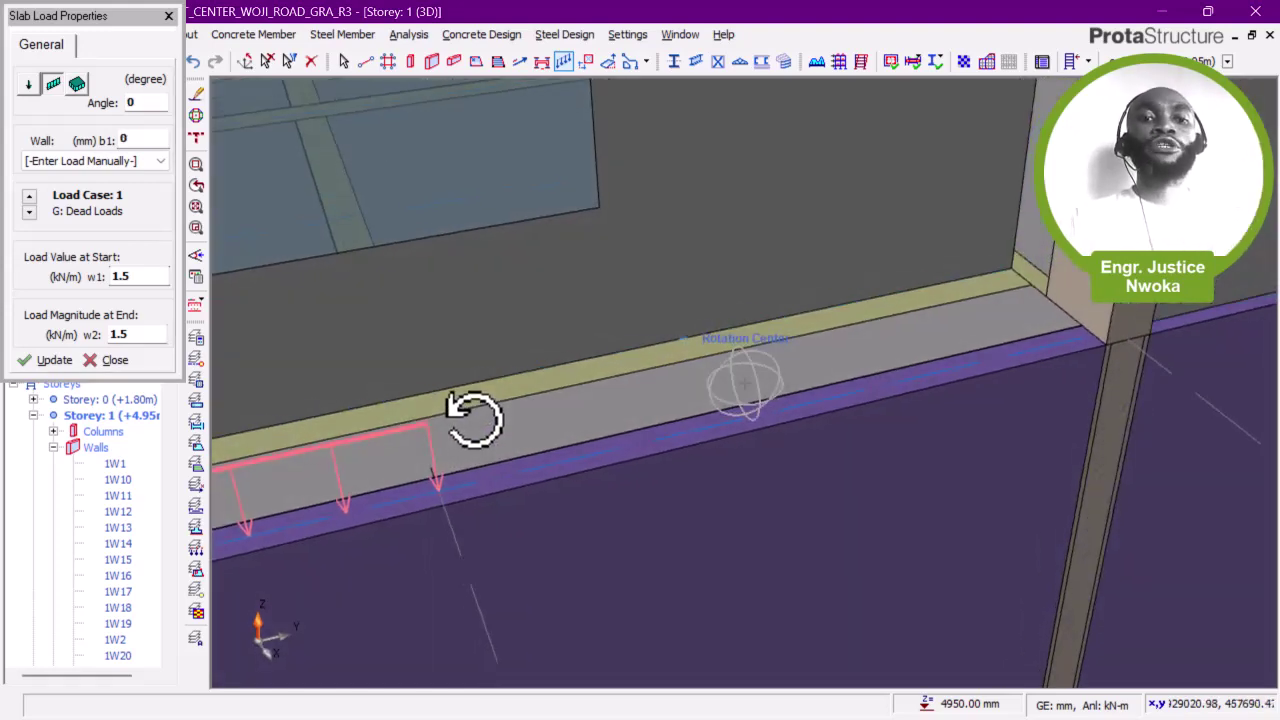
click(438, 488)
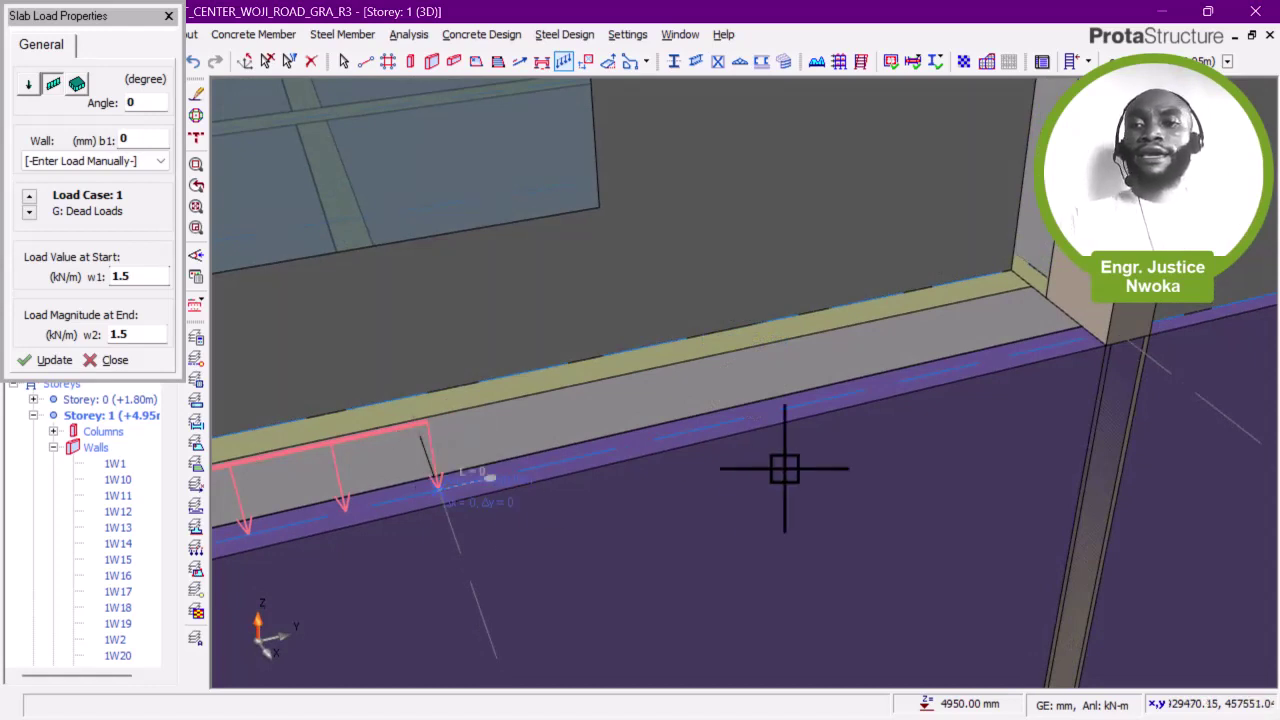
click(1112, 332)
scroll(563, 426, down, 1)
scroll(572, 394, down, 1)
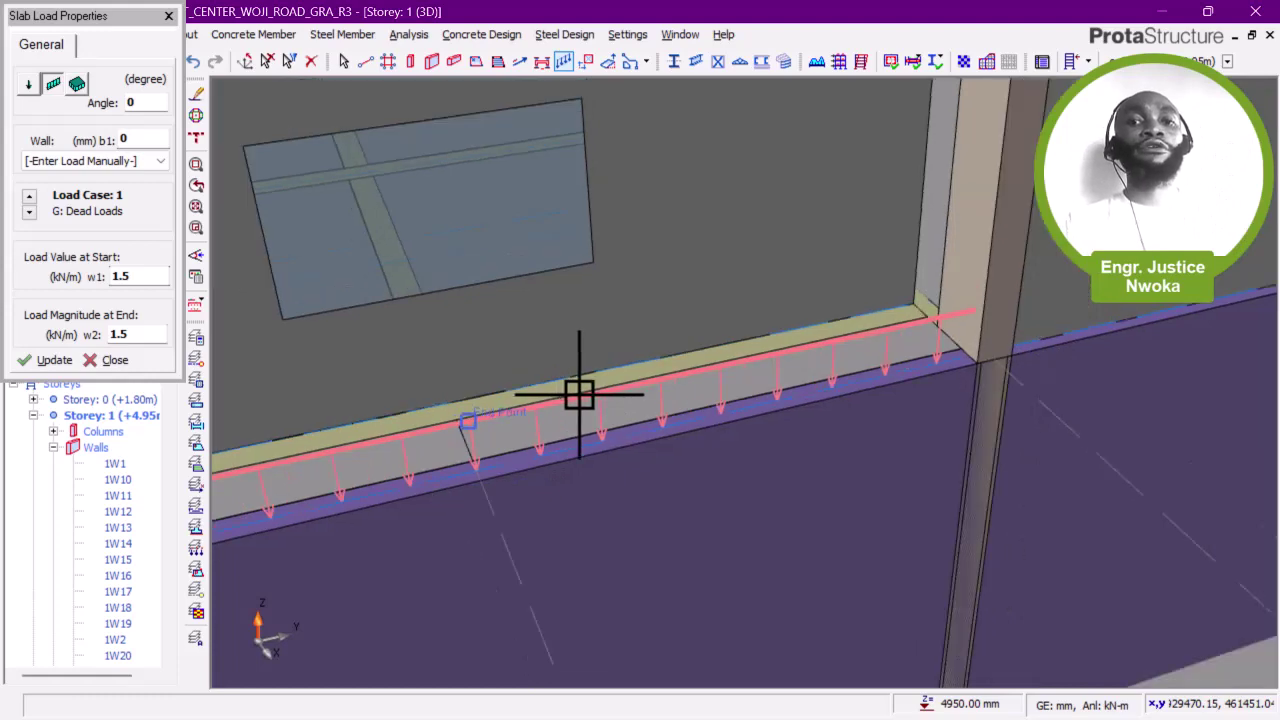
scroll(590, 394, down, 5)
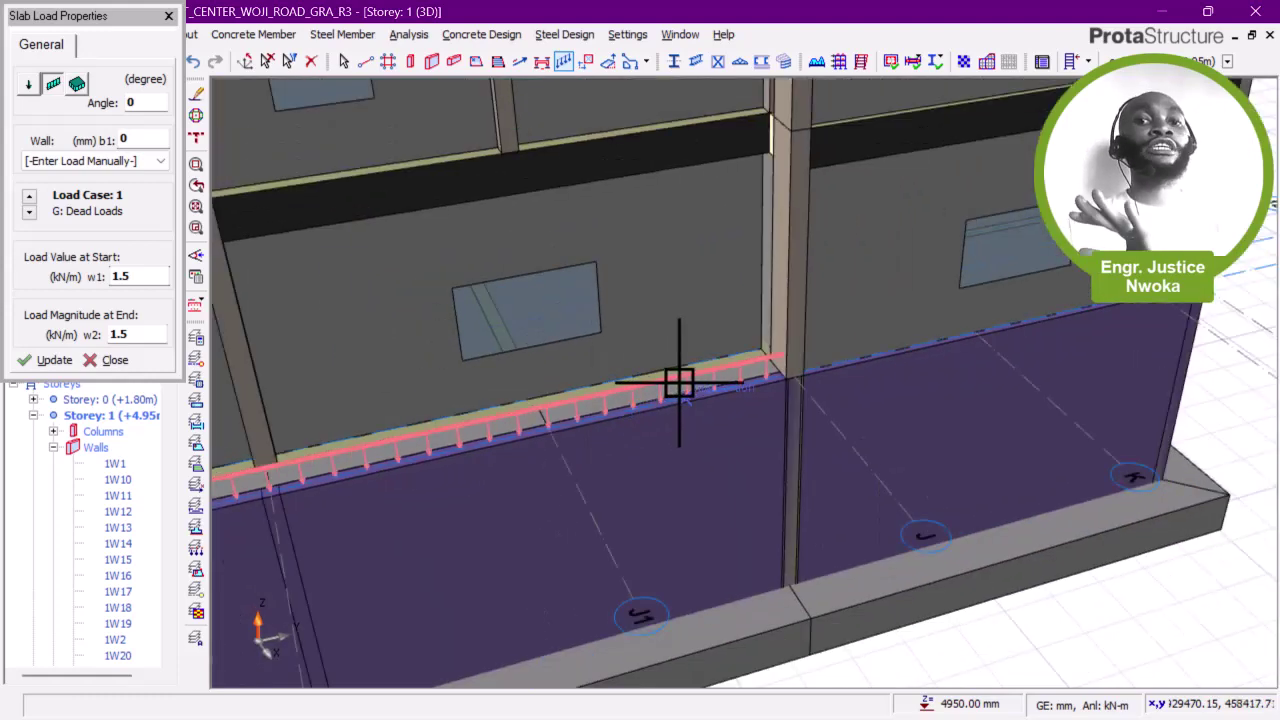
scroll(766, 380, down, 2)
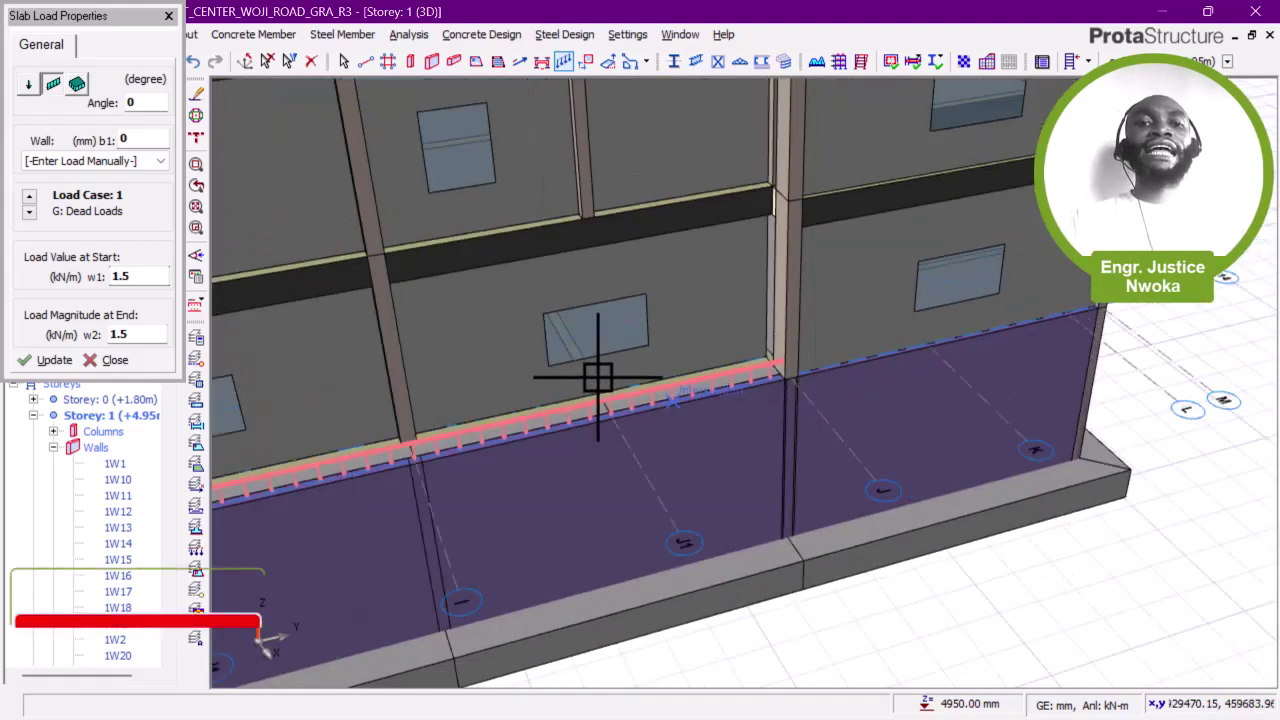
scroll(640, 378, up, 1)
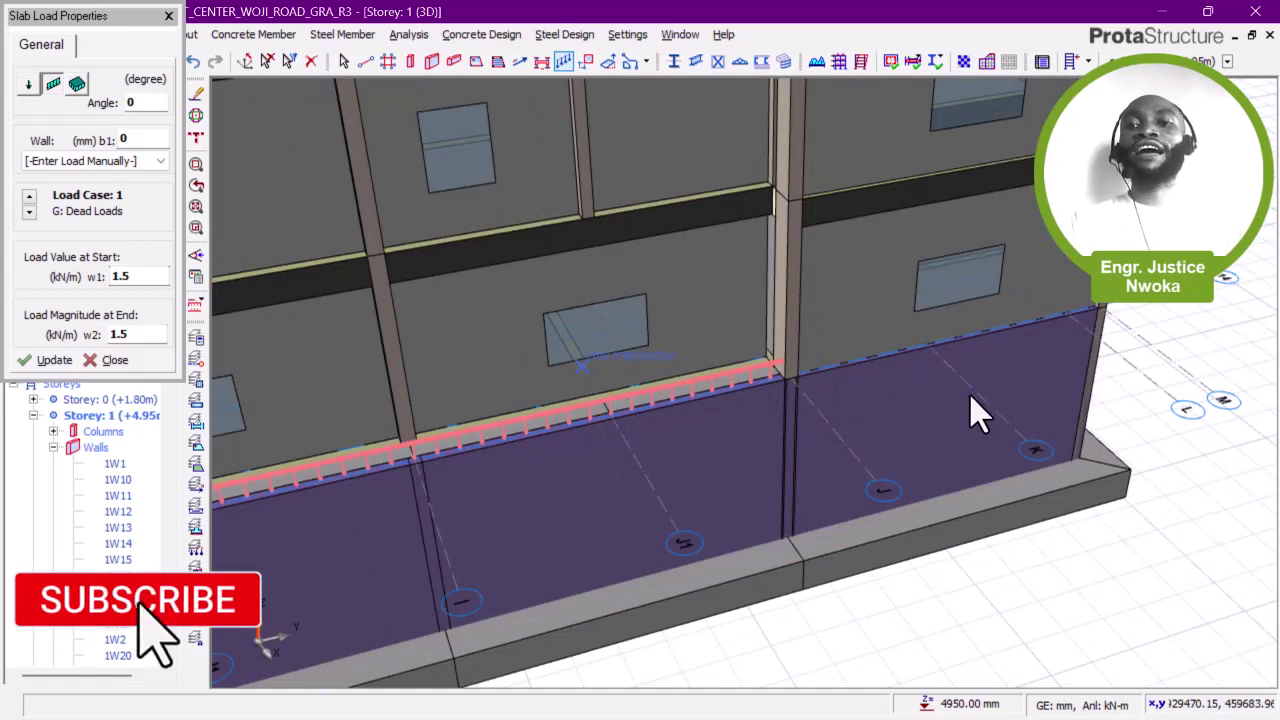
key(Escape)
Step: Inspect the line loads along the basement ledges and upper slab edges on both long sides of the building
scroll(766, 392, down, 2)
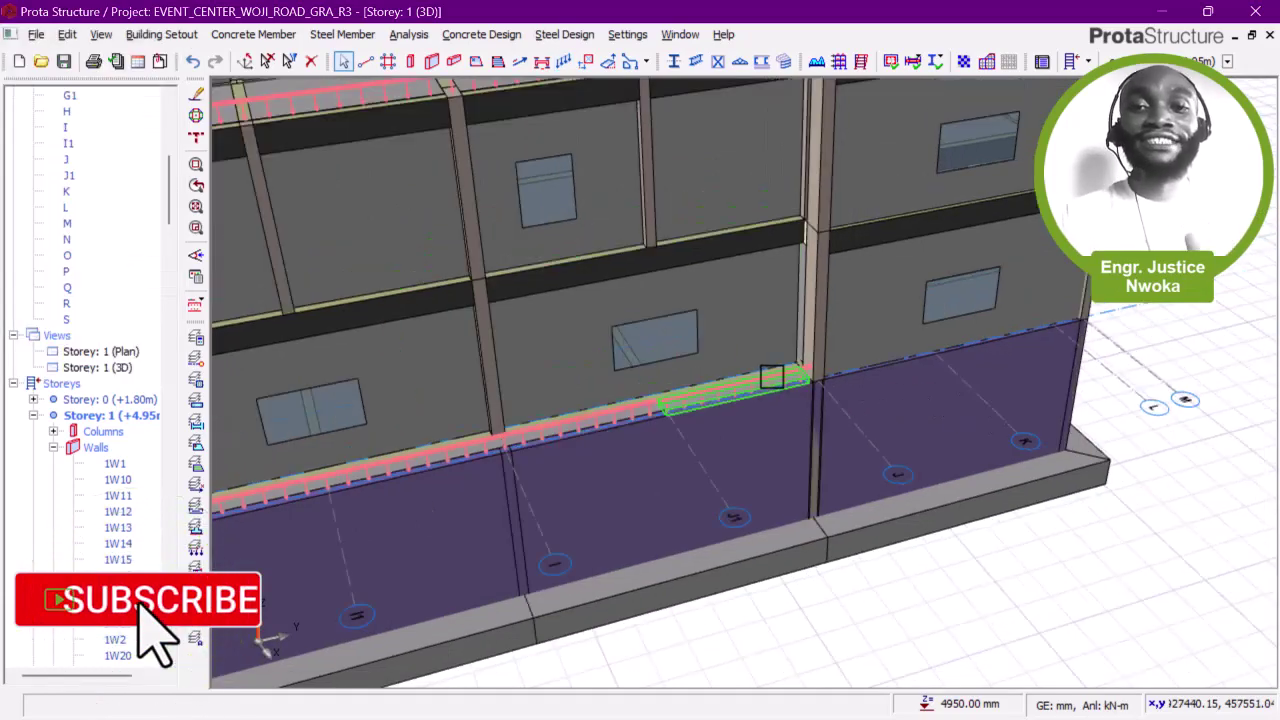
middle_drag(784, 380, 640, 372)
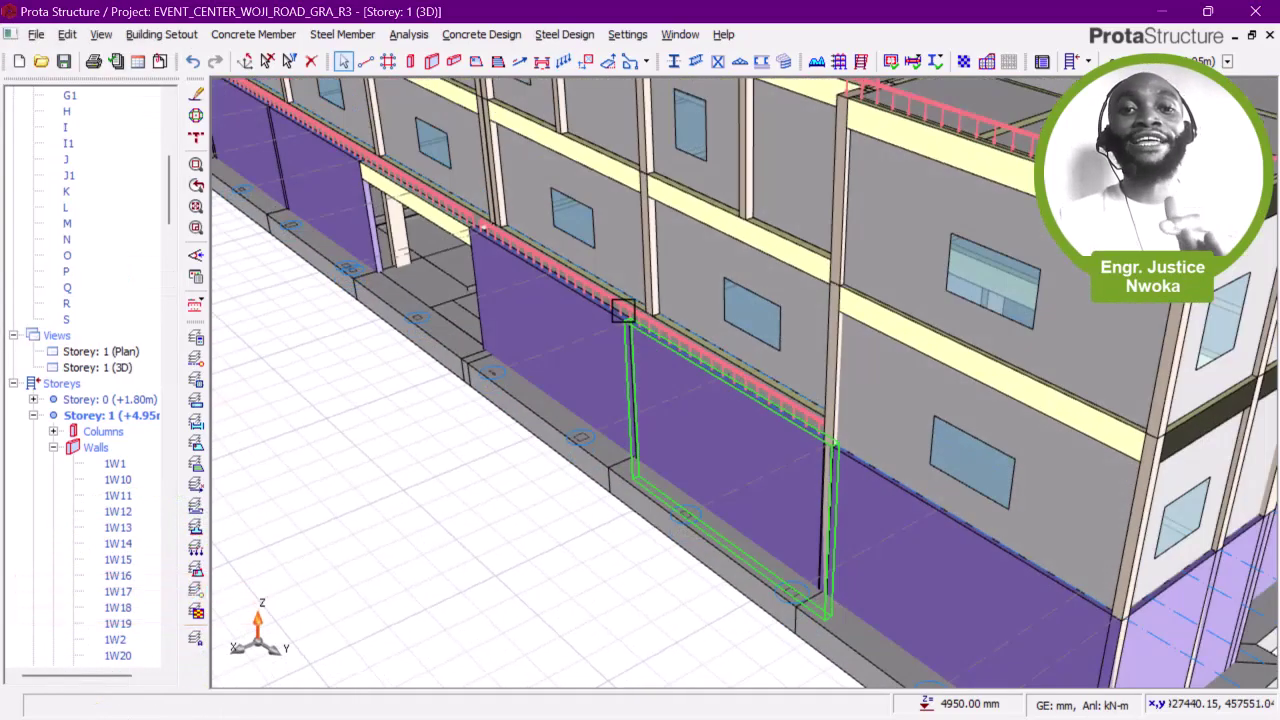
middle_drag(623, 309, 523, 390)
scroll(556, 372, down, 1)
scroll(589, 373, down, 2)
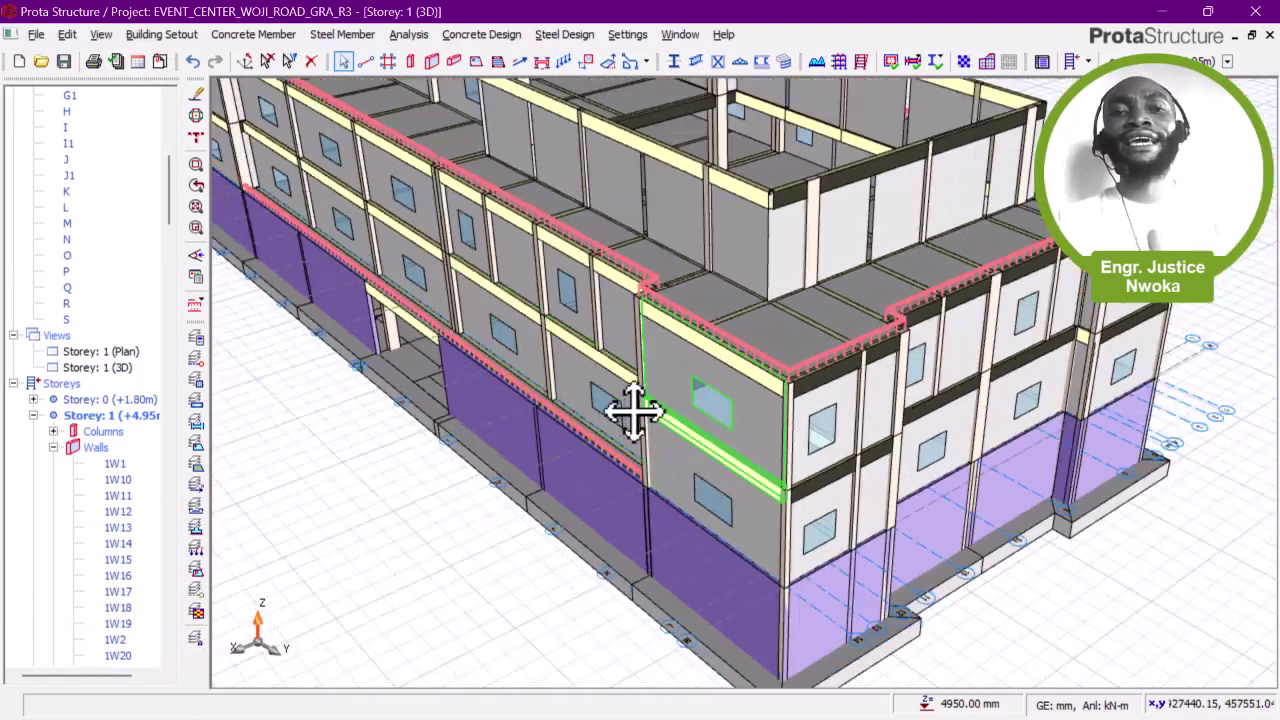
middle_drag(635, 411, 580, 462)
middle_drag(675, 428, 614, 386)
scroll(478, 400, up, 2)
scroll(478, 400, up, 2)
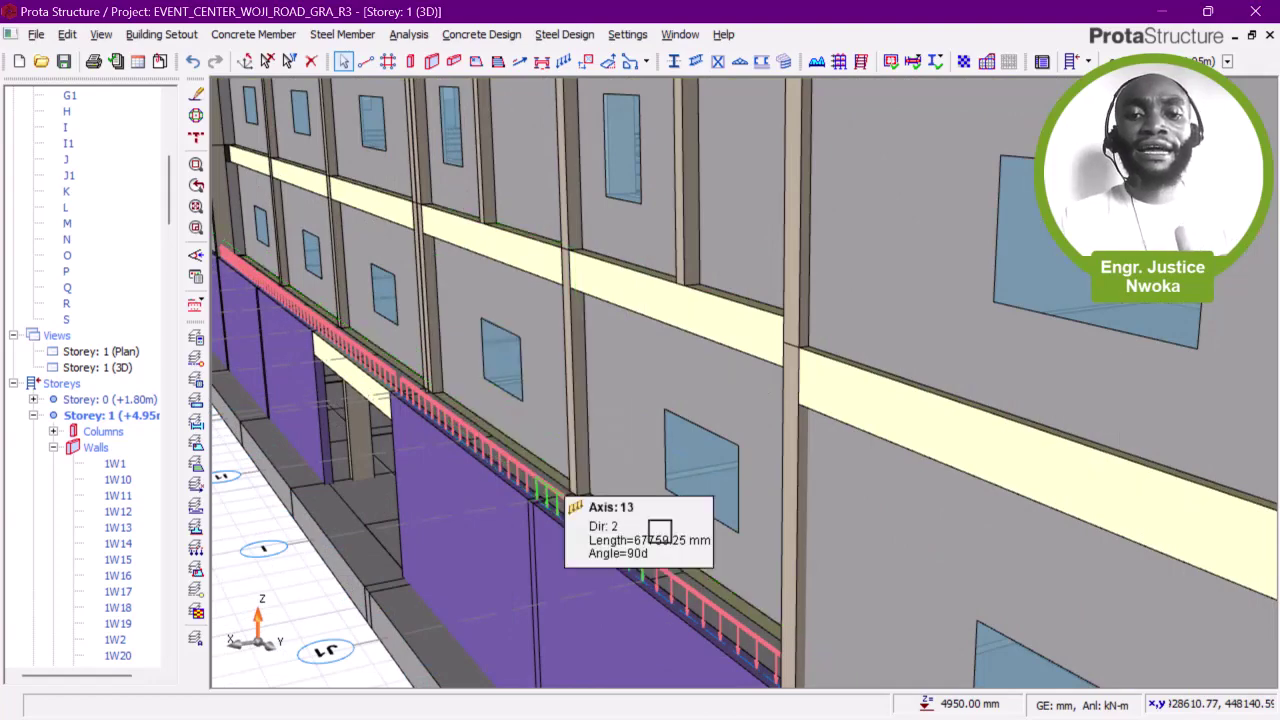
middle_drag(657, 526, 611, 523)
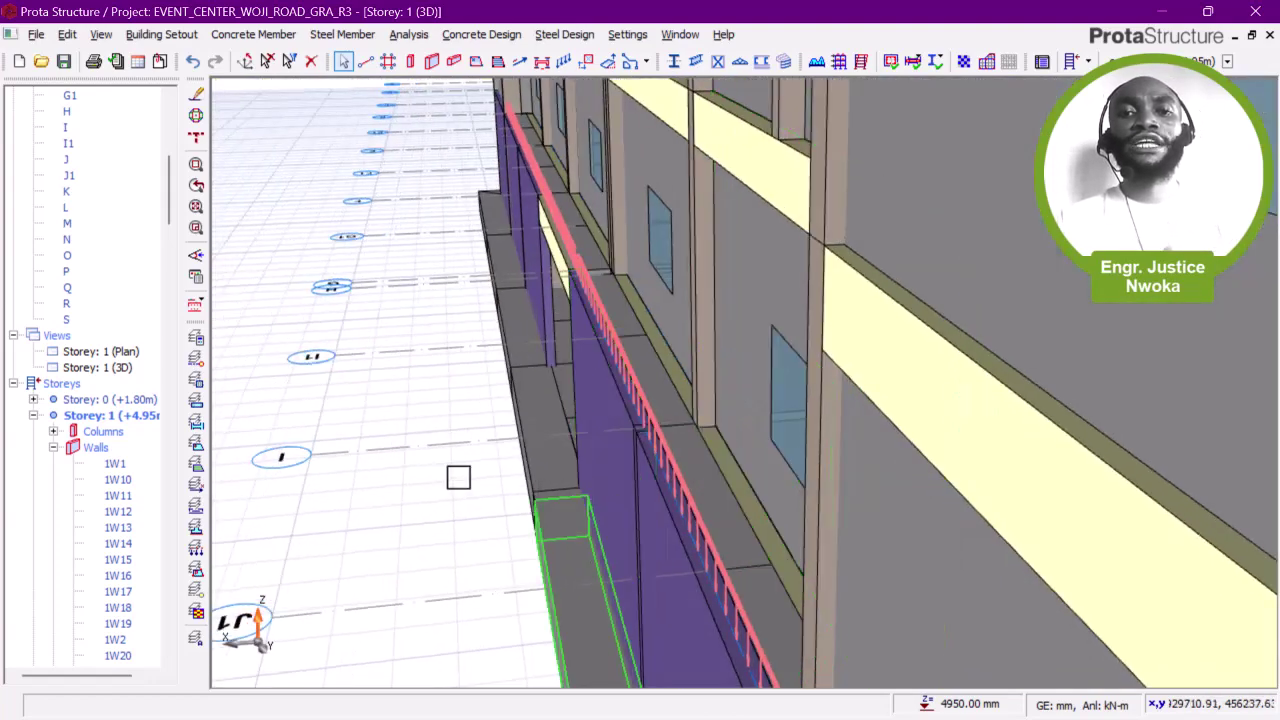
scroll(400, 451, down, 3)
middle_drag(603, 403, 386, 462)
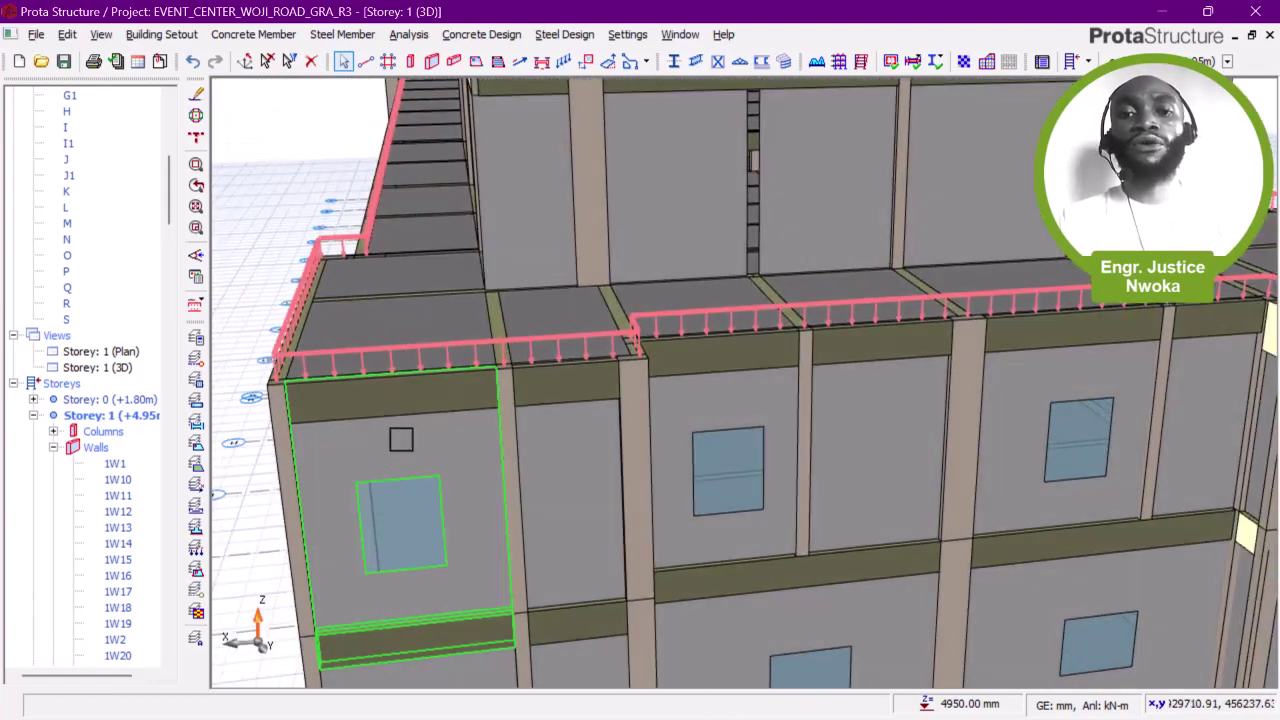
scroll(406, 437, down, 3)
middle_drag(843, 443, 452, 440)
scroll(706, 429, down, 2)
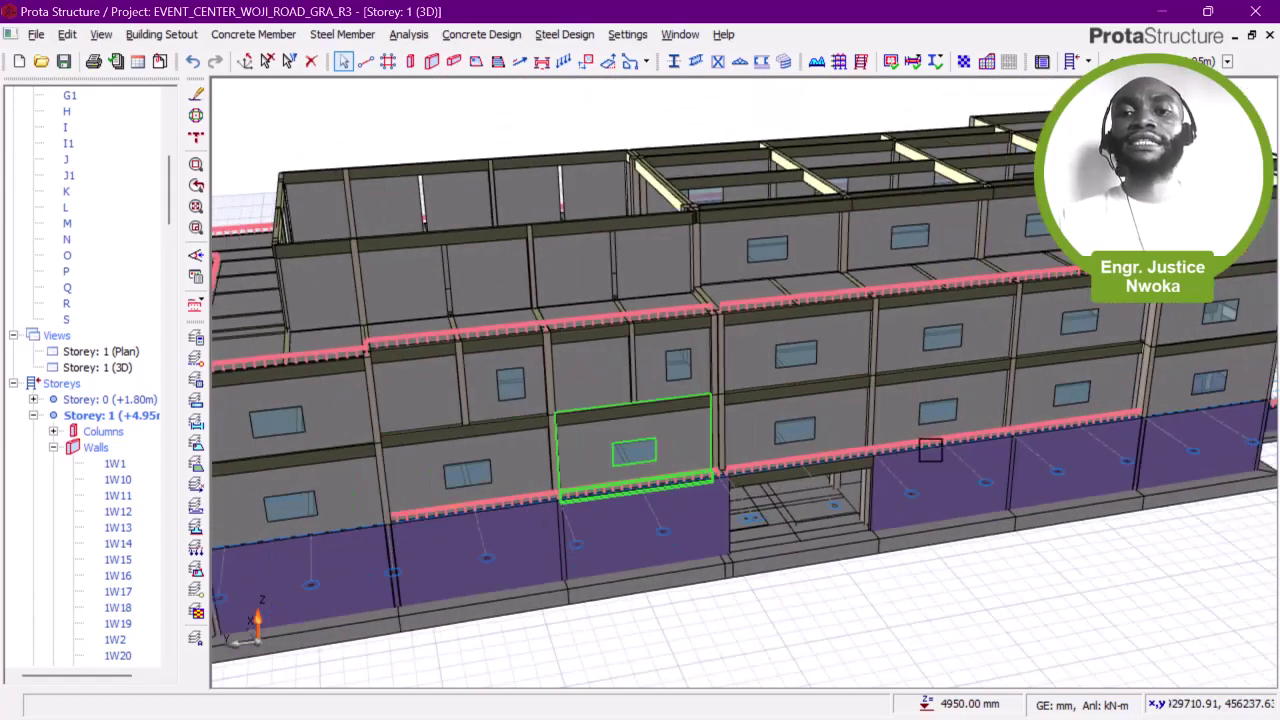
middle_drag(929, 449, 720, 329)
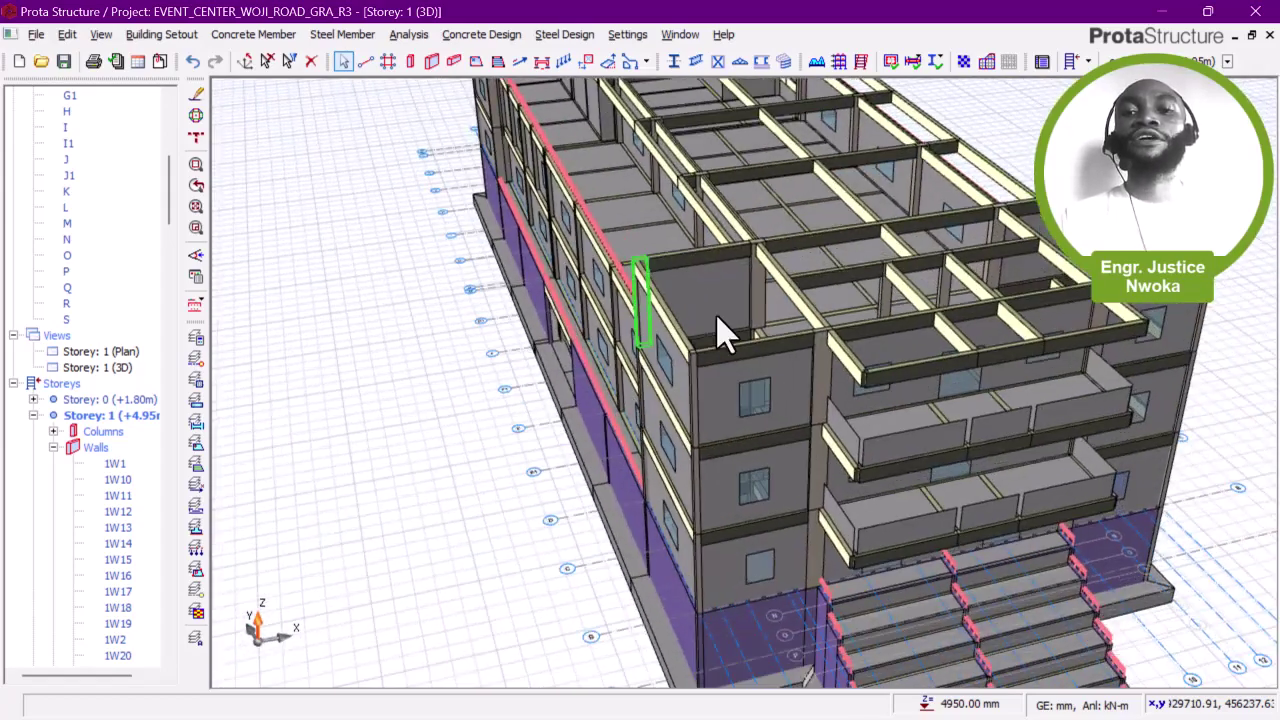
Step: Examine the cantilevered balconies and their parapet walls above the entrance stairs from the front and the side
scroll(770, 470, up, 2)
middle_drag(765, 460, 631, 449)
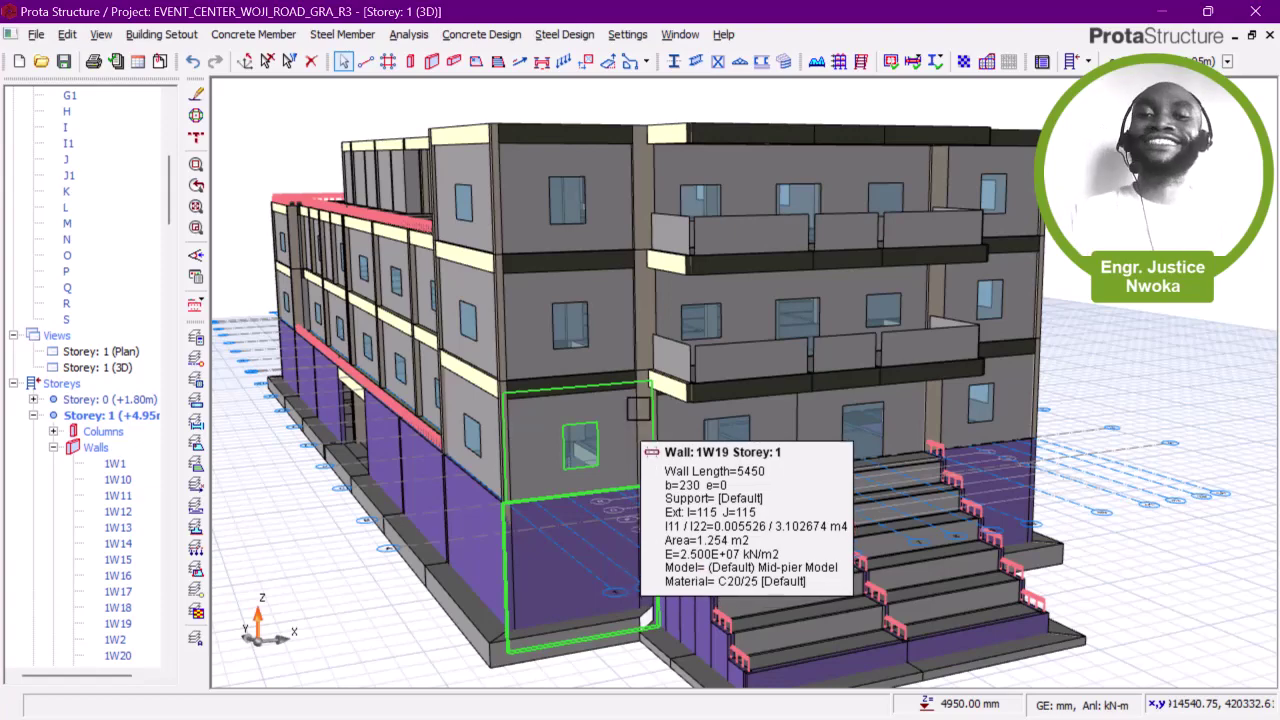
middle_drag(646, 389, 678, 441)
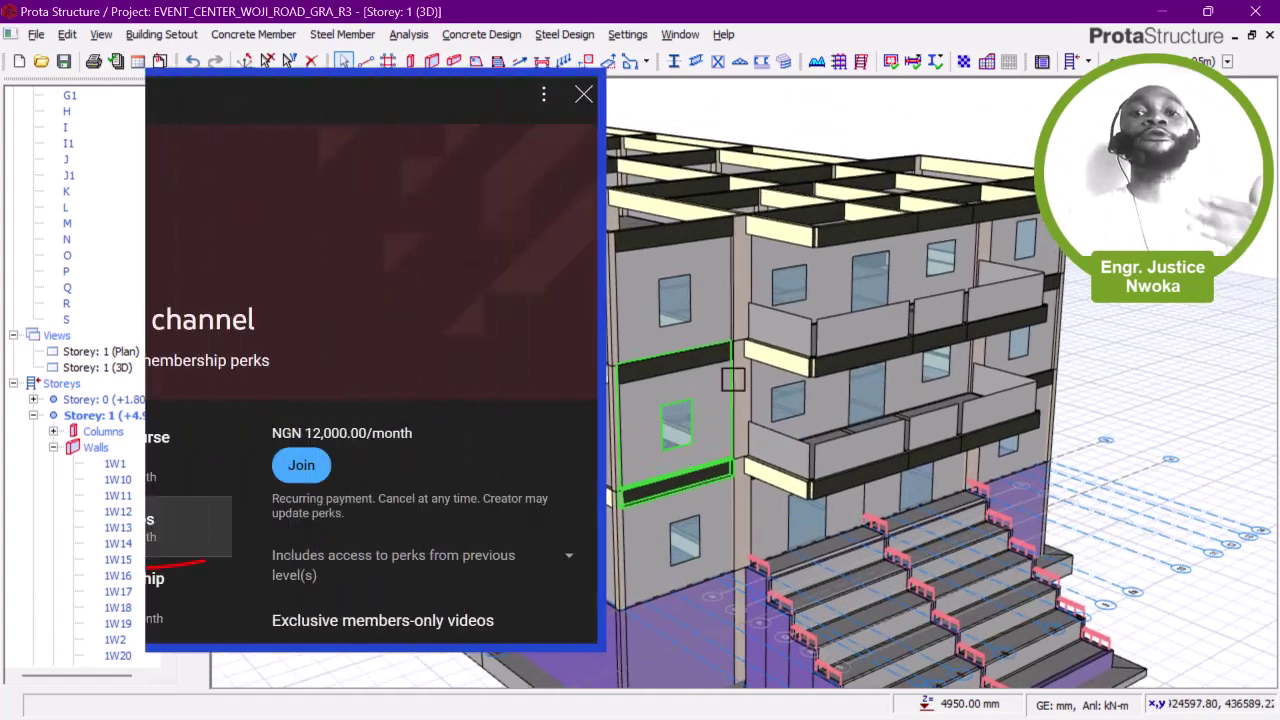
middle_drag(803, 416, 887, 411)
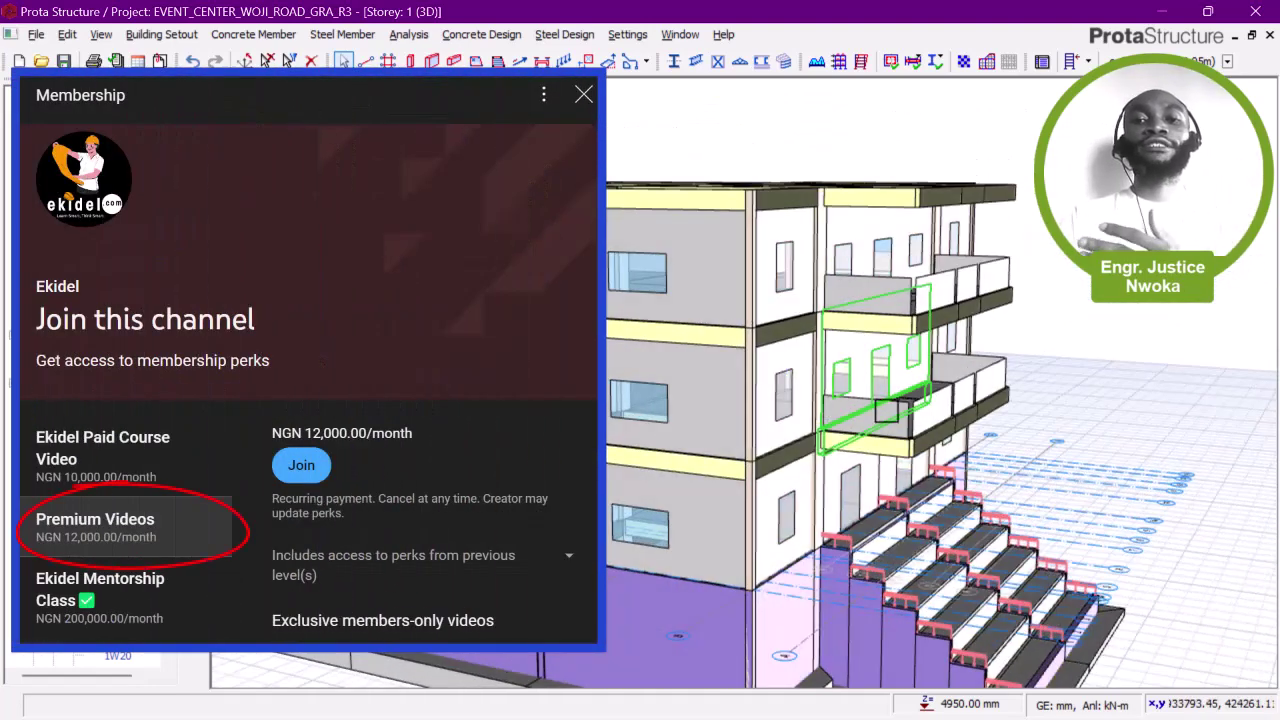
middle_drag(1056, 413, 858, 405)
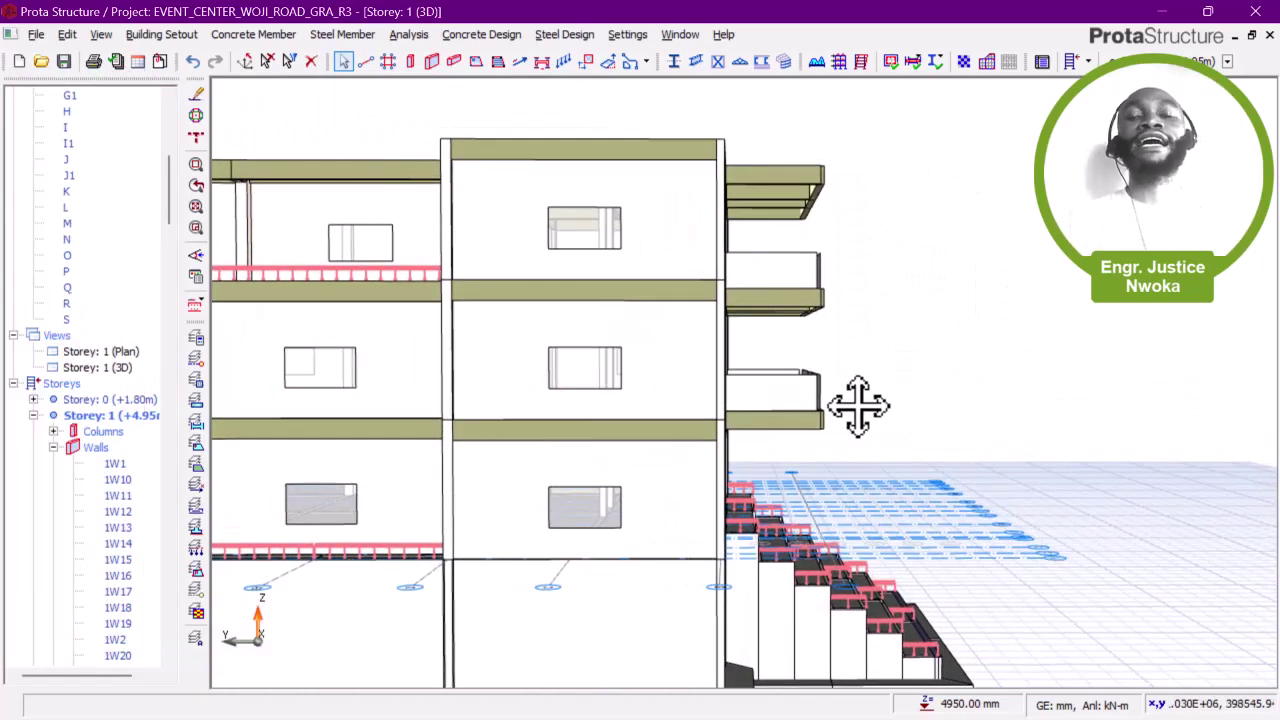
scroll(828, 440, up, 2)
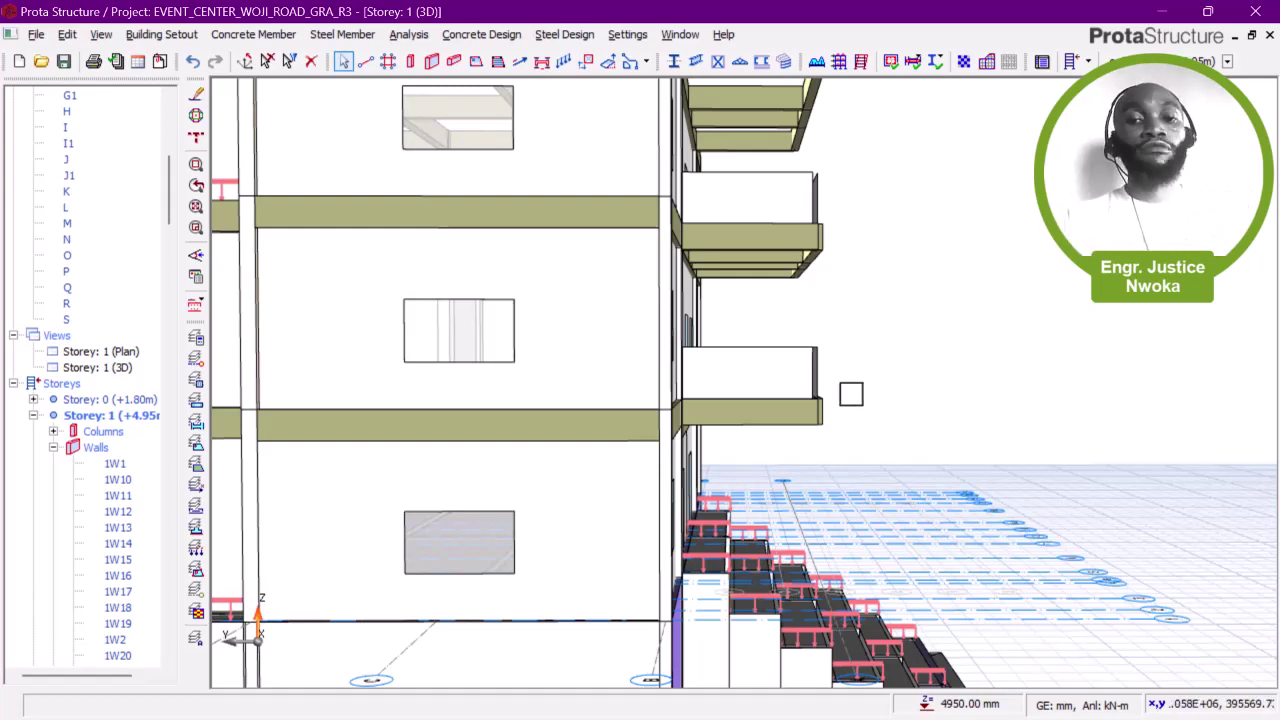
scroll(806, 413, up, 1)
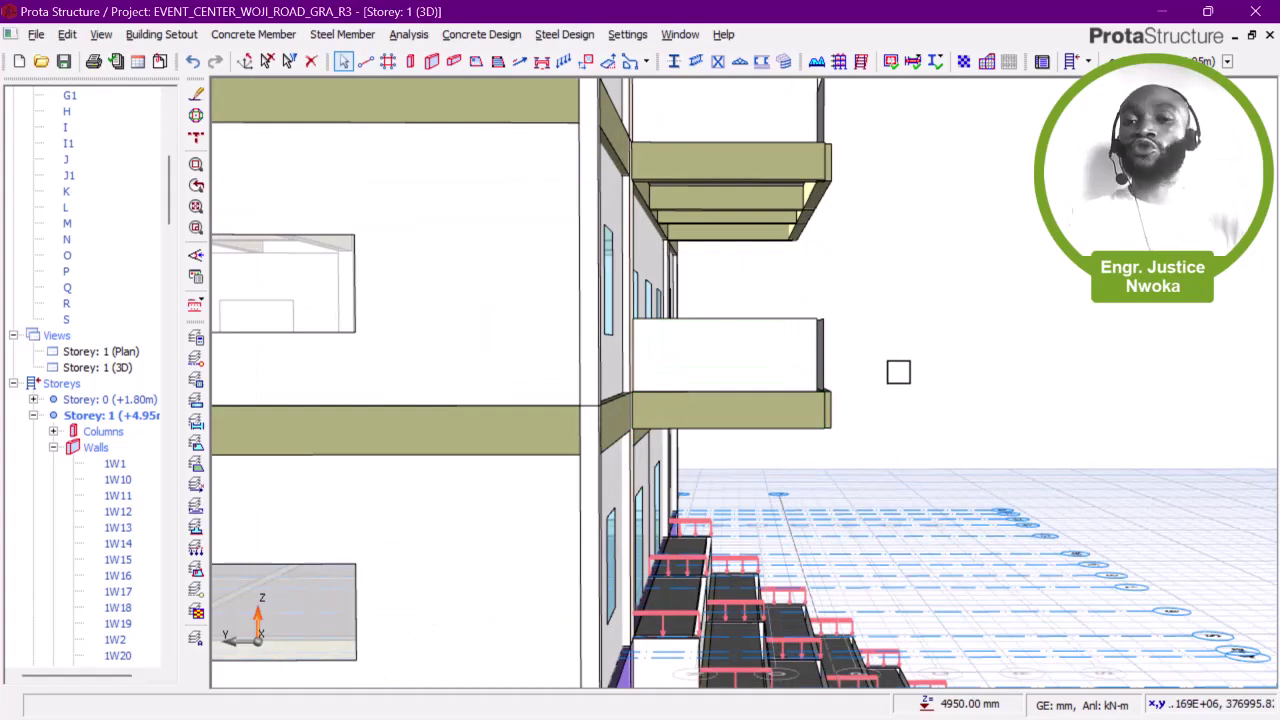
scroll(866, 370, down, 1)
mouse_move(846, 397)
middle_down()
mouse_move(826, 398)
mouse_move(813, 443)
mouse_move(771, 449)
mouse_move(784, 459)
middle_up()
scroll(784, 451, down, 3)
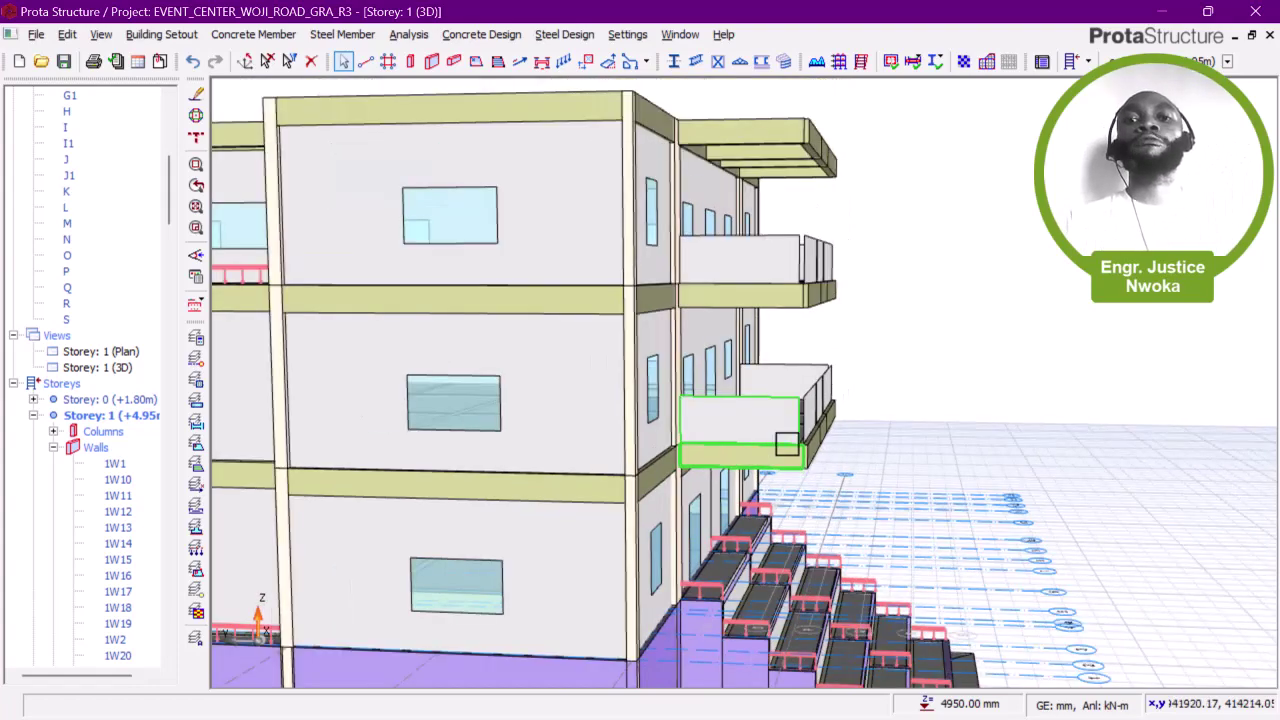
middle_drag(857, 444, 829, 443)
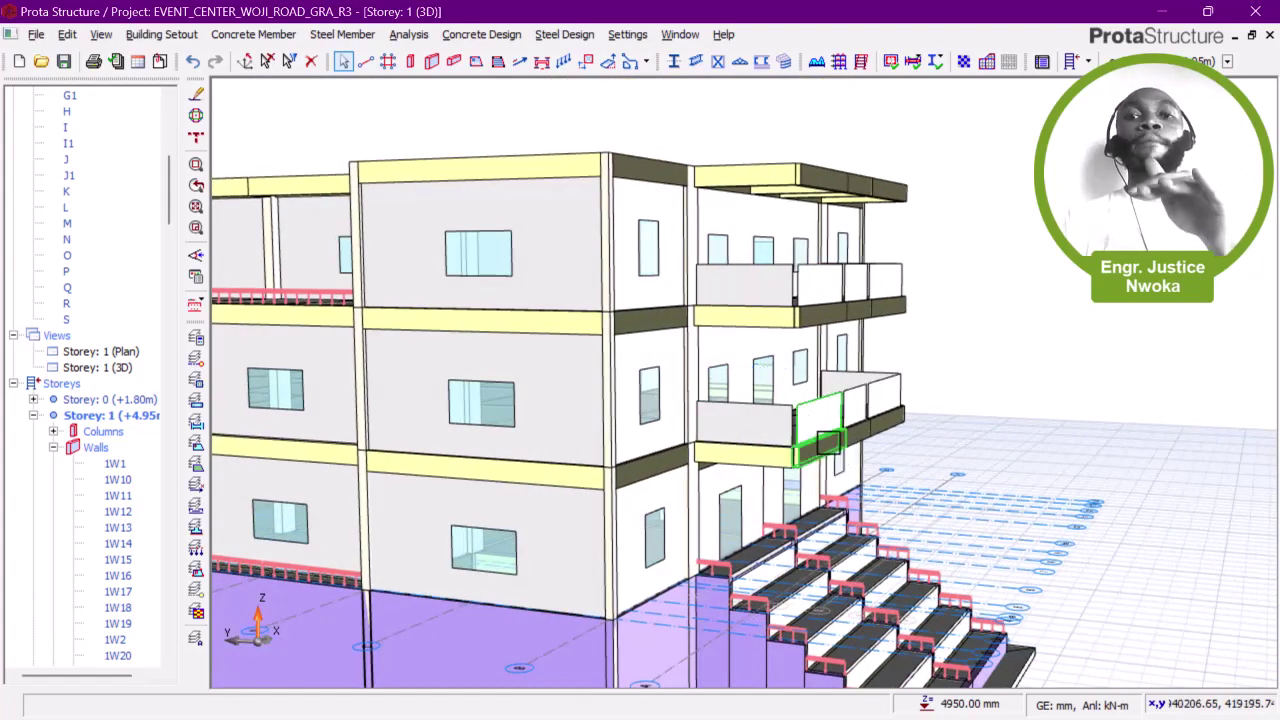
Step: Check the section and wall-load details of the Storey 2 balcony edge beams and view the balconies from other angles
mouse_move(830, 441)
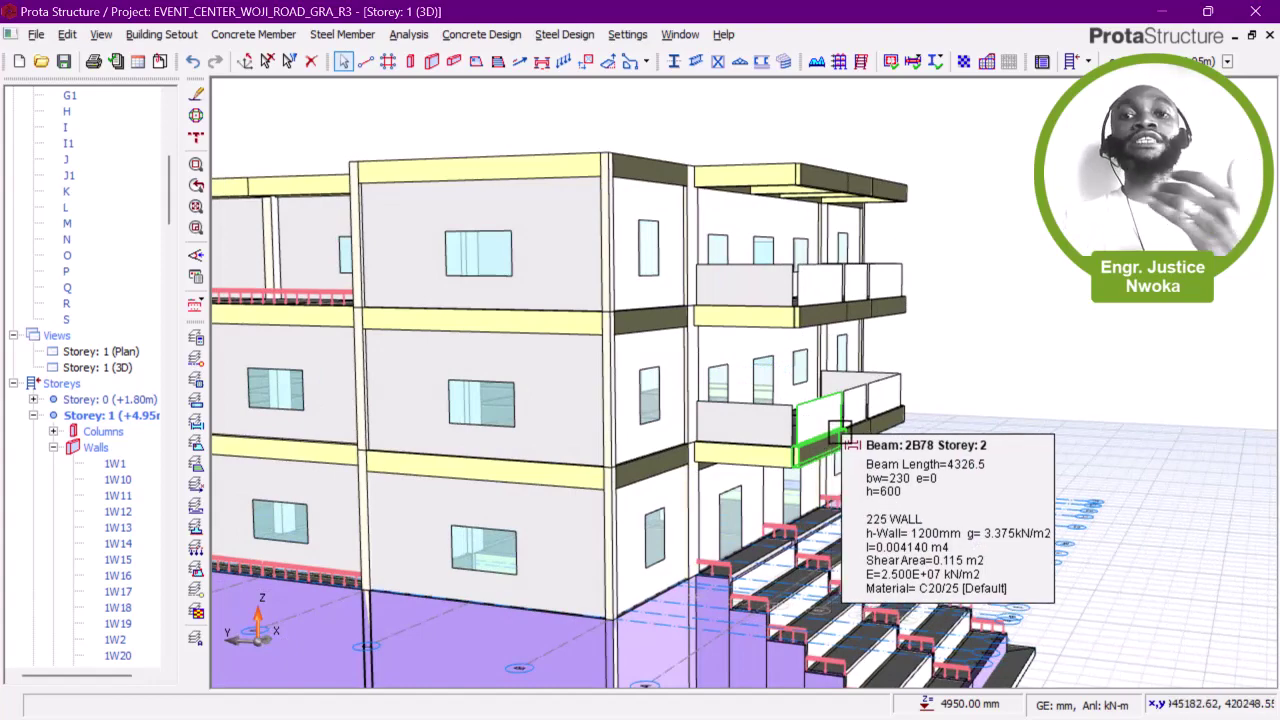
mouse_move(875, 440)
middle_down()
mouse_move(909, 423)
mouse_move(912, 438)
middle_up()
mouse_move(912, 440)
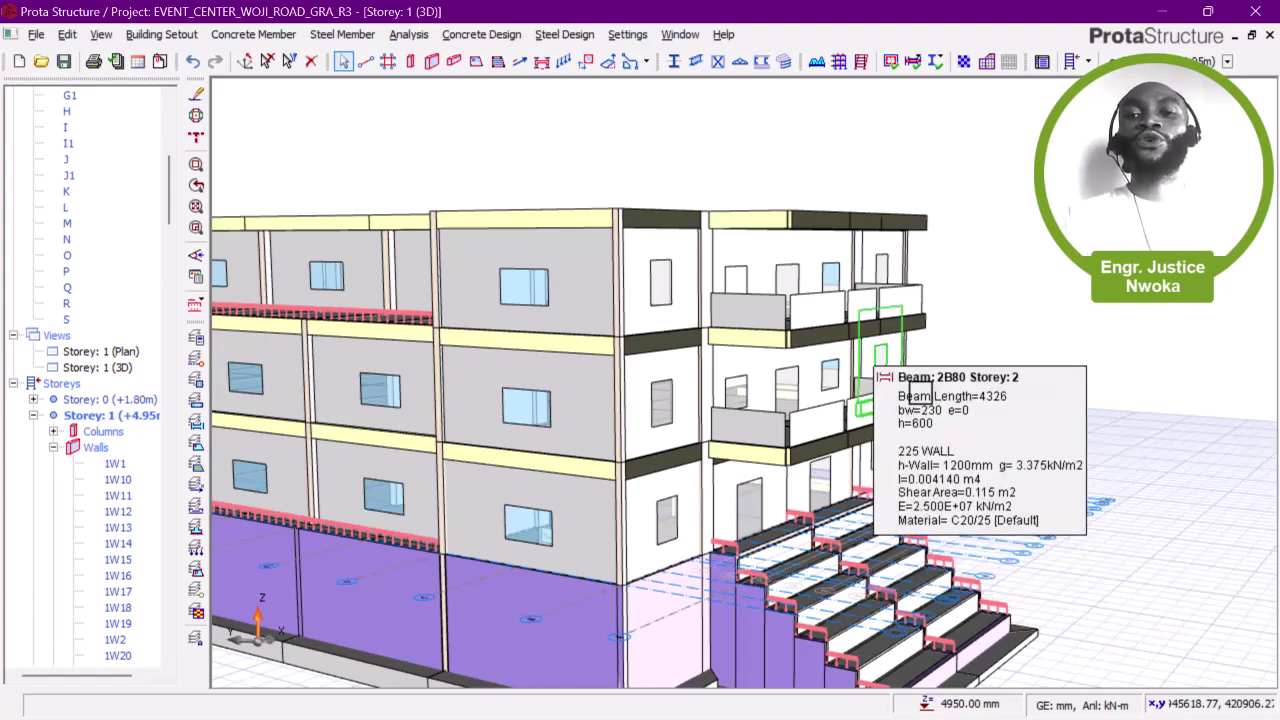
mouse_move(910, 402)
middle_down()
mouse_move(897, 400)
mouse_move(929, 397)
mouse_move(955, 425)
middle_up()
scroll(802, 453, up, 5)
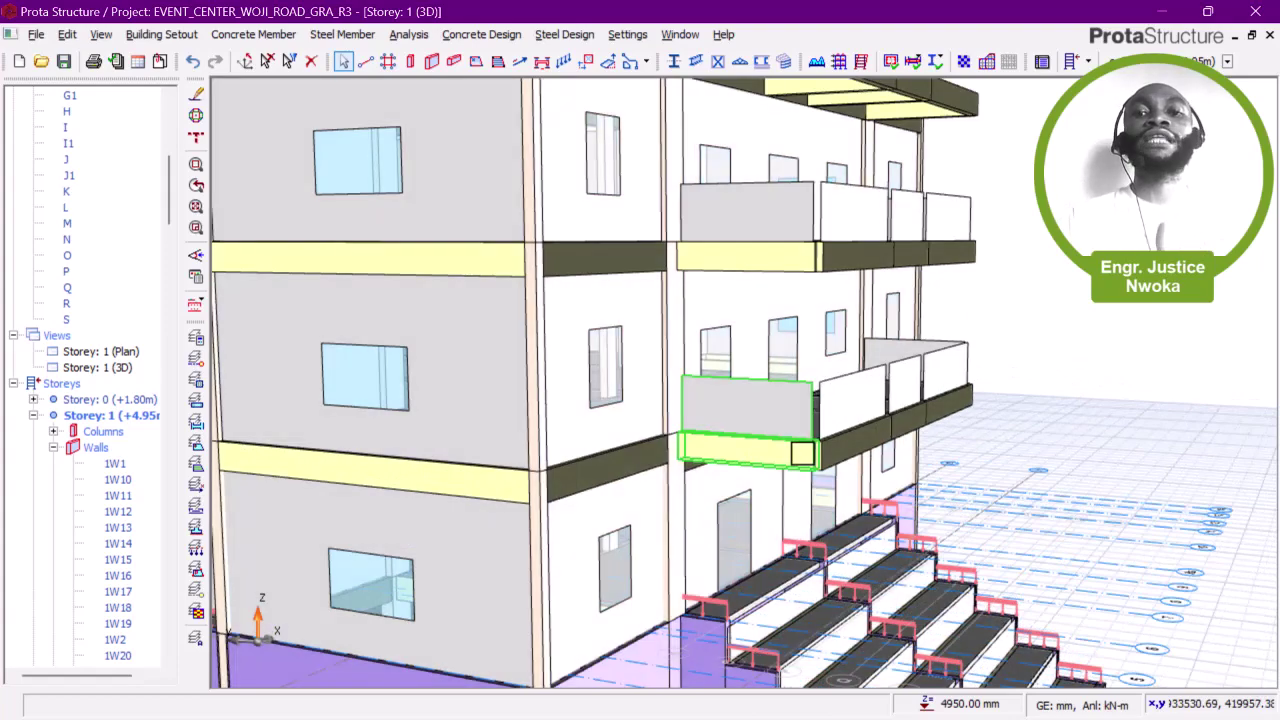
middle_drag(802, 453, 840, 434)
scroll(863, 440, up, 4)
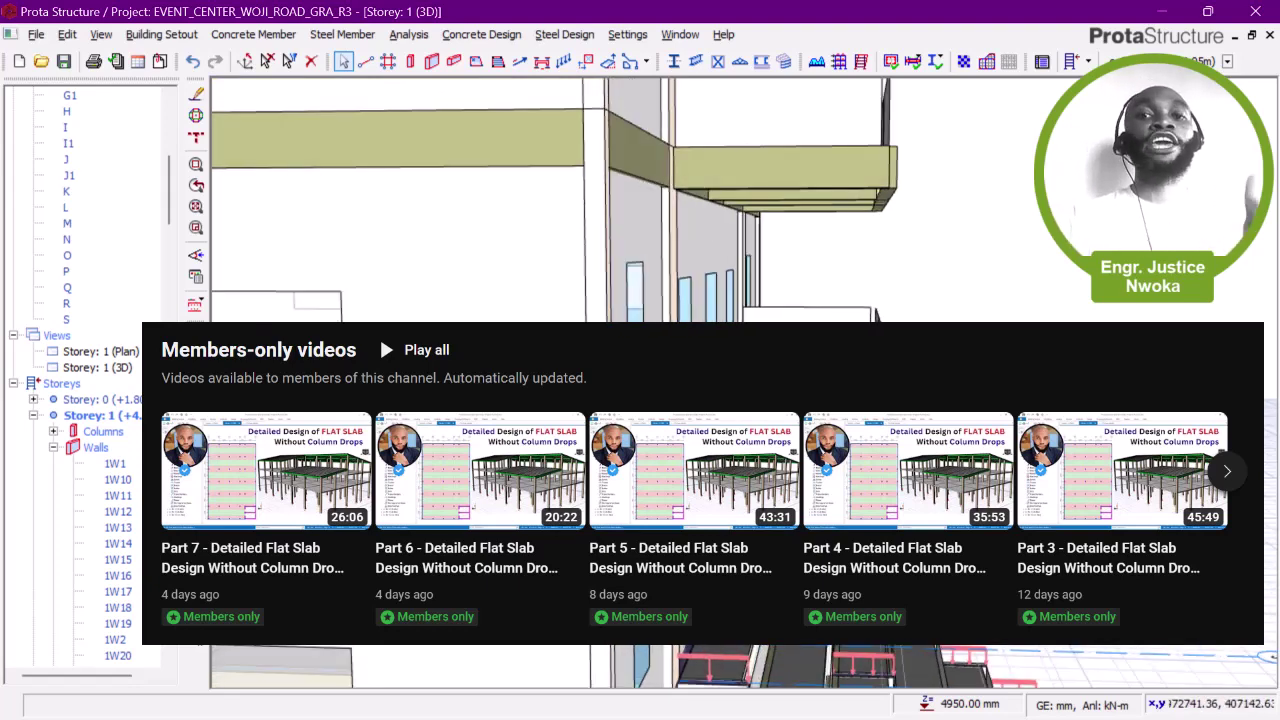
scroll(868, 440, down, 2)
middle_drag(868, 440, 768, 515)
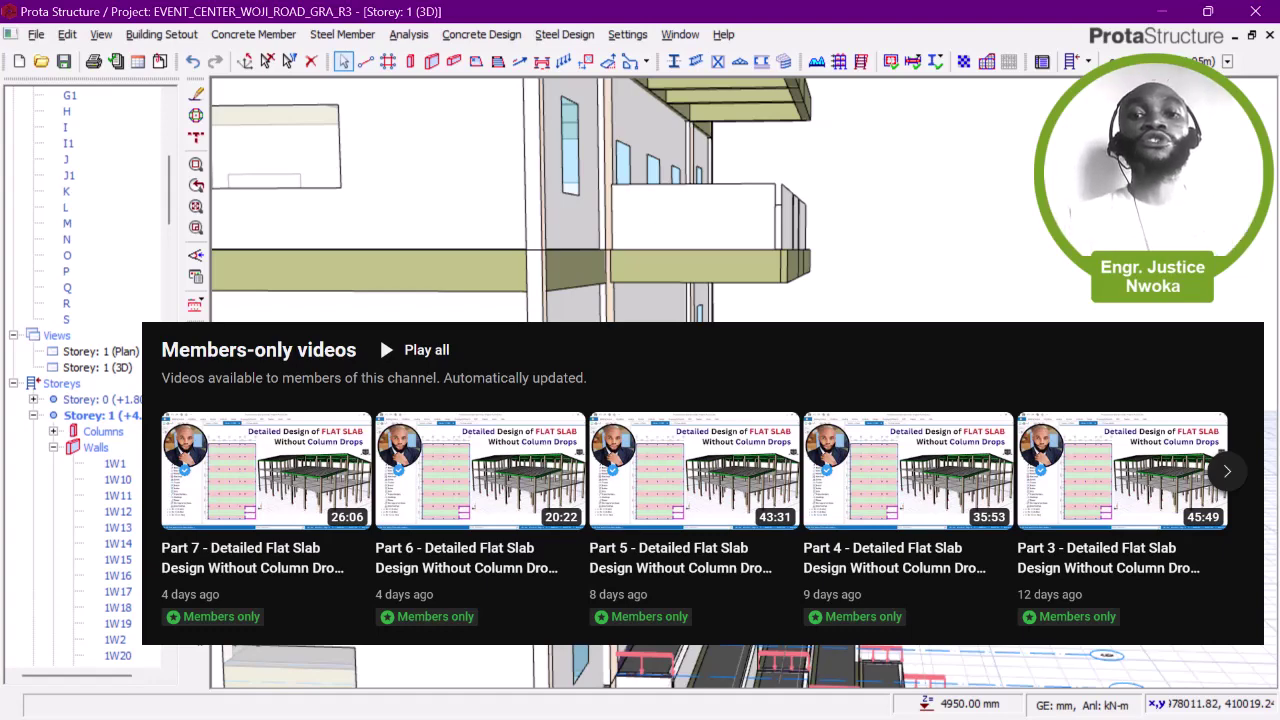
scroll(826, 380, down, 3)
middle_drag(829, 386, 623, 400)
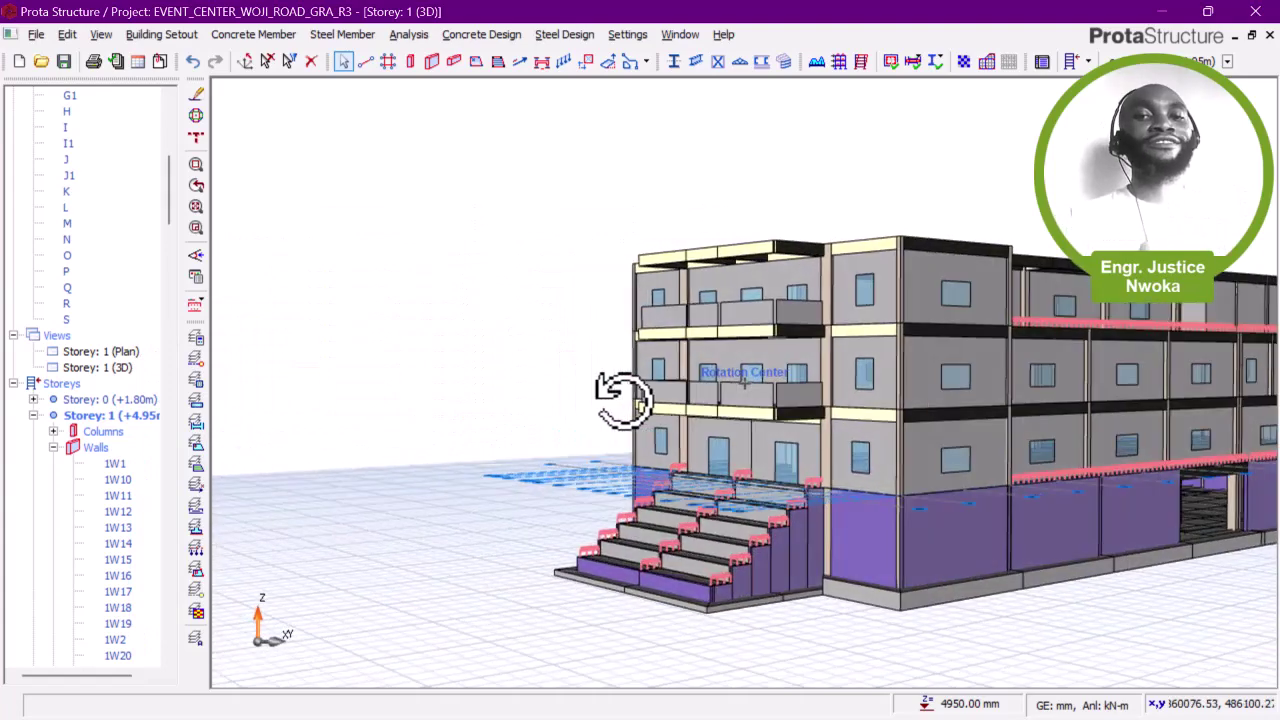
Step: Examine the building's balcony corner and long side in 3D, checking the details of the Storey 3 beam and Storey 4 column there
middle_drag(732, 355, 628, 381)
mouse_move(678, 339)
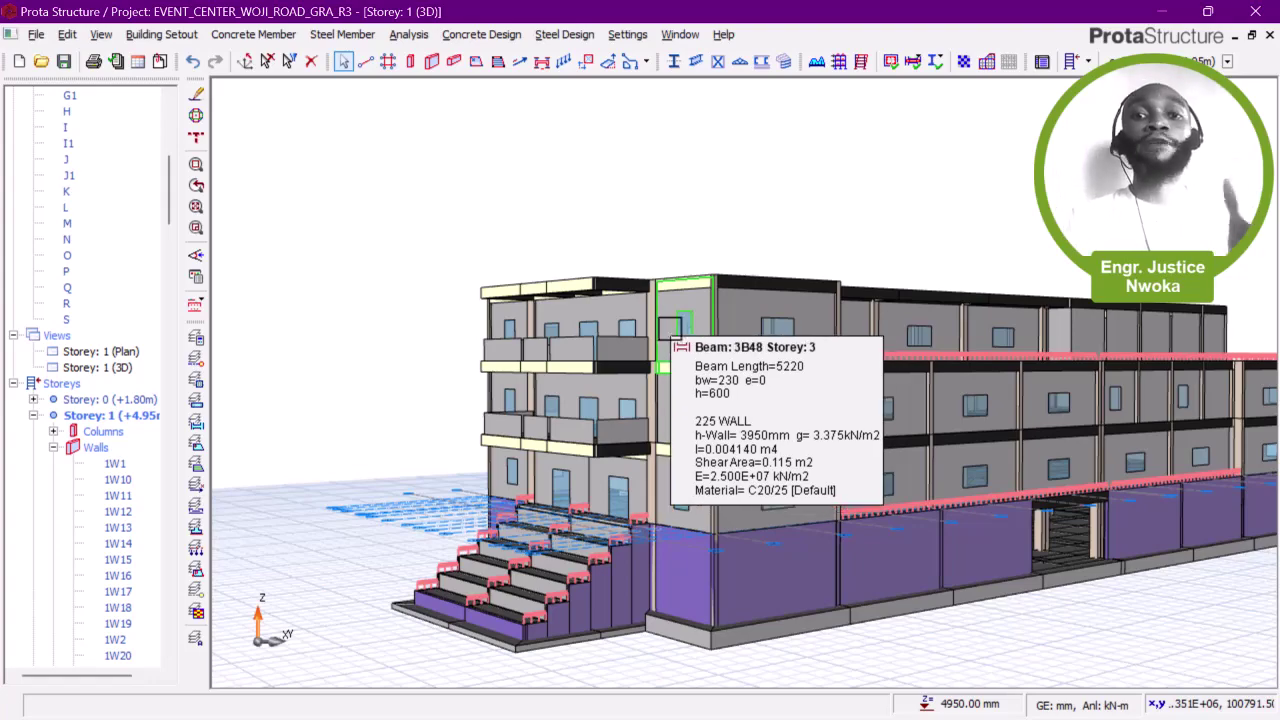
scroll(665, 320, up, 2)
scroll(658, 305, up, 1)
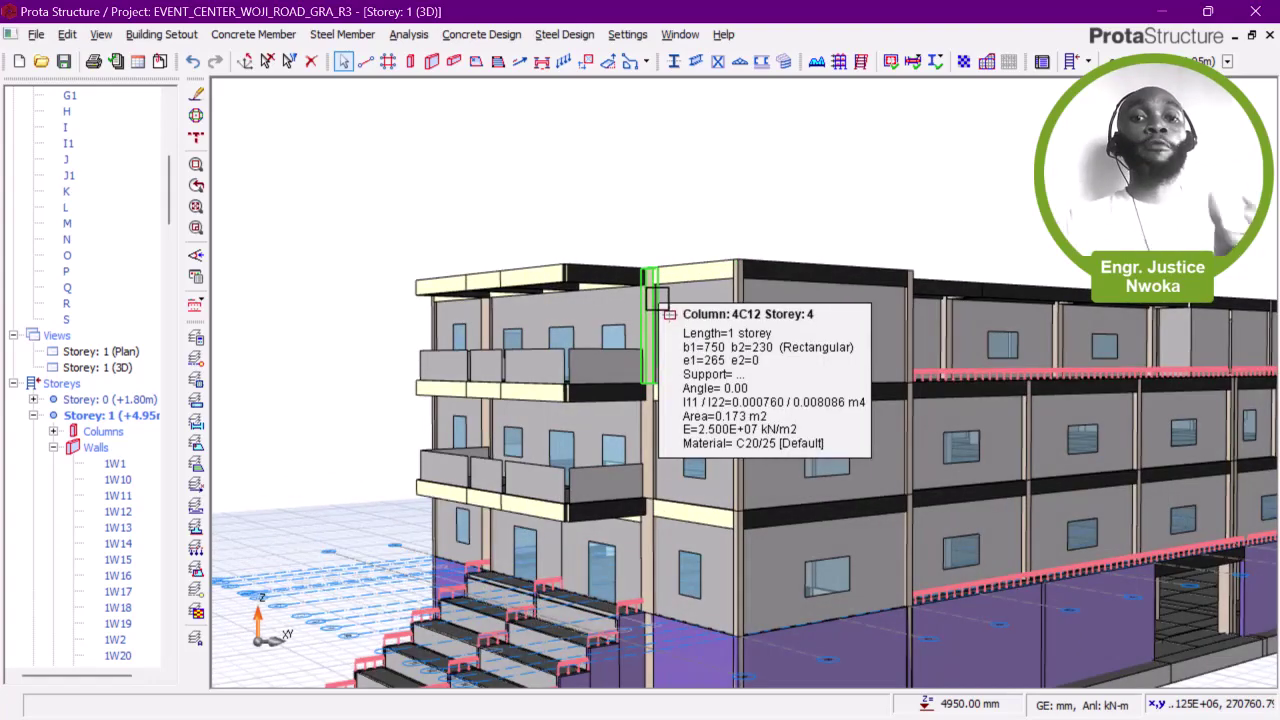
middle_drag(641, 326, 603, 330)
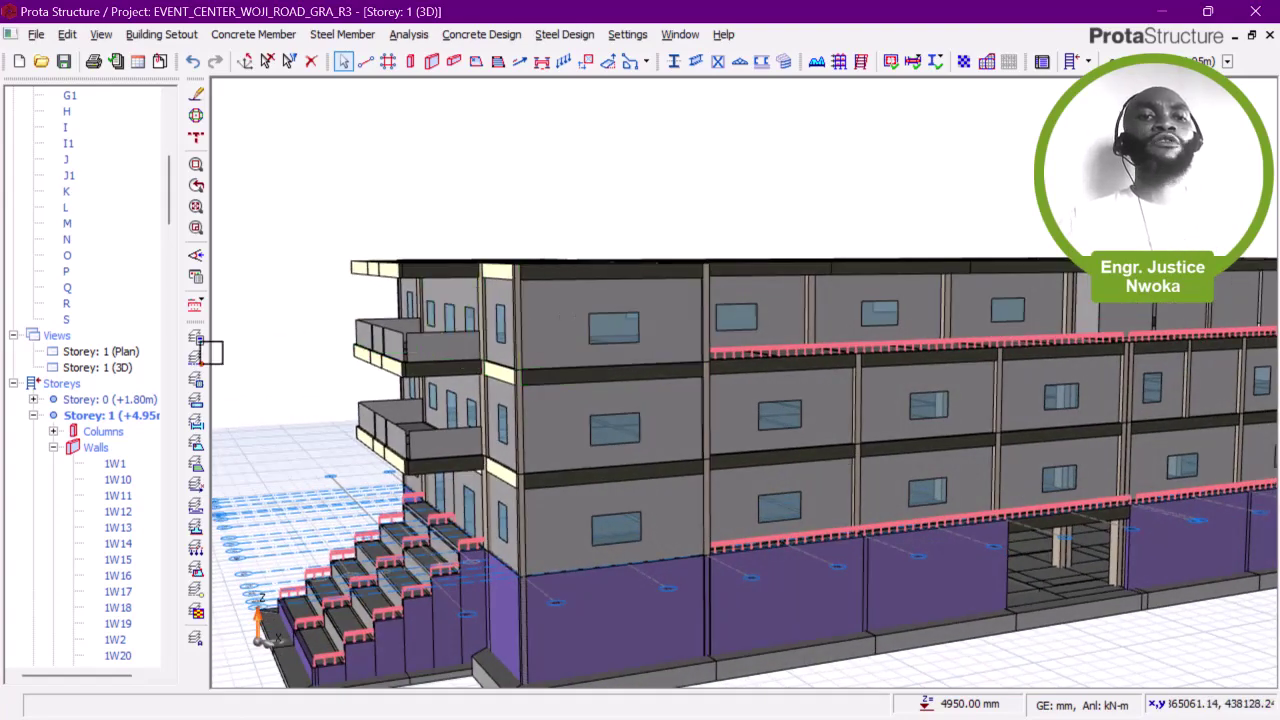
Step: Open the Storey 1 plan and examine the paired columns and beams along axes G and H
double_click(100, 352)
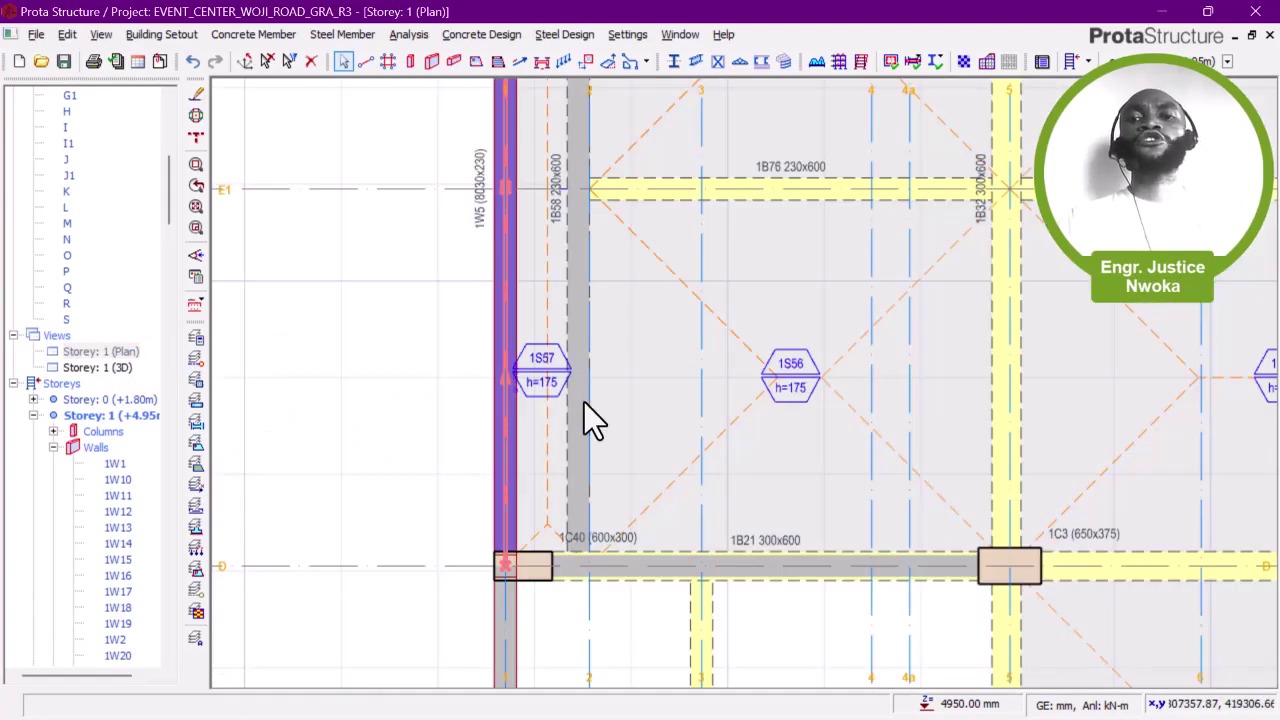
scroll(586, 420, down, 3)
scroll(629, 349, down, 2)
middle_drag(703, 368, 566, 536)
middle_drag(591, 284, 591, 546)
scroll(606, 337, up, 4)
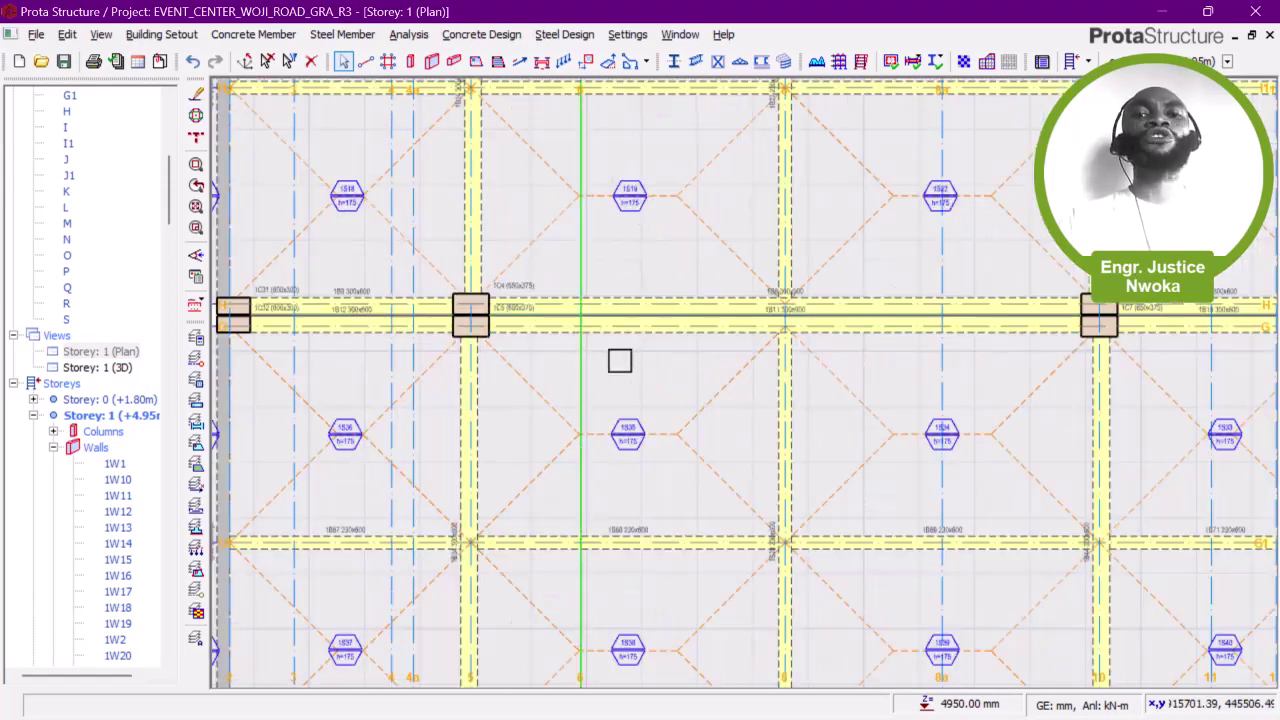
middle_drag(335, 199, 419, 228)
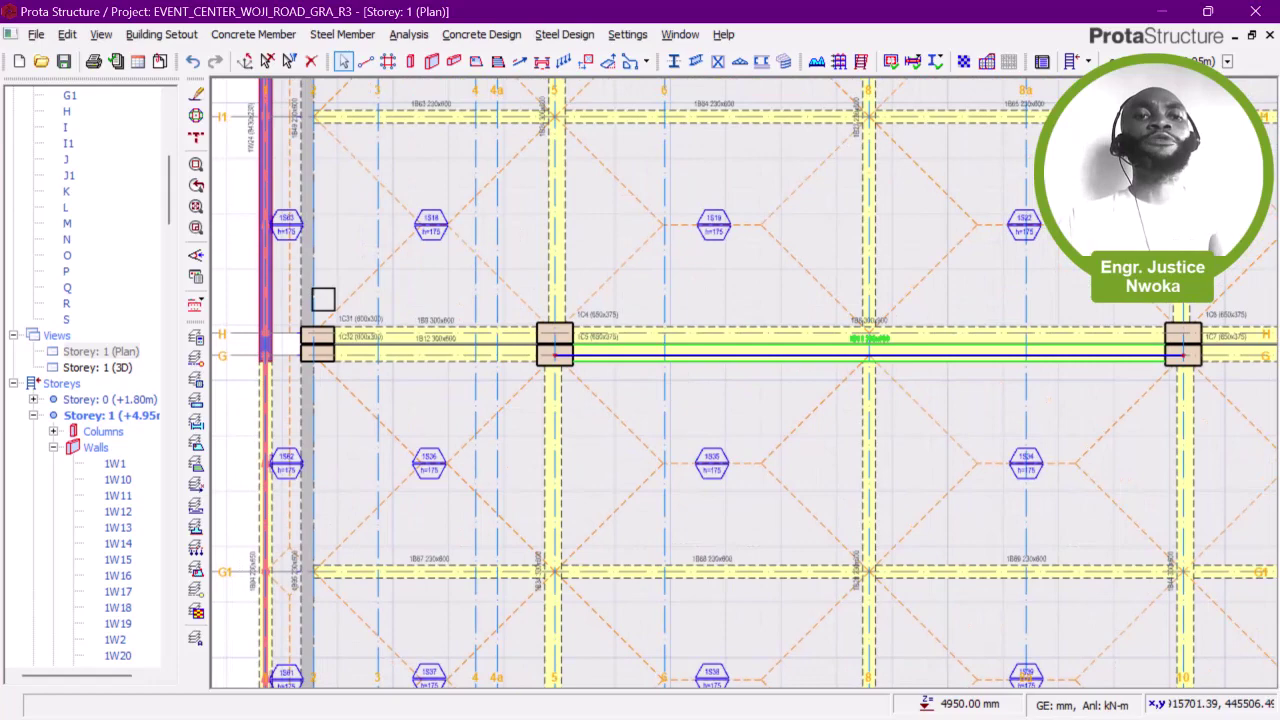
Step: Return to the Storey 1 3D view and check the Storey 2 wall beam details on the long side
double_click(115, 367)
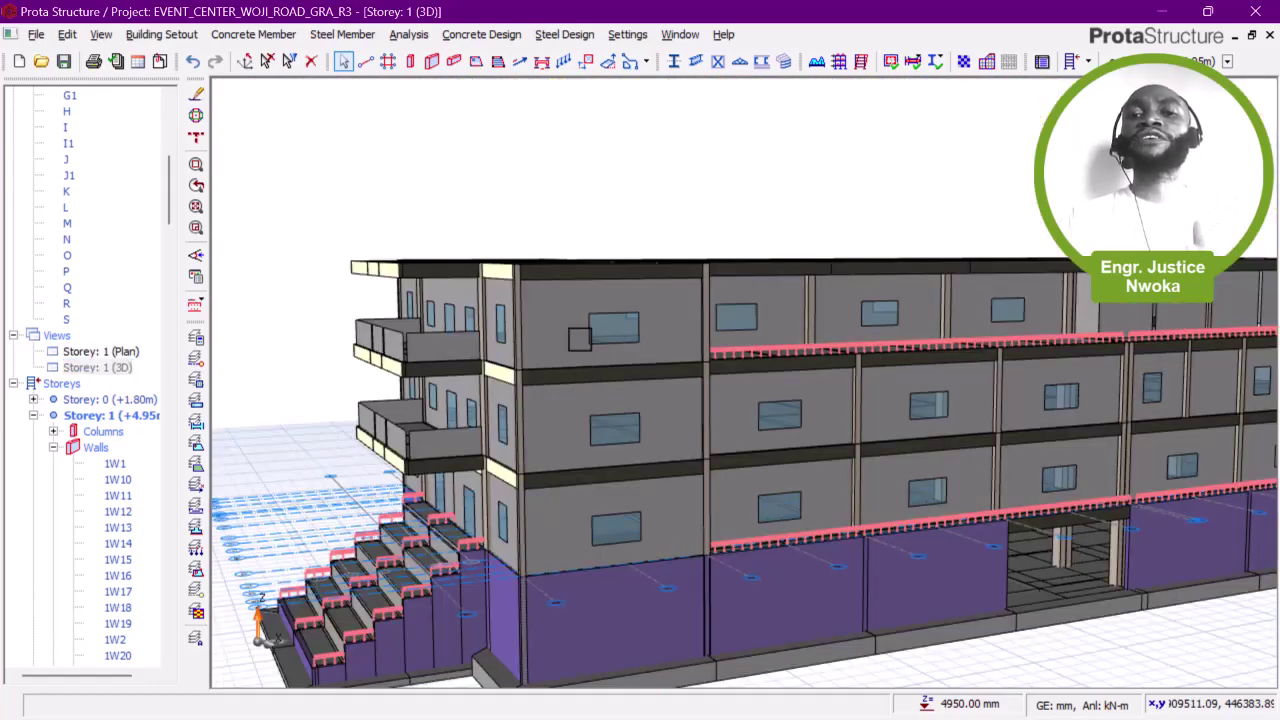
middle_drag(778, 357, 642, 335)
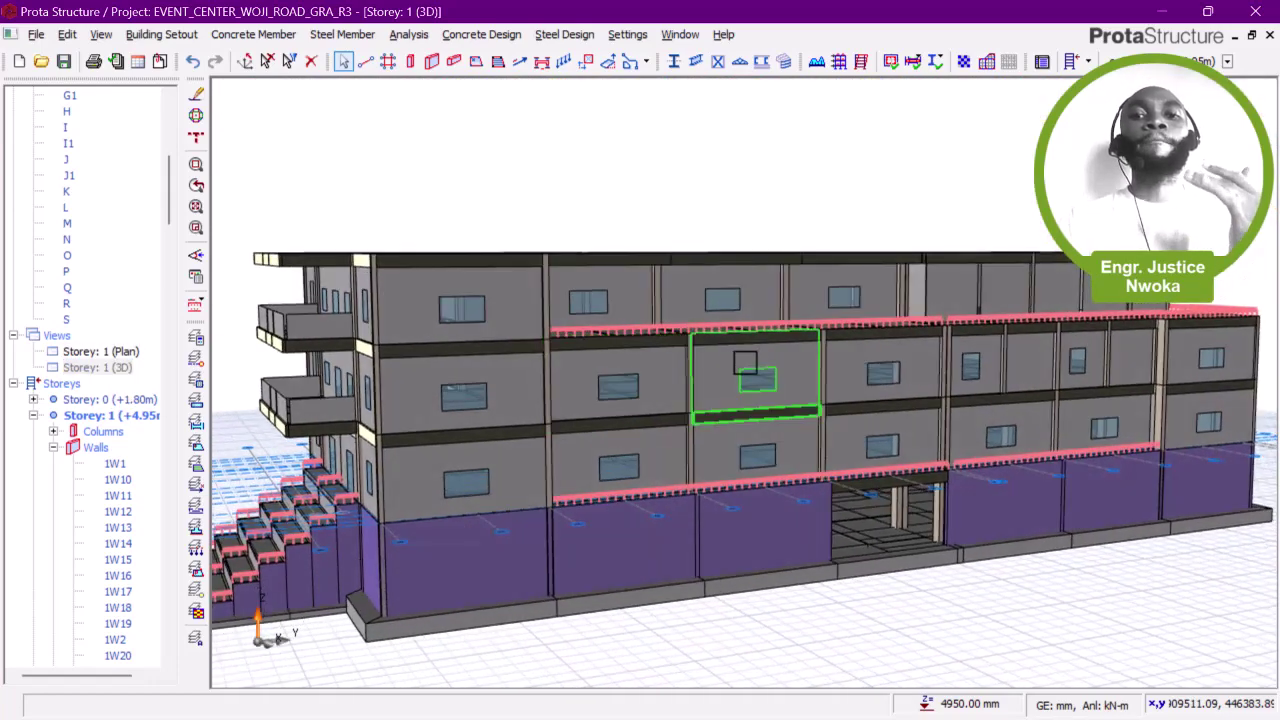
mouse_move(781, 366)
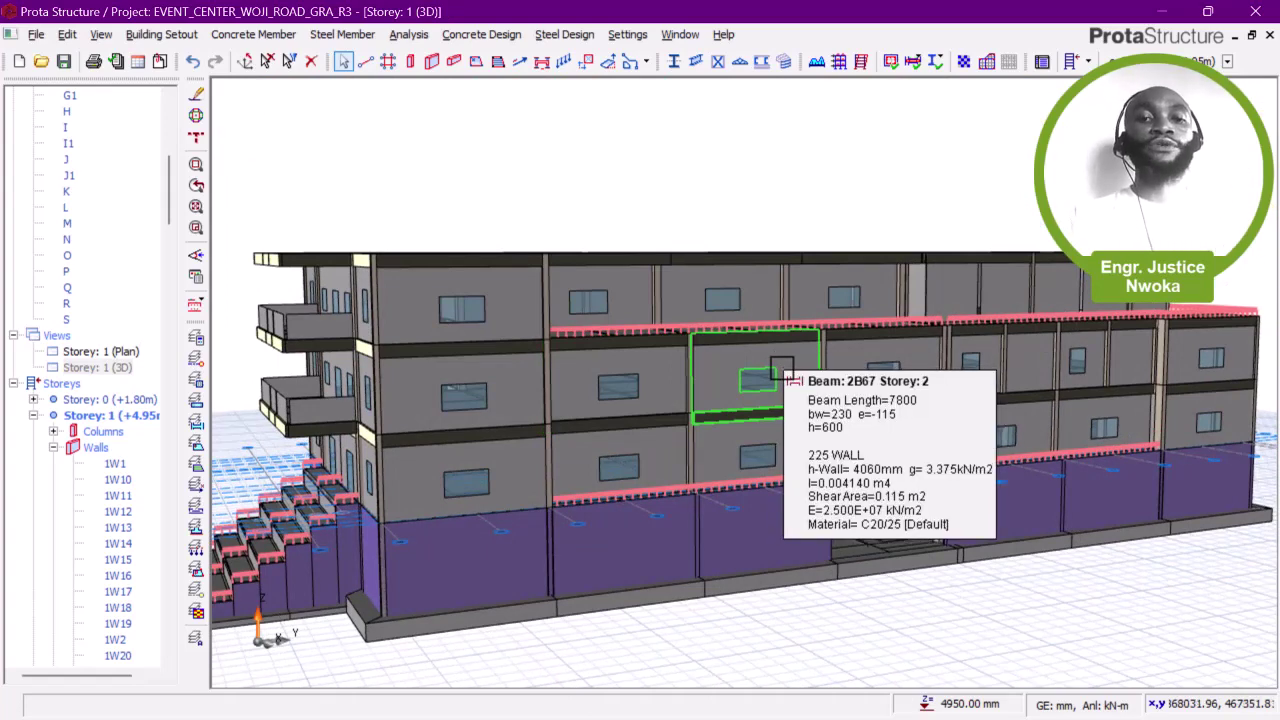
Step: Inspect the gap between columns 1C4 and 1C5 in the Storey 1 plan and check the details of beam 1B11
click(100, 351)
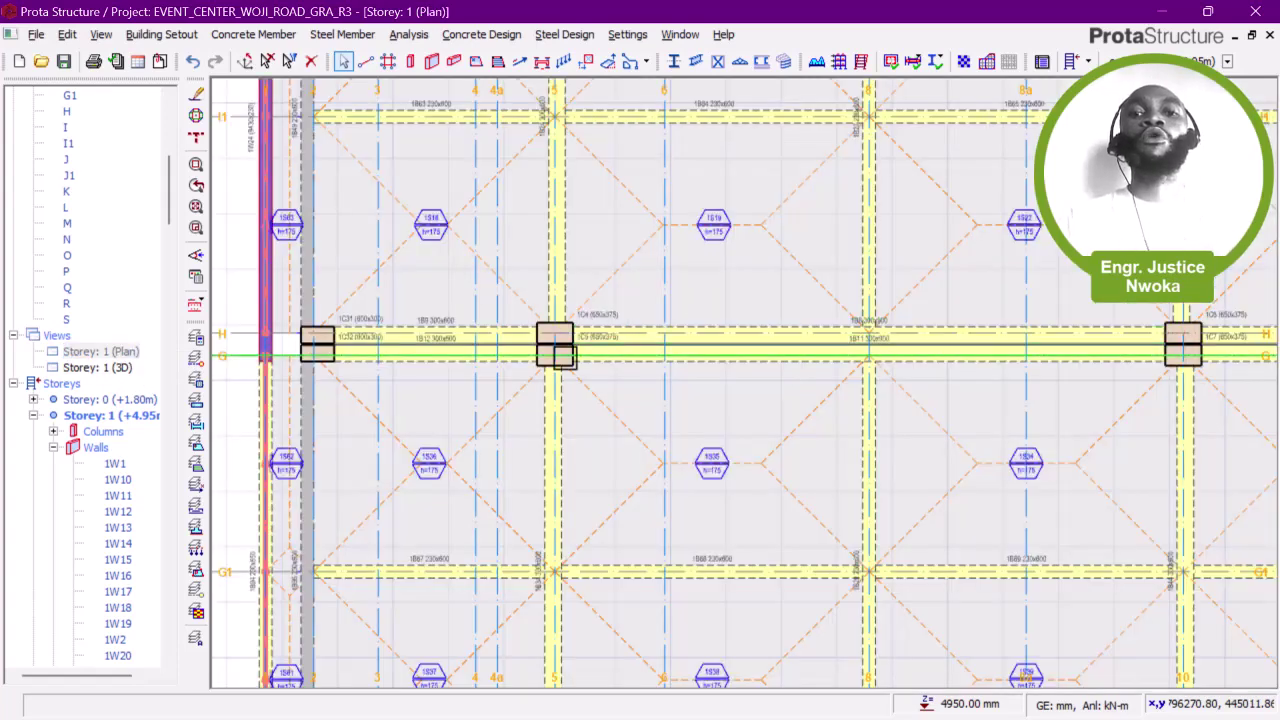
scroll(574, 354, up, 3)
scroll(606, 335, up, 4)
scroll(577, 331, down, 2)
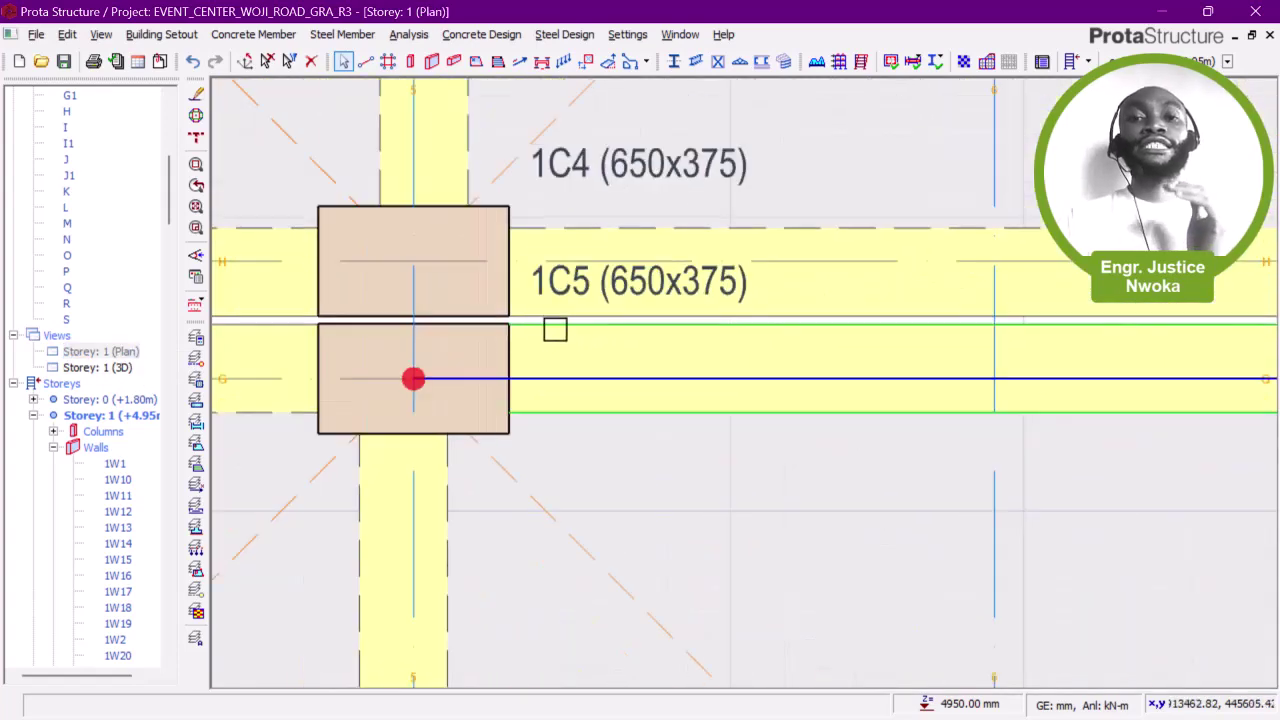
mouse_move(571, 328)
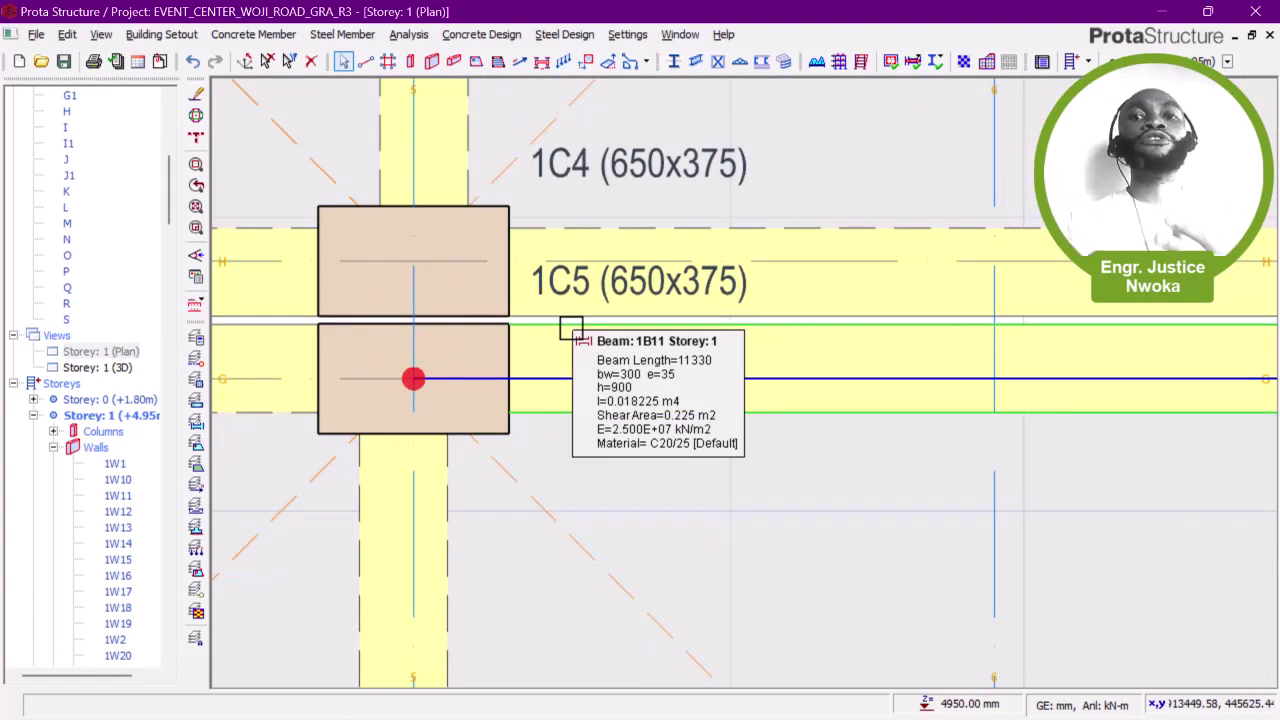
scroll(571, 328, down, 6)
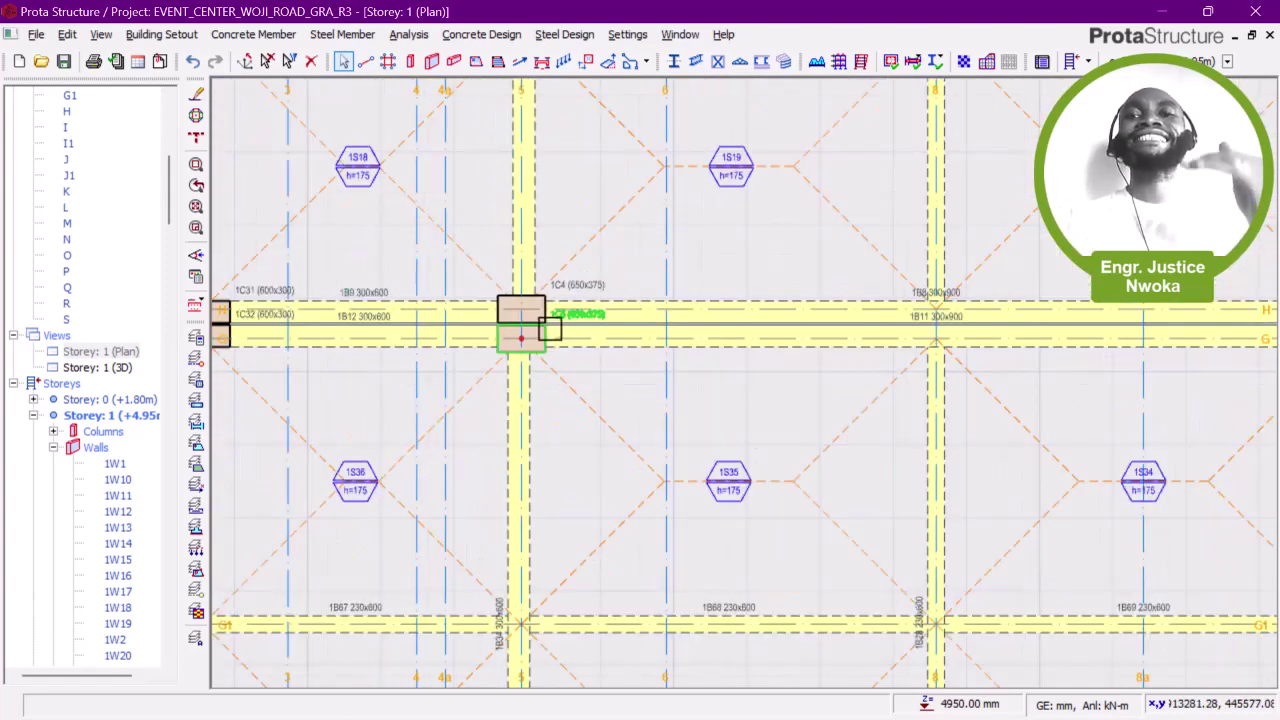
scroll(561, 318, down, 1)
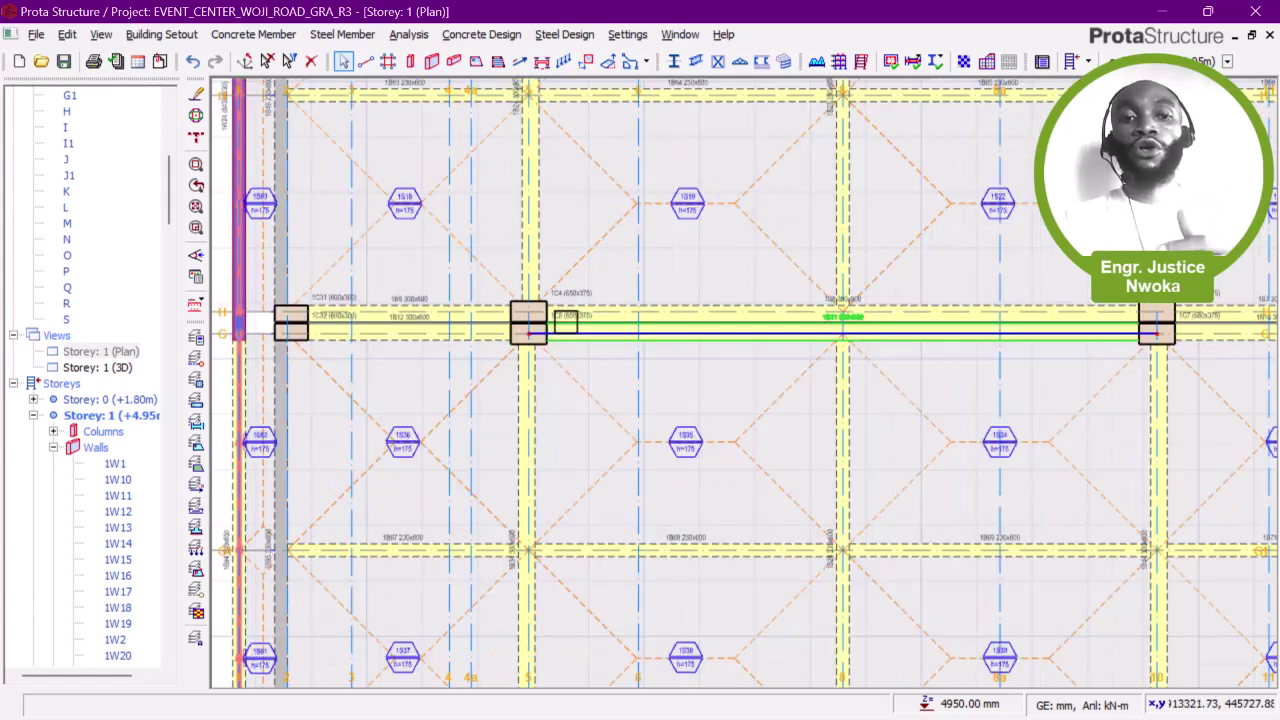
scroll(565, 322, down, 1)
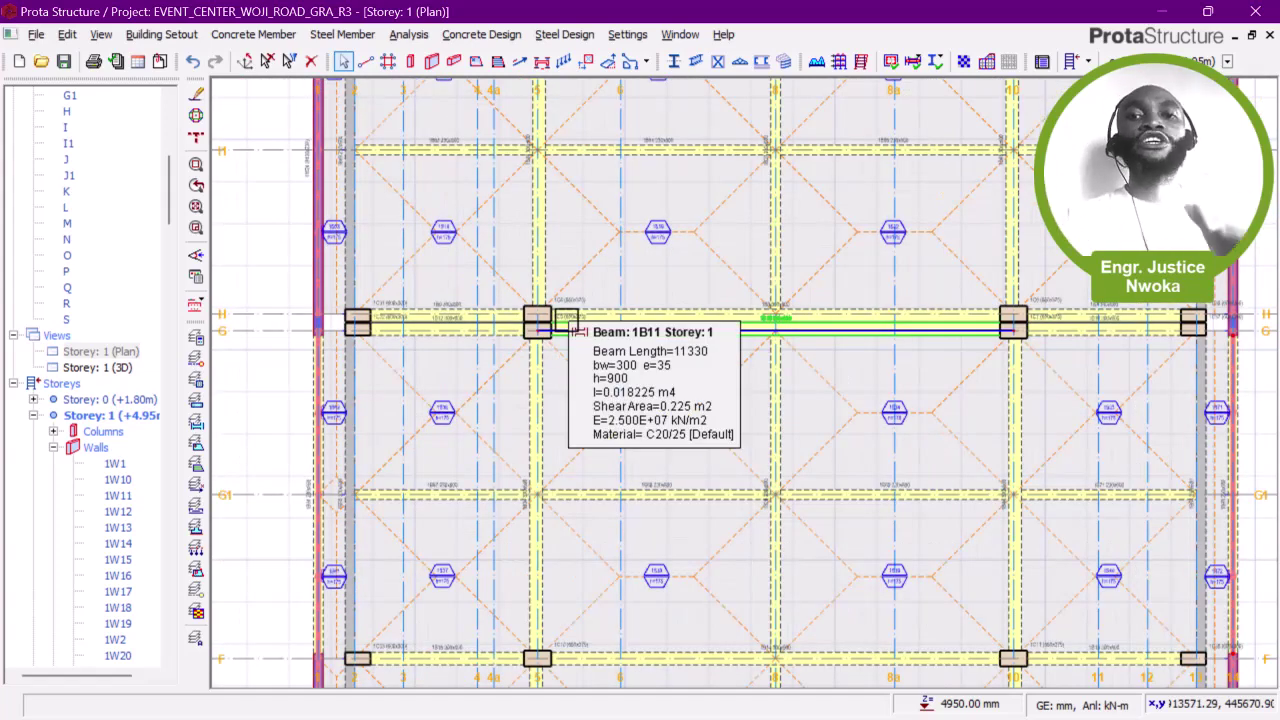
Step: Survey the whole Storey 1 plan and trace the joint between axes G and H across the building's width
scroll(506, 329, down, 2)
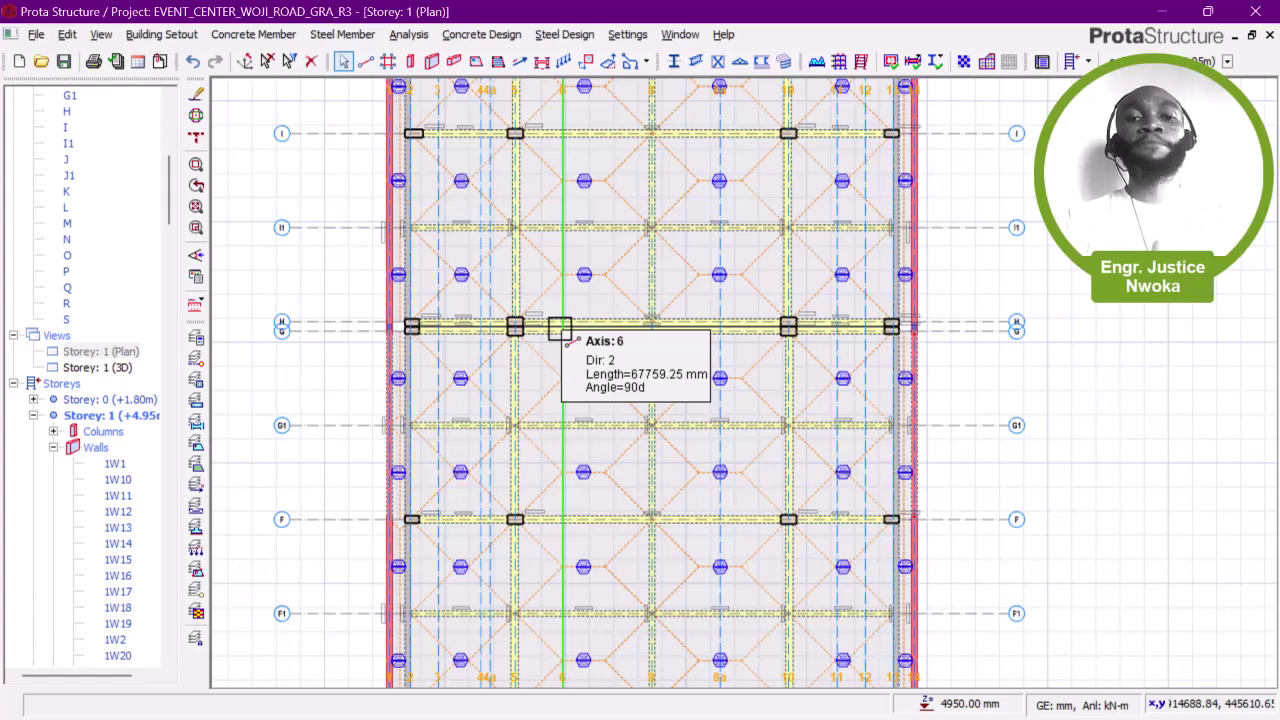
scroll(552, 342, down, 5)
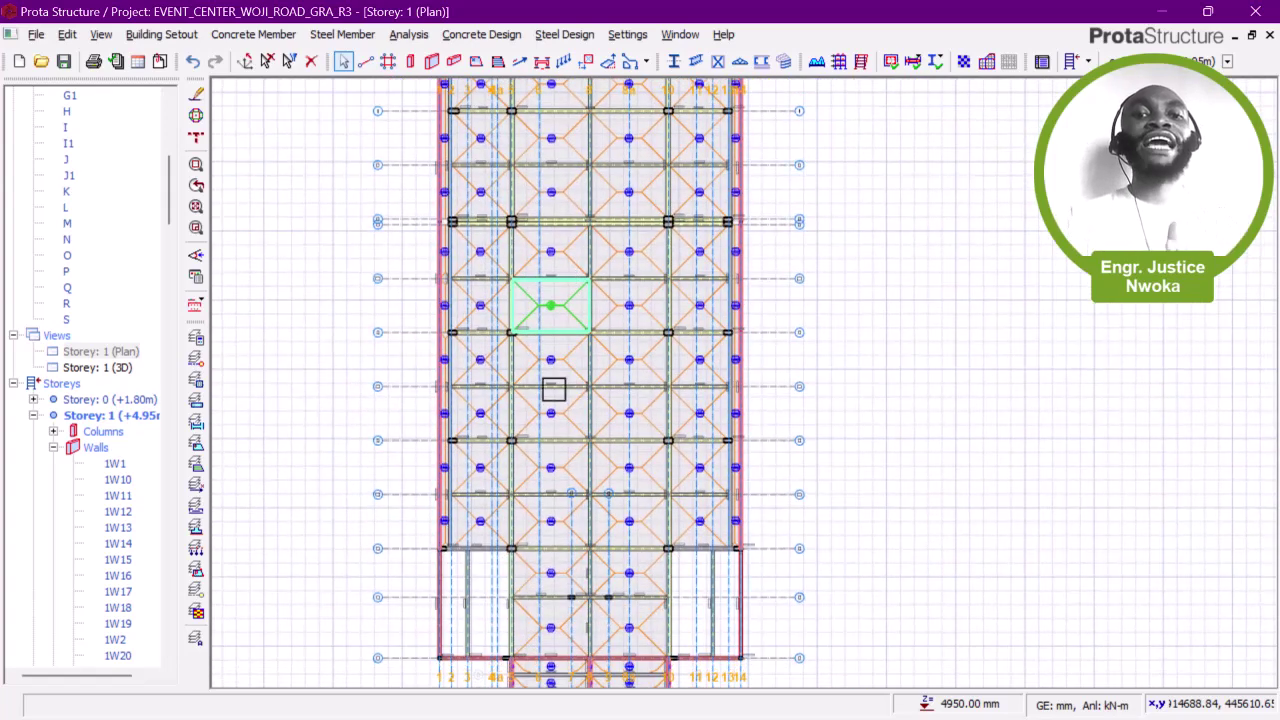
middle_drag(579, 190, 565, 399)
middle_drag(566, 278, 566, 240)
scroll(568, 178, down, 2)
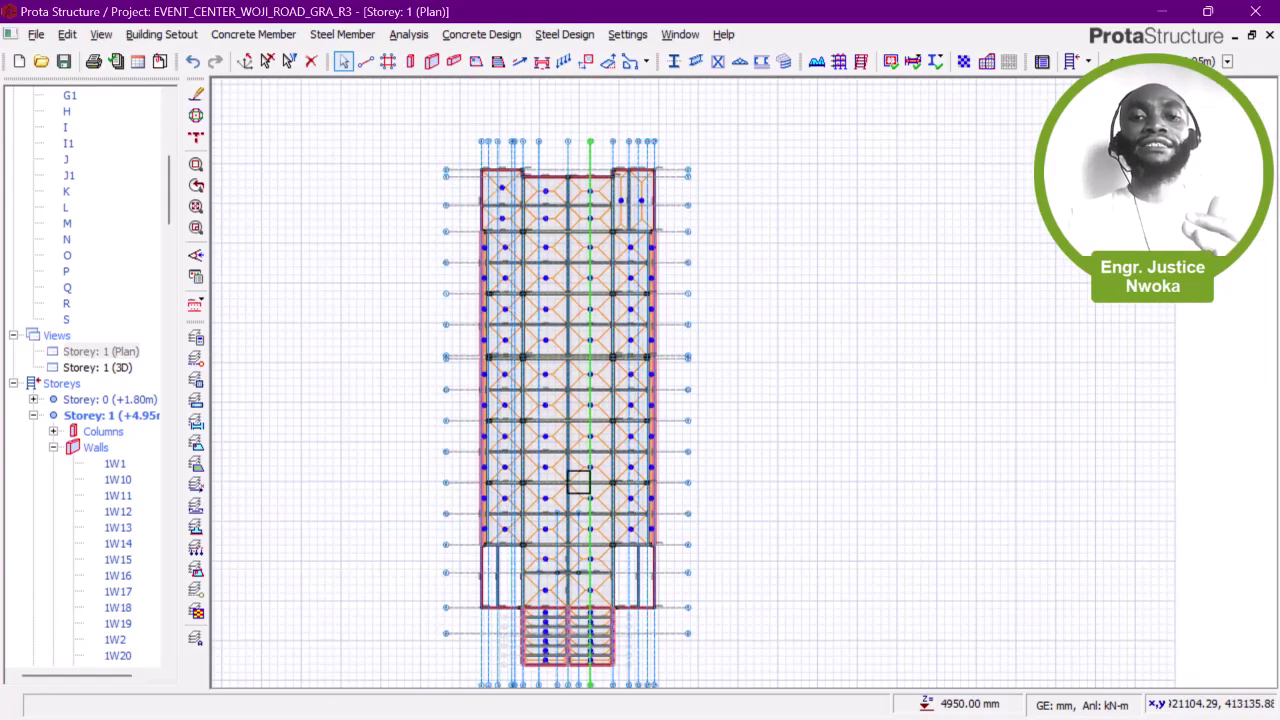
scroll(510, 352, up, 6)
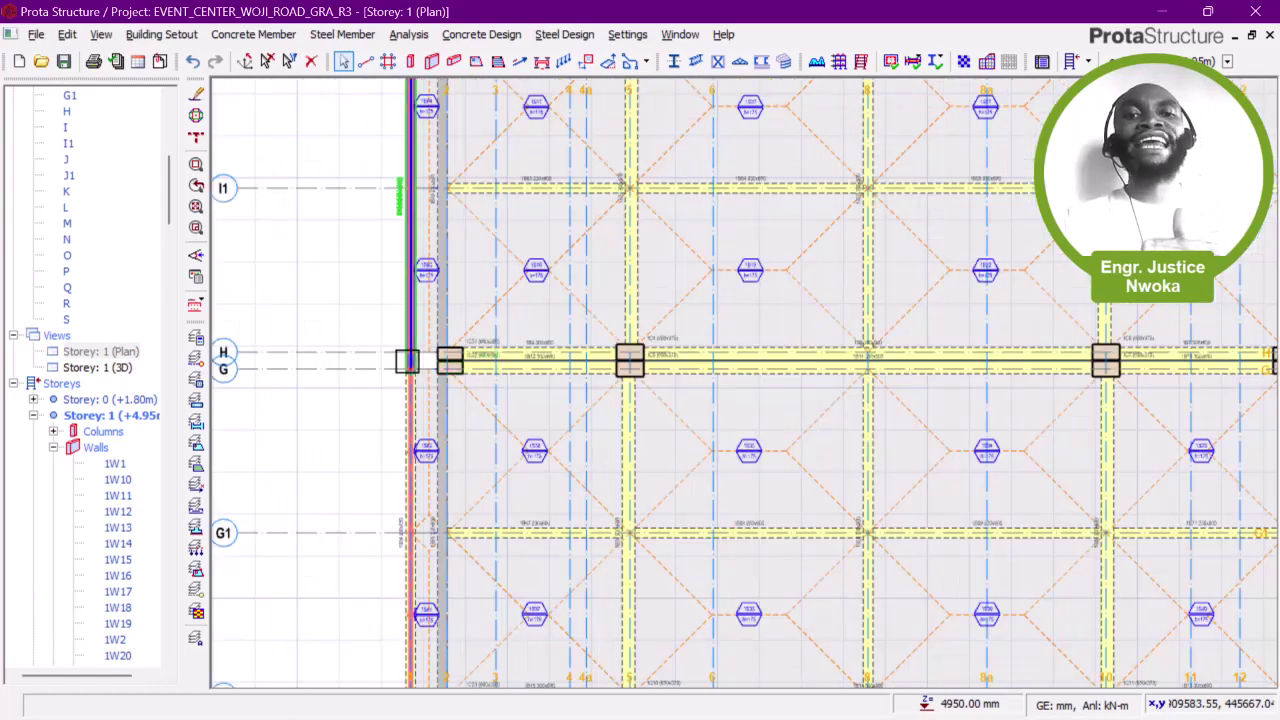
scroll(363, 366, down, 4)
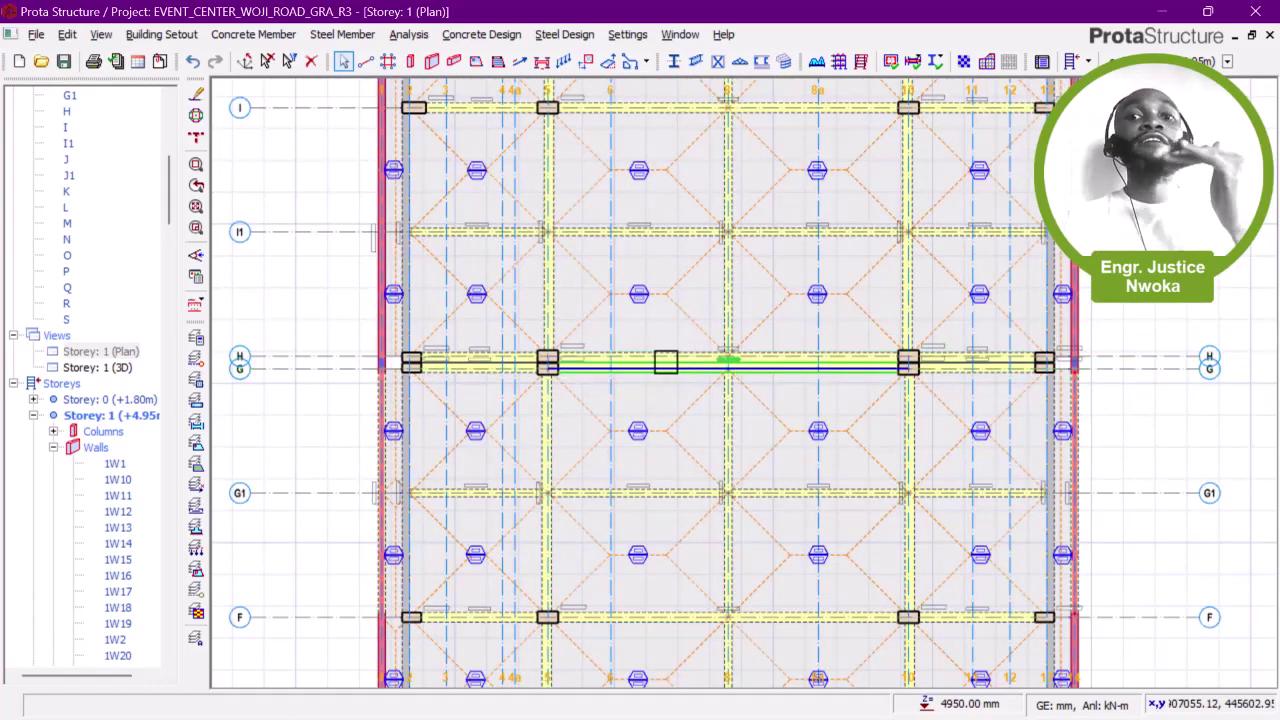
scroll(663, 356, down, 6)
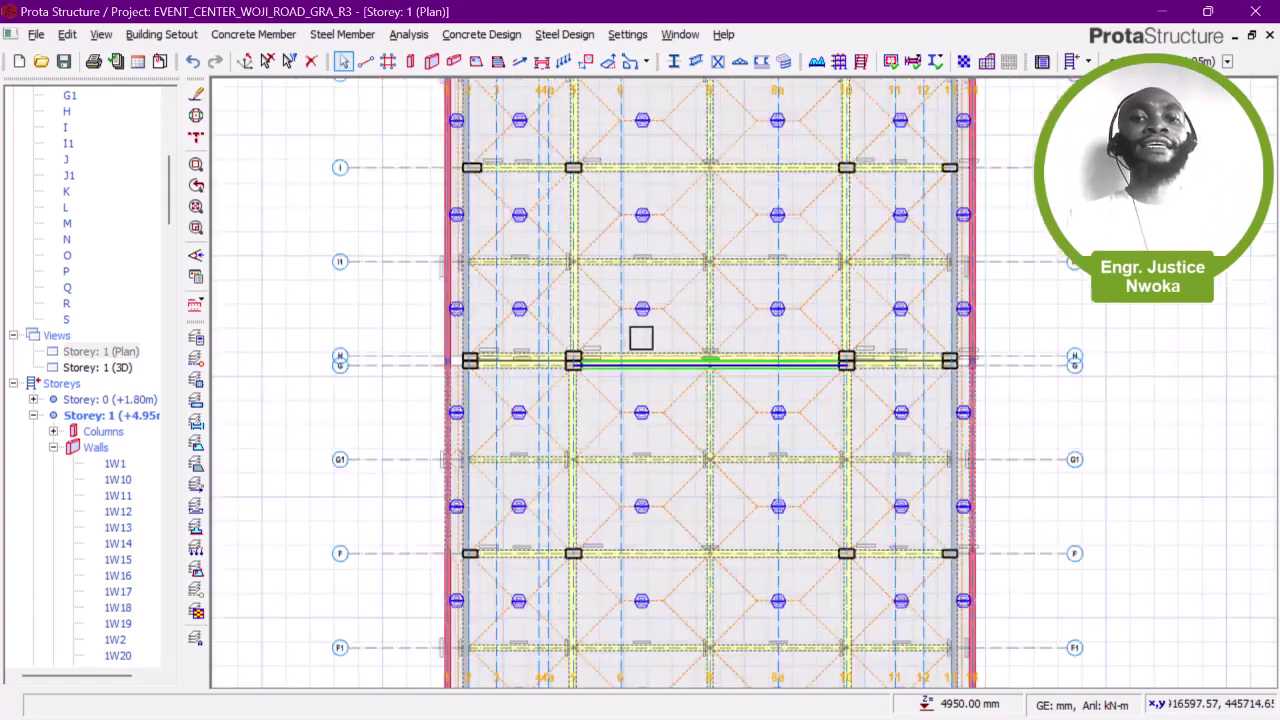
scroll(608, 322, up, 6)
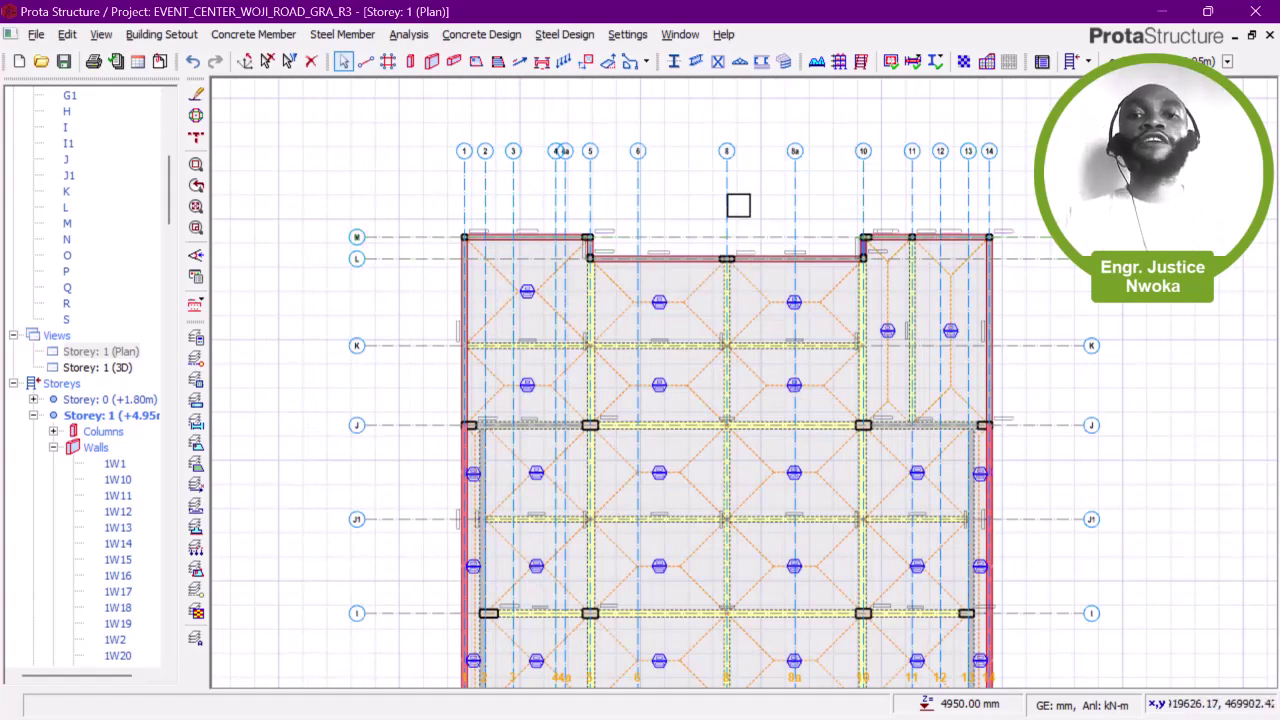
Step: Examine the end bays of the Storey 1 plan between axes J and M
scroll(736, 202, down, 1)
middle_drag(736, 298, 730, 222)
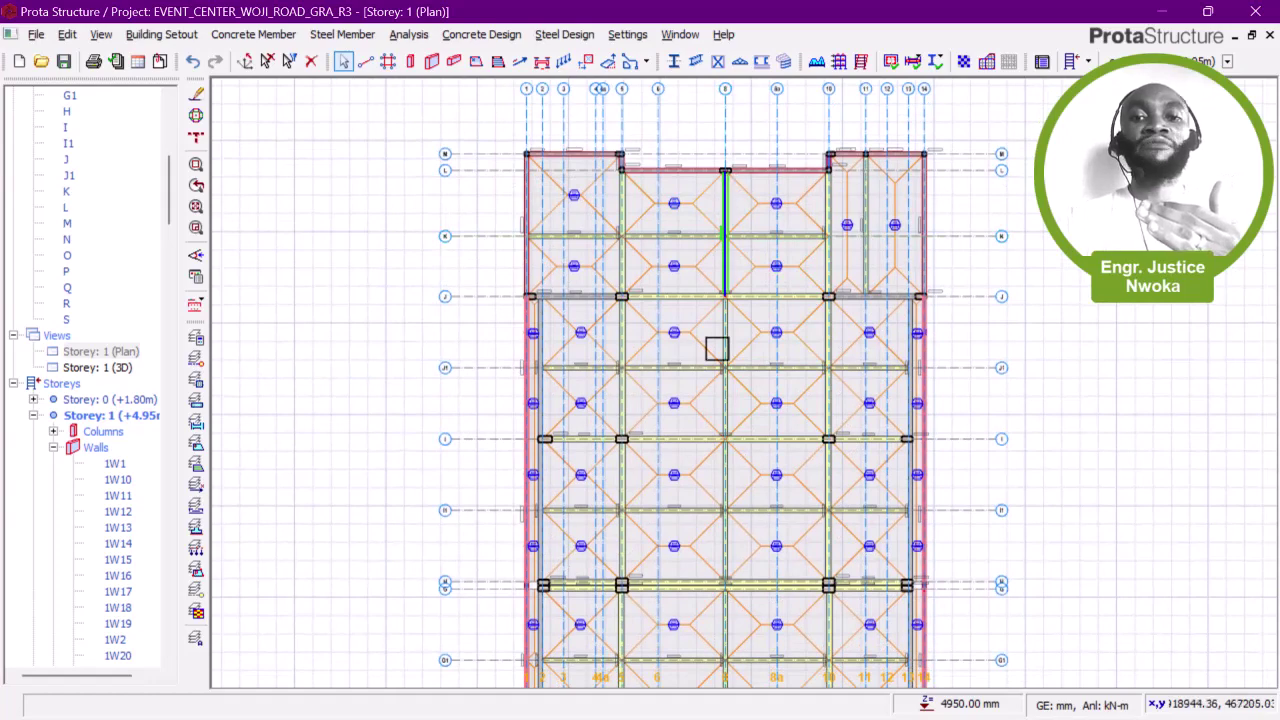
middle_drag(713, 266, 705, 336)
scroll(680, 366, up, 5)
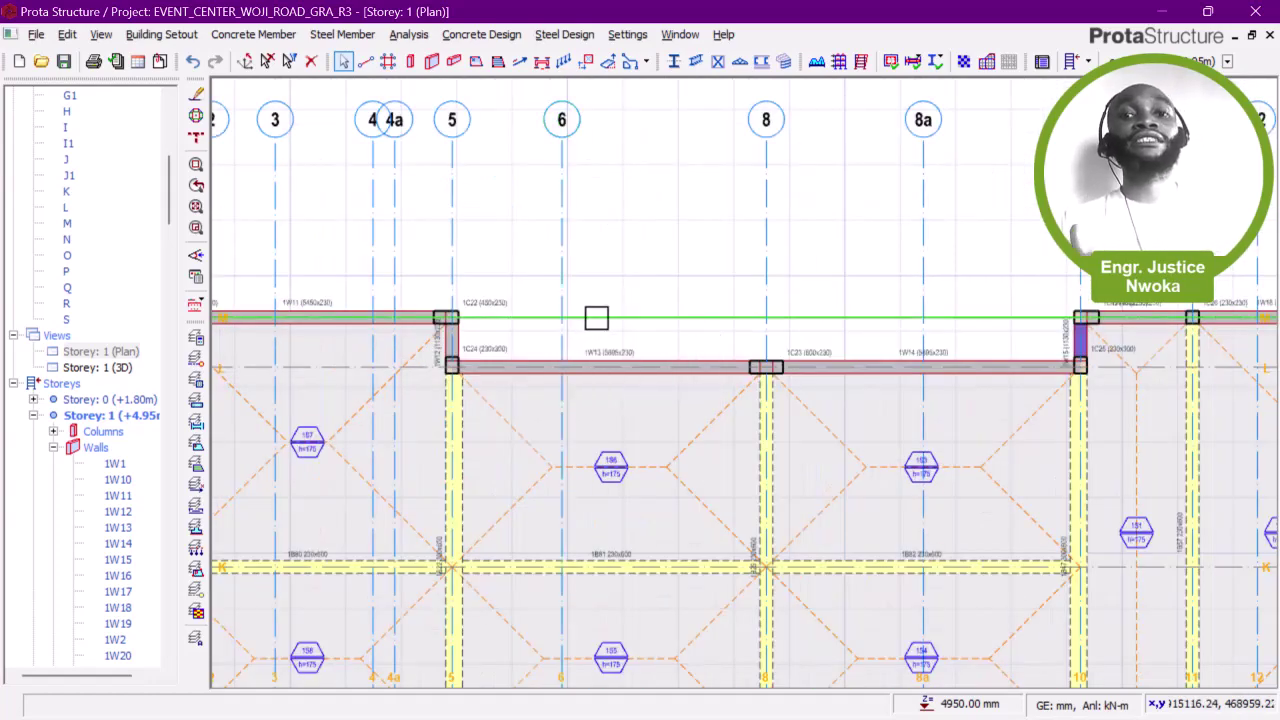
scroll(646, 294, down, 2)
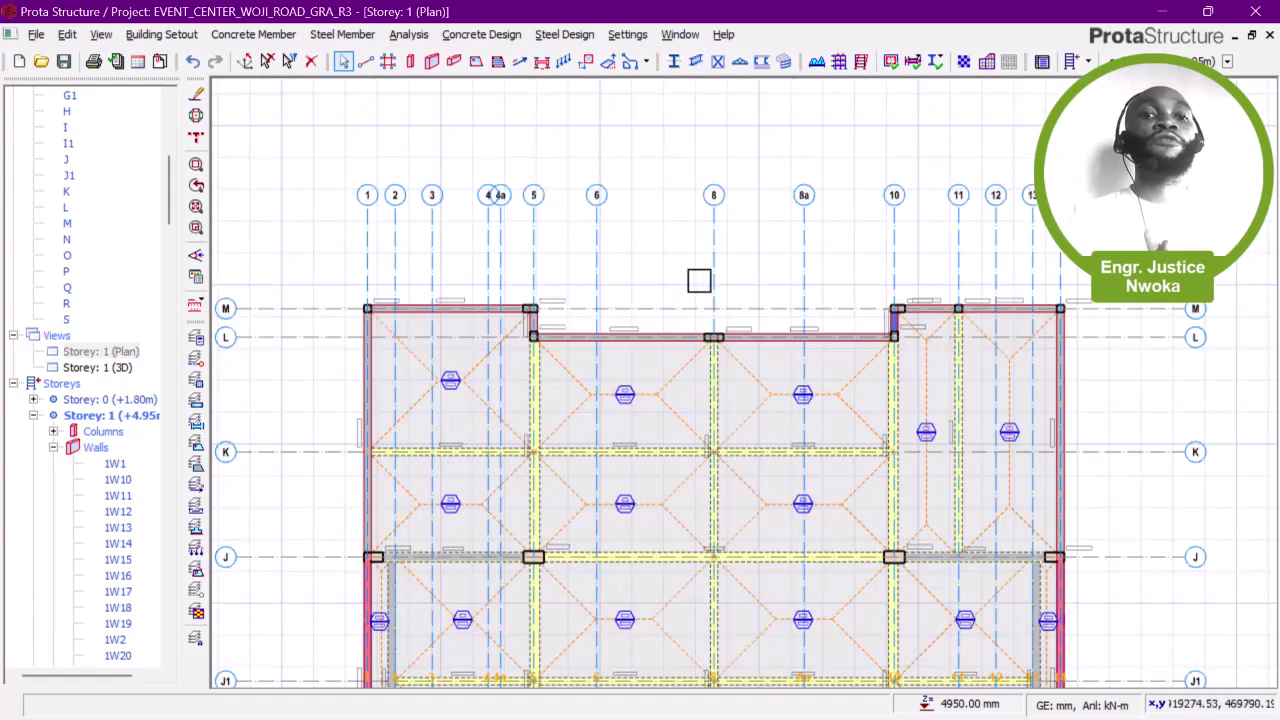
Step: Measure the building's overall length from axis M to axis B in the Storey 1 plan
right_click(446, 121)
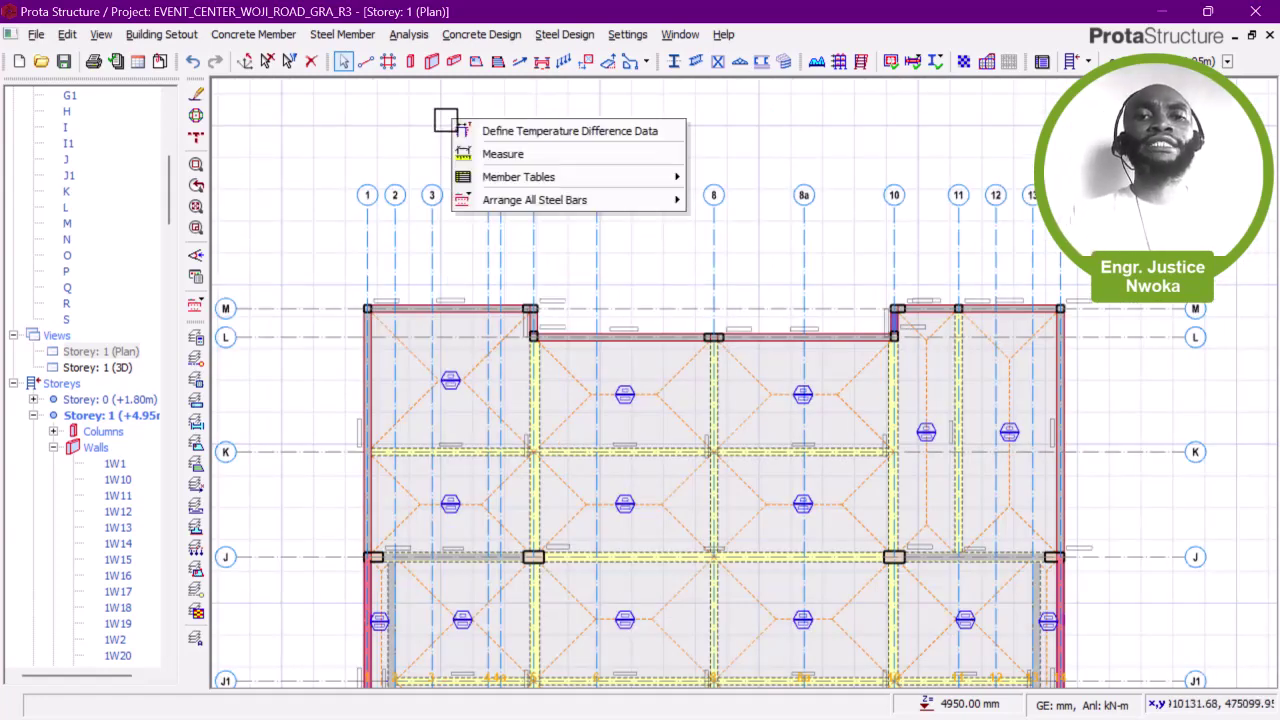
click(499, 153)
scroll(723, 183, down, 4)
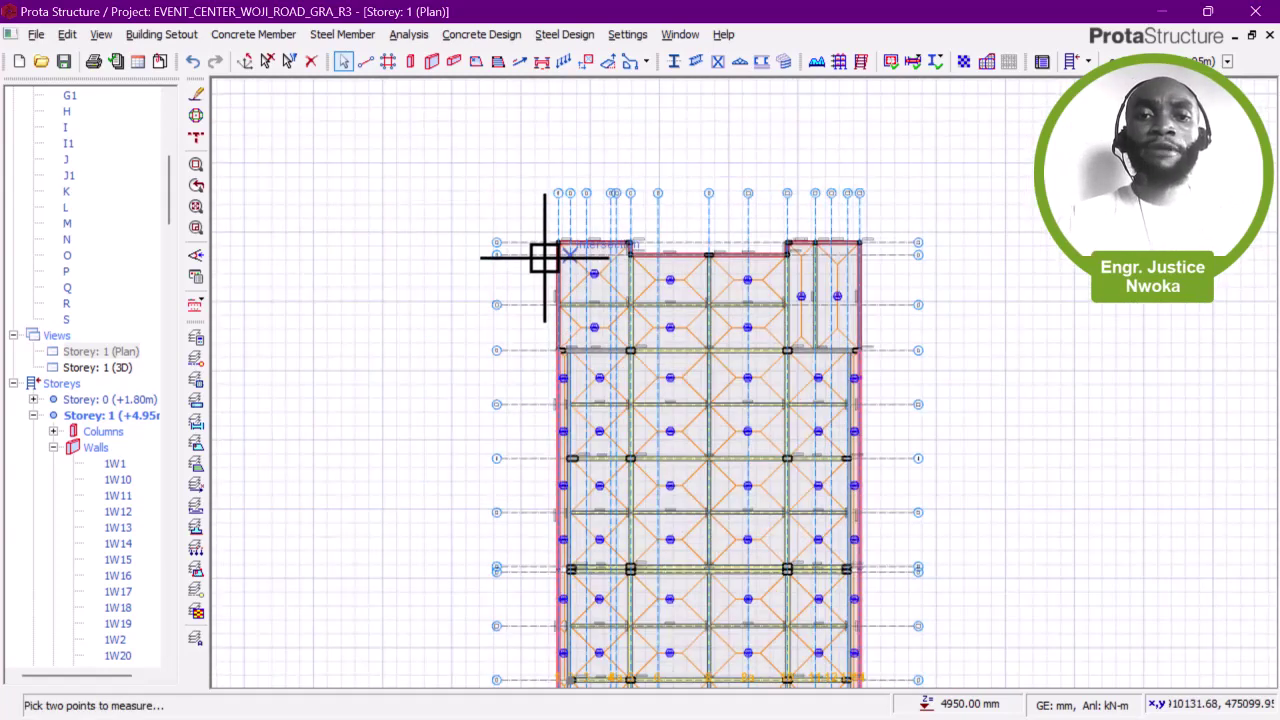
scroll(545, 257, up, 4)
scroll(463, 252, up, 1)
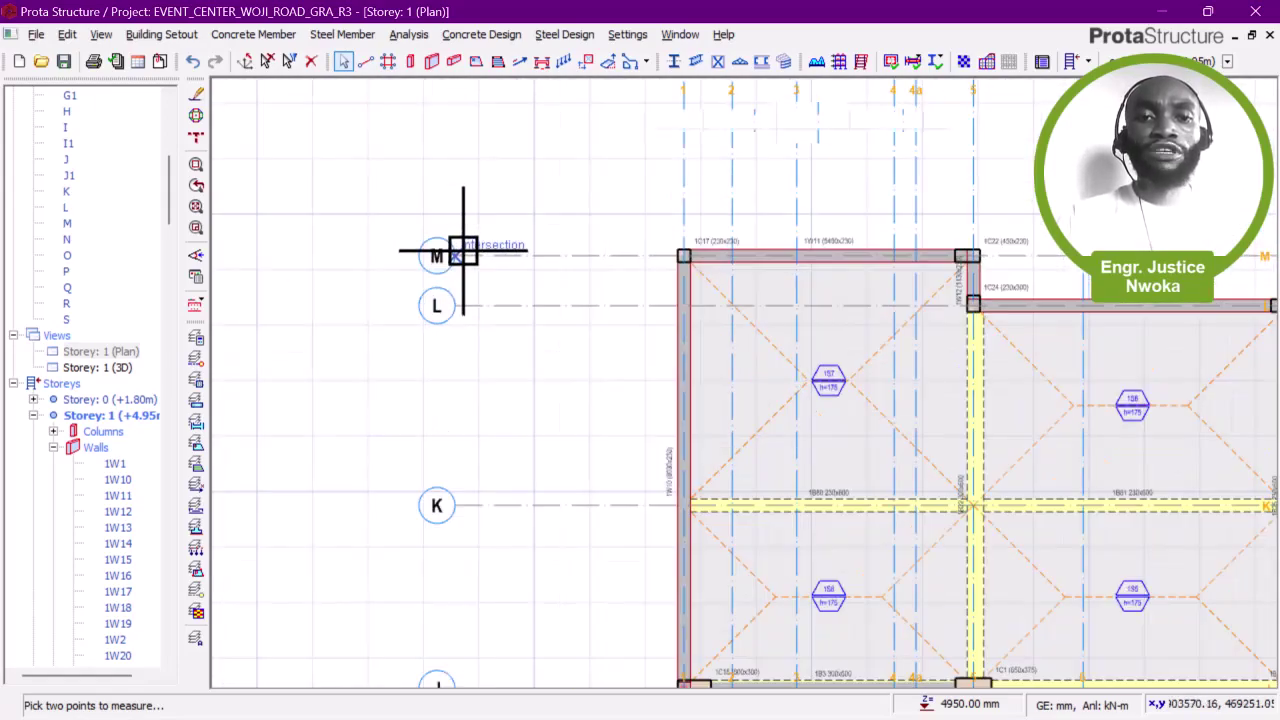
scroll(463, 252, up, 3)
click(458, 256)
scroll(480, 156, down, 2)
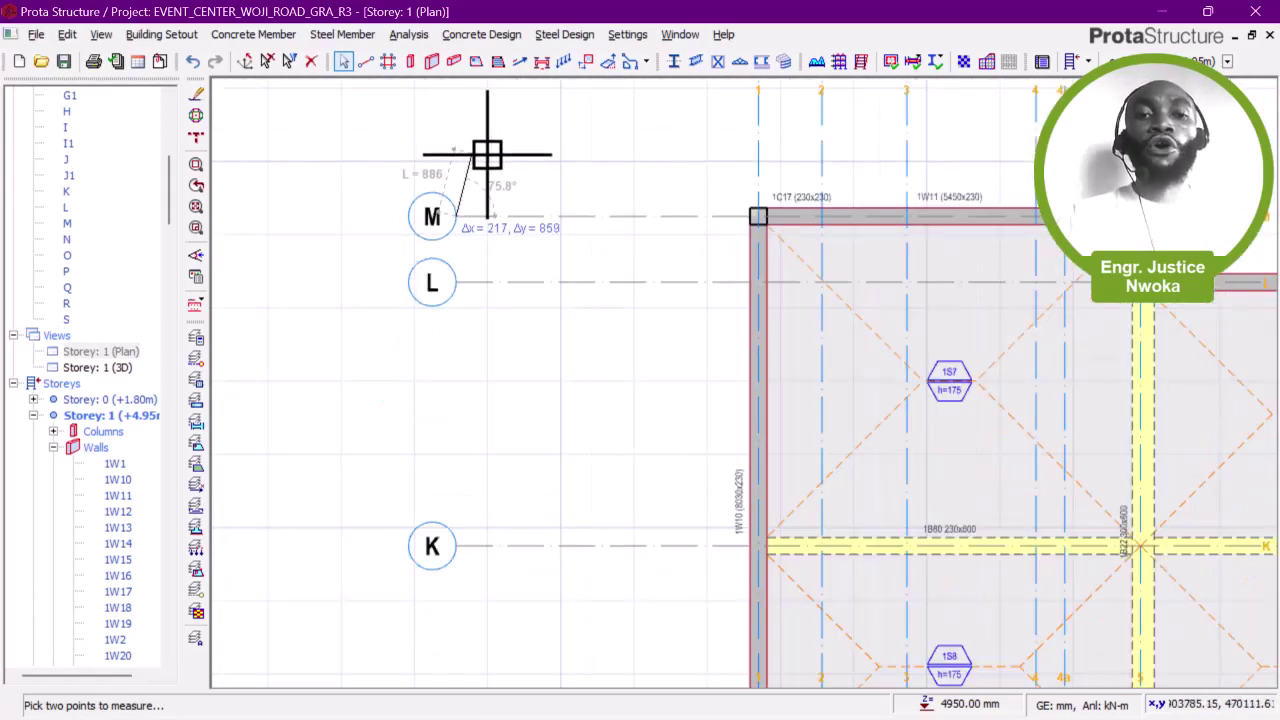
scroll(489, 156, down, 4)
scroll(509, 320, up, 1)
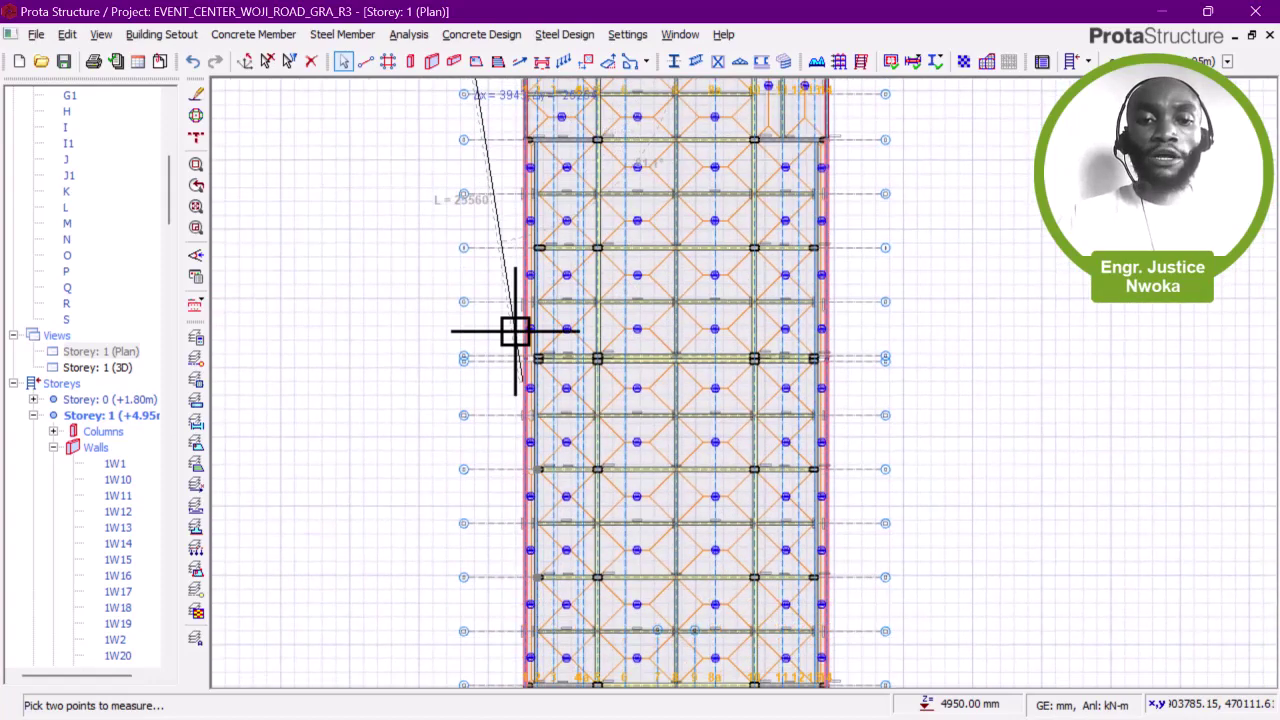
middle_drag(527, 444, 499, 315)
middle_drag(497, 500, 501, 305)
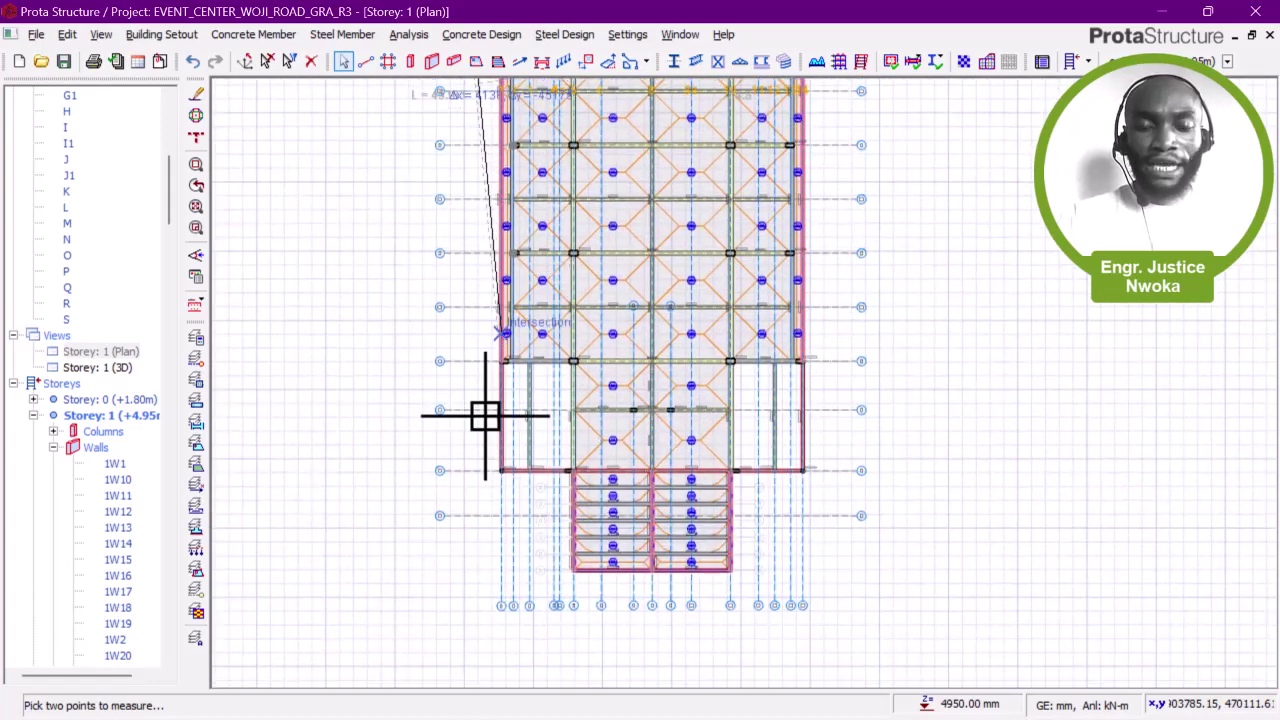
scroll(506, 472, up, 3)
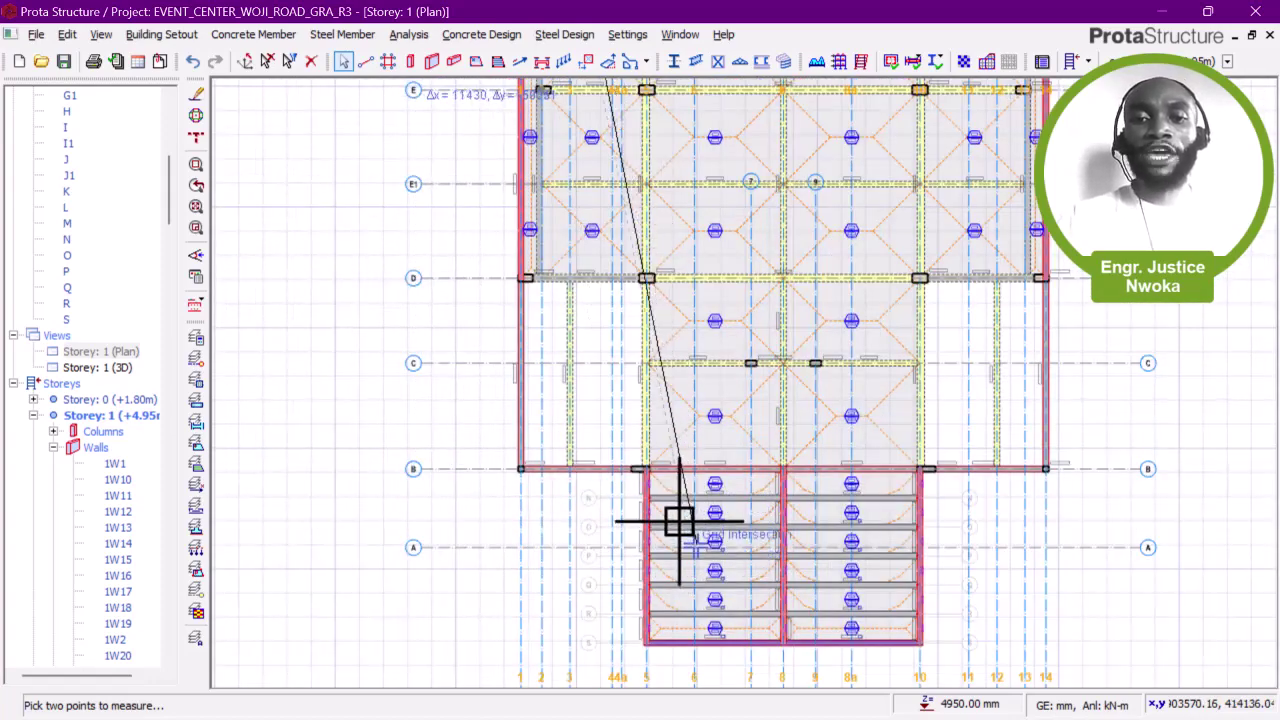
scroll(420, 462, up, 4)
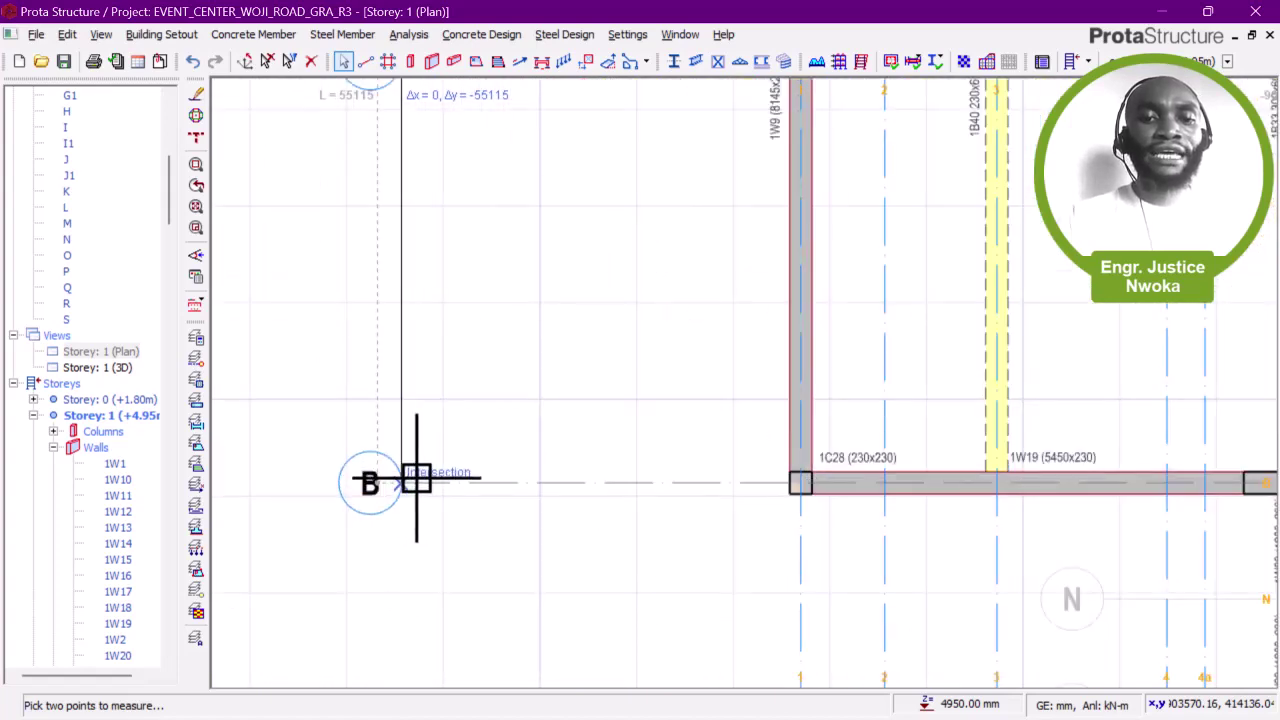
click(405, 482)
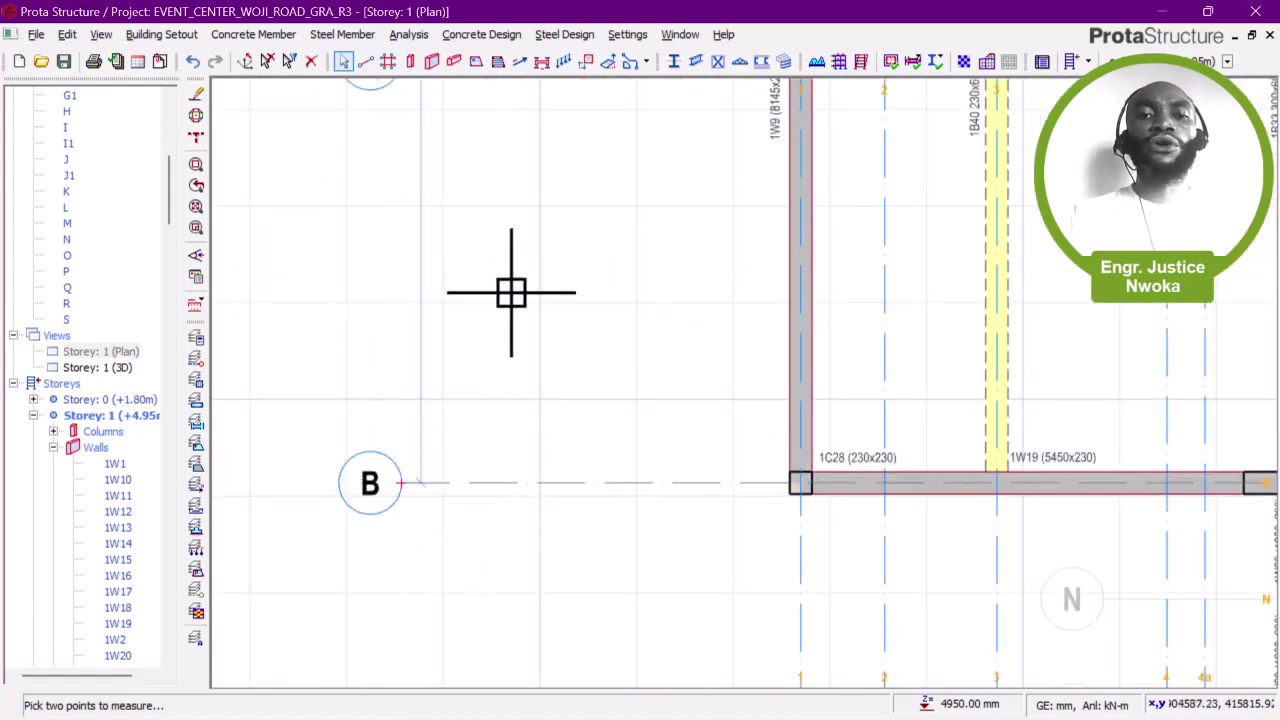
Step: Follow the overall length dimension line from axis B to its label near axis G1 and read the value
scroll(511, 285, down, 1)
middle_drag(510, 240, 506, 389)
middle_drag(513, 284, 520, 518)
middle_drag(521, 153, 533, 491)
middle_drag(503, 323, 503, 560)
middle_drag(469, 154, 469, 558)
middle_drag(498, 257, 498, 522)
middle_drag(470, 94, 484, 326)
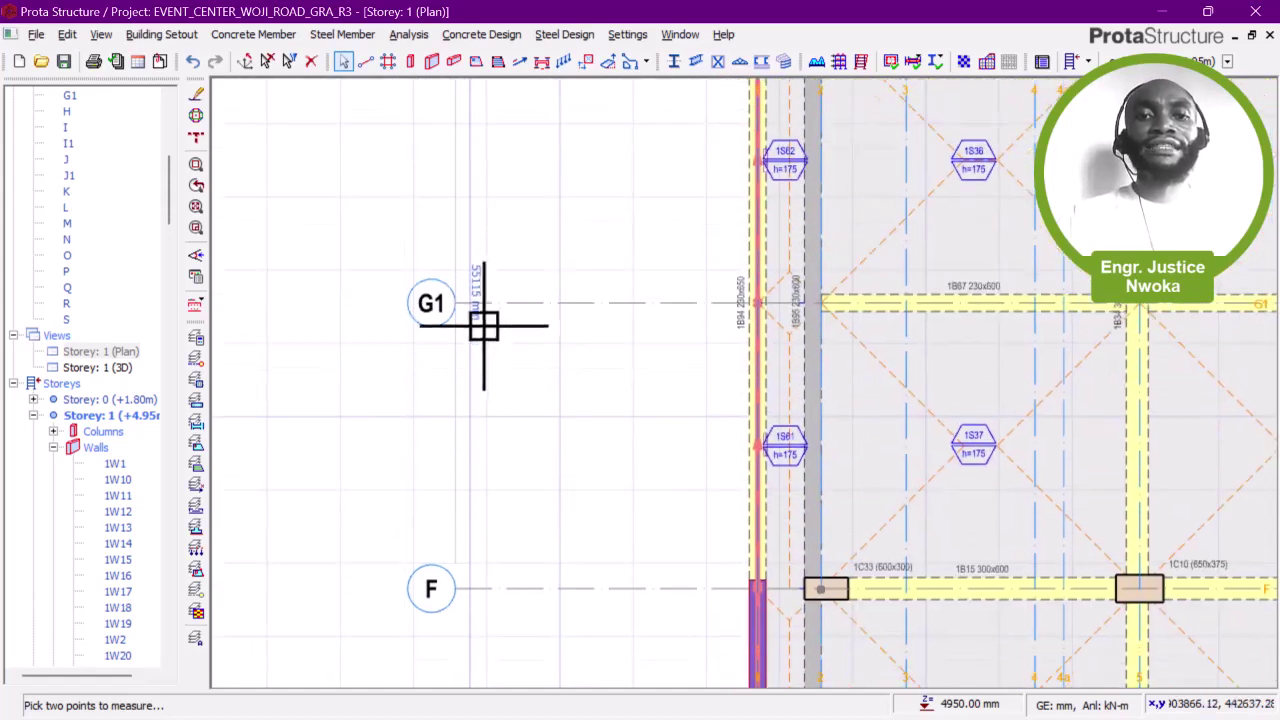
Step: Inspect the overall length label beside the G1 axis bubble up close
scroll(482, 310, up, 5)
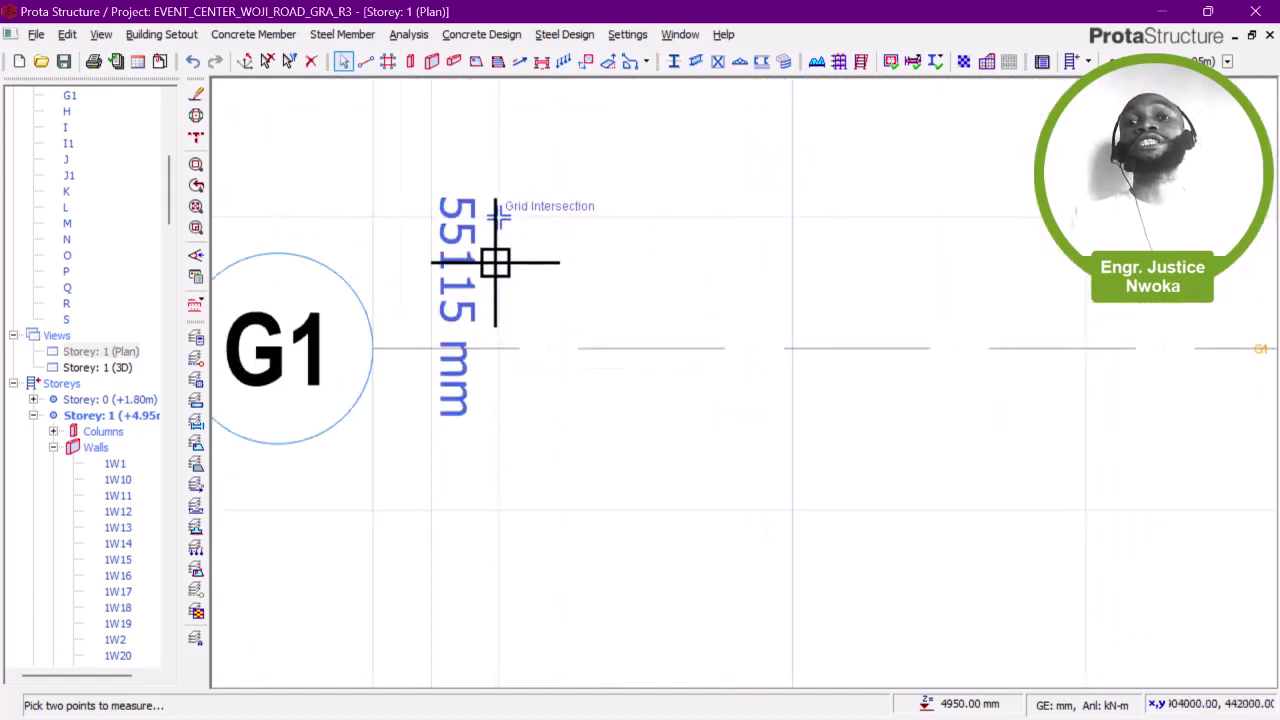
scroll(476, 231, up, 1)
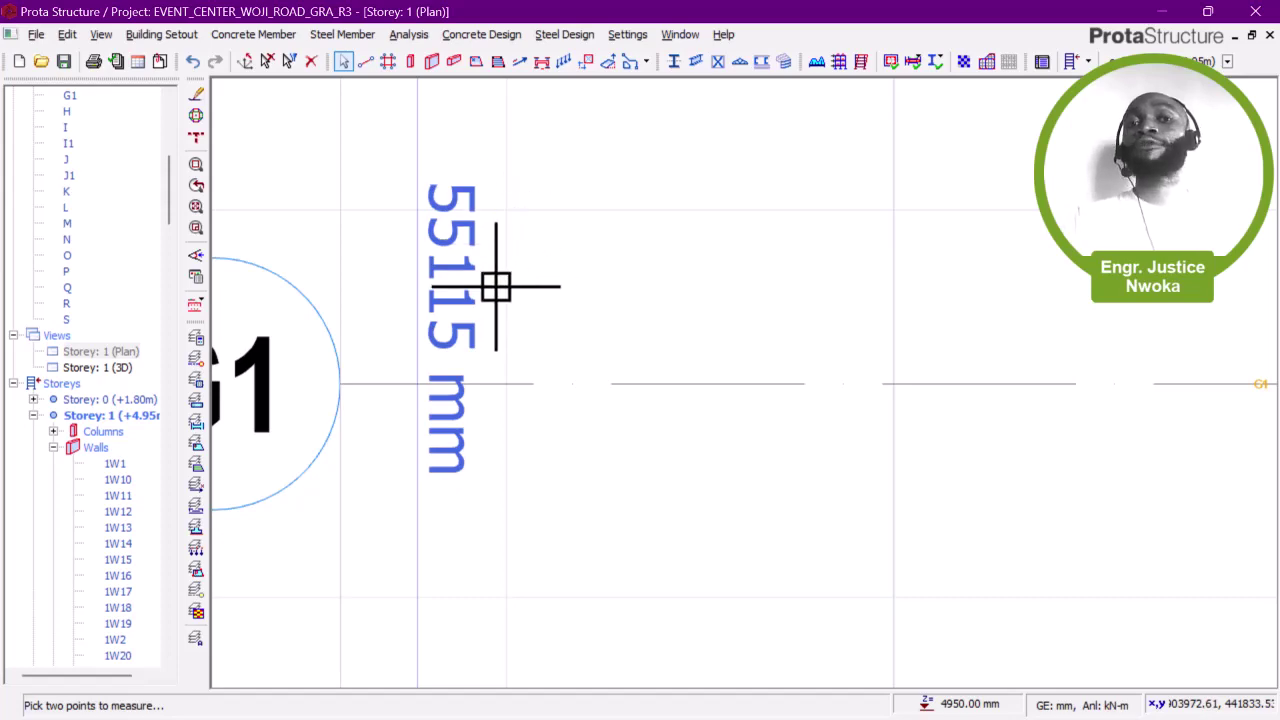
scroll(390, 352, down, 2)
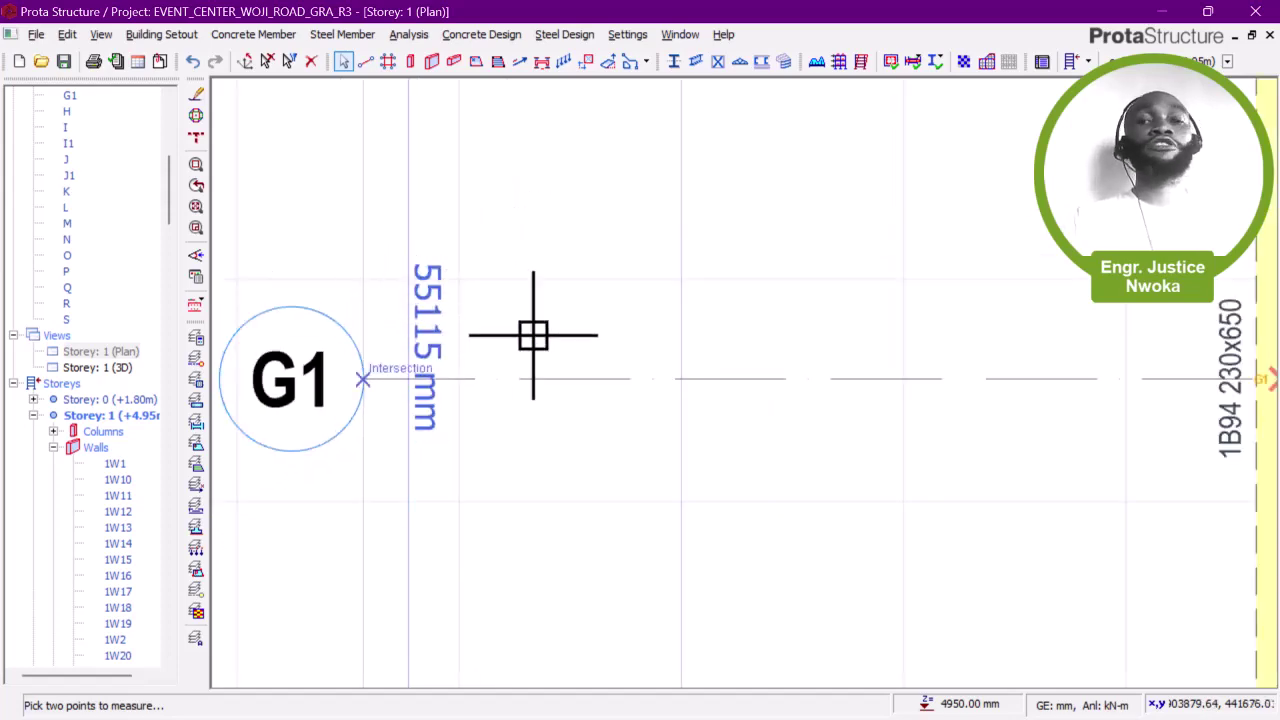
Step: Examine the paired columns and beams at the joint between axes G and H, from axis 2 to axis 5
scroll(500, 320, down, 2)
scroll(815, 334, down, 1)
middle_drag(776, 350, 453, 452)
scroll(500, 400, down, 3)
middle_drag(591, 340, 459, 451)
scroll(380, 349, up, 2)
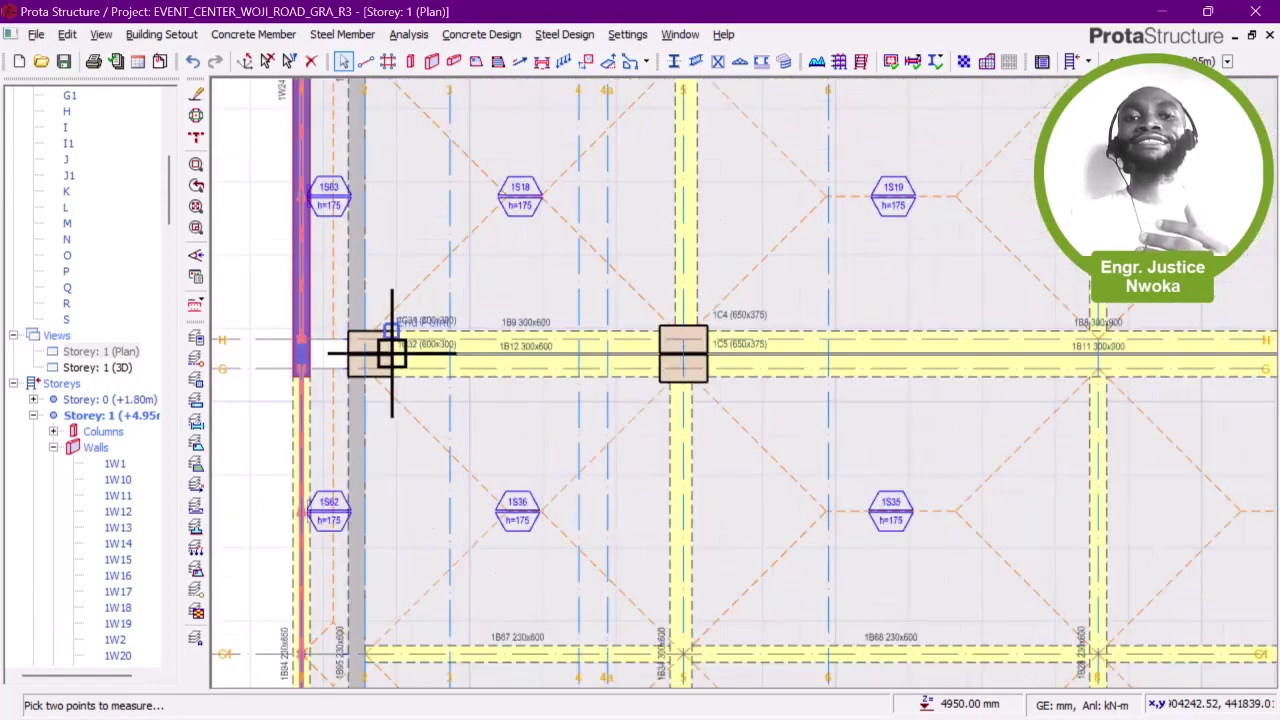
scroll(371, 356, up, 2)
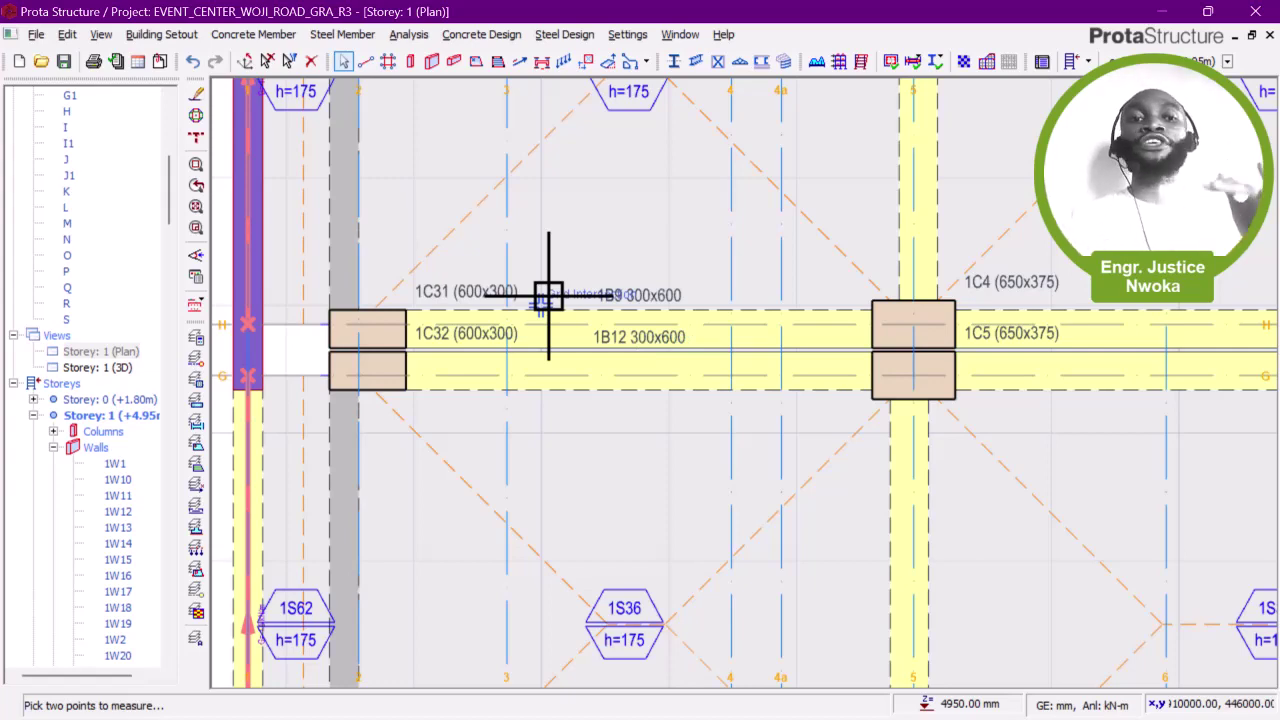
Step: Open the Storey 1 3D view and end the measuring command
double_click(120, 371)
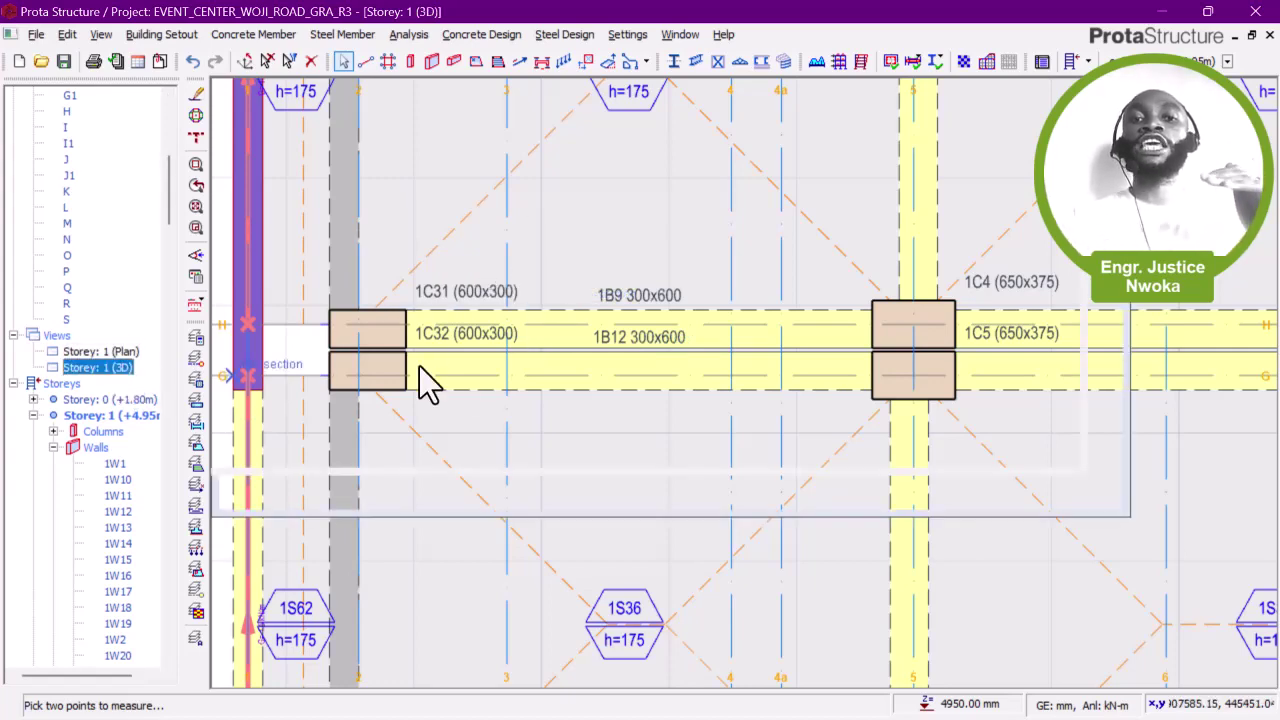
scroll(528, 352, down, 2)
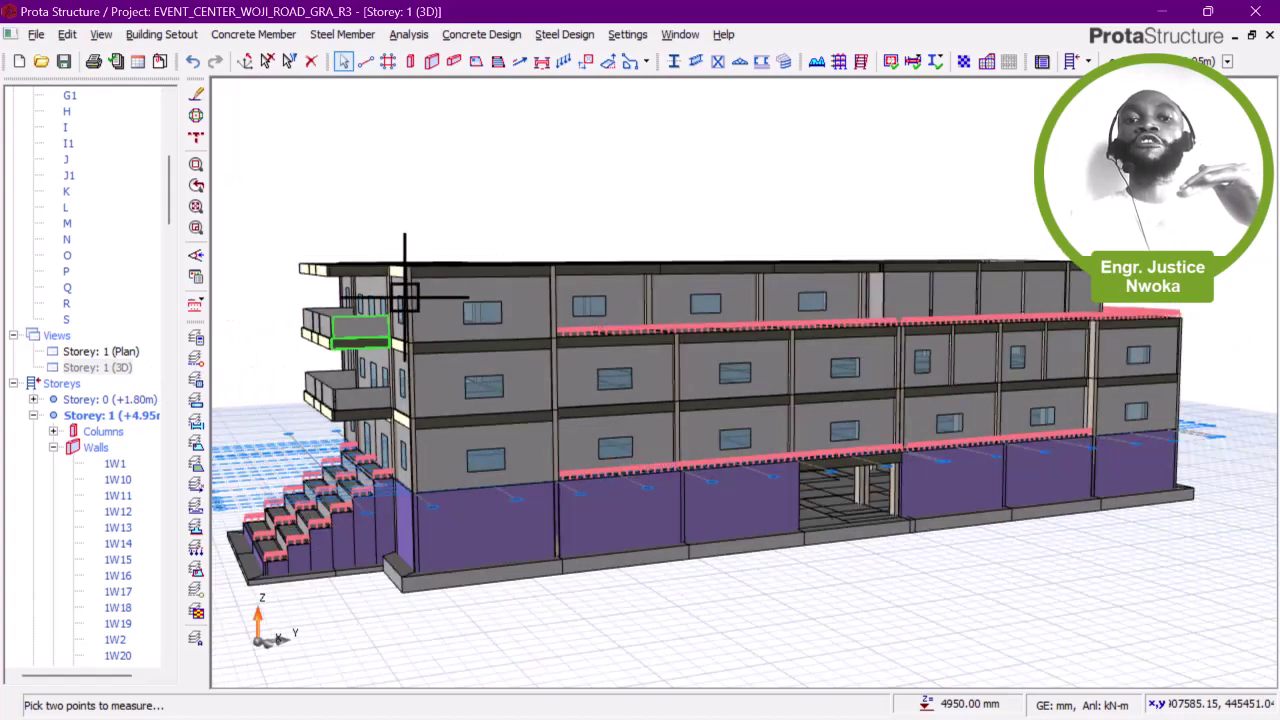
key(Escape)
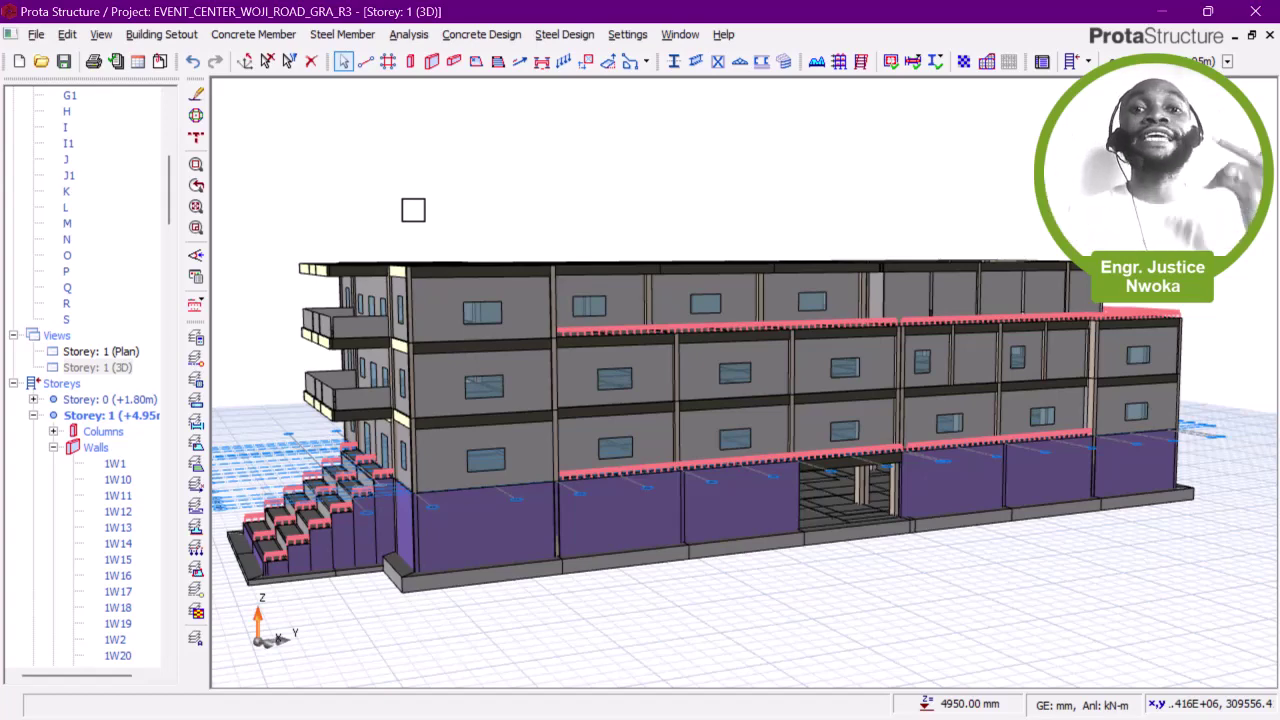
Step: Survey the building in 3D from both long sides, the balcony end and above the roof beams
middle_drag(347, 260, 356, 260)
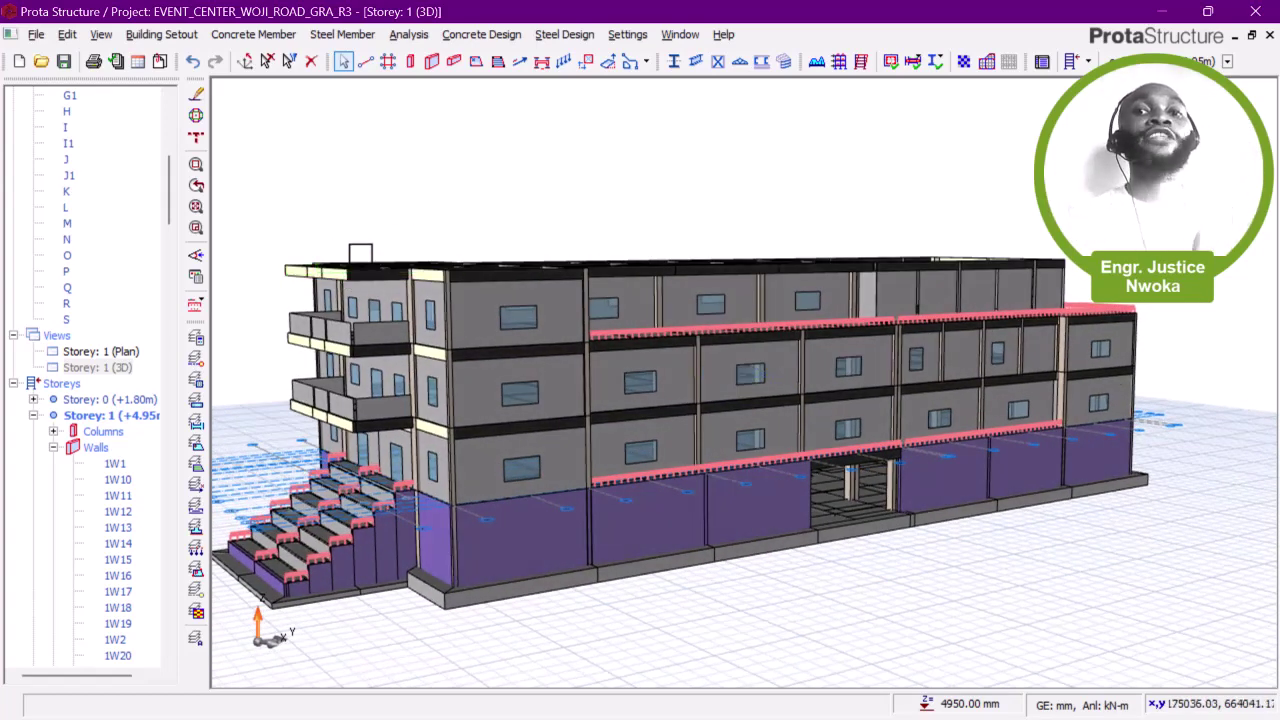
mouse_move(438, 264)
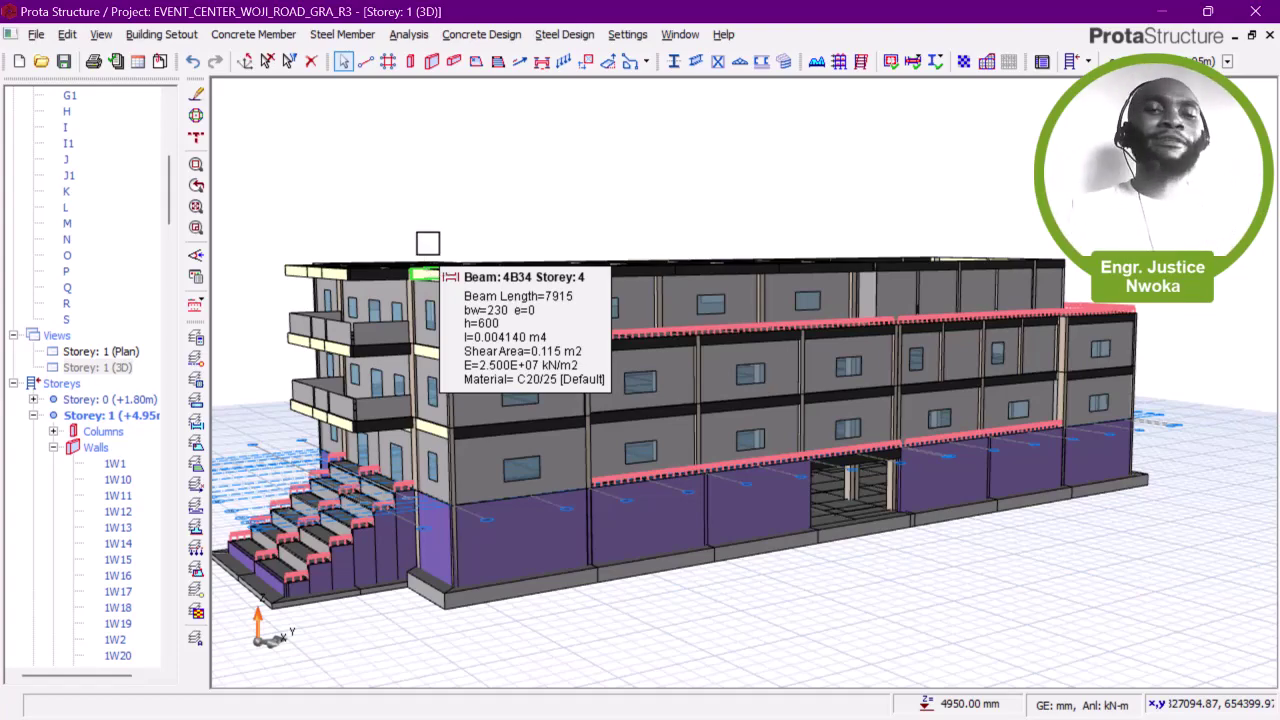
middle_drag(330, 385, 471, 360)
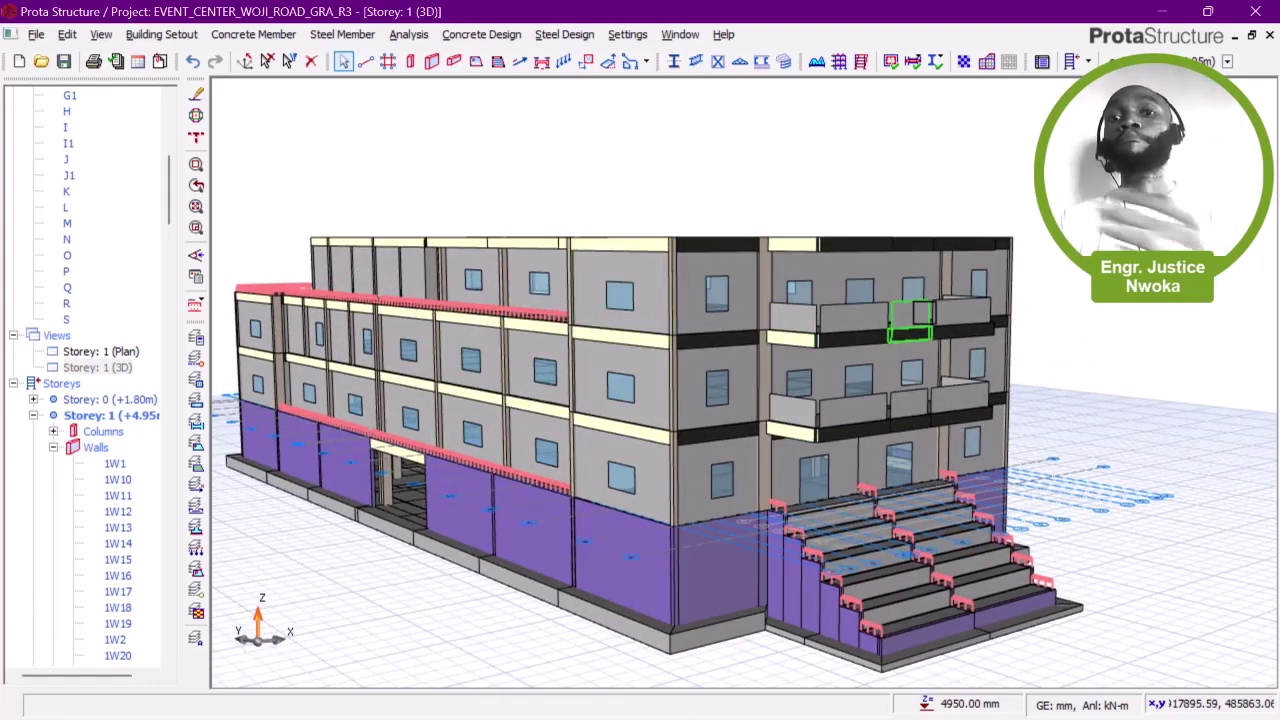
middle_drag(915, 315, 832, 214)
scroll(832, 214, up, 2)
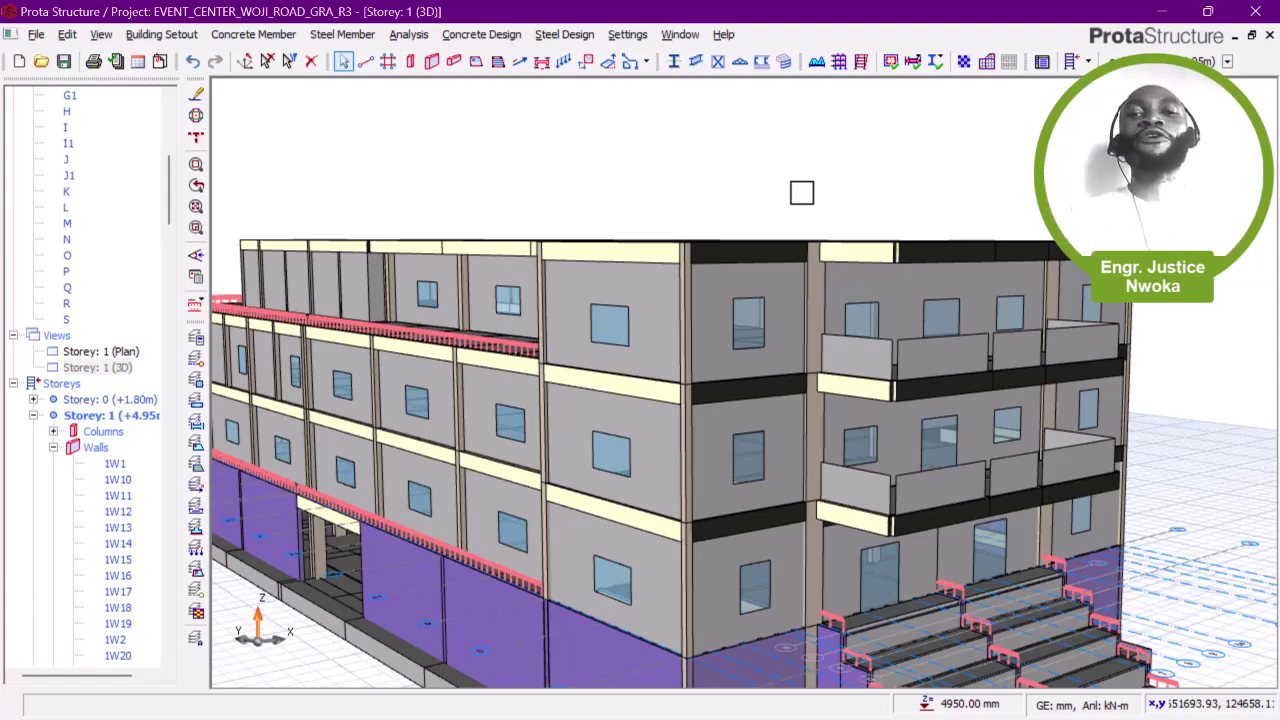
scroll(820, 197, down, 5)
middle_drag(826, 189, 860, 270)
scroll(577, 280, up, 3)
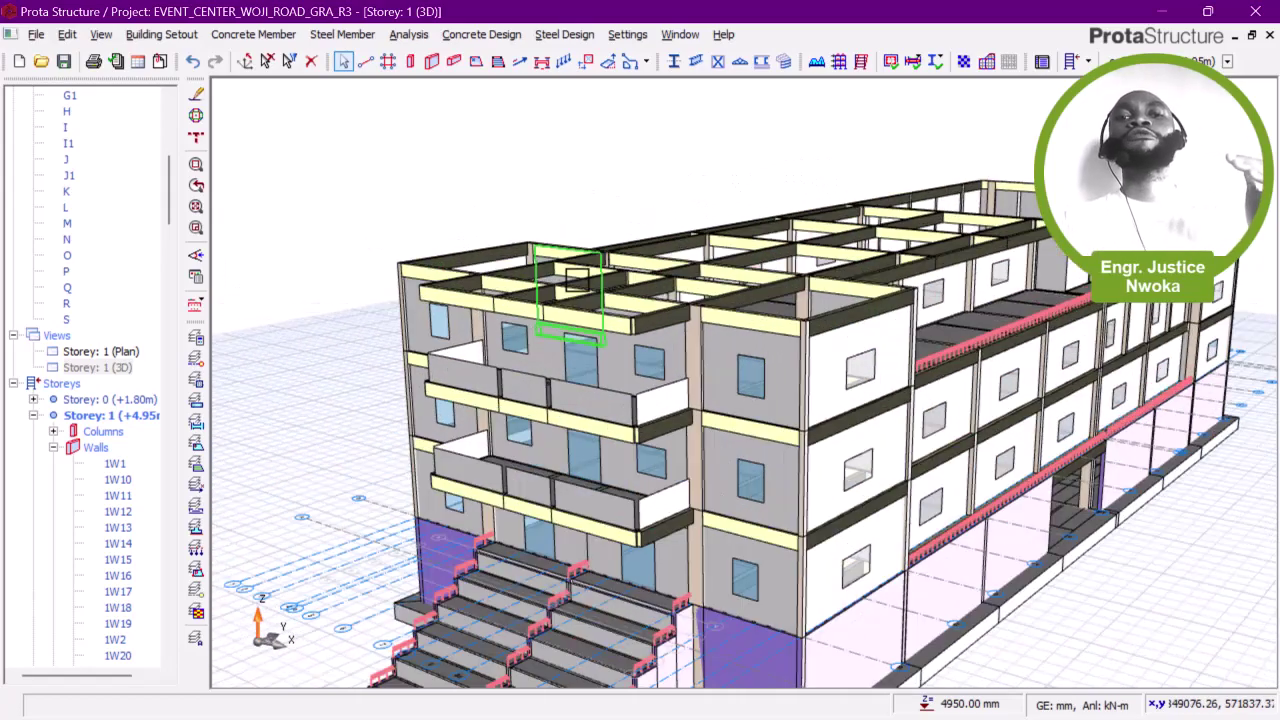
Step: Check the properties of the Storey 3 beams and their walls around the balcony-end corner
middle_drag(571, 251, 572, 256)
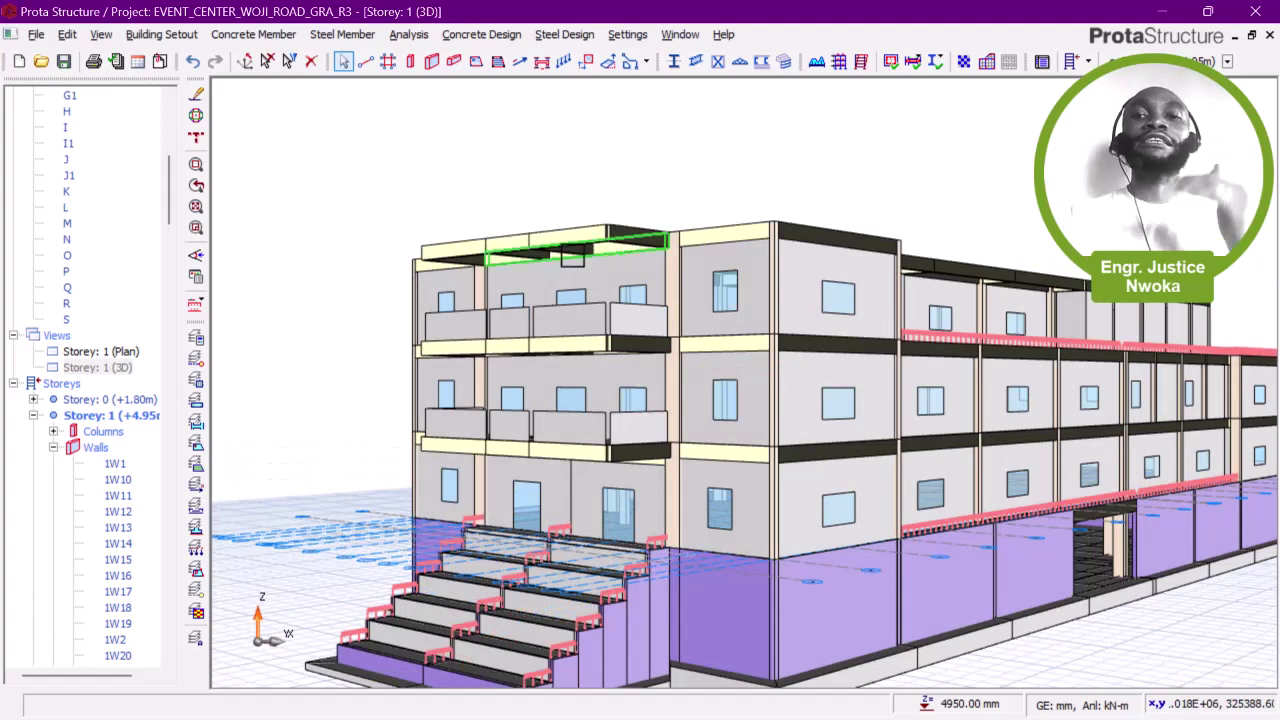
mouse_move(598, 262)
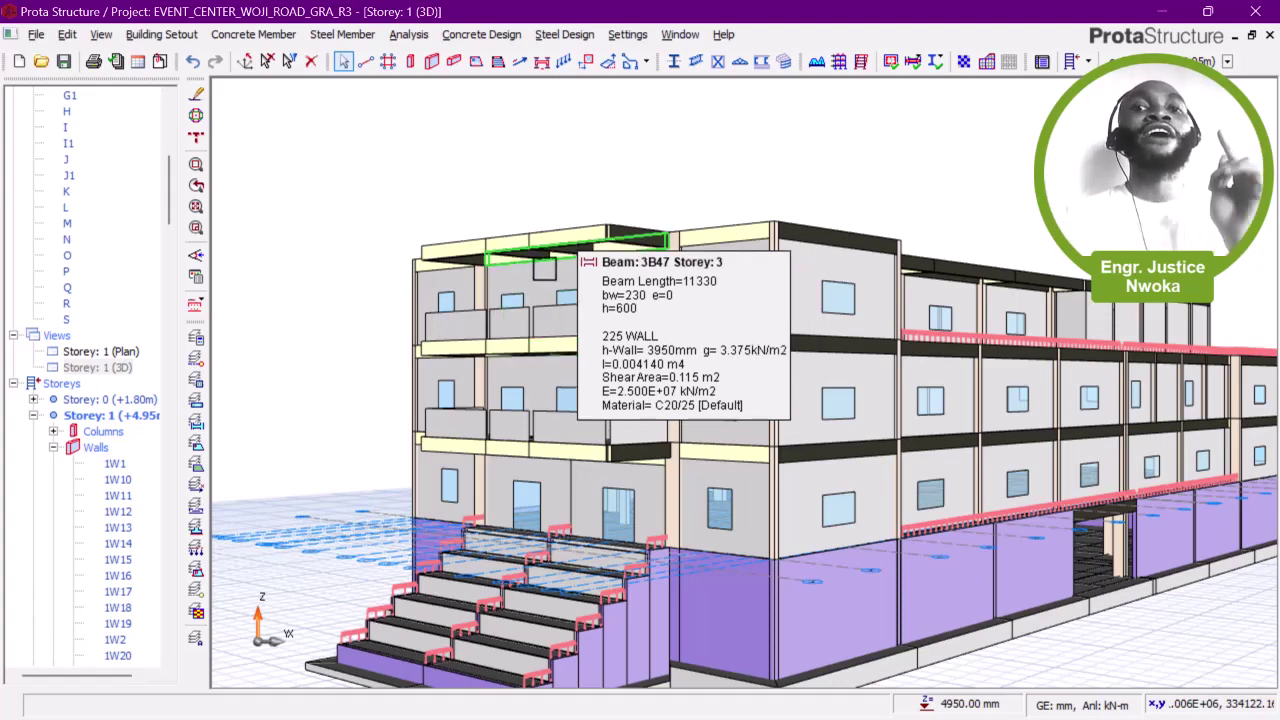
scroll(428, 336, down, 2)
scroll(737, 245, up, 2)
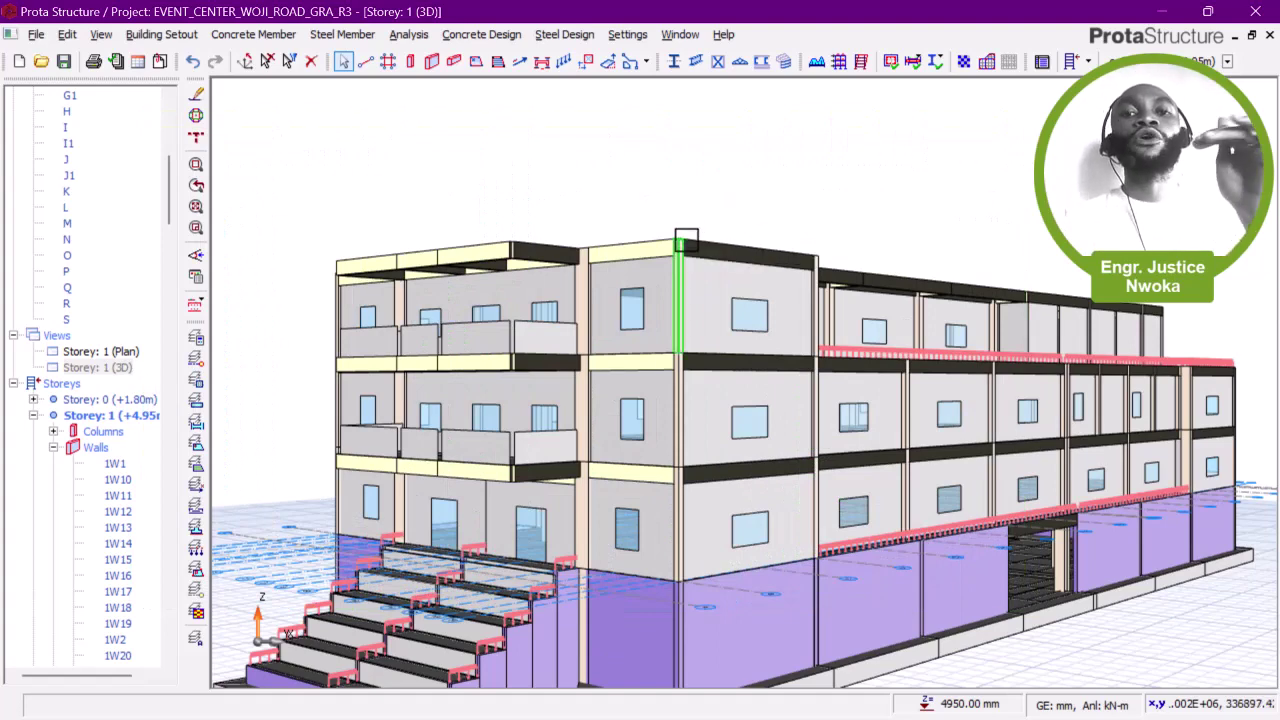
mouse_move(709, 286)
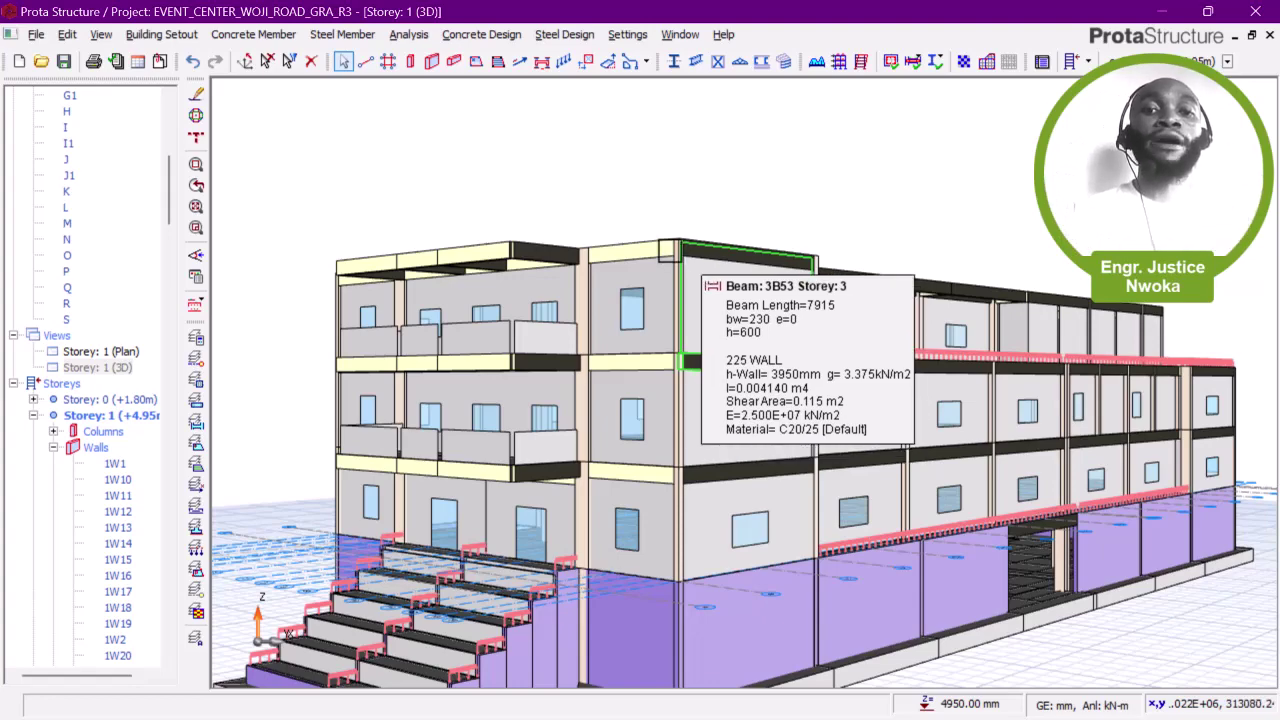
Step: Compare the long side elevations with the balcony end, checking the storey walls and the ledge-edge line loads
mouse_move(709, 286)
middle_down()
mouse_move(660, 229)
mouse_move(615, 240)
mouse_move(586, 223)
middle_up()
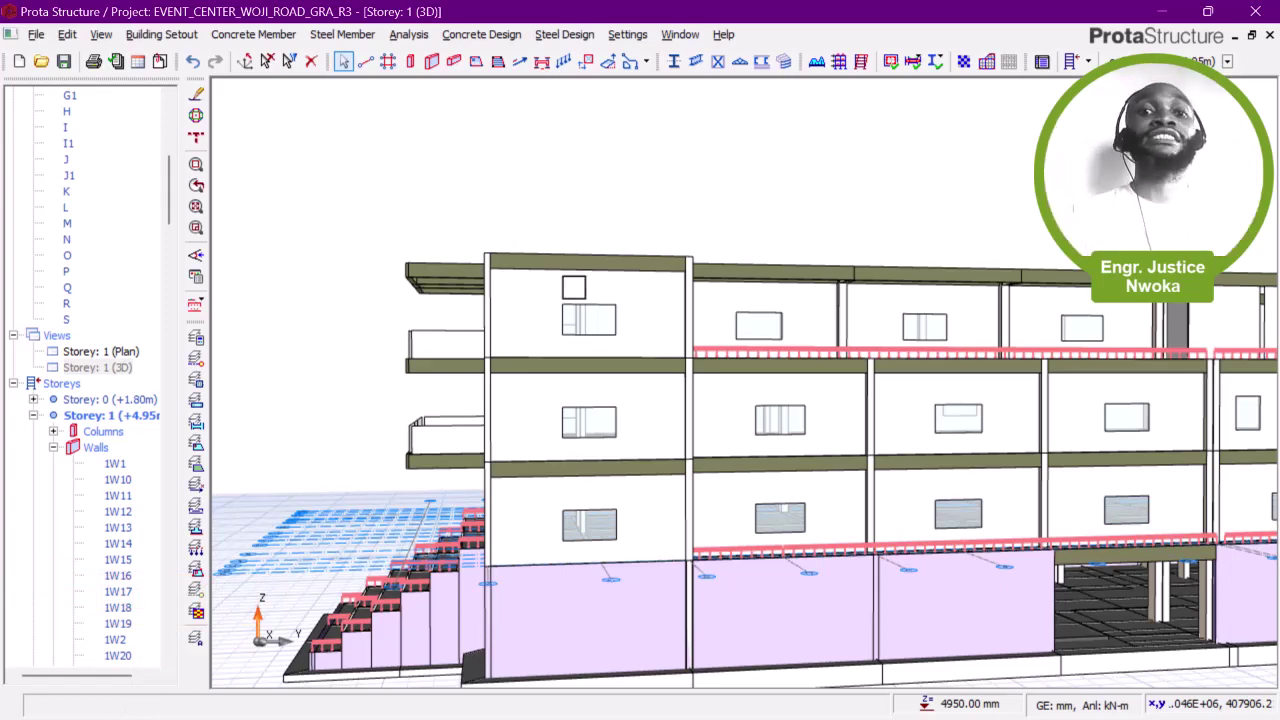
scroll(566, 260, down, 1)
middle_drag(566, 260, 630, 268)
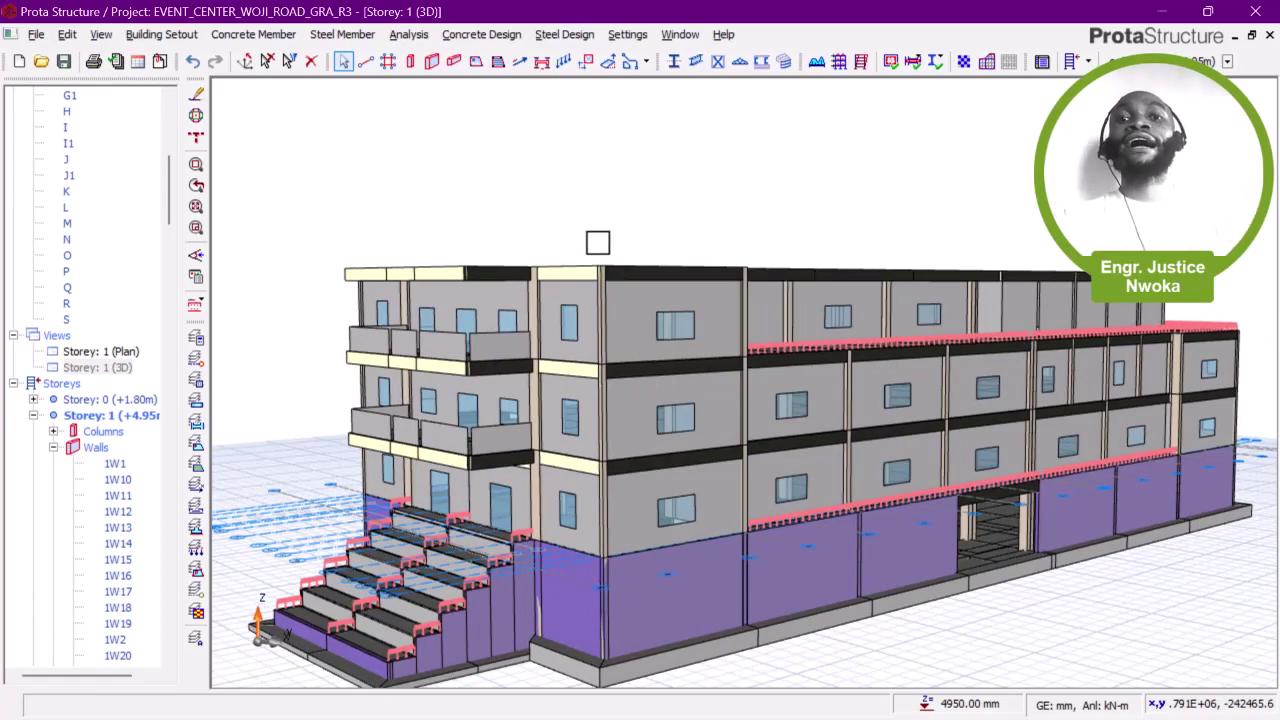
middle_drag(598, 243, 760, 234)
middle_drag(676, 227, 749, 189)
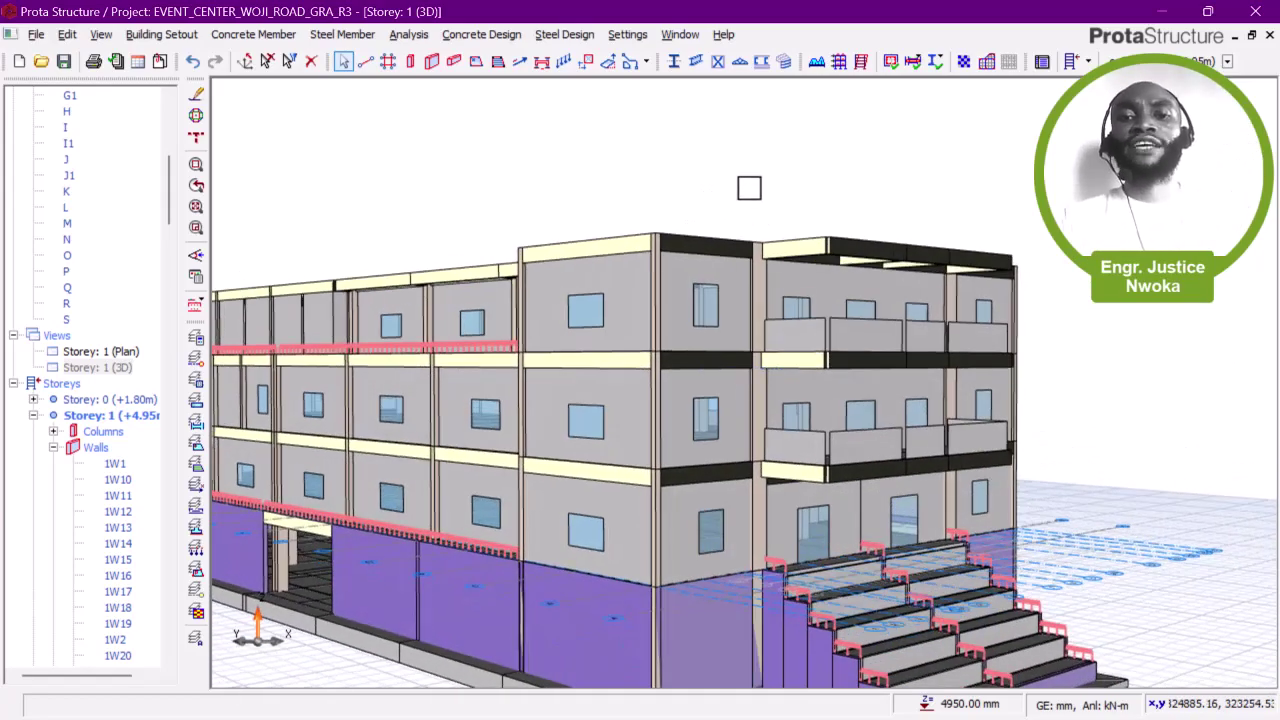
middle_drag(650, 215, 623, 257)
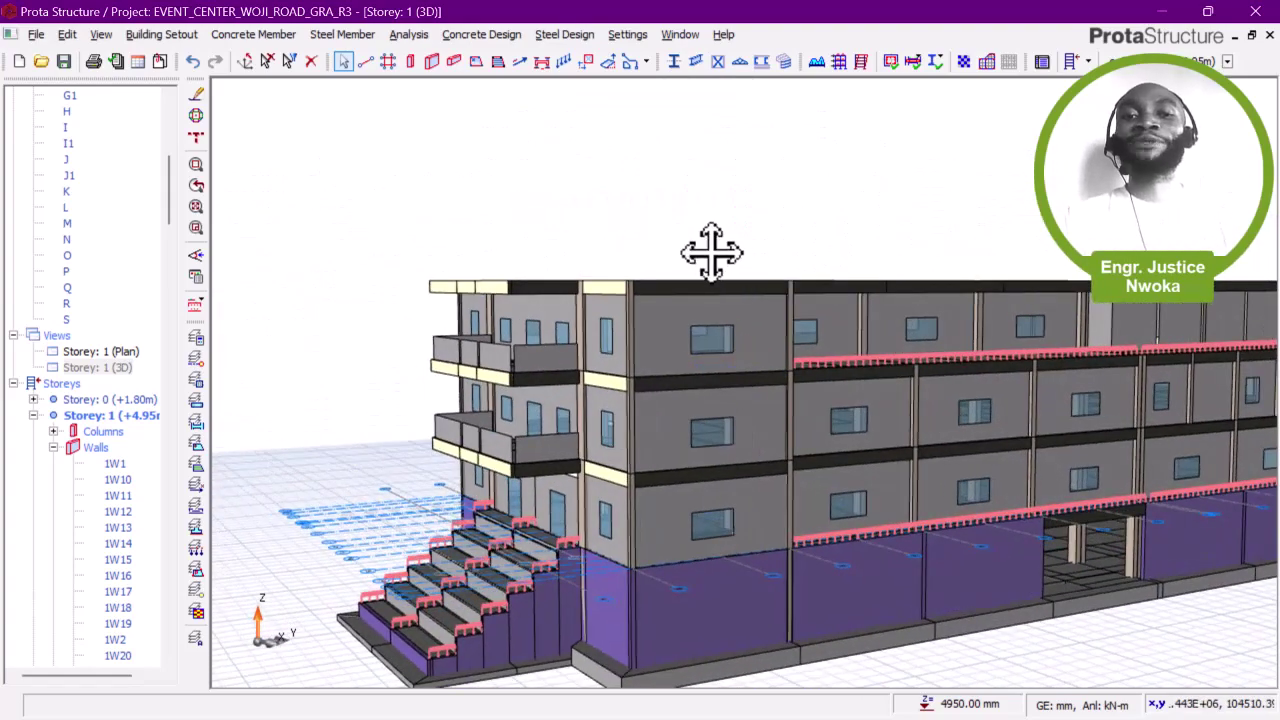
mouse_move(711, 257)
middle_down()
mouse_move(594, 220)
mouse_move(766, 234)
mouse_move(766, 246)
middle_up()
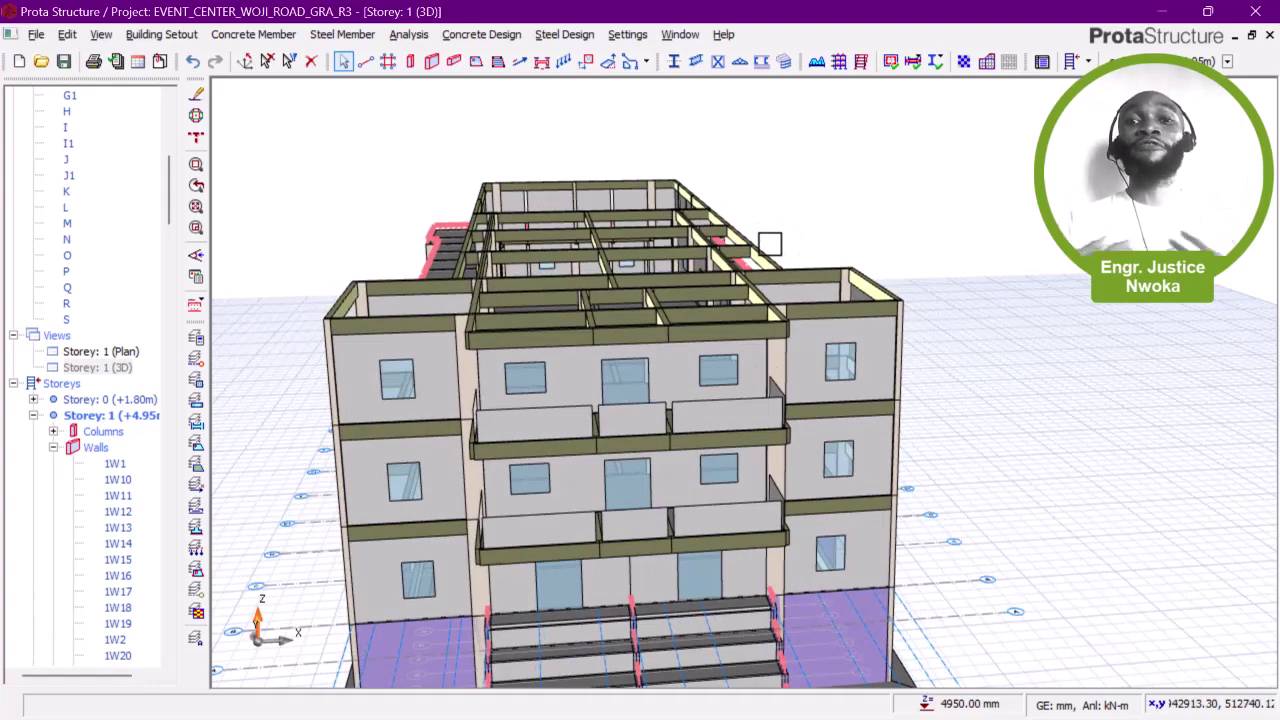
Step: Examine the balconies and open roof beams above the entrance stairs, including the properties of a Storey 3 balcony-side beam
middle_drag(716, 256, 727, 365)
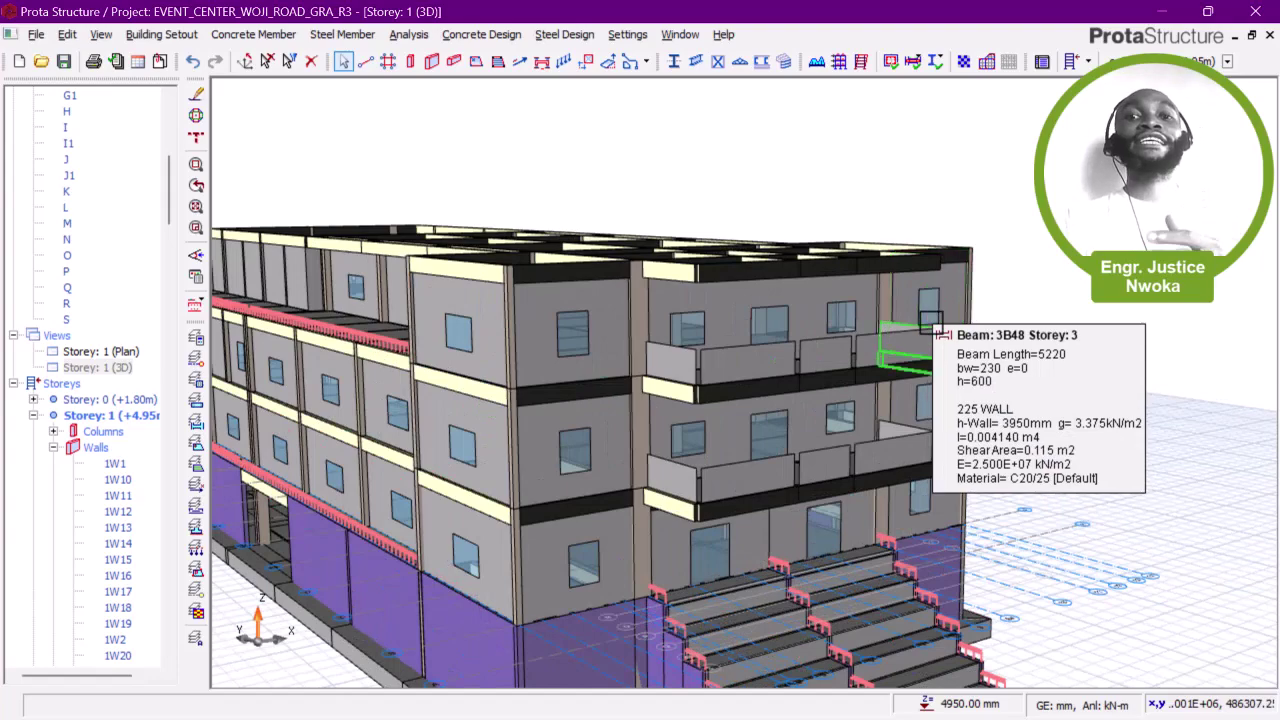
mouse_move(900, 330)
middle_down()
mouse_move(820, 323)
mouse_move(795, 335)
mouse_move(900, 340)
middle_up()
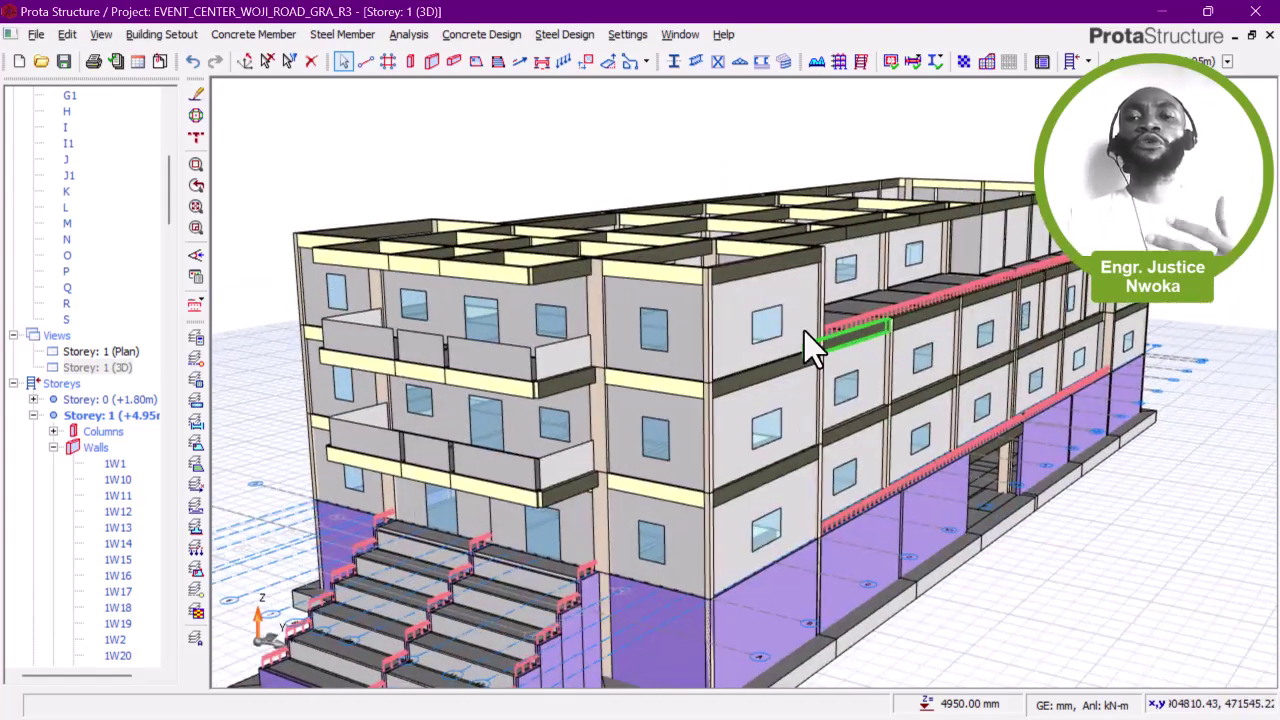
middle_drag(815, 345, 851, 362)
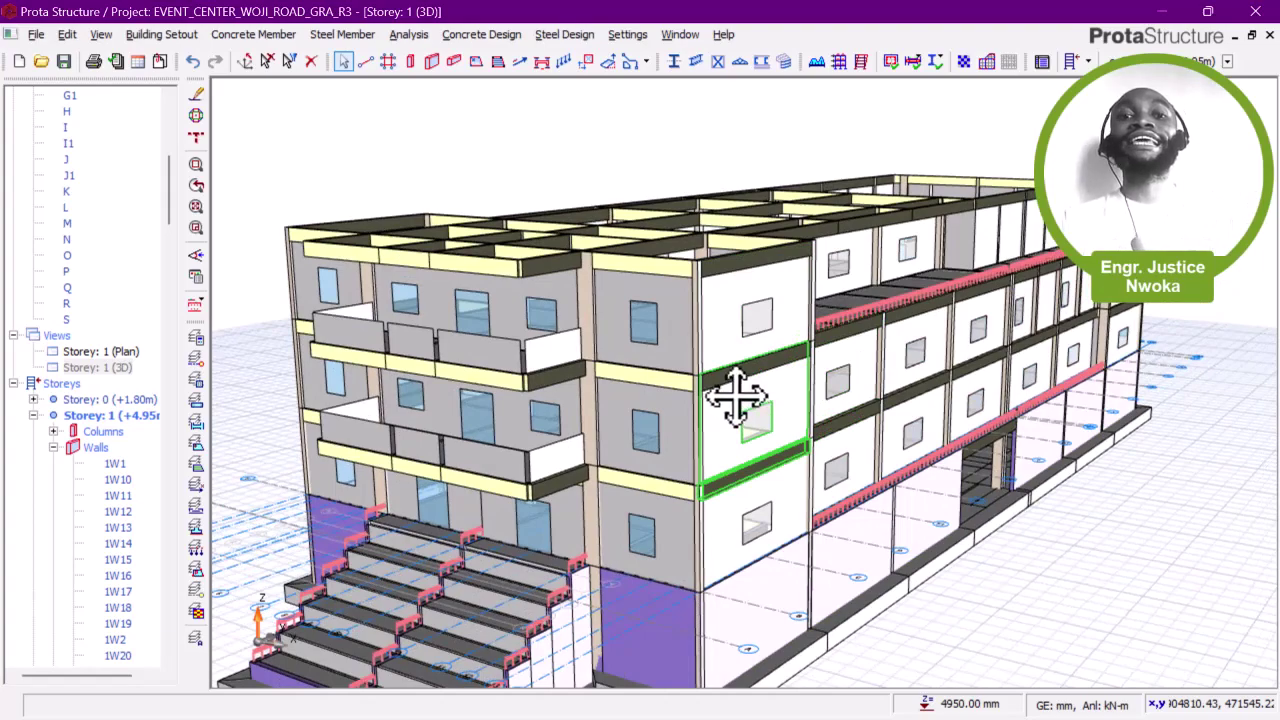
middle_drag(737, 397, 709, 386)
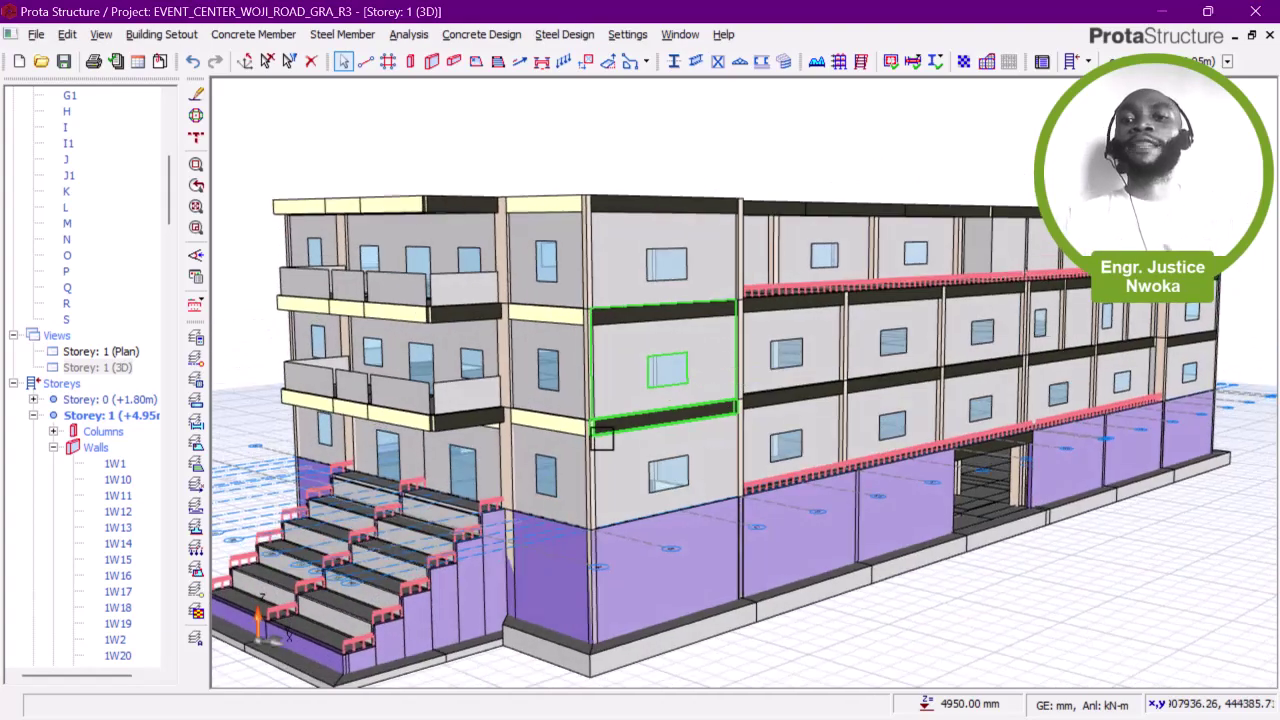
Step: Examine the stepped entrance structure close up, with its line loads, tread slabs and supporting side walls
middle_drag(601, 437, 887, 640)
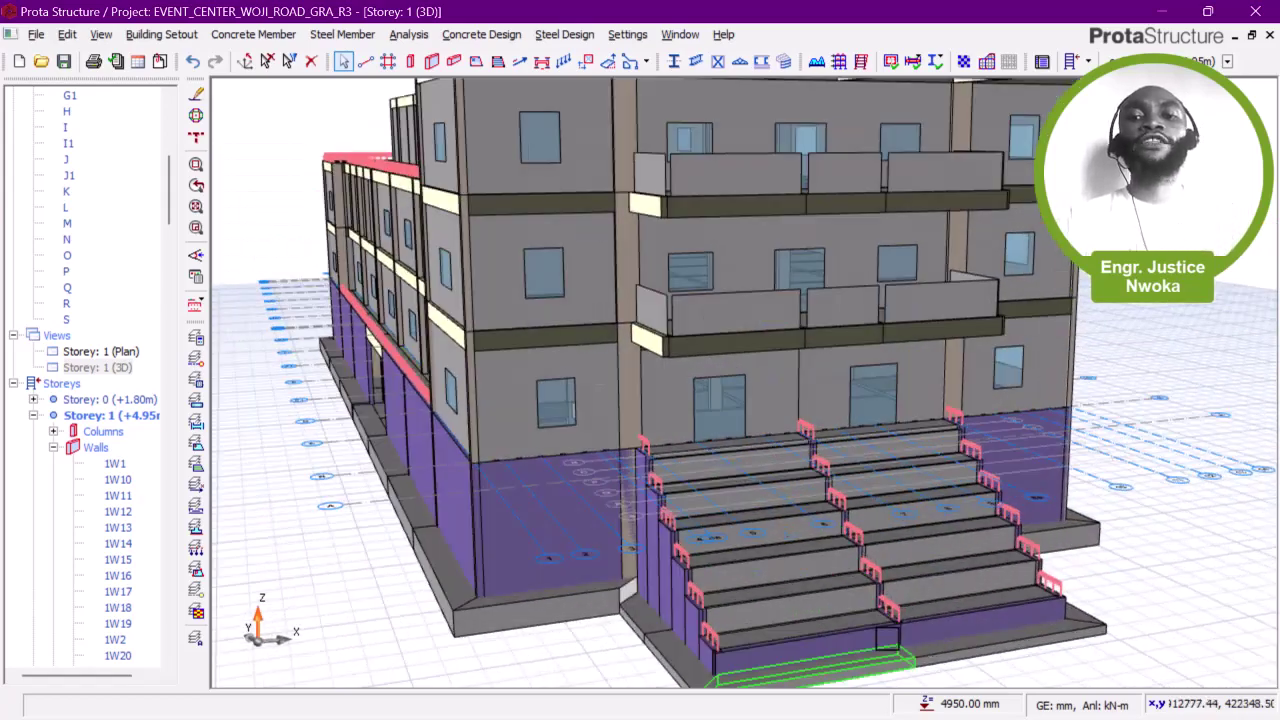
scroll(887, 640, up, 4)
middle_drag(820, 553, 760, 525)
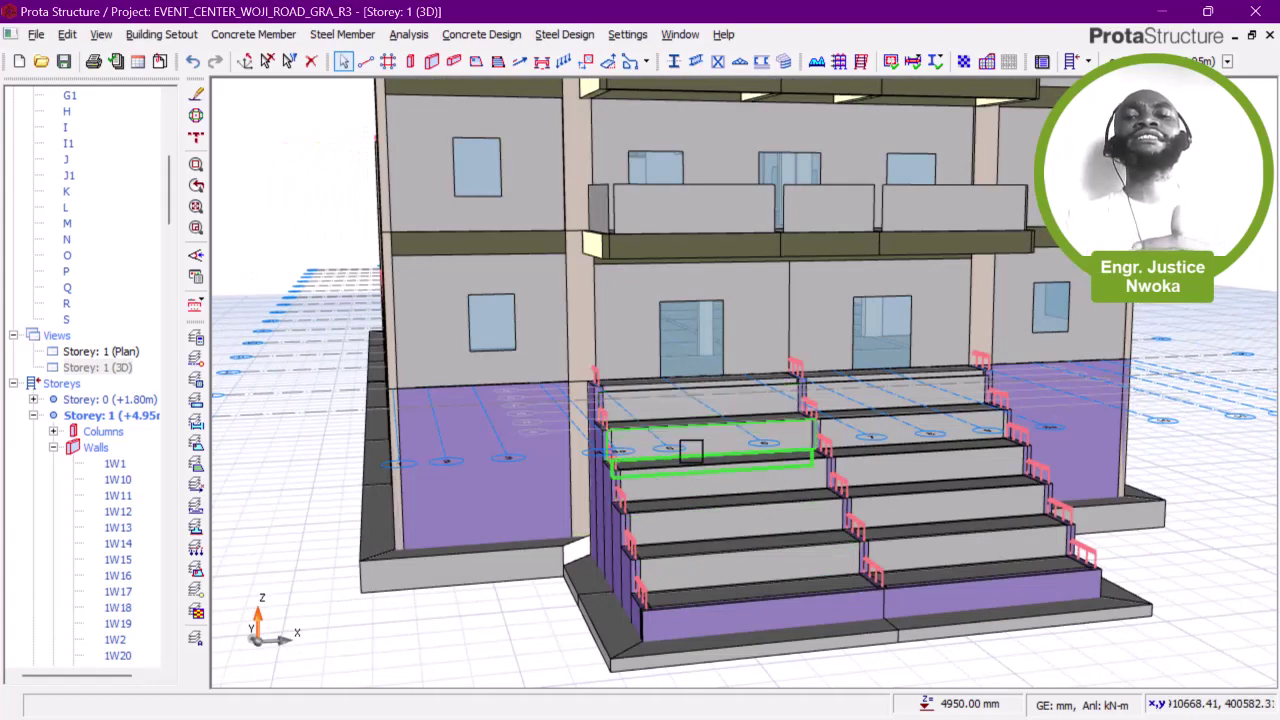
scroll(487, 449, up, 2)
scroll(607, 472, down, 1)
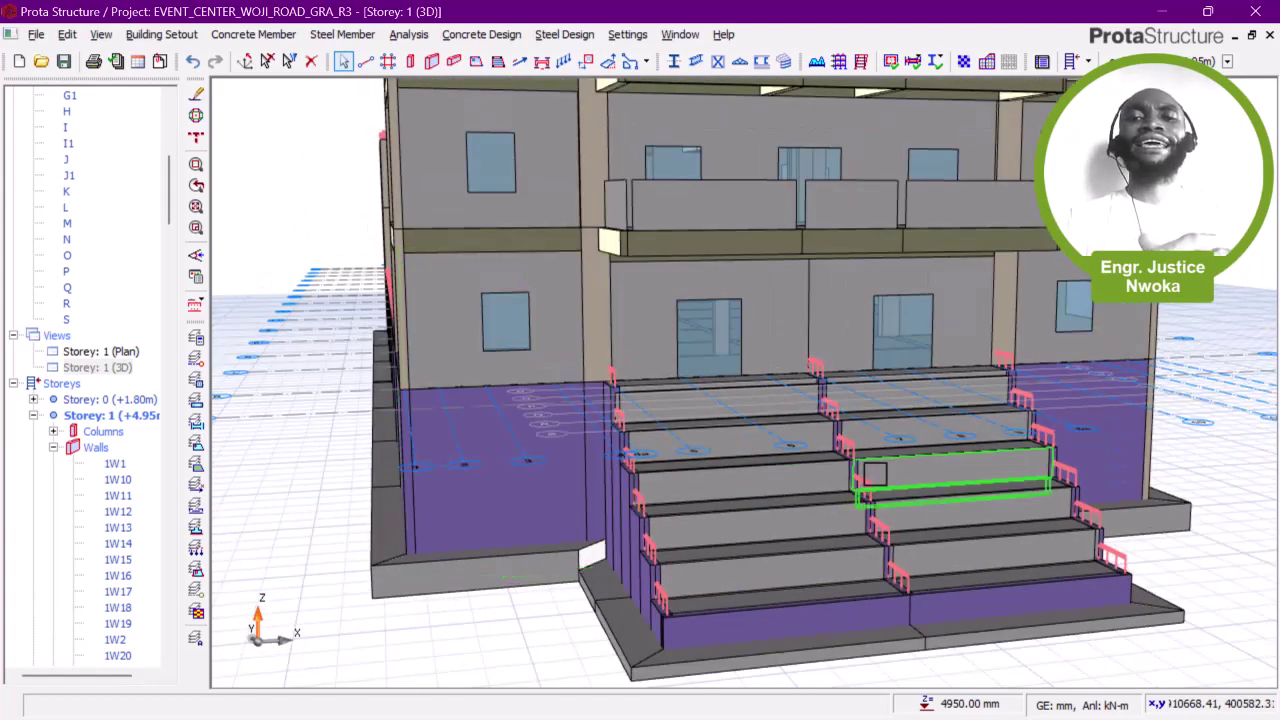
middle_drag(838, 478, 763, 480)
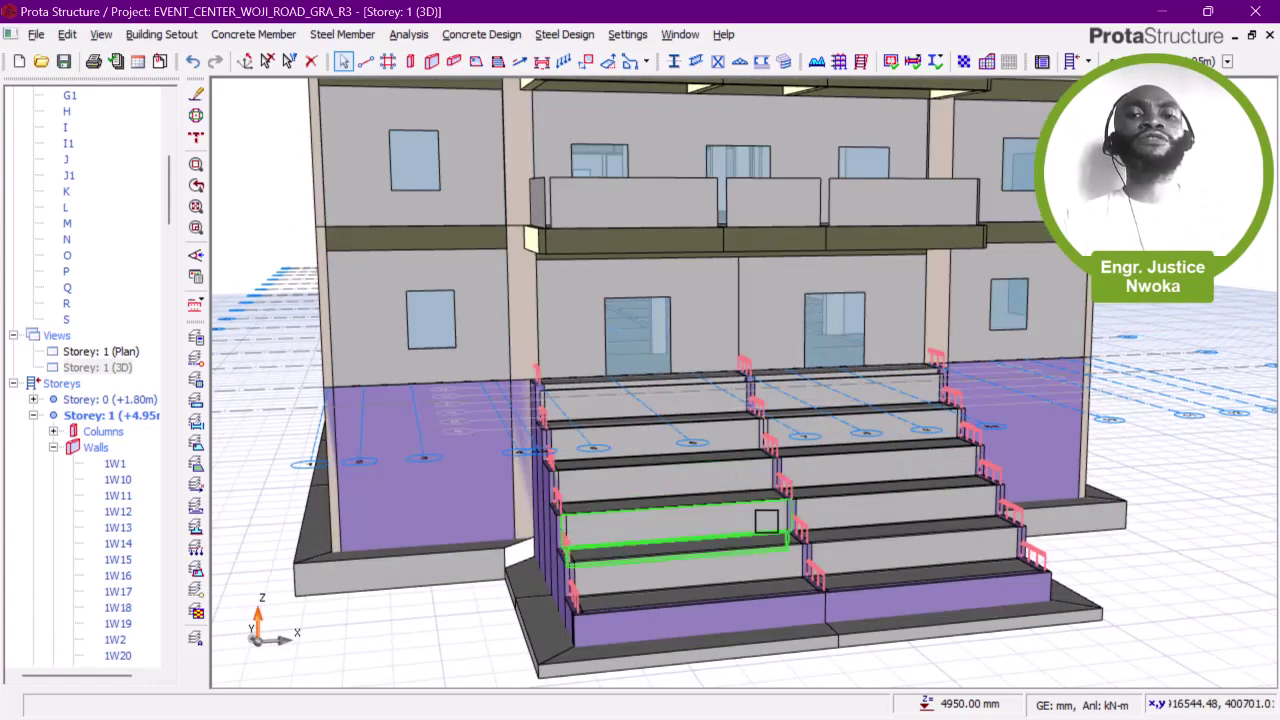
scroll(766, 521, up, 1)
shift+middle_drag(683, 432, 646, 437)
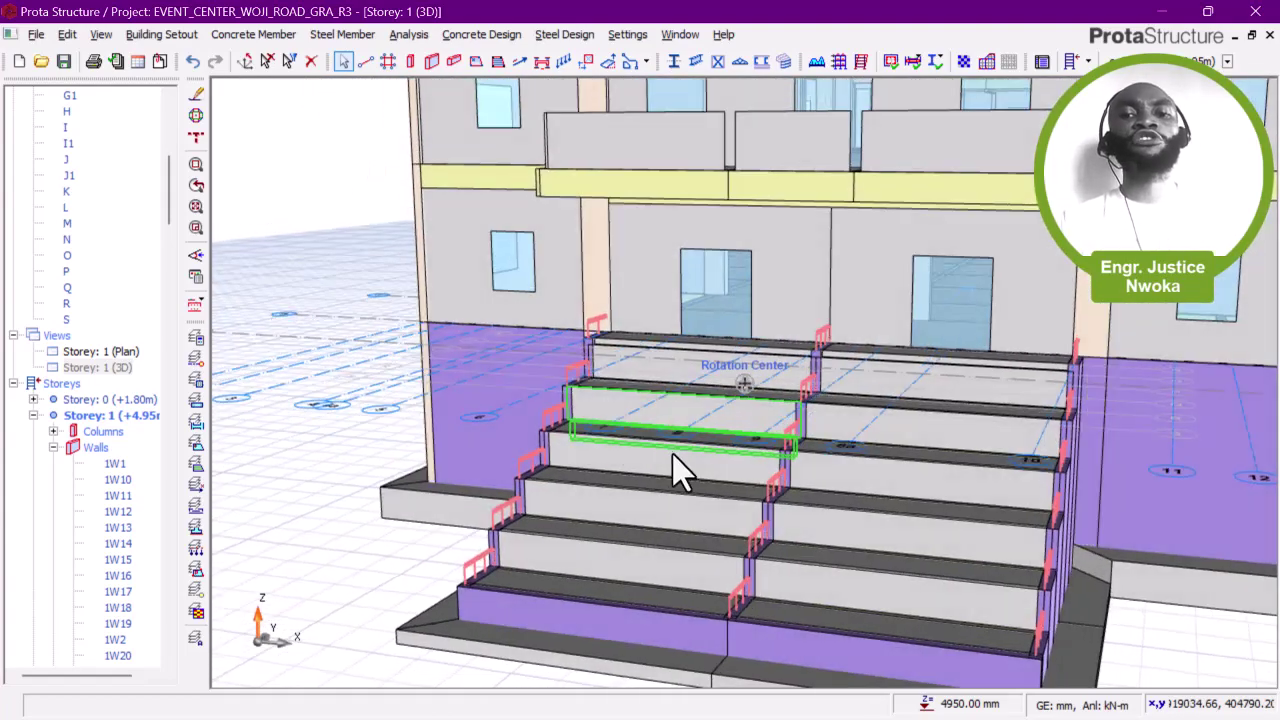
scroll(771, 591, up, 1)
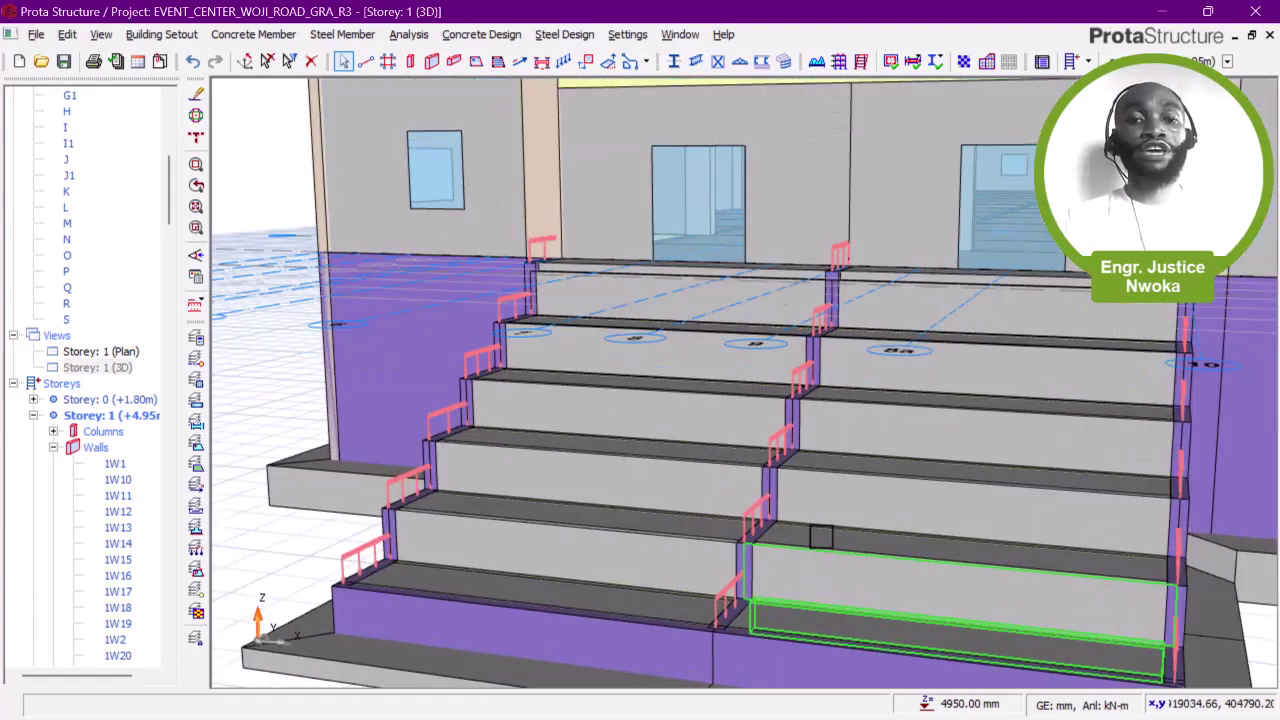
scroll(820, 537, down, 2)
mouse_move(789, 529)
shift+middle_down()
mouse_move(835, 522)
mouse_move(777, 523)
mouse_move(894, 529)
mouse_move(683, 480)
shift+middle_up()
scroll(923, 509, up, 1)
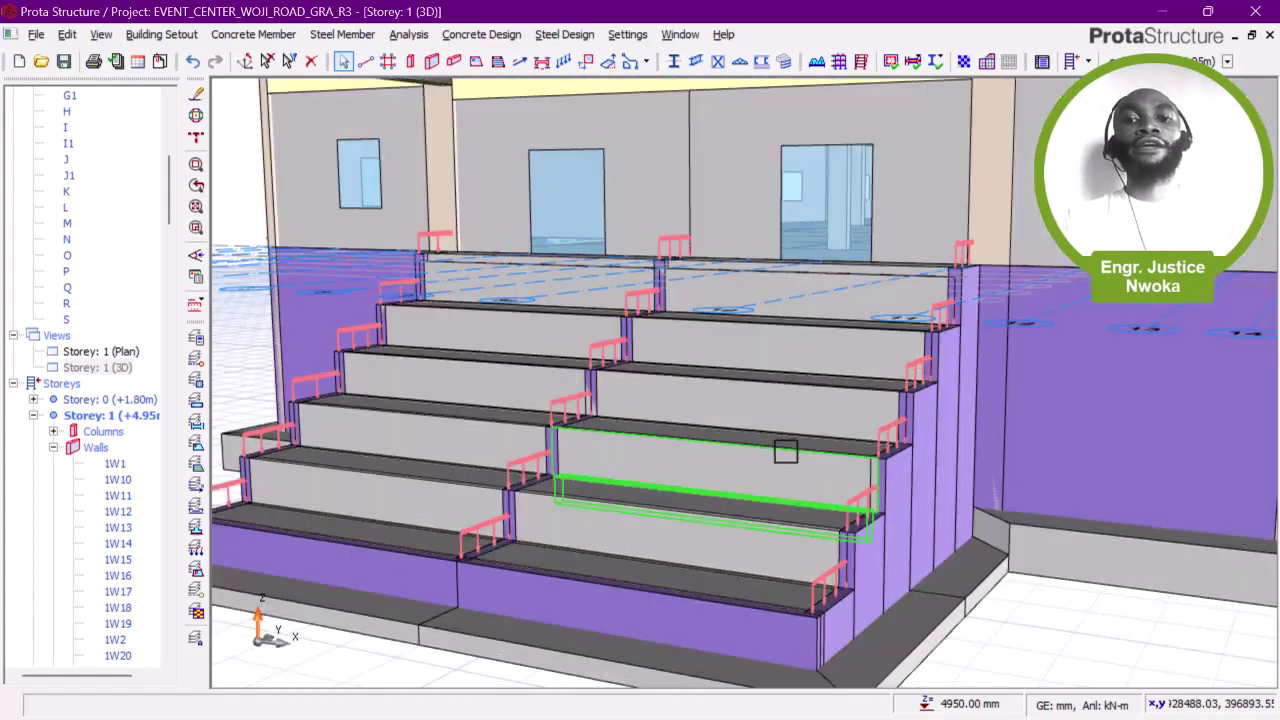
Step: Inspect the lower walls and their base strip along the building's long side, beyond the entrance steps
scroll(786, 451, down, 2)
mouse_move(712, 430)
middle_down()
mouse_move(745, 442)
mouse_move(723, 408)
mouse_move(703, 408)
mouse_move(726, 465)
mouse_move(597, 483)
middle_up()
scroll(597, 483, down, 1)
shift+middle_drag(817, 497, 720, 516)
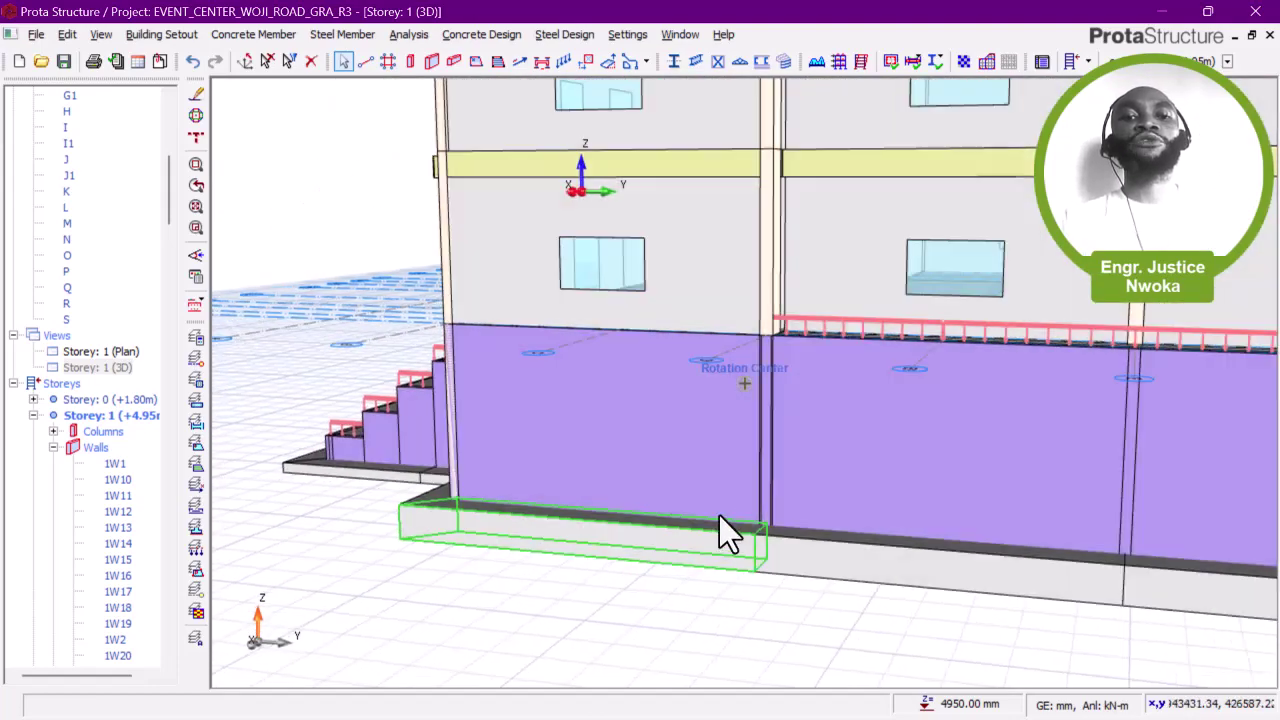
middle_drag(786, 546, 583, 506)
shift+middle_drag(733, 540, 667, 518)
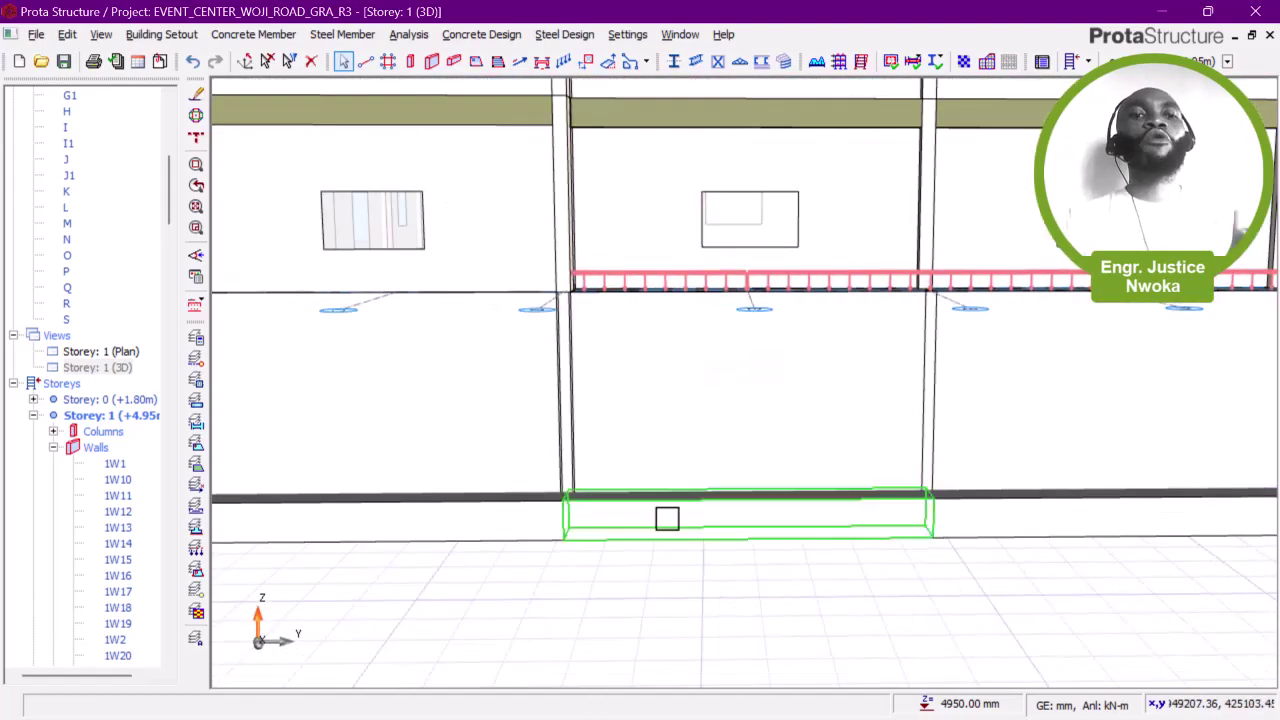
Step: Open the Storey 0 plan and examine the slabs and pad bases around column 1C1 on axis J
middle_drag(543, 460, 705, 465)
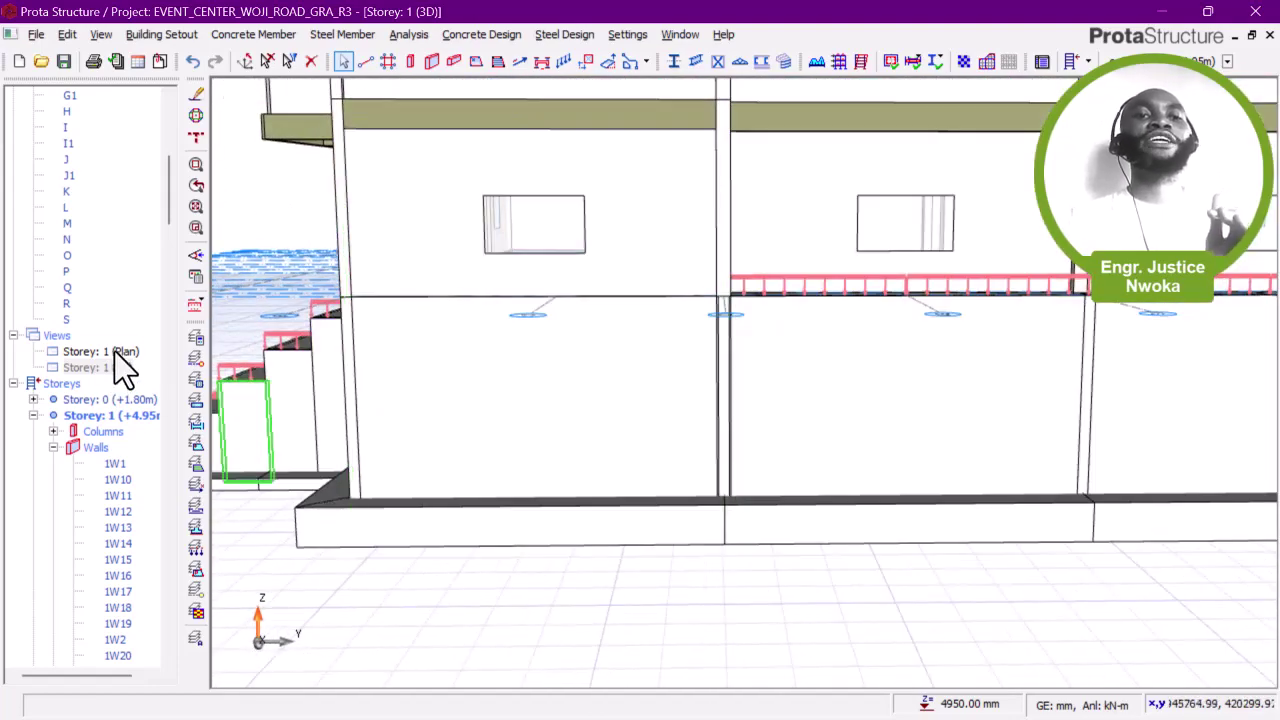
double_click(100, 351)
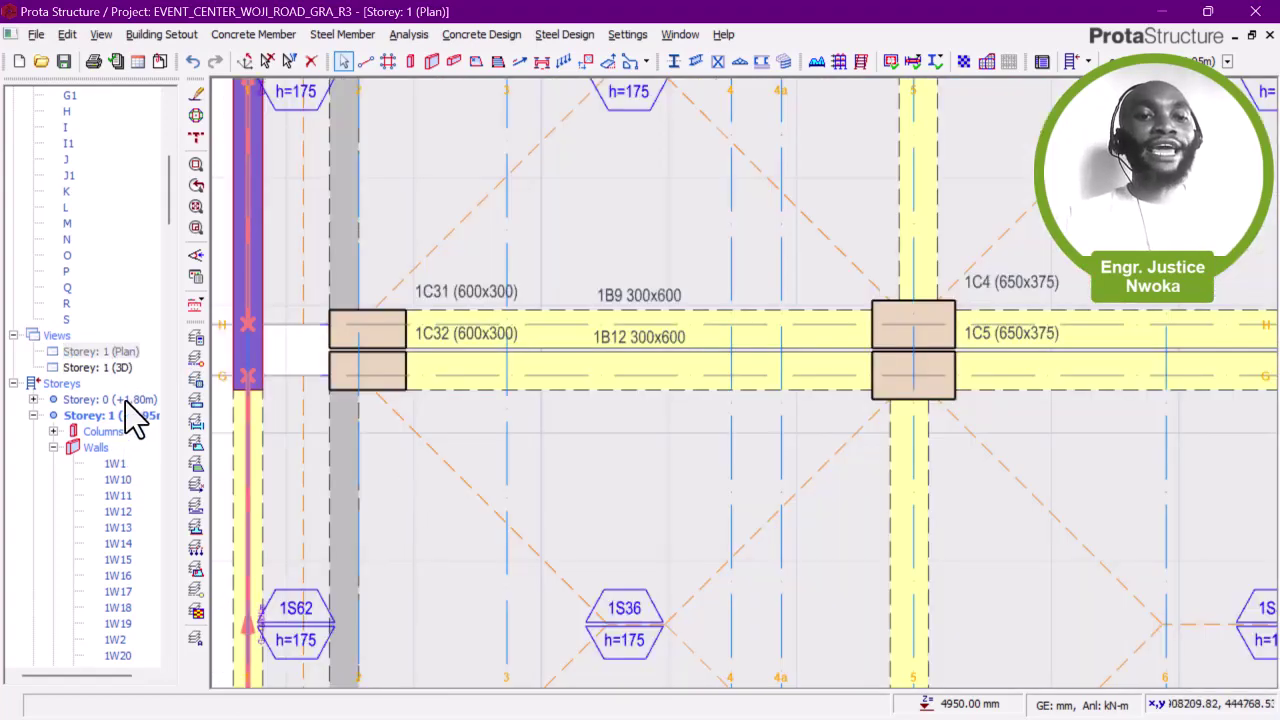
double_click(125, 399)
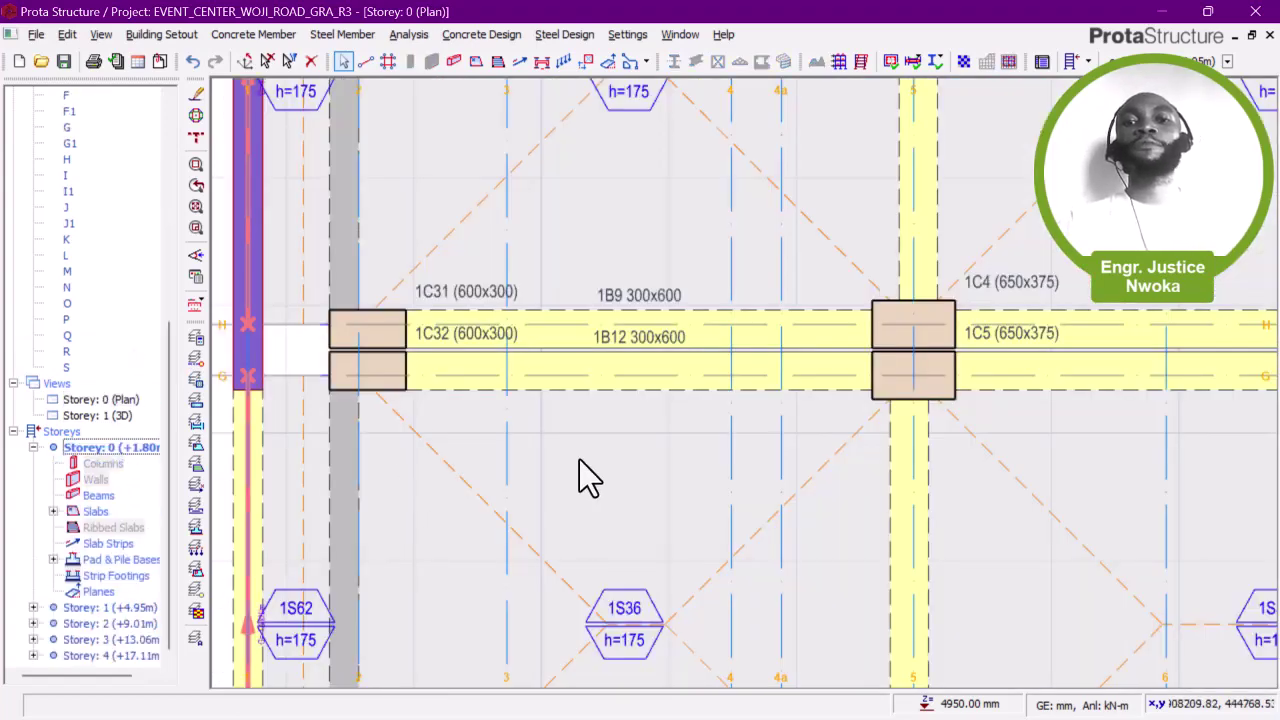
scroll(612, 462, down, 4)
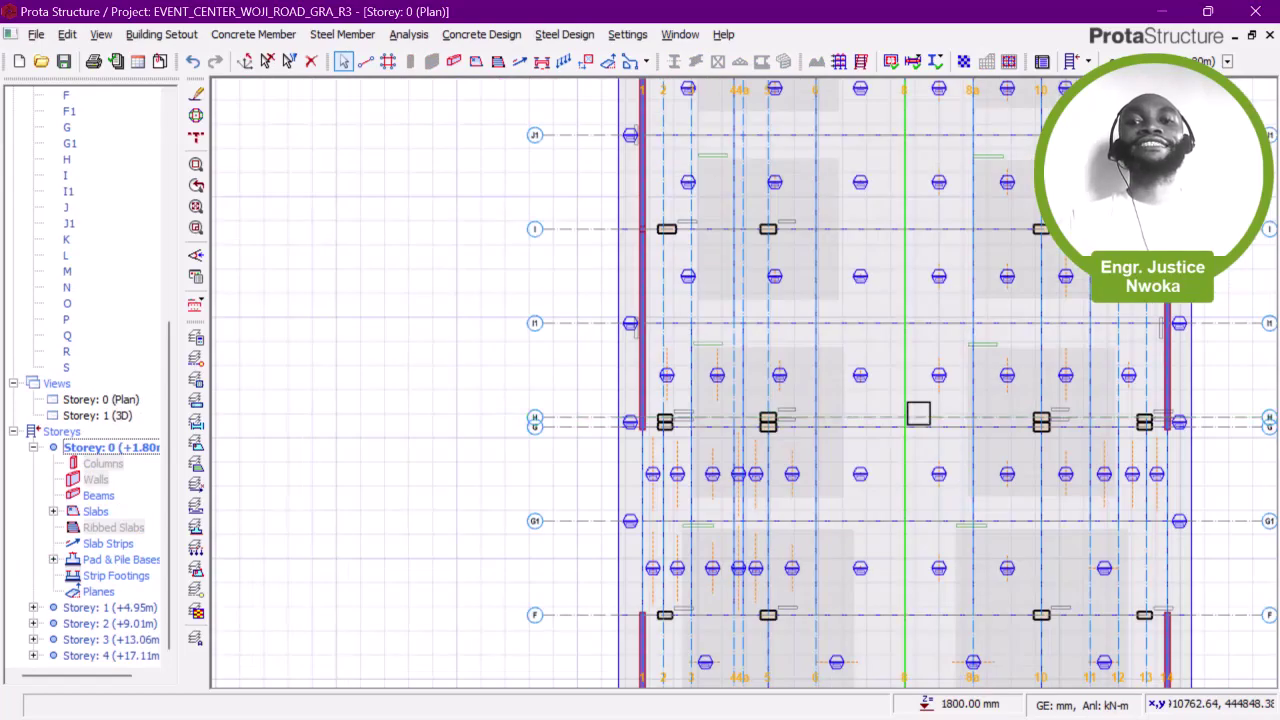
middle_drag(898, 276, 670, 581)
scroll(630, 430, up, 3)
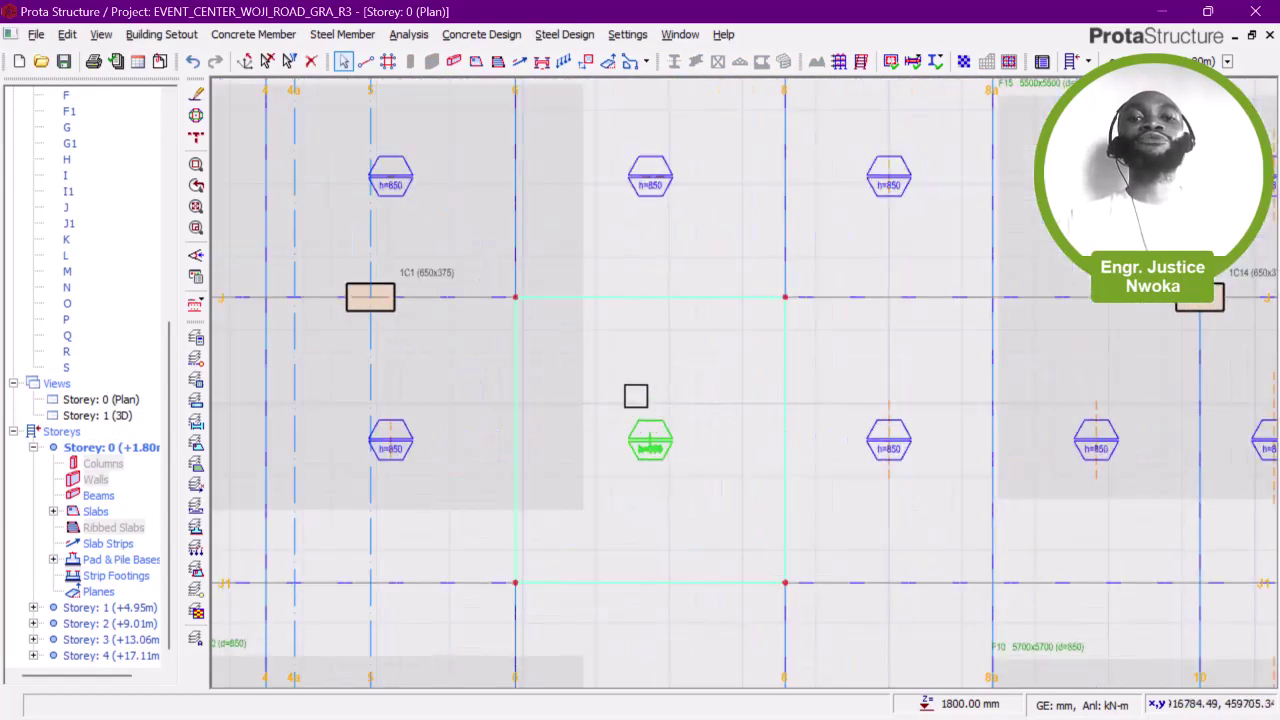
middle_drag(634, 394, 720, 363)
scroll(674, 257, up, 1)
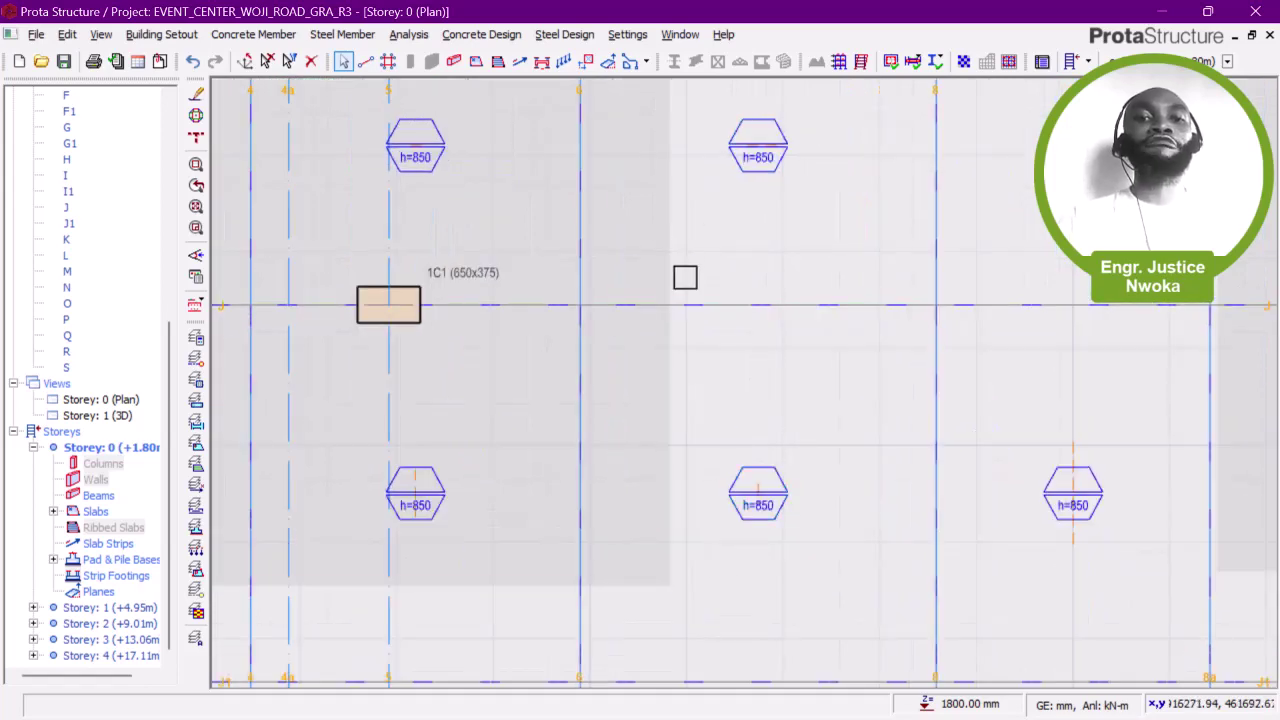
Step: Survey the Storey 0 plan from axis K to axis D, including the paired columns at the G–H joint
scroll(609, 401, down, 6)
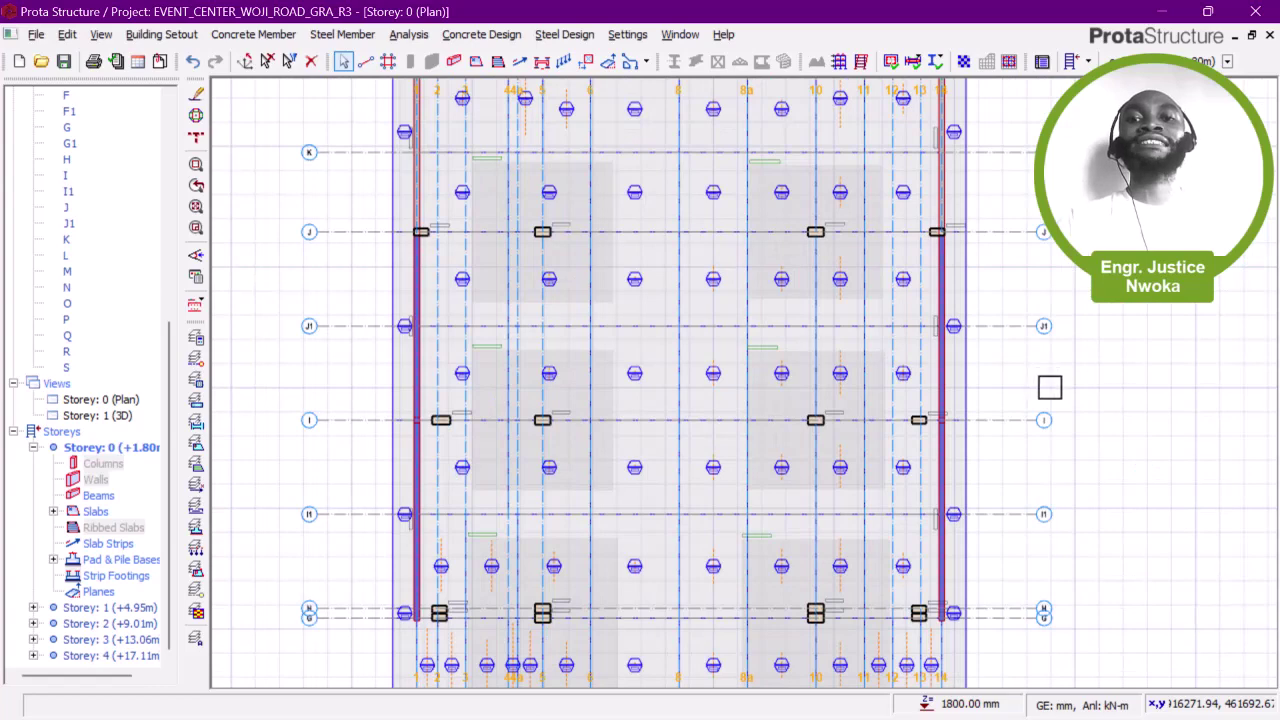
middle_drag(1049, 379, 1028, 347)
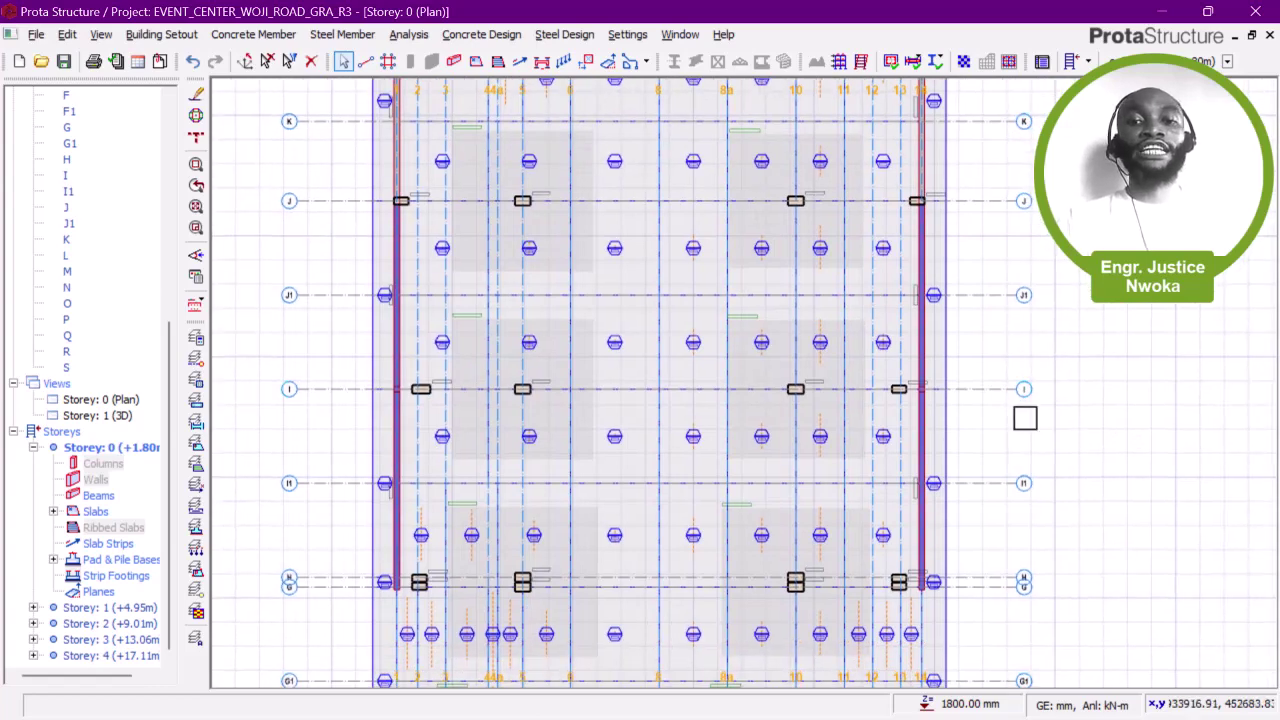
middle_drag(982, 403, 946, 231)
middle_drag(914, 533, 936, 352)
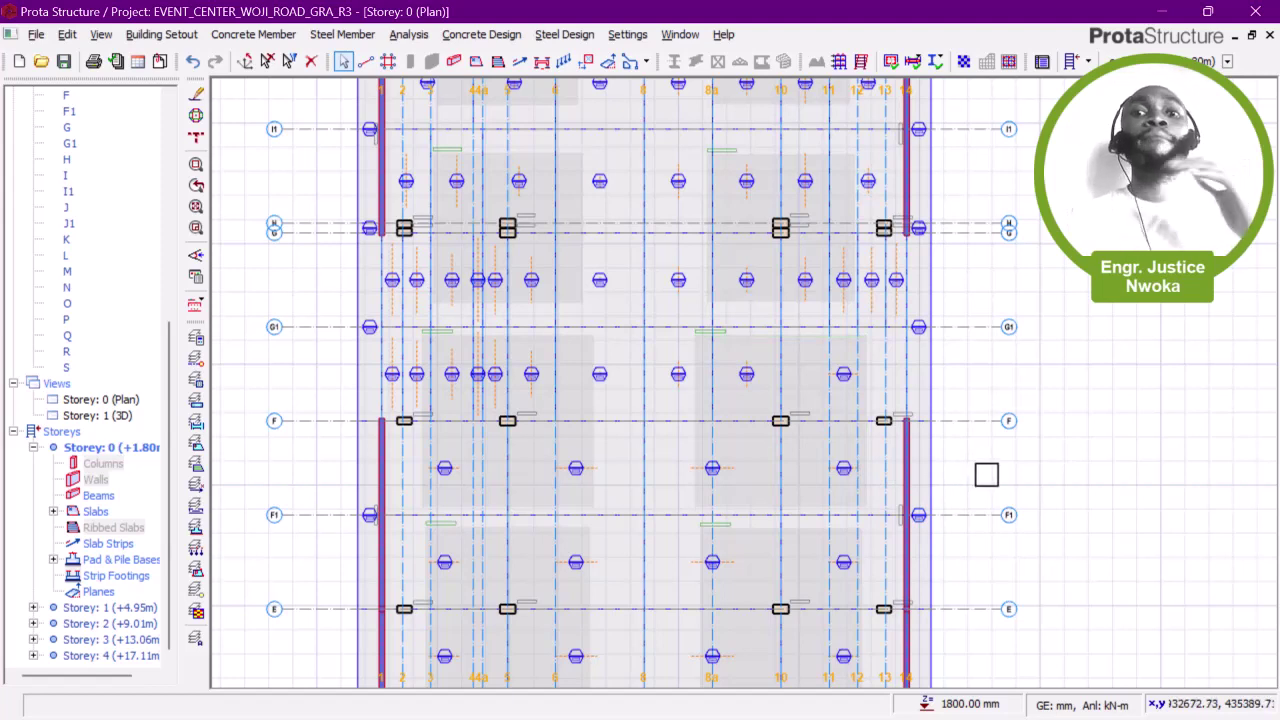
middle_drag(986, 471, 994, 423)
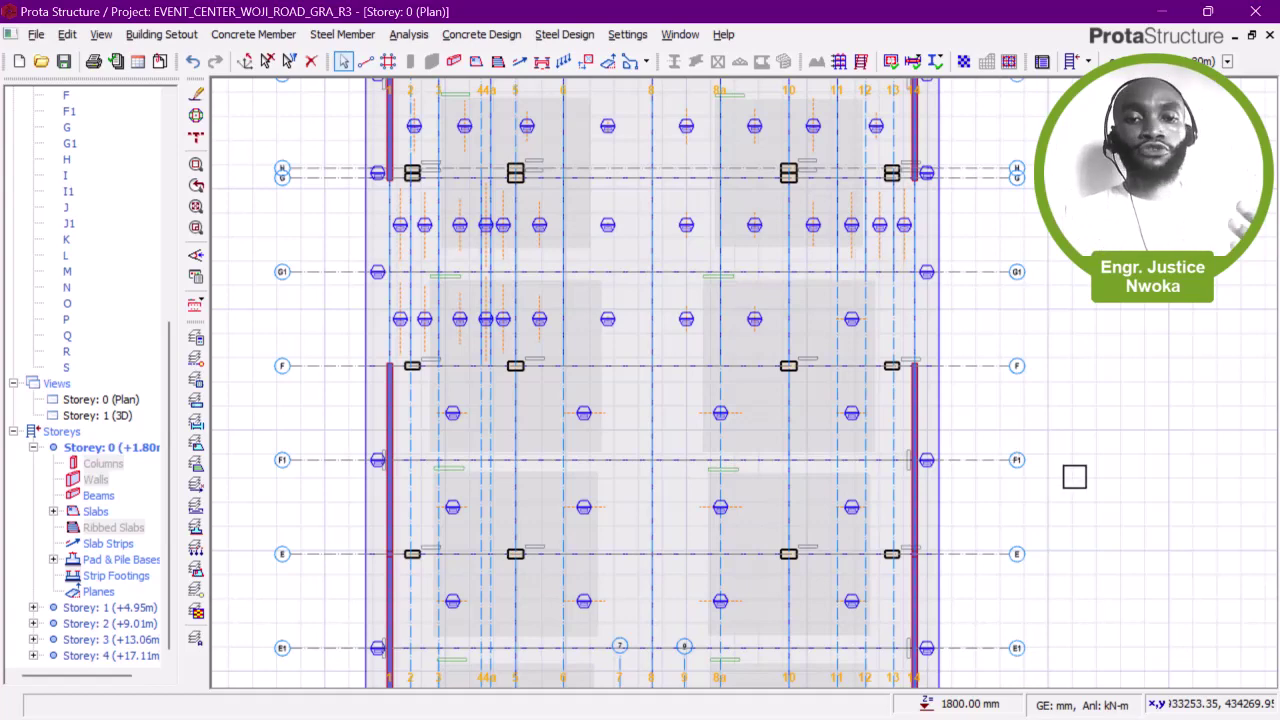
middle_drag(735, 453, 737, 387)
middle_drag(662, 402, 679, 348)
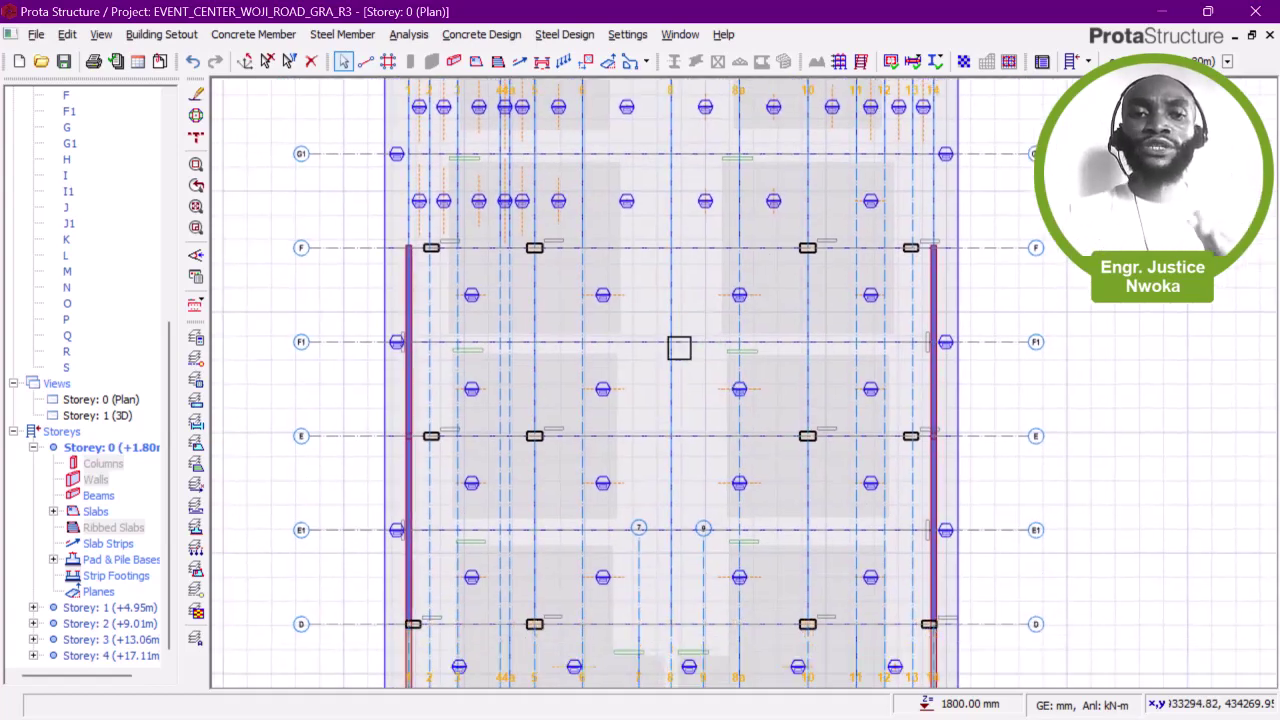
Step: Check the Storey 0 plan at its axis A–B end, then the edge walls and columns around axes I to K
scroll(652, 413, down, 10)
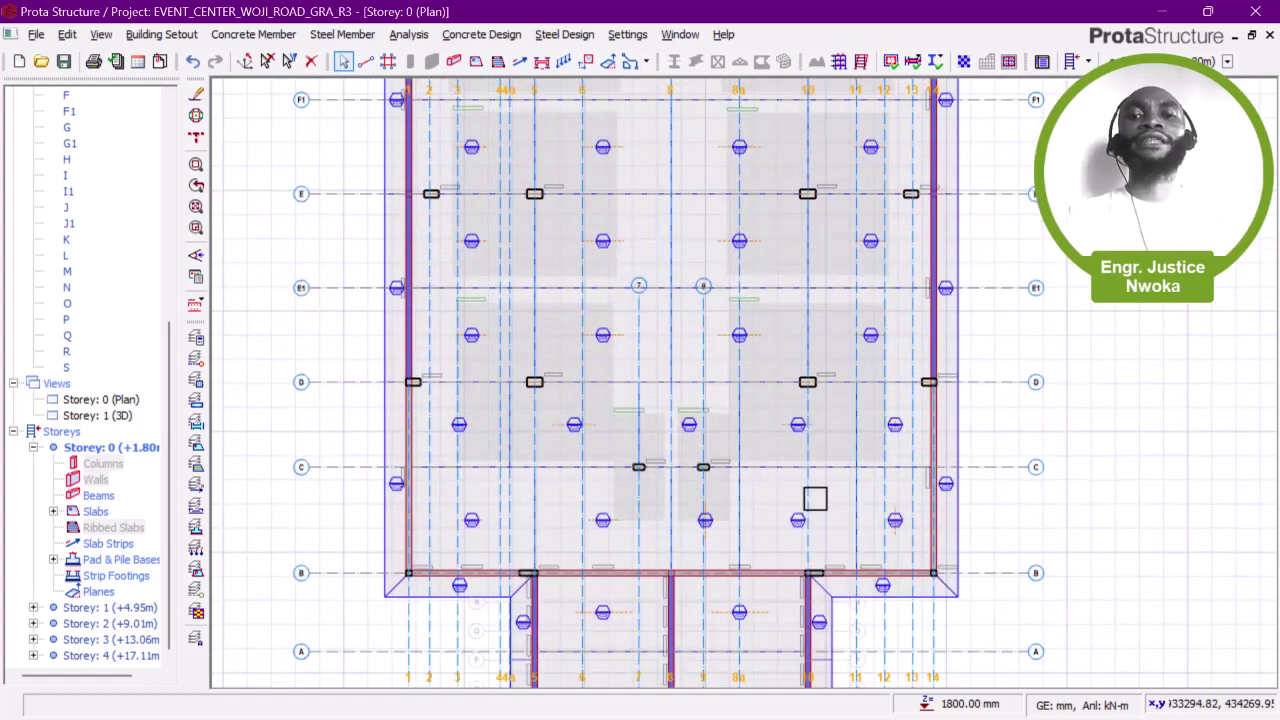
scroll(833, 538, up, 7)
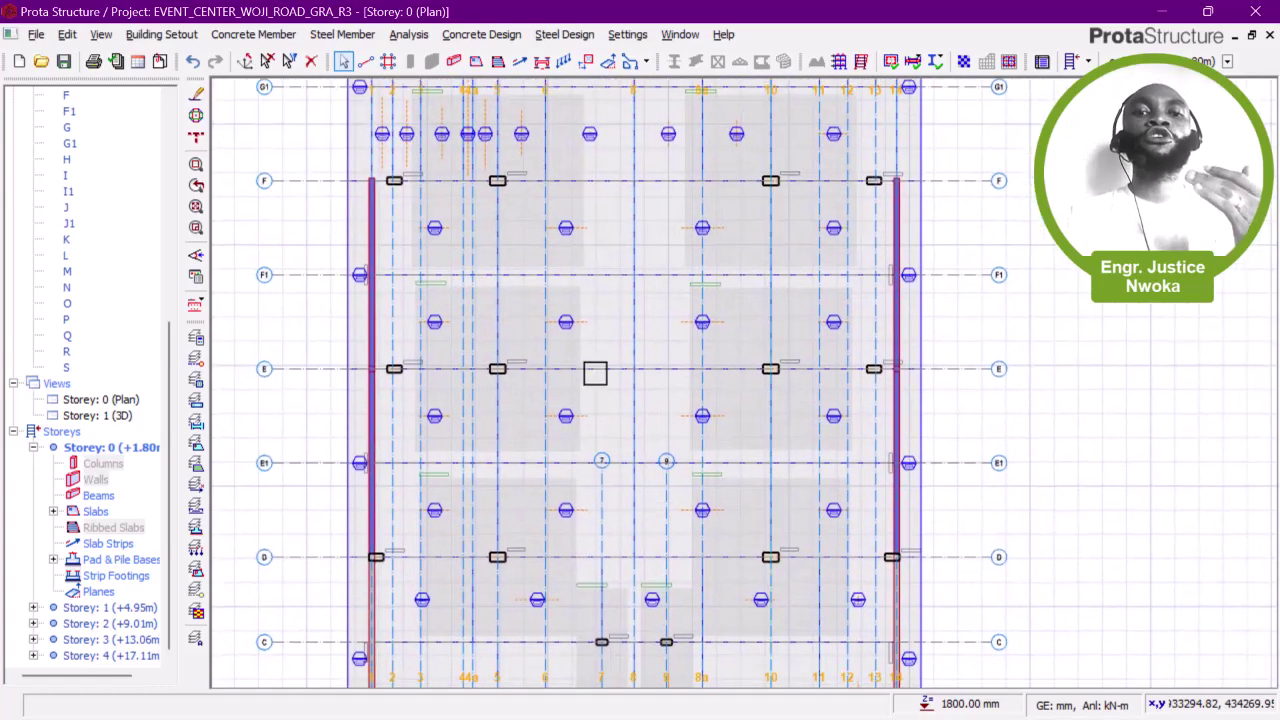
scroll(651, 354, up, 2)
scroll(651, 344, down, 6)
middle_drag(832, 384, 794, 600)
scroll(734, 486, up, 5)
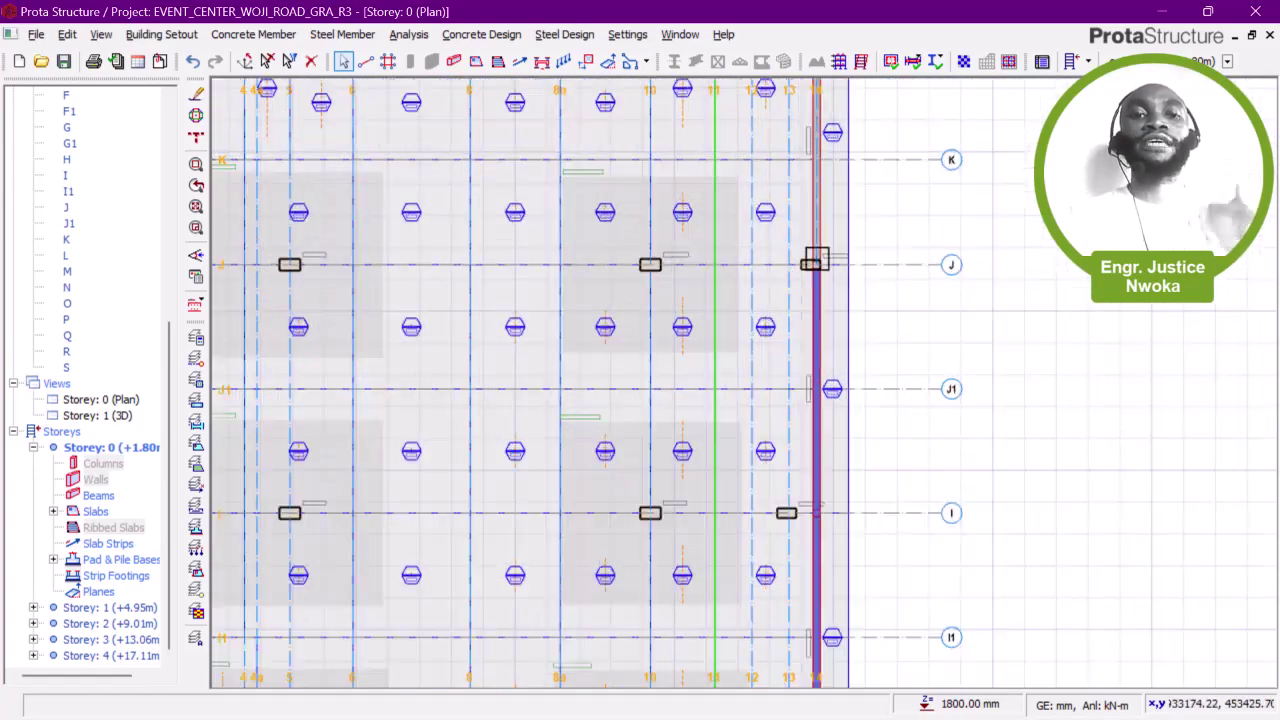
Step: Reopen the Storey 1 3D view and show the building's long side together with the entrance stairs
click(110, 400)
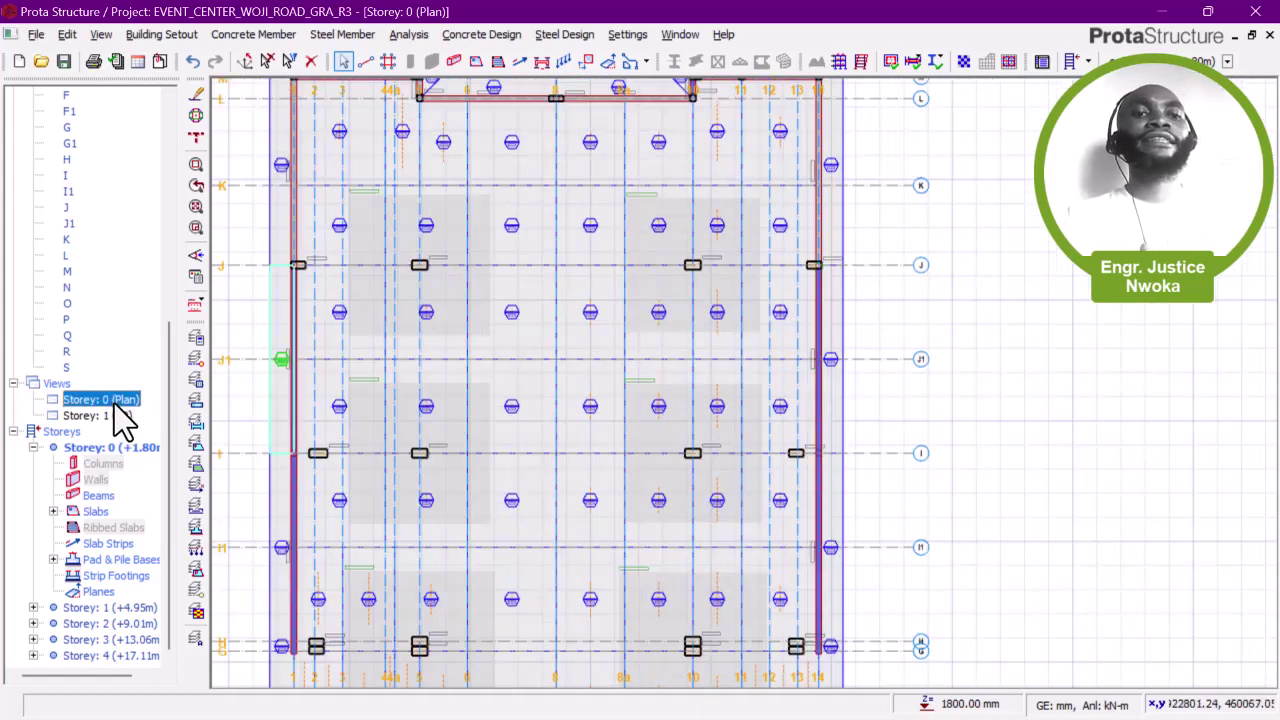
click(119, 416)
double_click(119, 416)
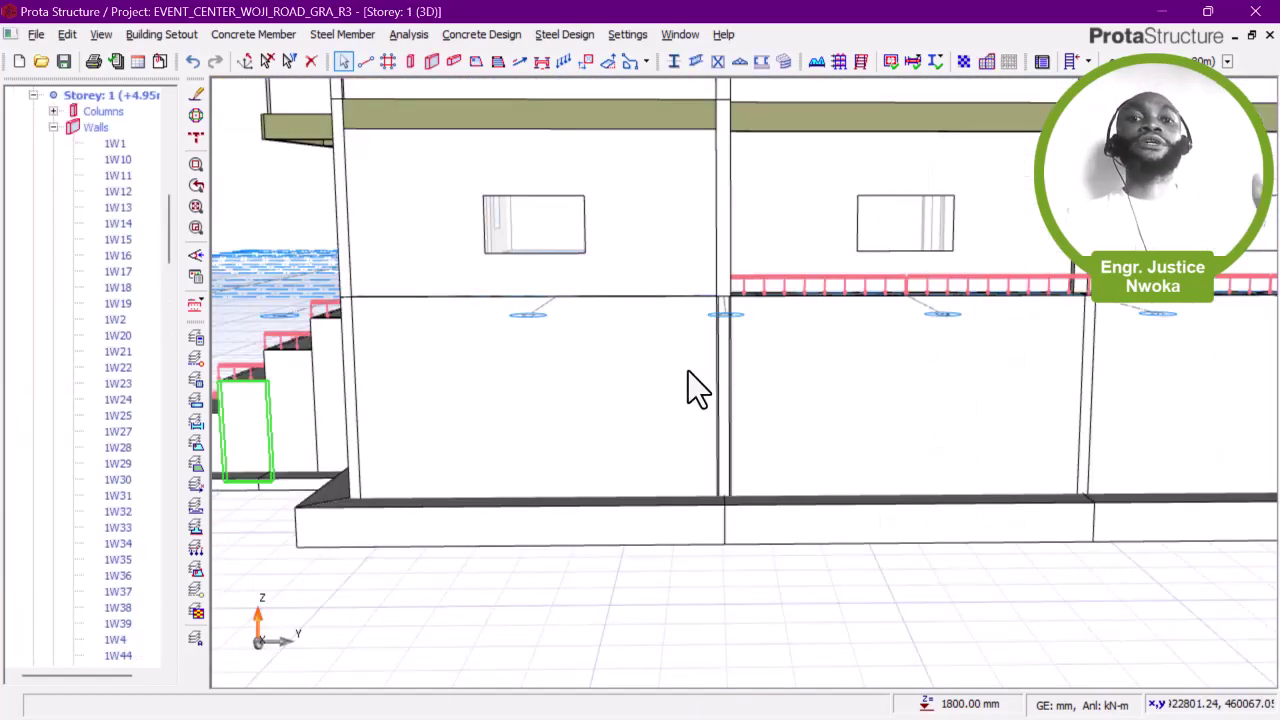
scroll(591, 399, down, 3)
shift+middle_drag(510, 404, 598, 593)
scroll(540, 394, down, 1)
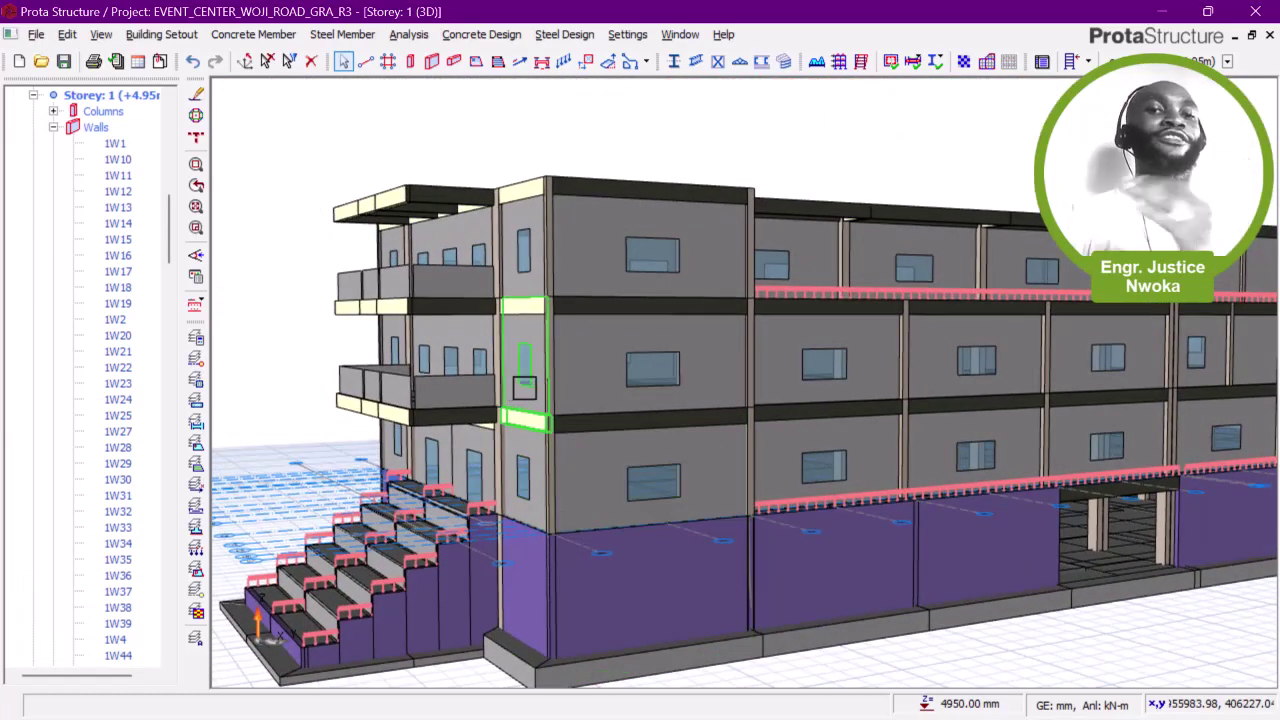
Step: Examine the balcony end and the adjoining long side, including the properties of the Storey 2 beam behind the balcony
shift+middle_drag(522, 390, 489, 371)
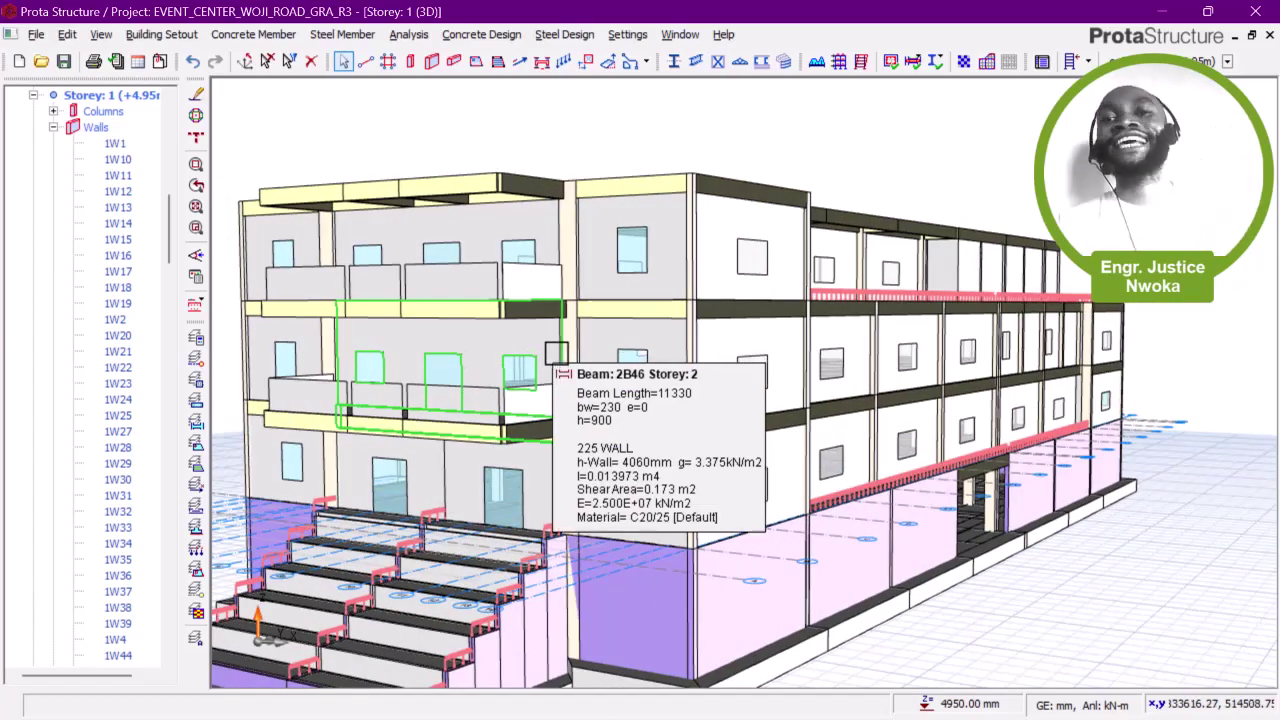
scroll(617, 354, down, 2)
middle_drag(566, 351, 557, 351)
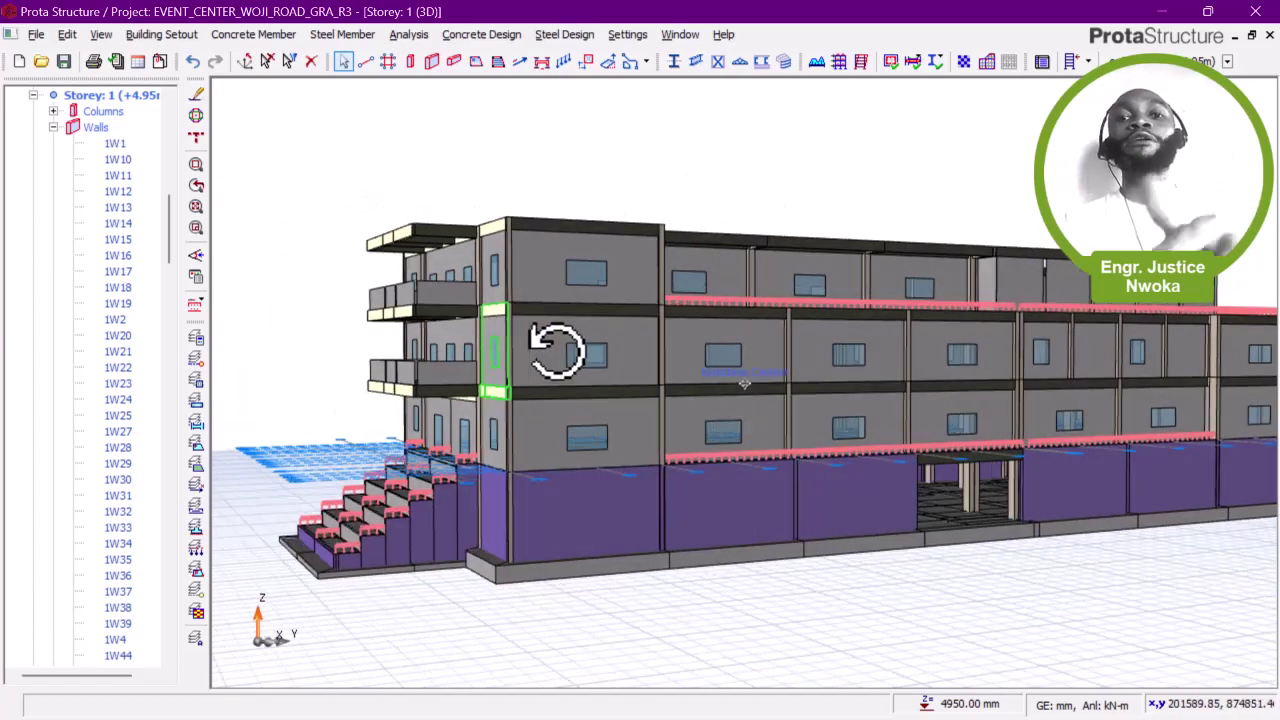
scroll(680, 222, up, 3)
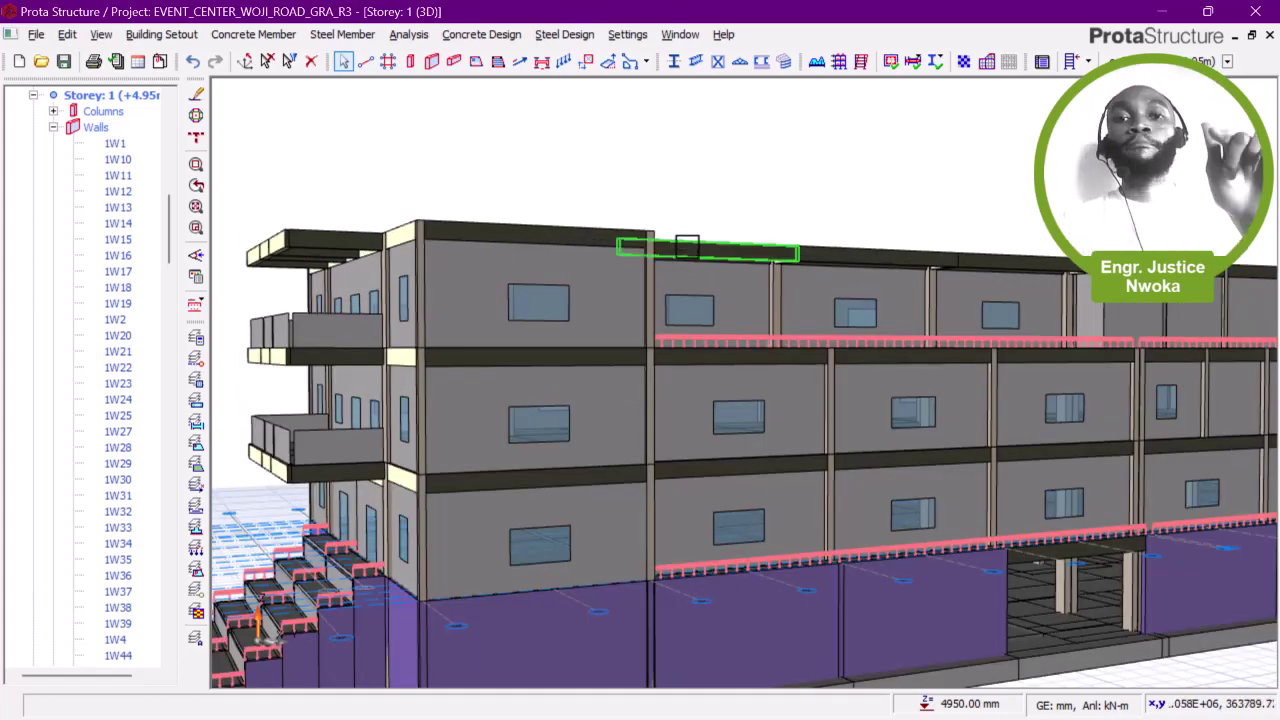
mouse_move(687, 247)
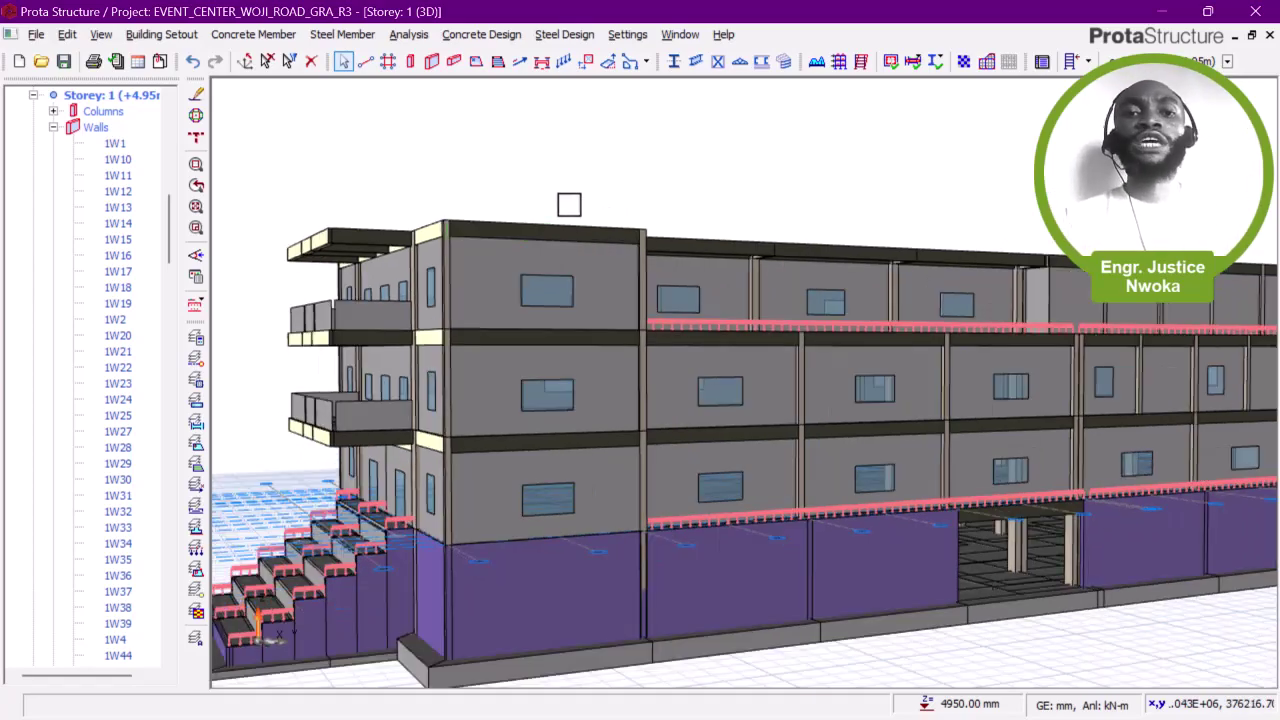
Step: Inspect the balcony front from the opposite corner, including the properties of the Storey 3 beam behind the balcony
mouse_move(566, 203)
middle_down()
mouse_move(583, 229)
mouse_move(717, 206)
mouse_move(756, 214)
middle_up()
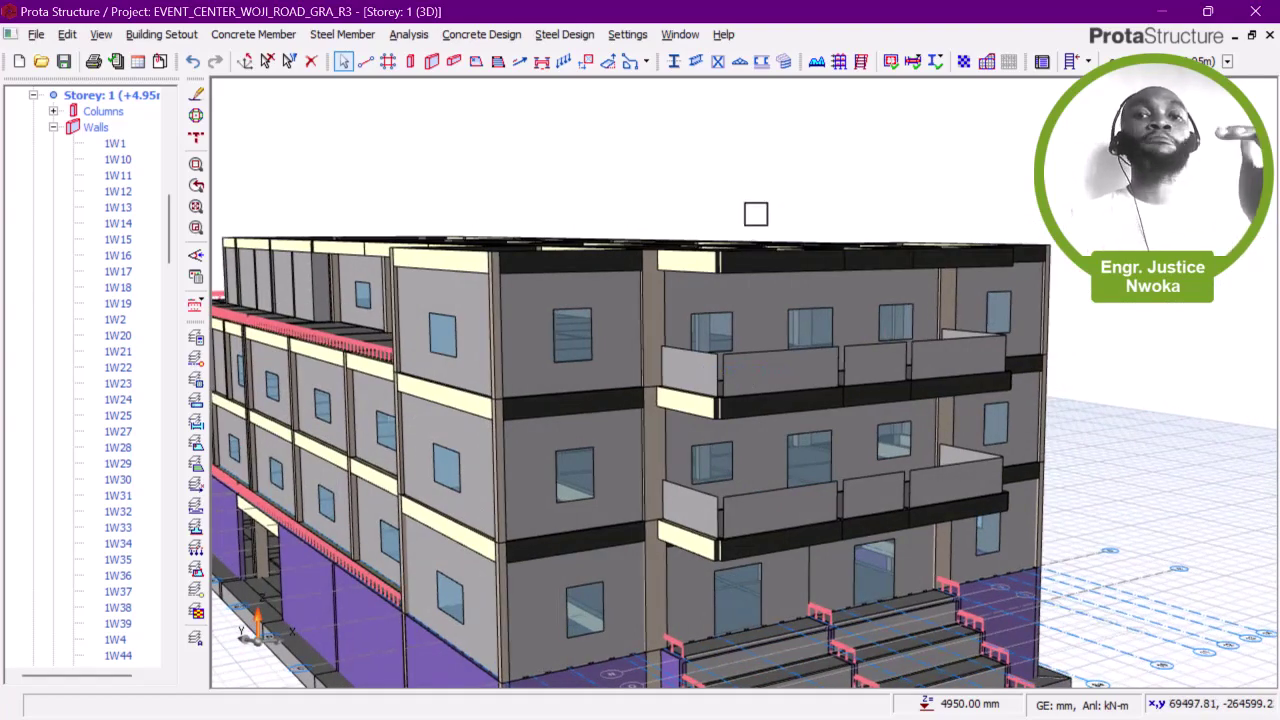
scroll(757, 225, down, 2)
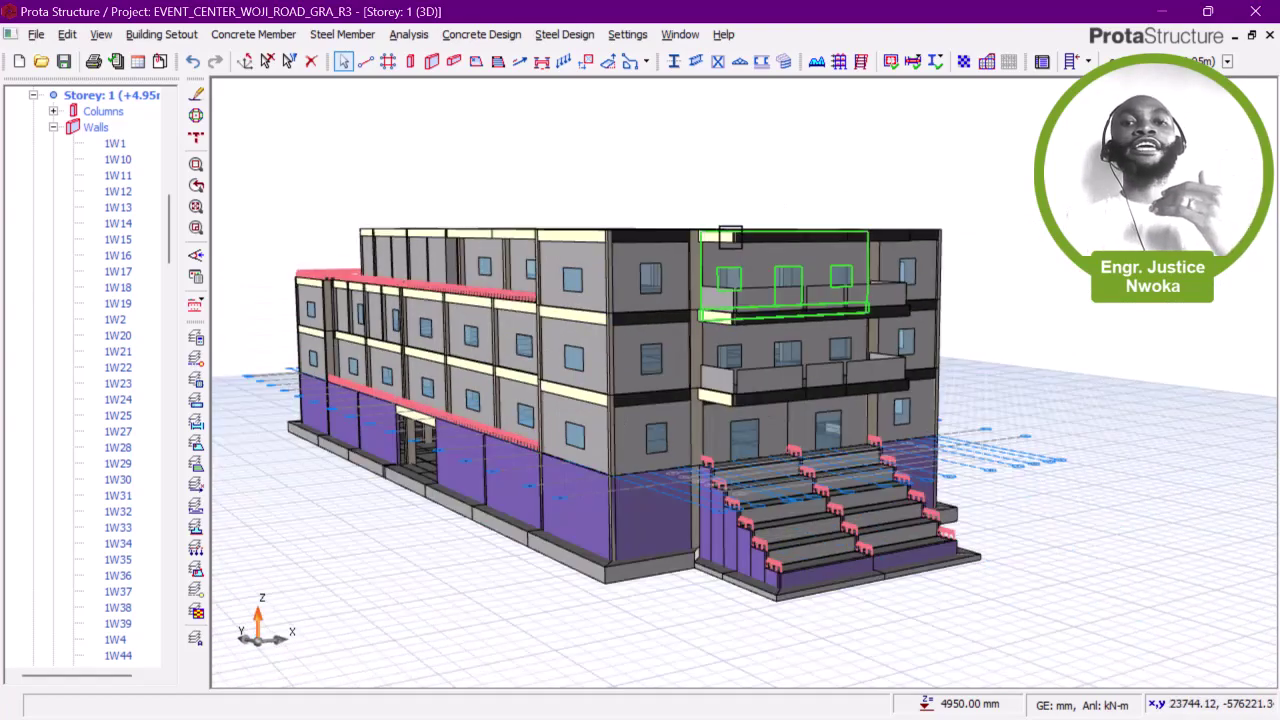
scroll(726, 235, up, 1)
scroll(726, 235, up, 2)
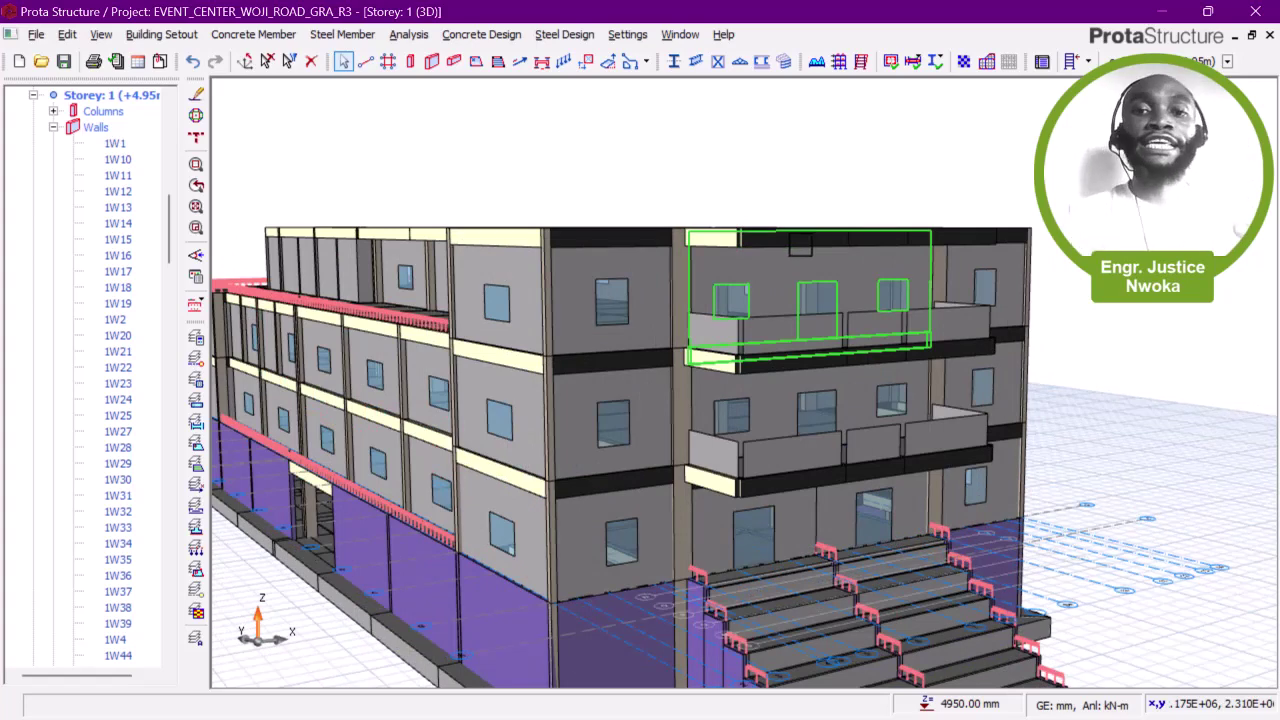
mouse_move(801, 247)
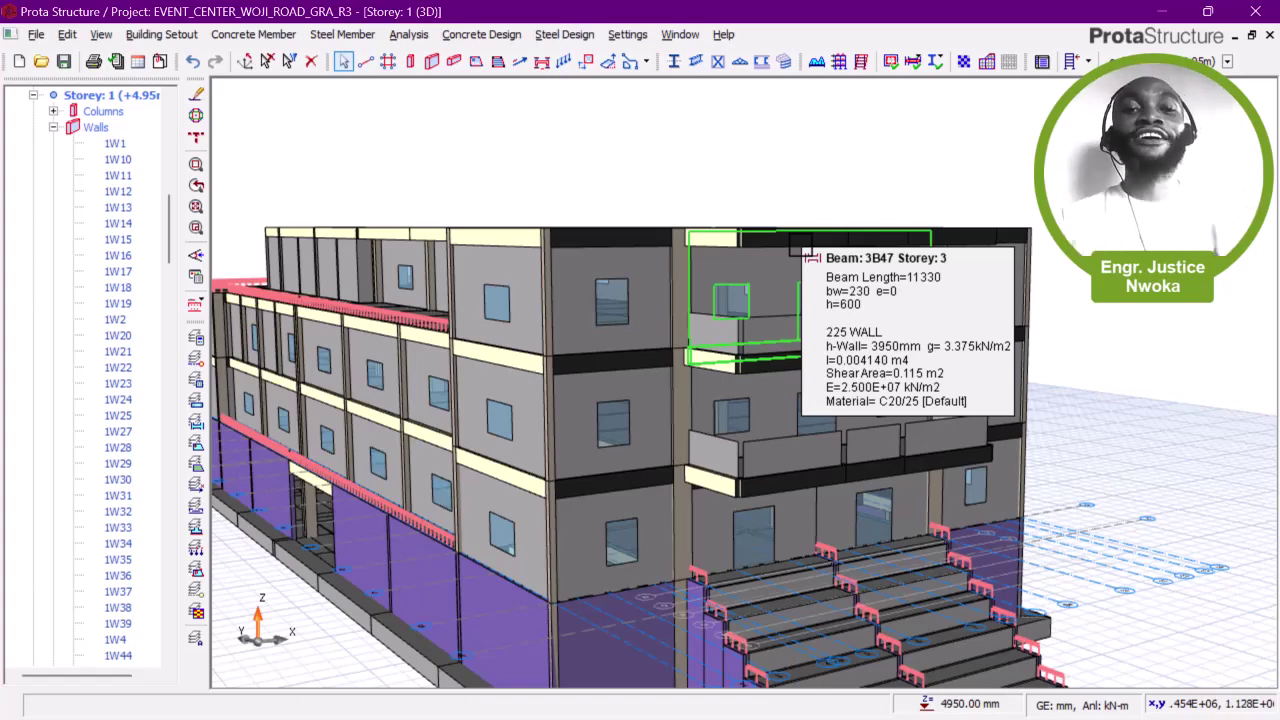
scroll(701, 289, down, 1)
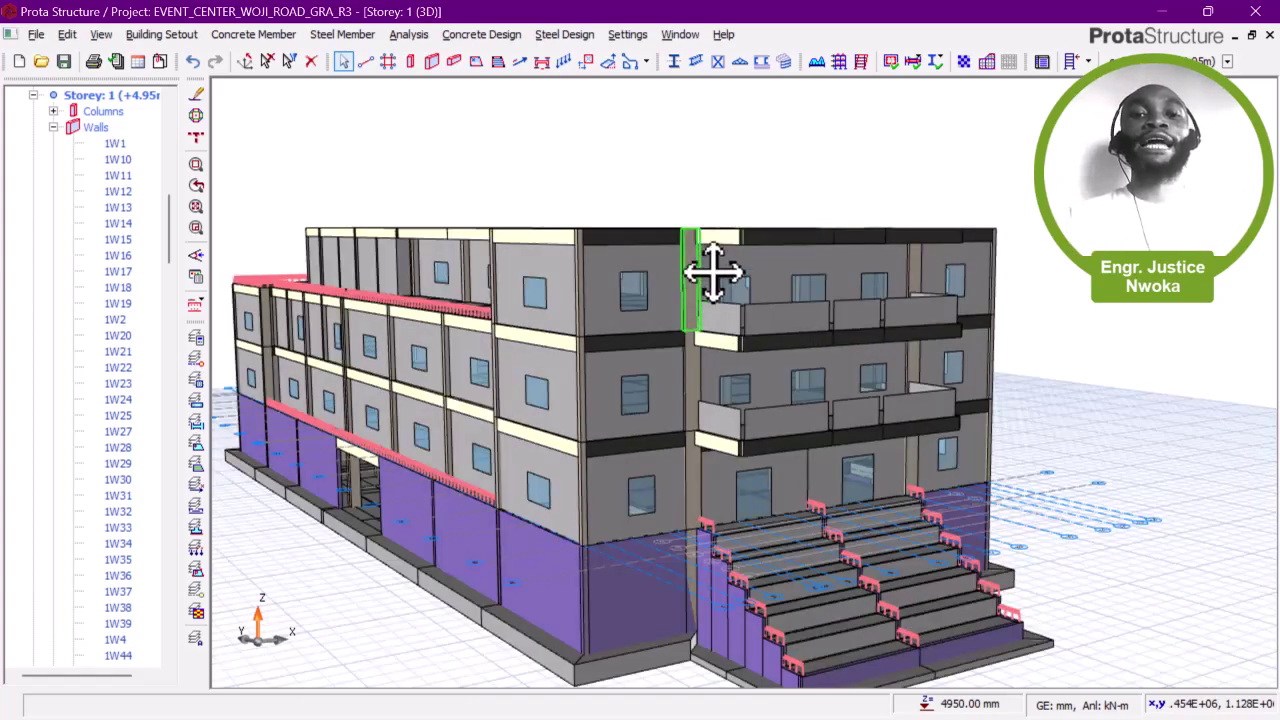
Step: Check the Storey 3 beam properties on both faces beside the building corner and view the open roof beams
middle_drag(714, 274, 814, 228)
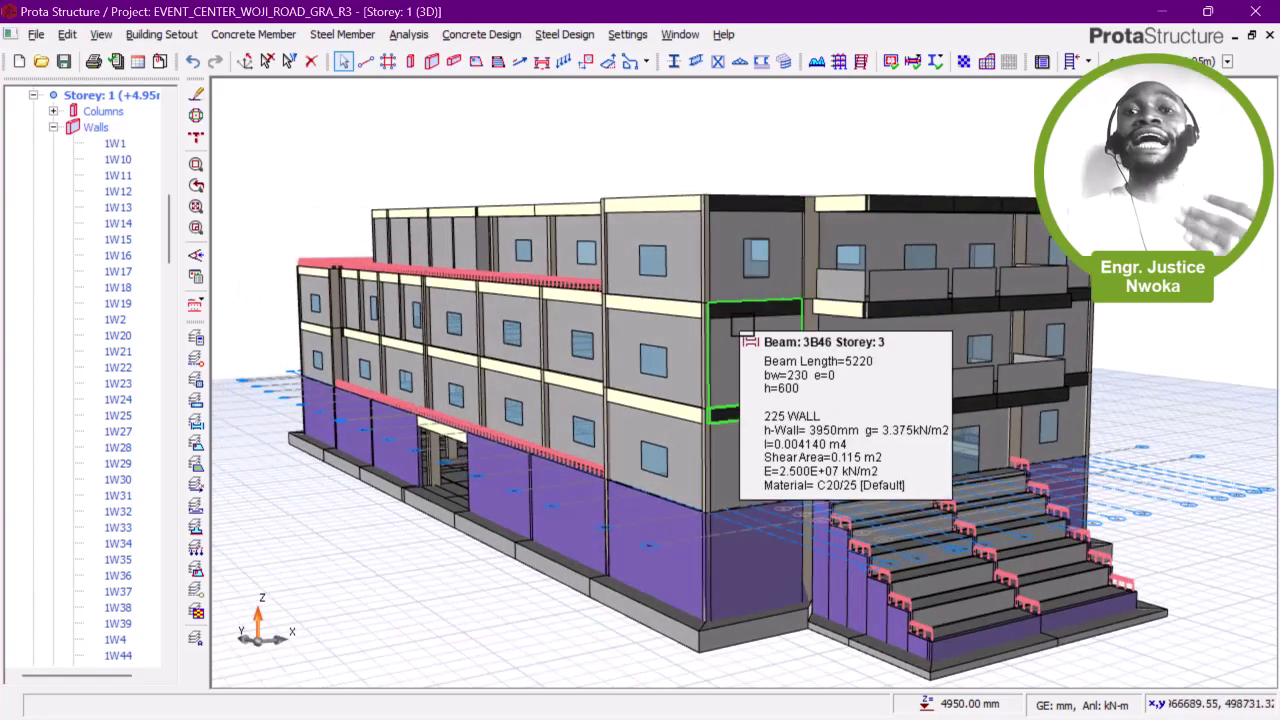
middle_drag(745, 318, 600, 323)
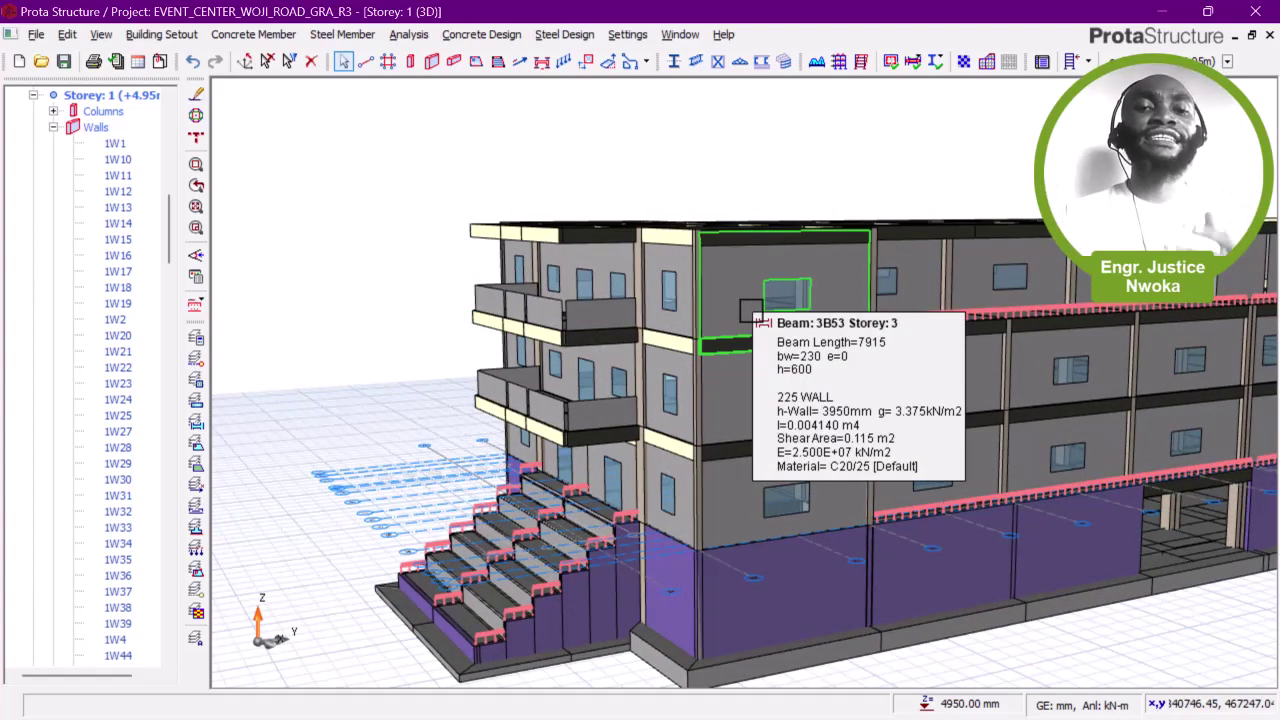
middle_drag(734, 223, 587, 245)
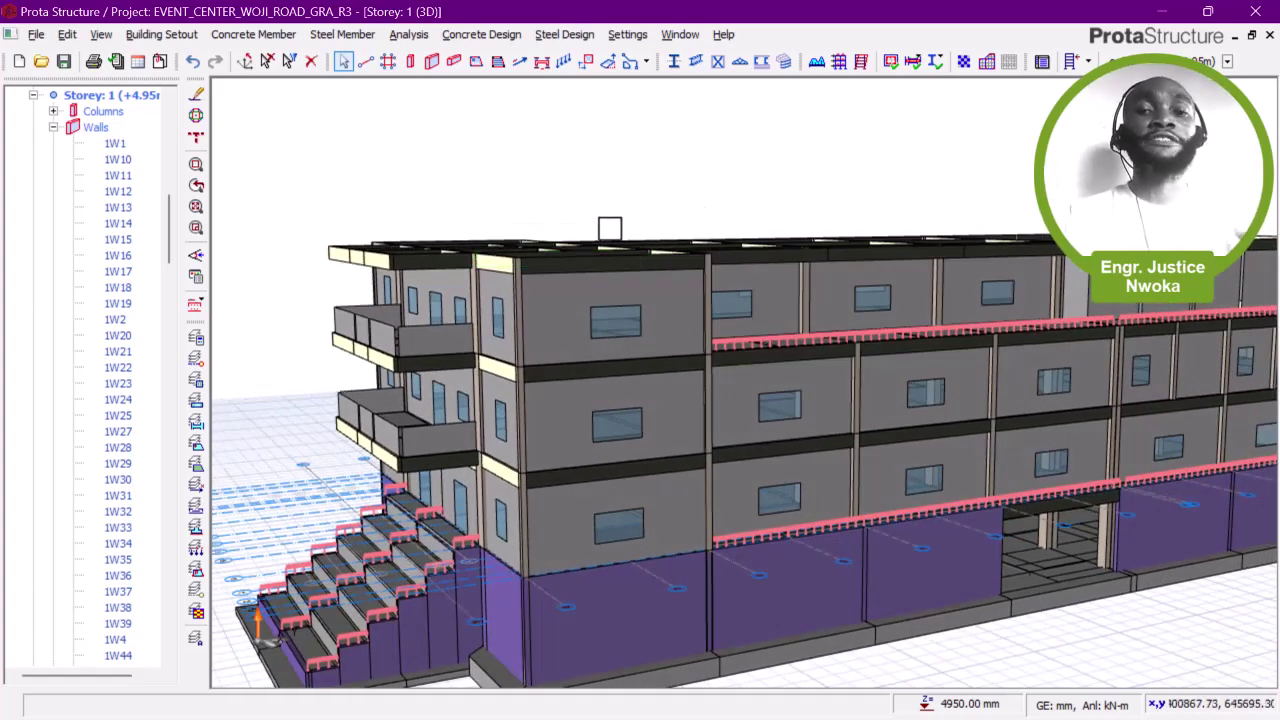
middle_drag(604, 226, 586, 191)
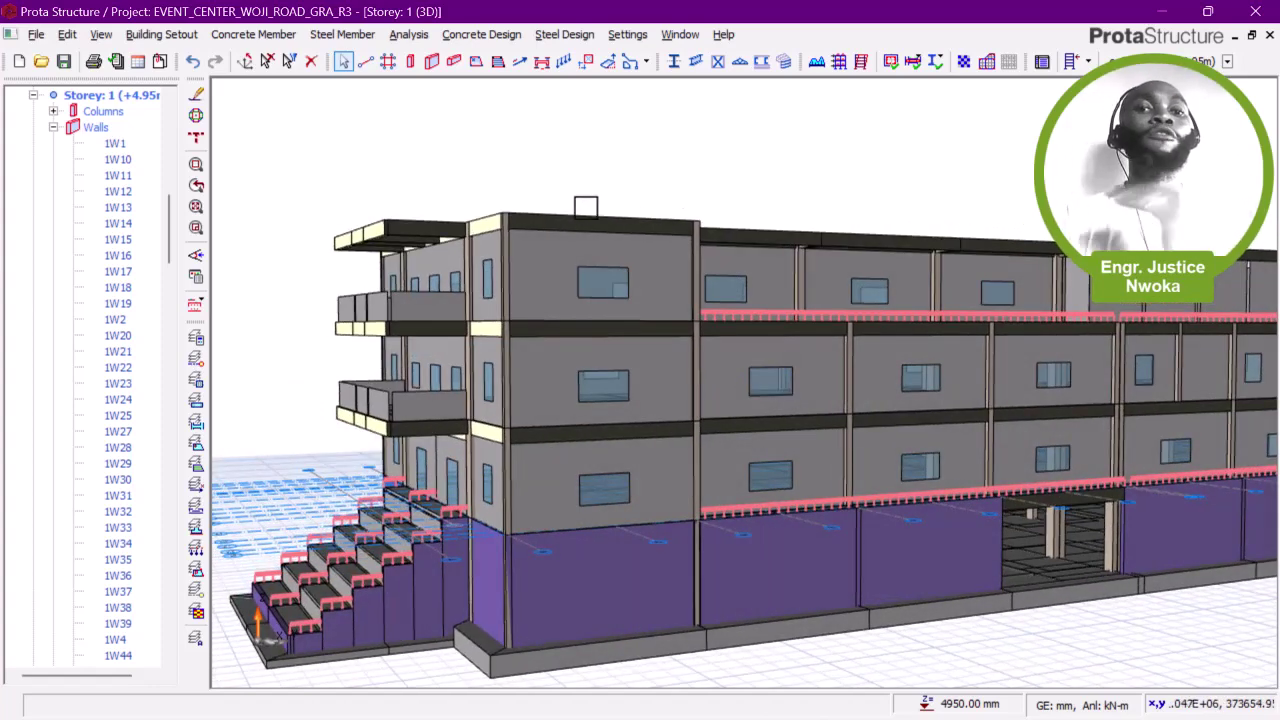
Step: Compare both long sides with the entrance end, including the properties of Storey 3 beam 3B51
mouse_move(587, 214)
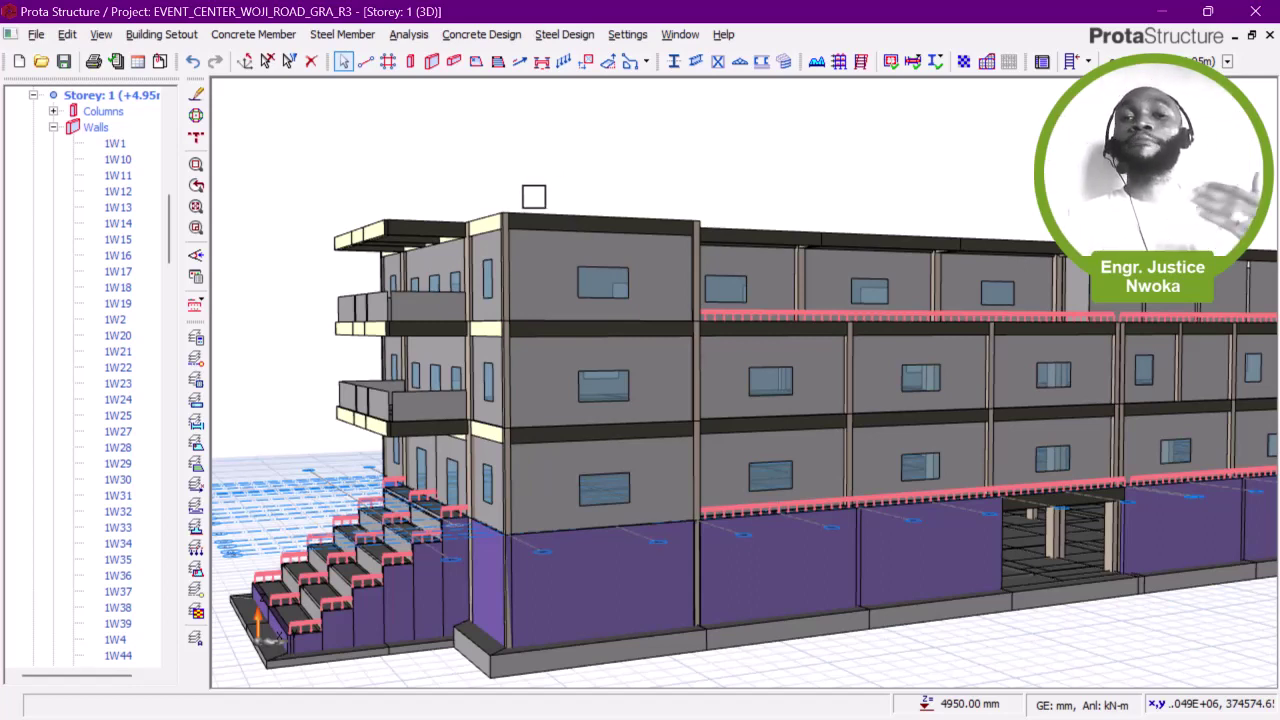
middle_drag(533, 197, 543, 192)
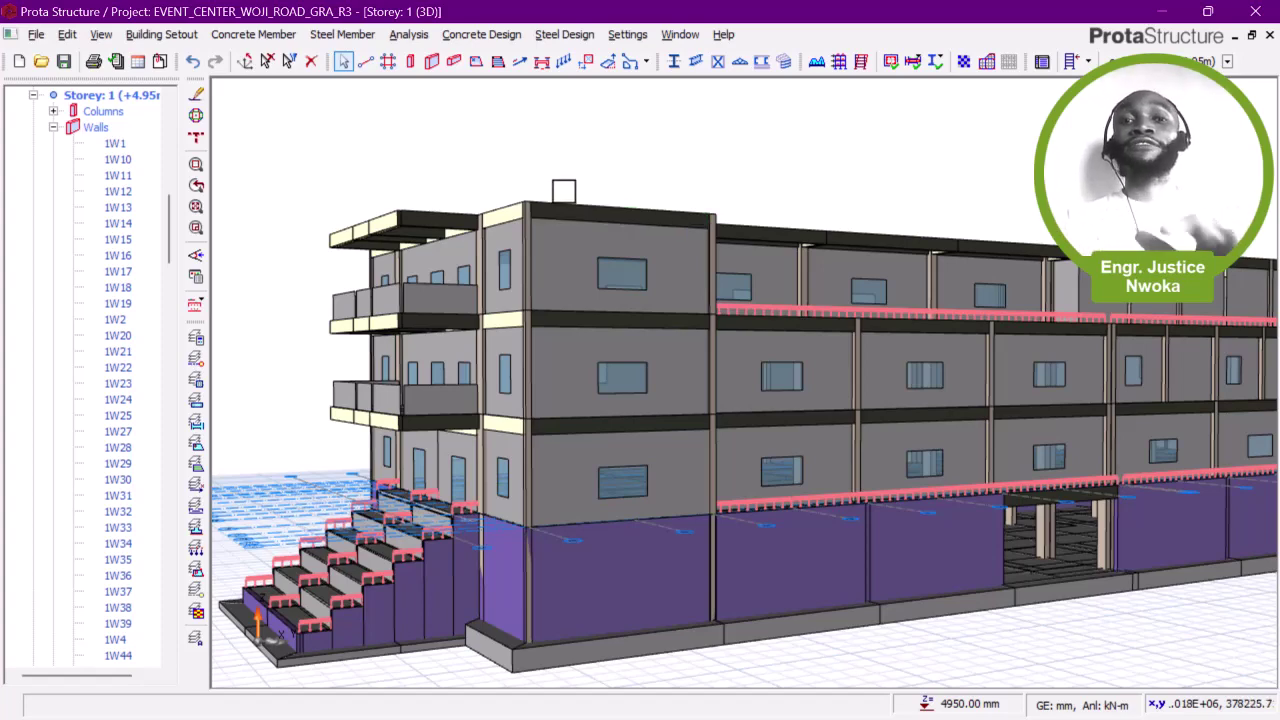
middle_drag(563, 190, 775, 229)
mouse_move(791, 228)
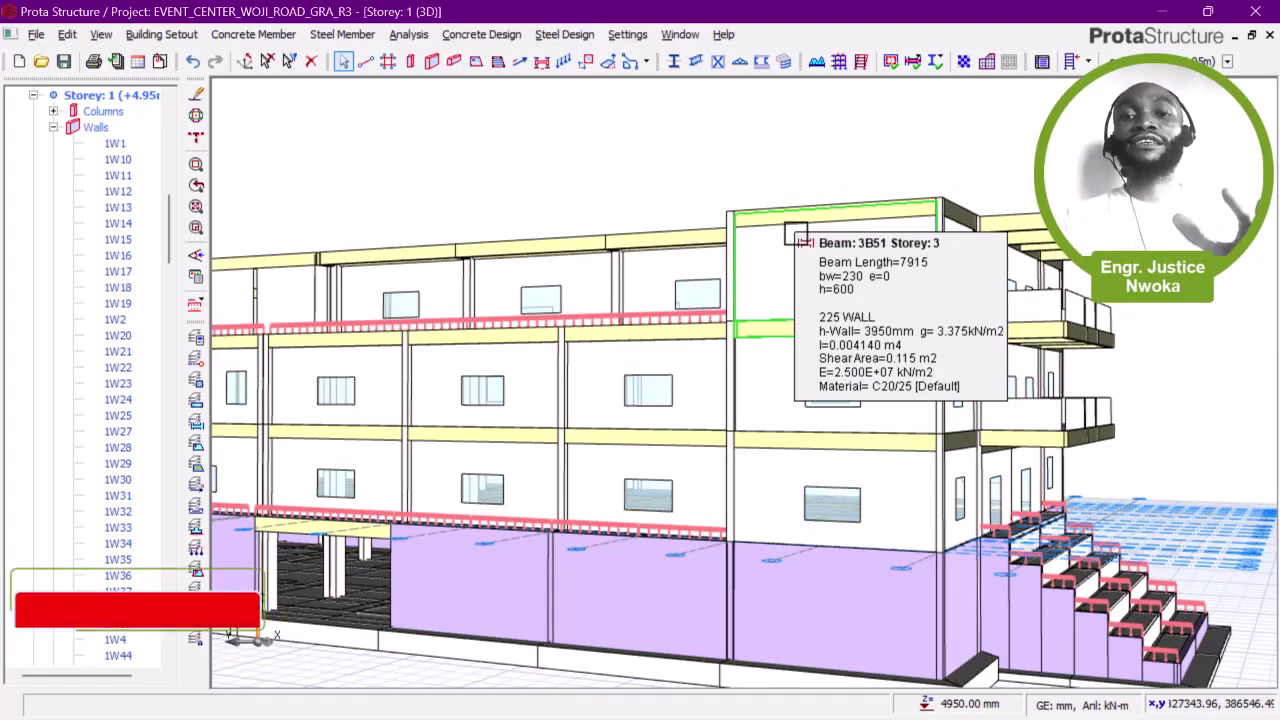
scroll(866, 218, down, 2)
middle_drag(1012, 241, 762, 228)
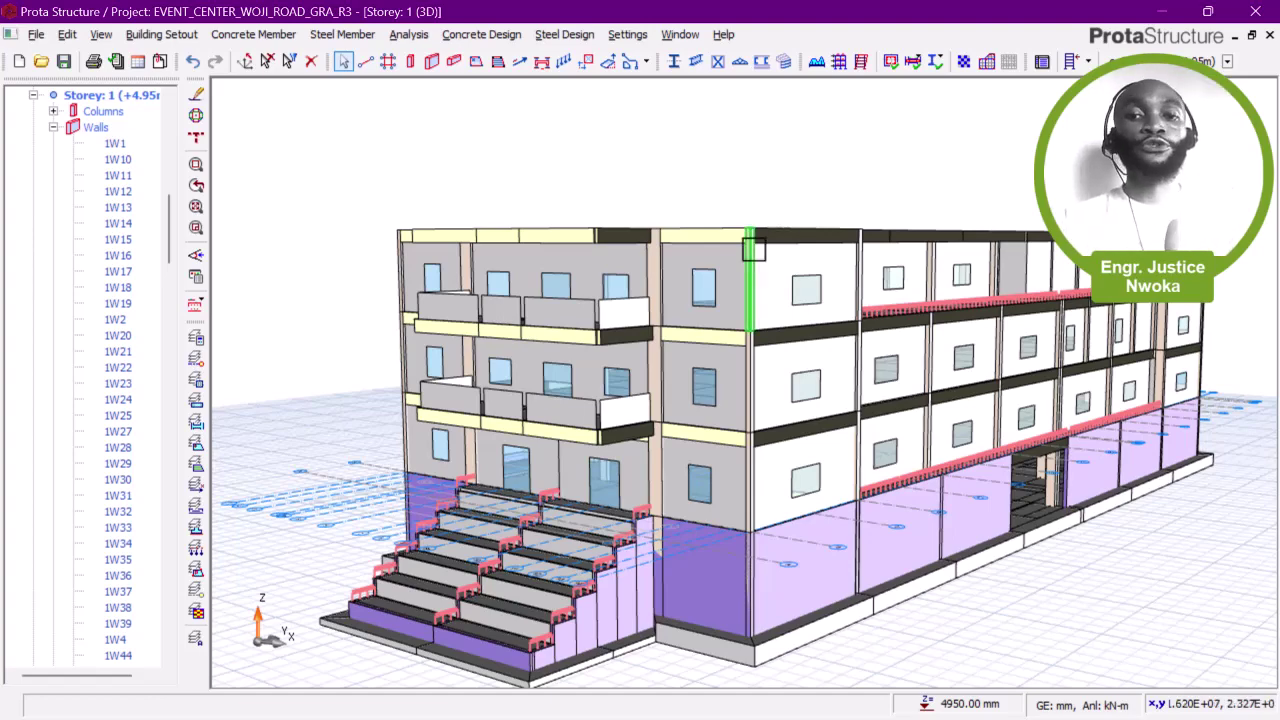
middle_drag(760, 216, 734, 237)
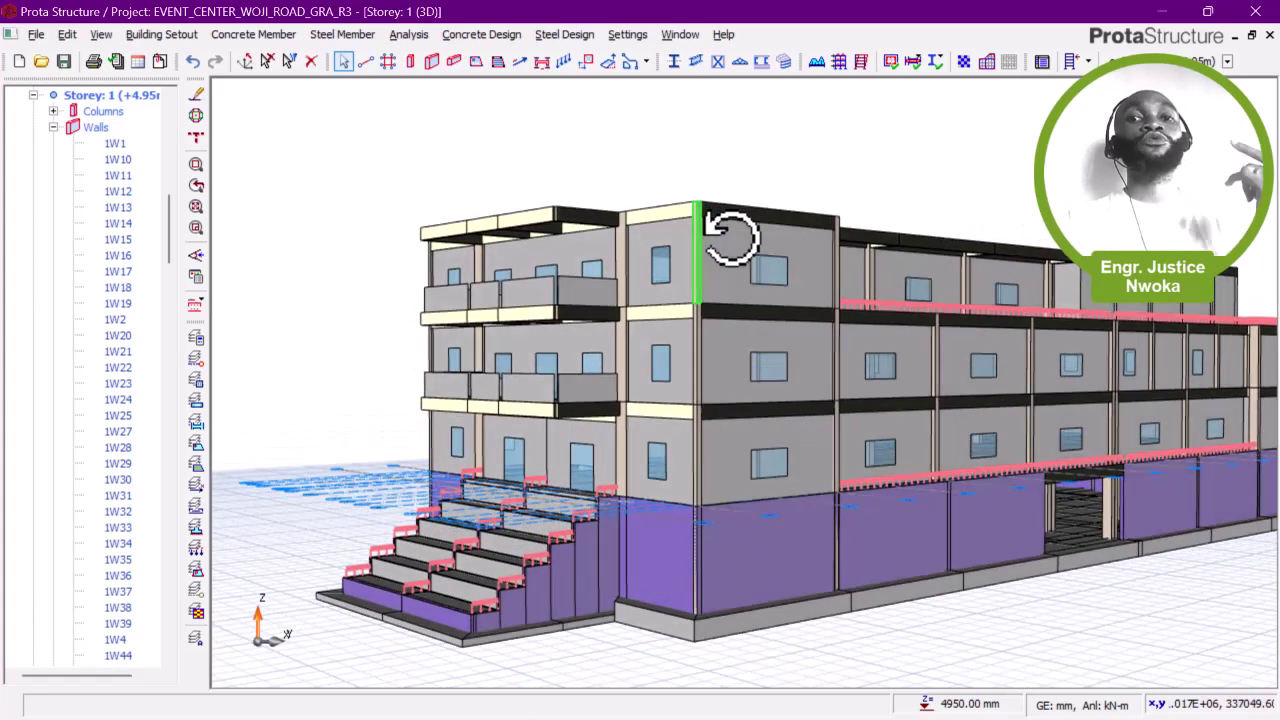
Step: Check the properties of the Storey 3 beam beside the balcony corner and examine the walls and beams below it
mouse_move(728, 235)
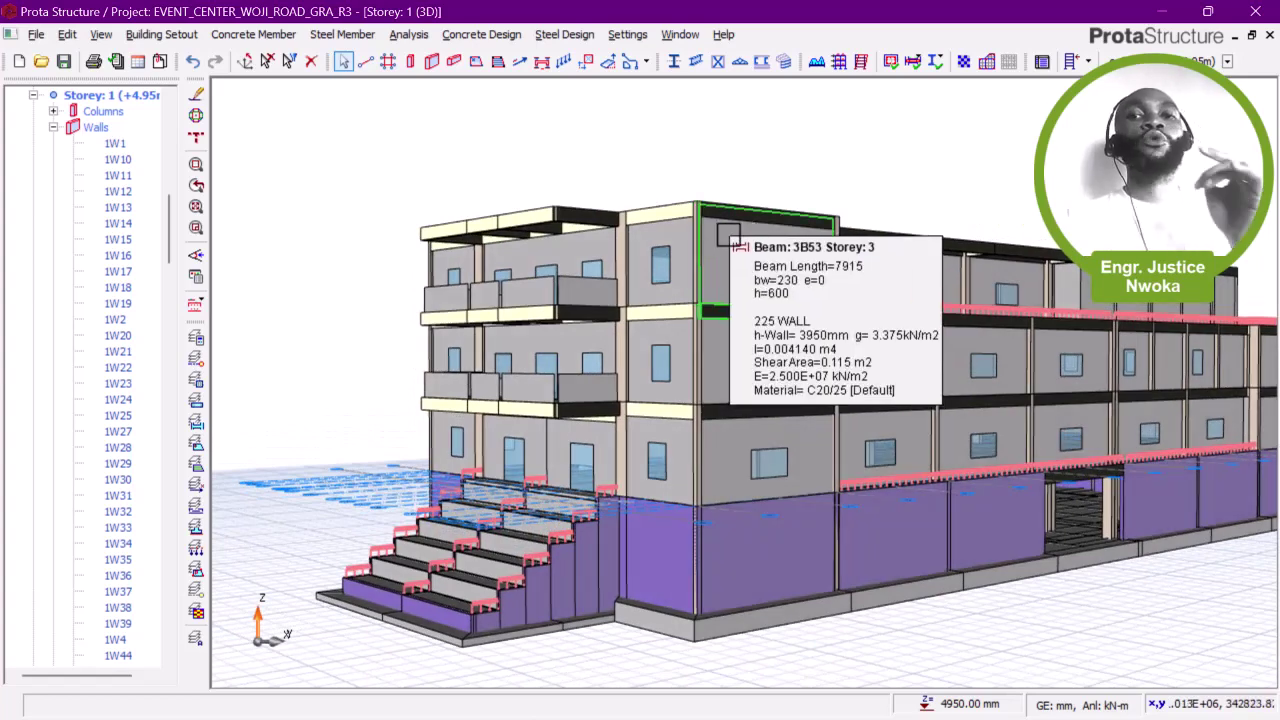
scroll(754, 180, up, 2)
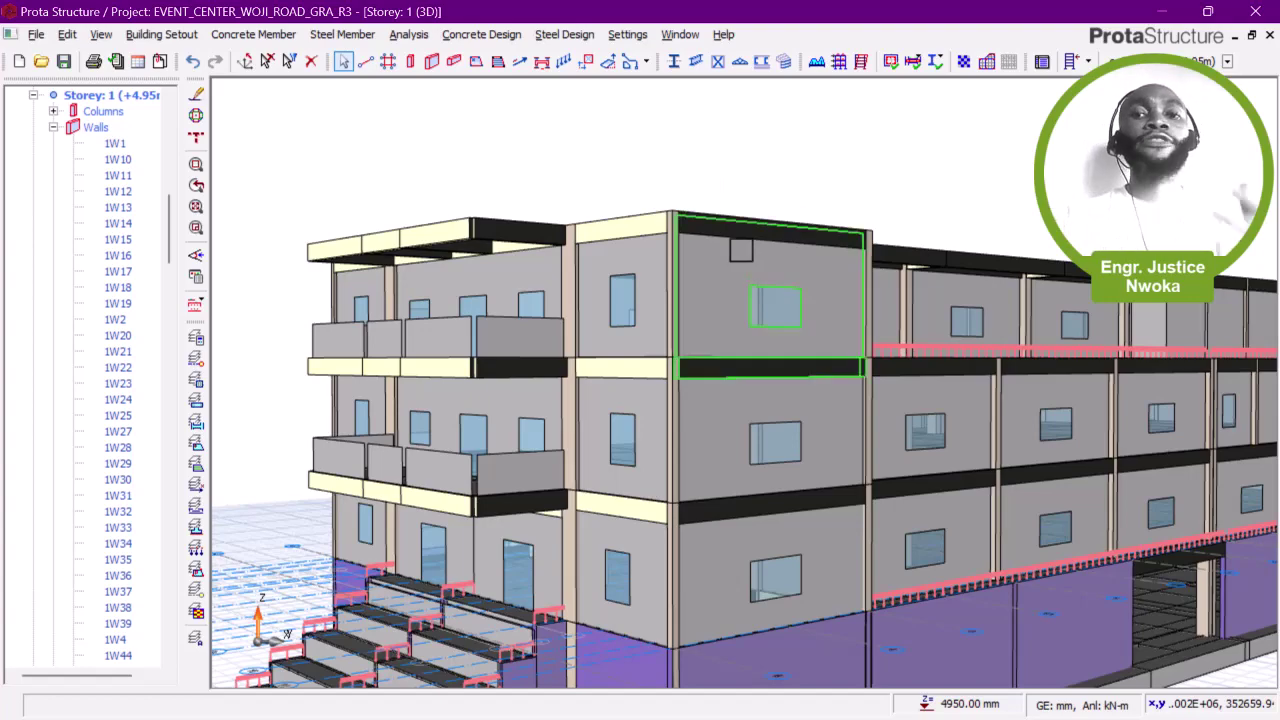
scroll(716, 242, down, 1)
mouse_move(716, 242)
middle_down()
mouse_move(657, 243)
mouse_move(678, 245)
middle_up()
scroll(712, 193, up, 2)
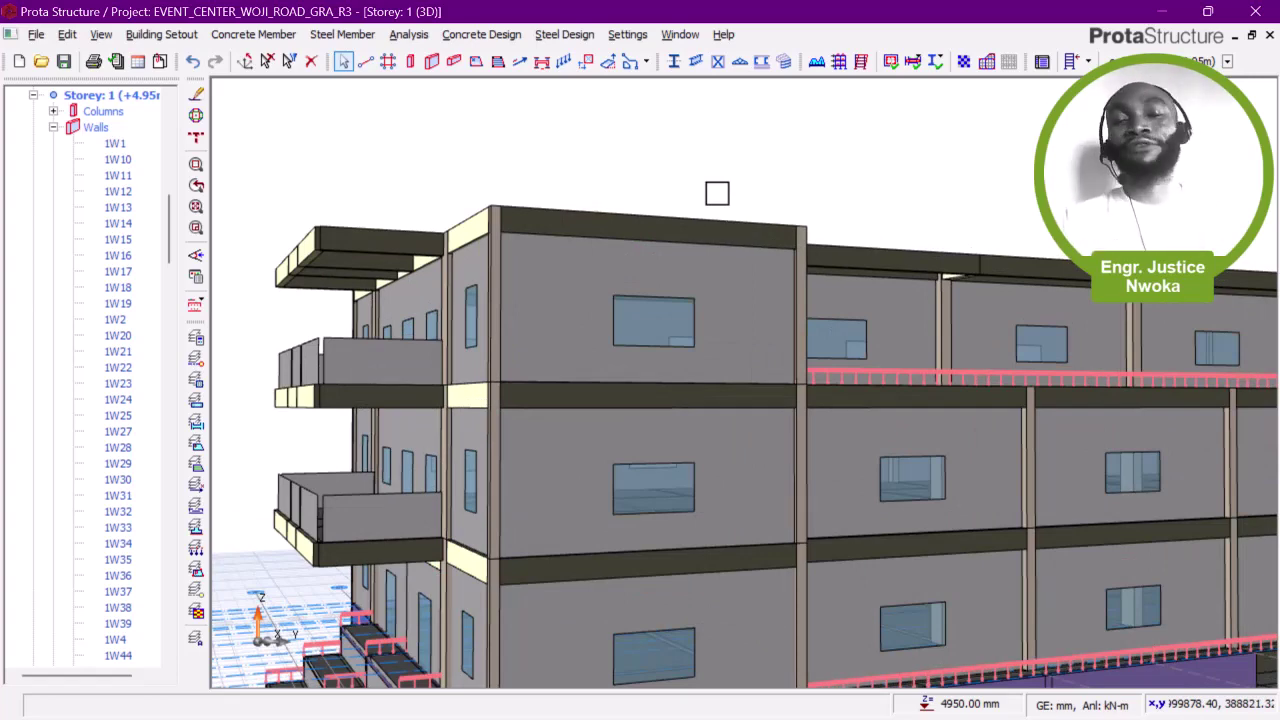
scroll(700, 198, down, 2)
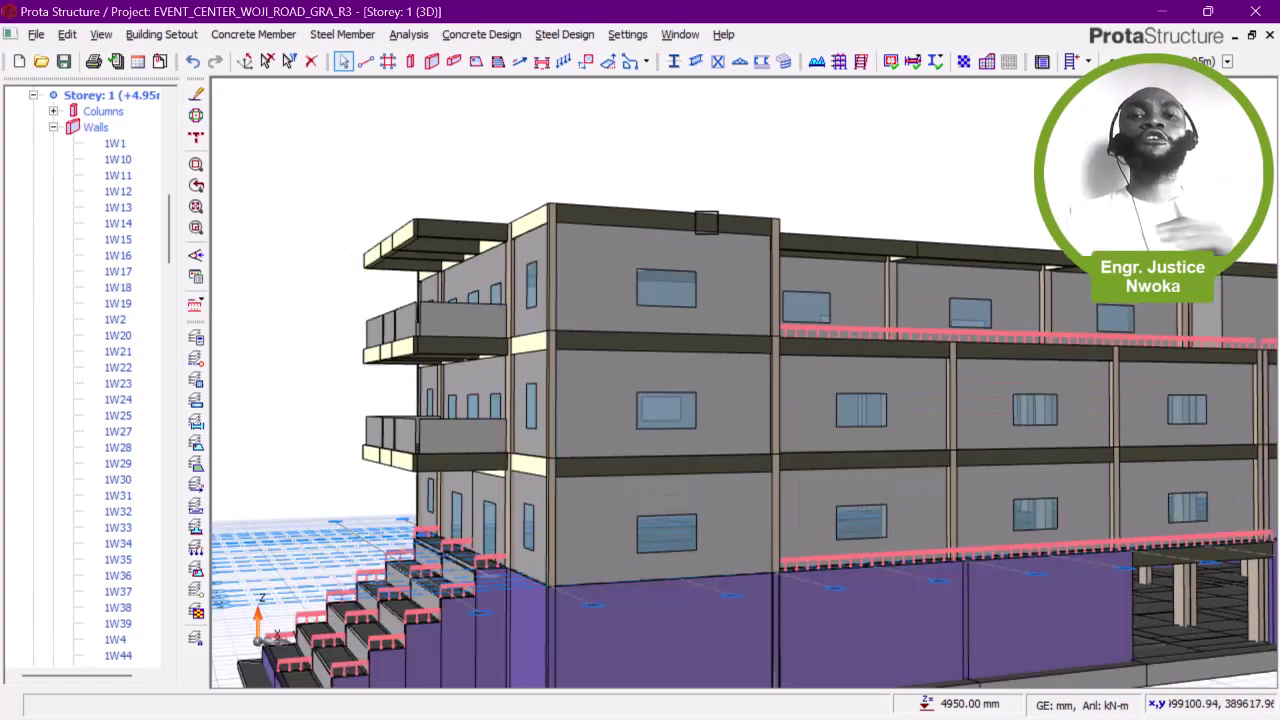
Step: Examine the entrance end with its balconies and steps from both building corners, along with the adjoining long sides
middle_drag(668, 225, 823, 194)
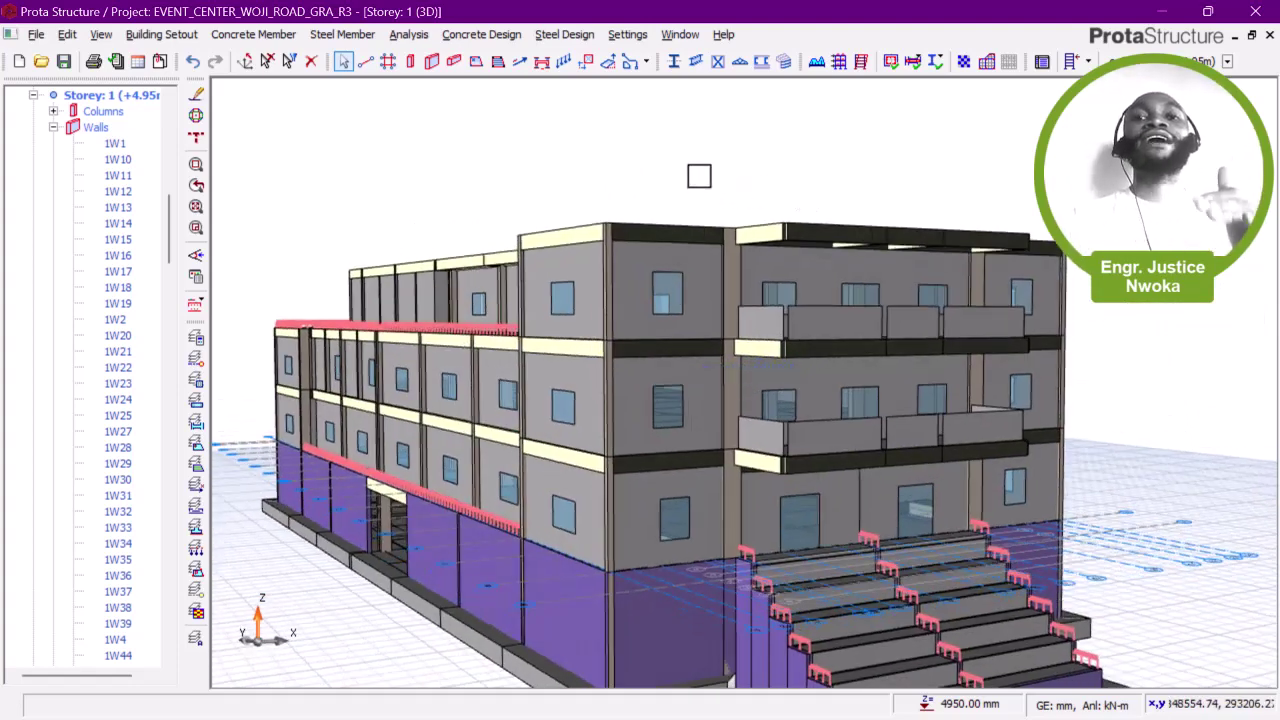
middle_drag(697, 174, 724, 196)
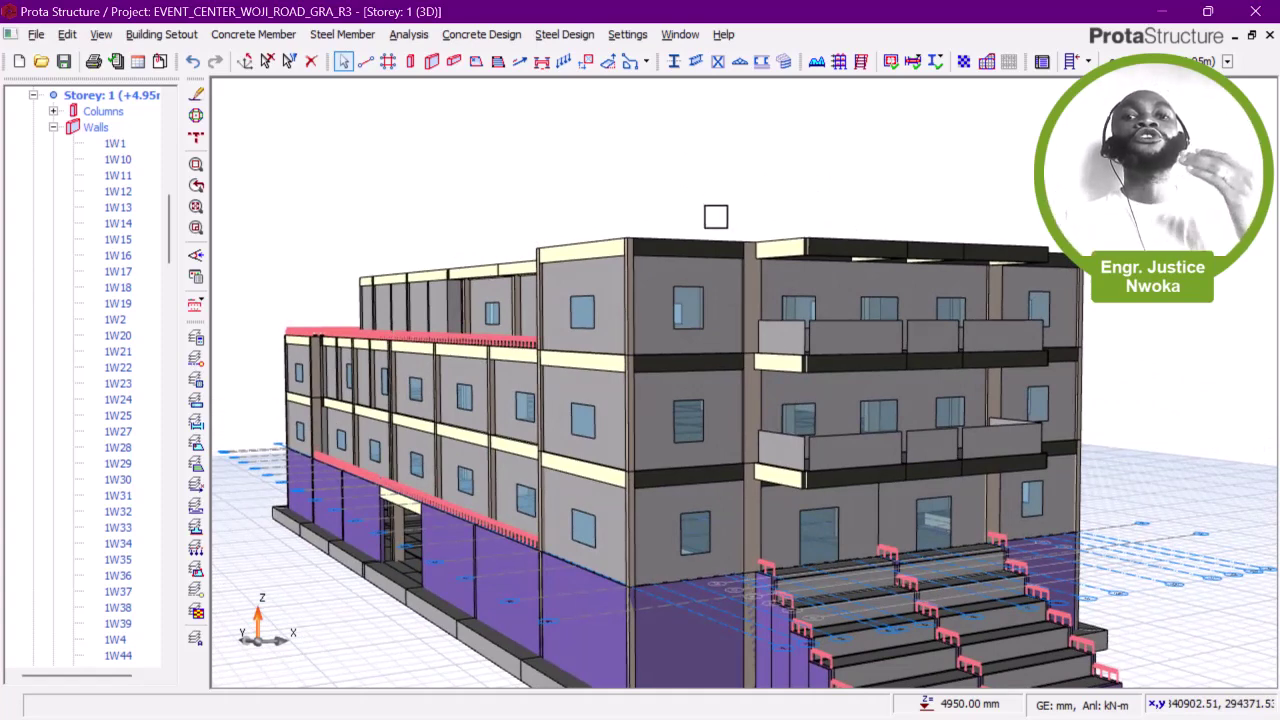
middle_drag(714, 214, 617, 143)
scroll(606, 123, down, 4)
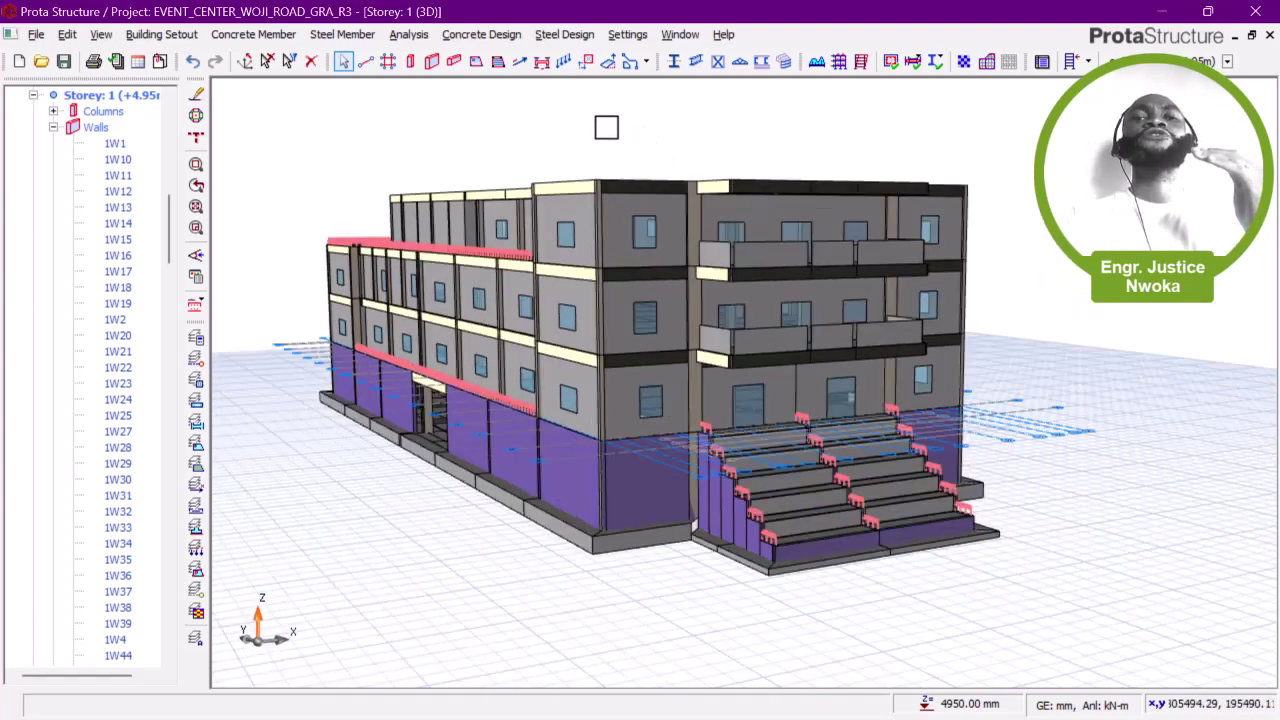
scroll(606, 134, up, 6)
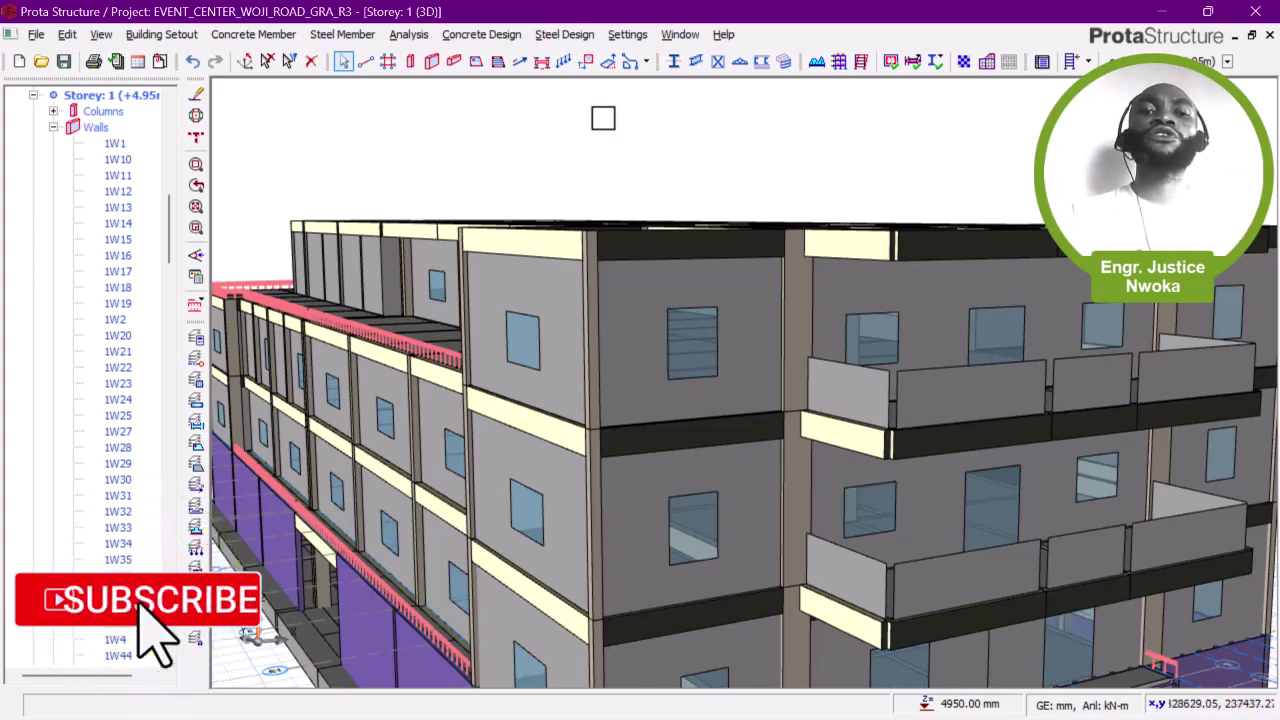
scroll(618, 154, down, 5)
mouse_move(618, 160)
middle_down()
mouse_move(609, 177)
mouse_move(521, 172)
mouse_move(508, 194)
mouse_move(523, 163)
mouse_move(496, 186)
middle_up()
shift+middle_drag(571, 218, 521, 200)
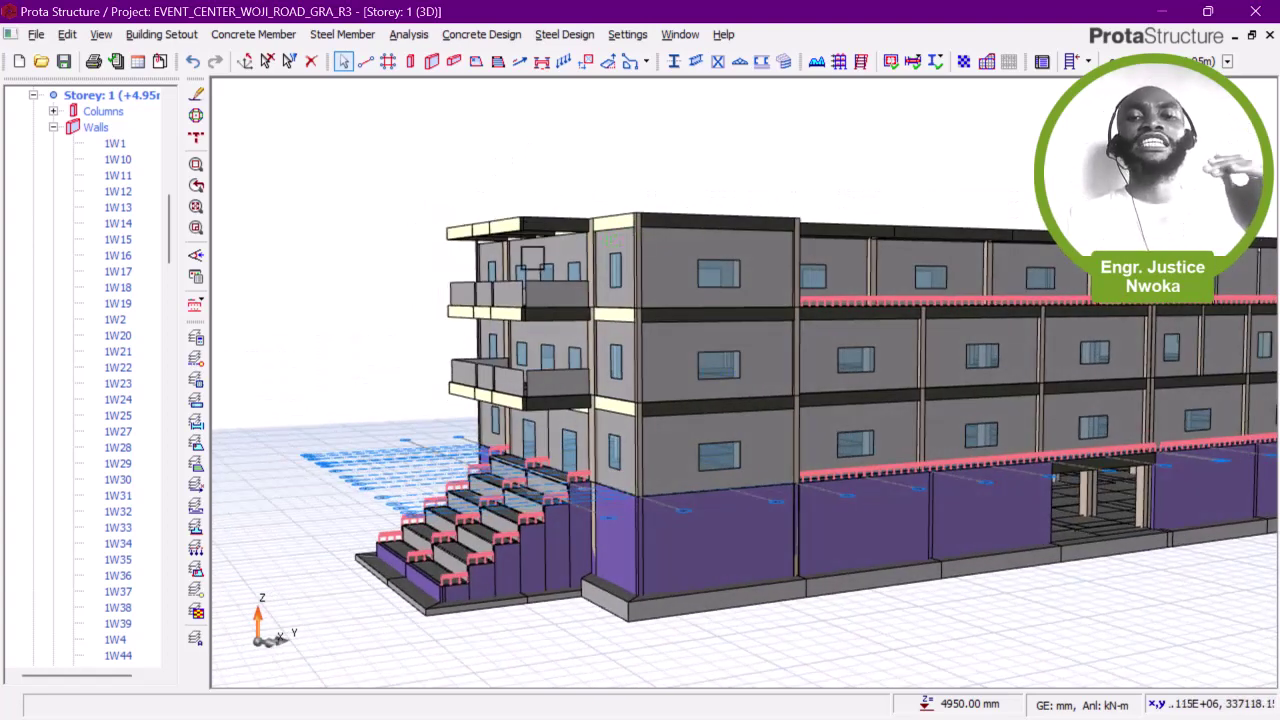
Step: Hide the blue axis lines around the building in the 3D view and inspect the model from above
scroll(571, 277, up, 3)
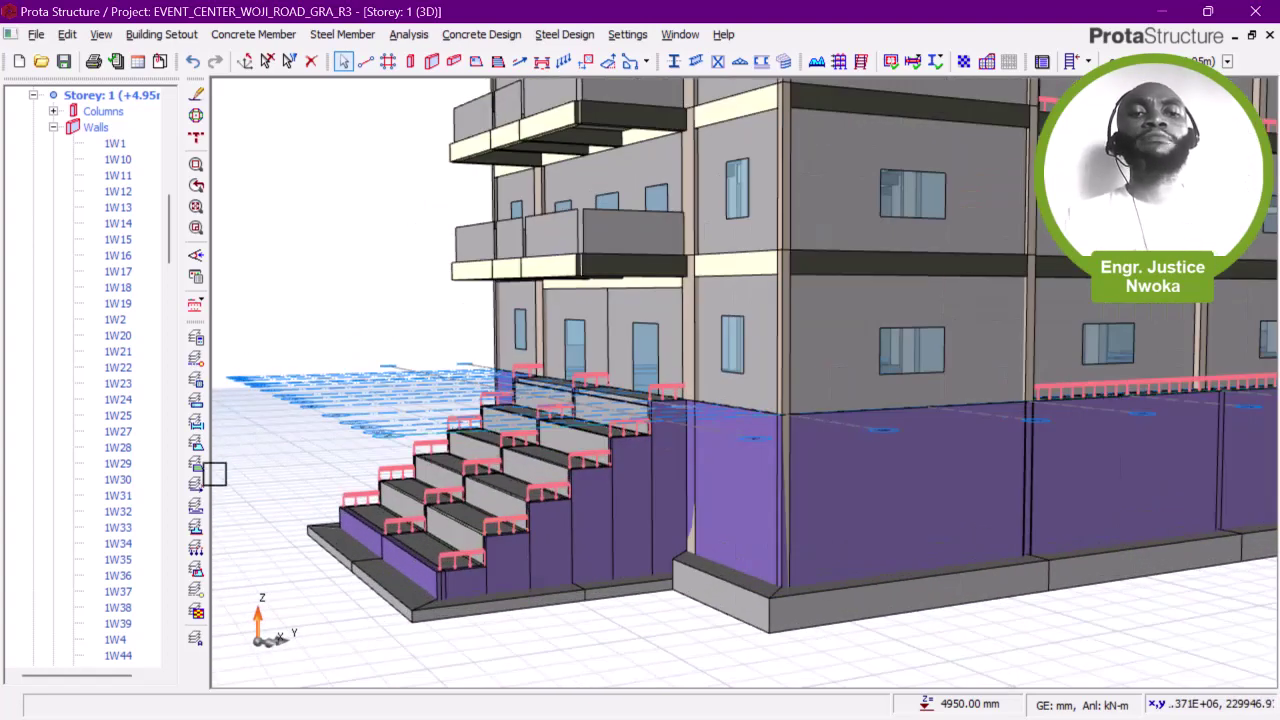
click(197, 548)
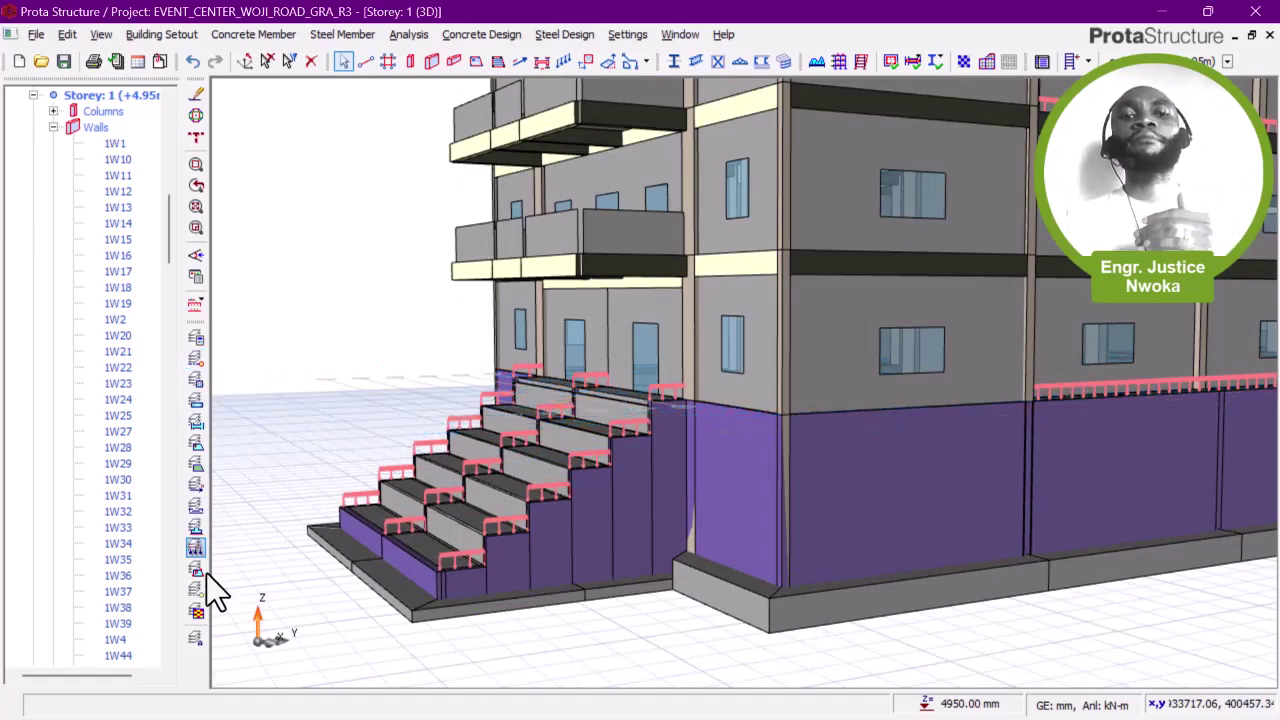
middle_drag(531, 429, 667, 365)
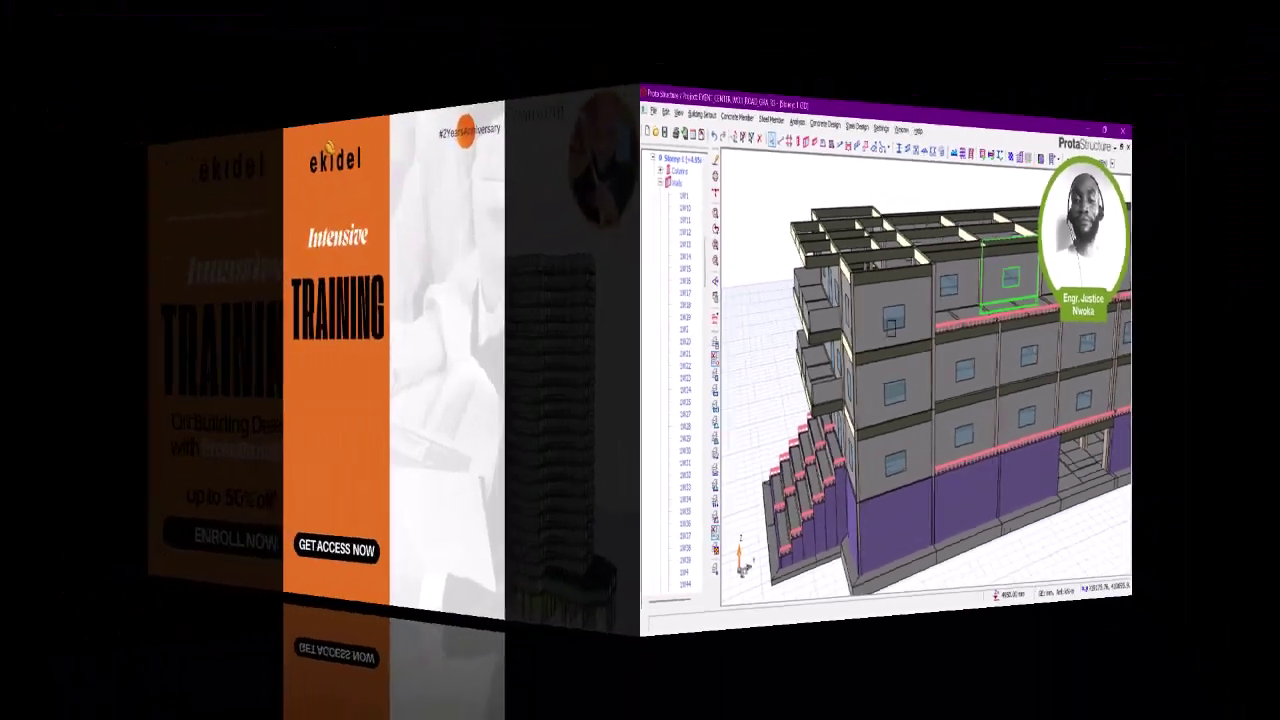